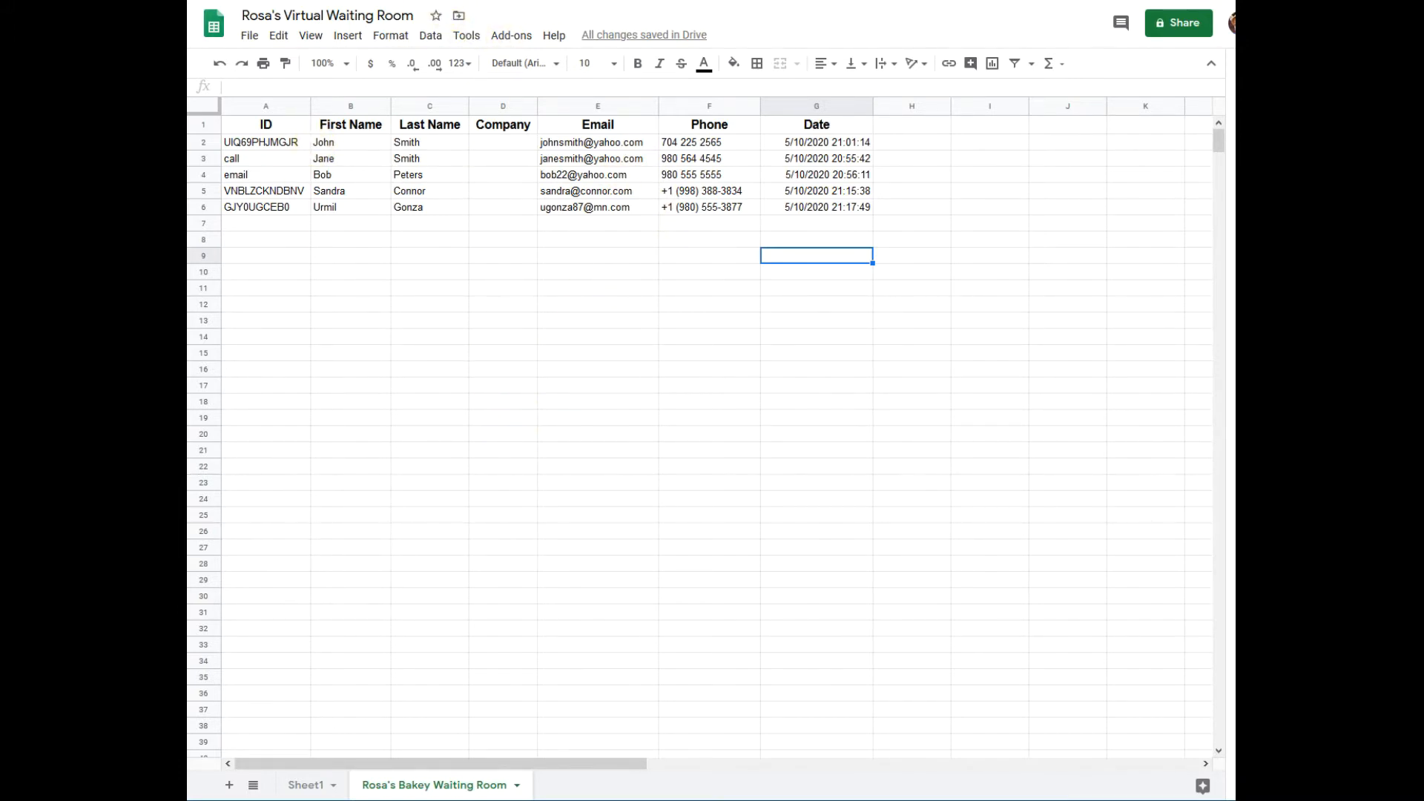
Create a blank Google Sheets spreadsheet in the Waiting Rooms Drive folder and name it "Public Sheet"
{"action": "key", "text": "ctrl+Tab"}
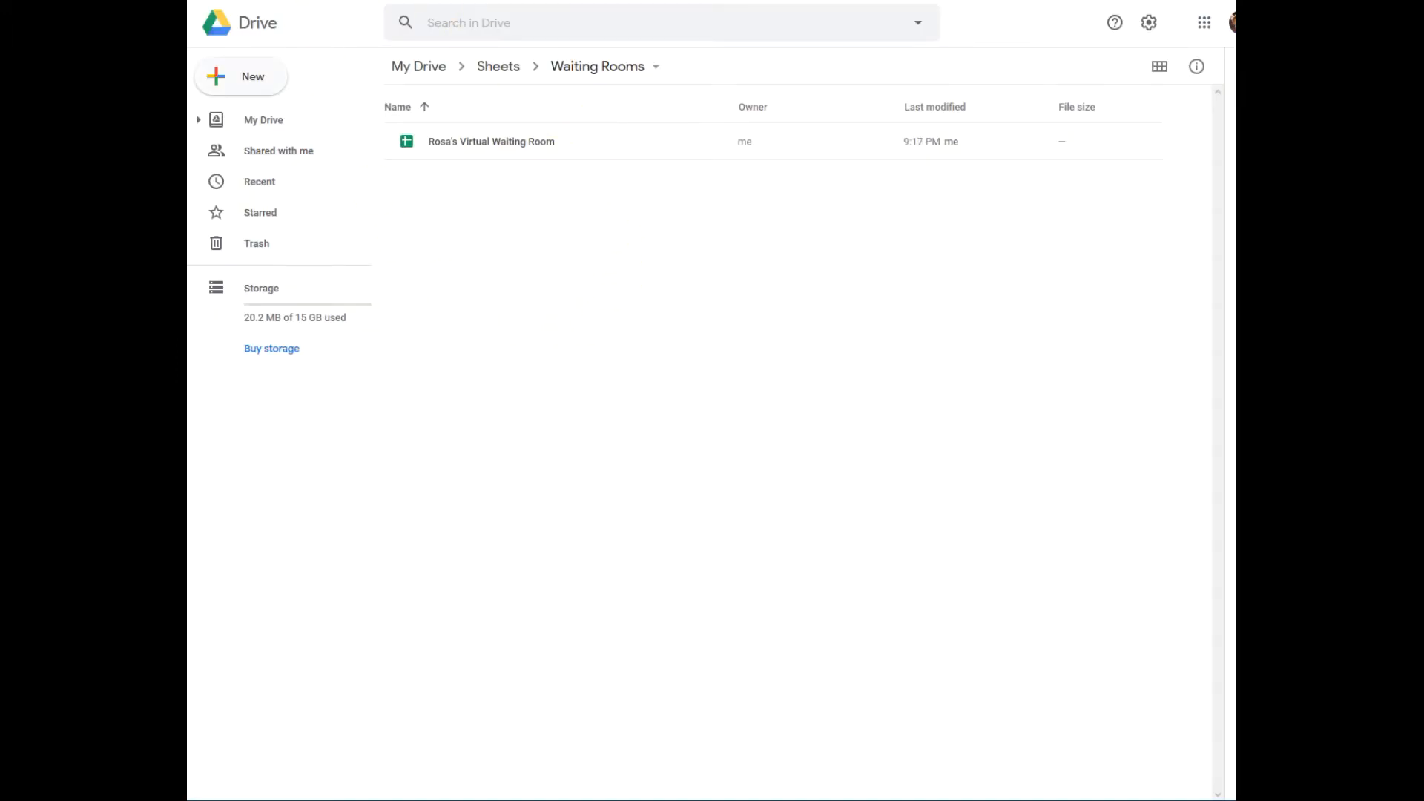
{"action": "left_click", "coordinate": [236, 87]}
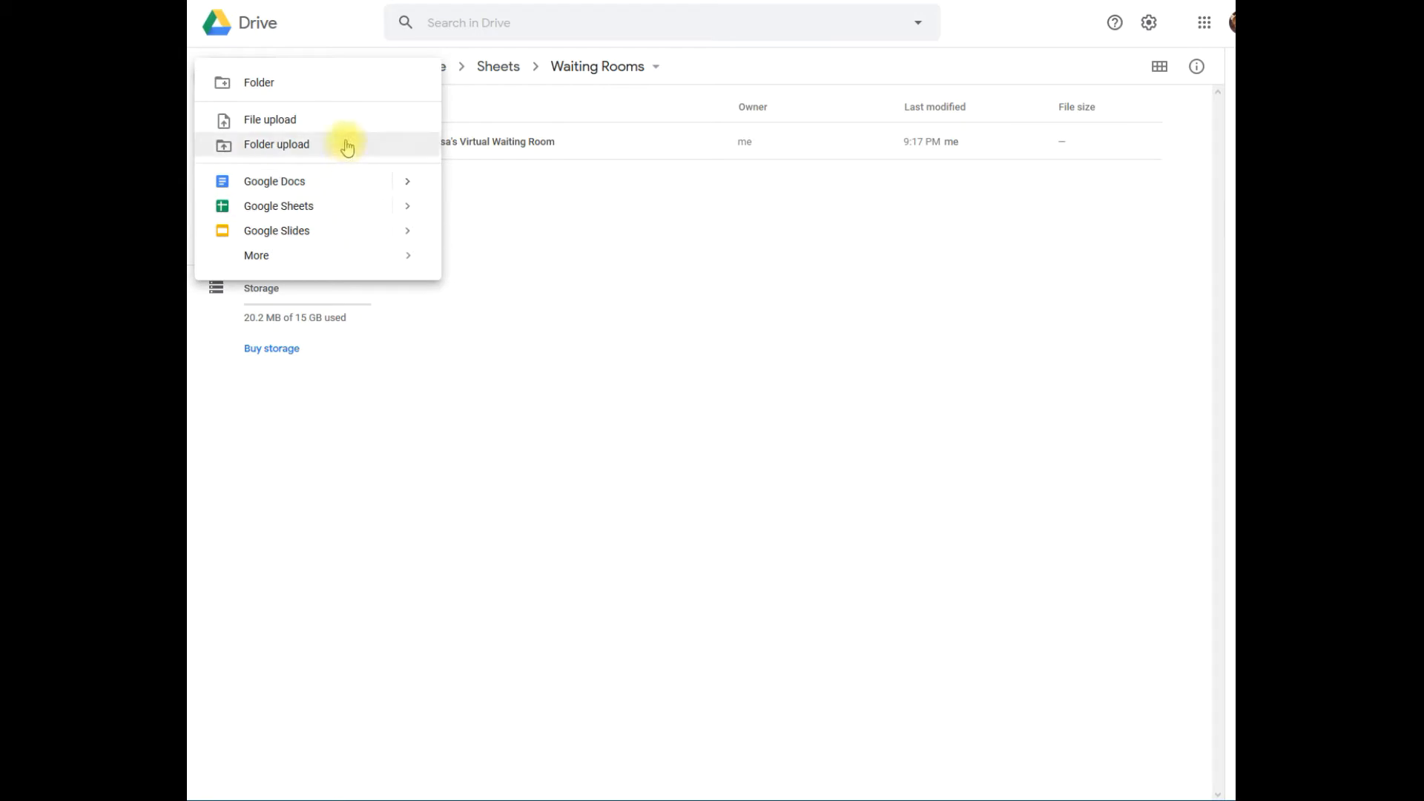
{"action": "left_click", "coordinate": [334, 211]}
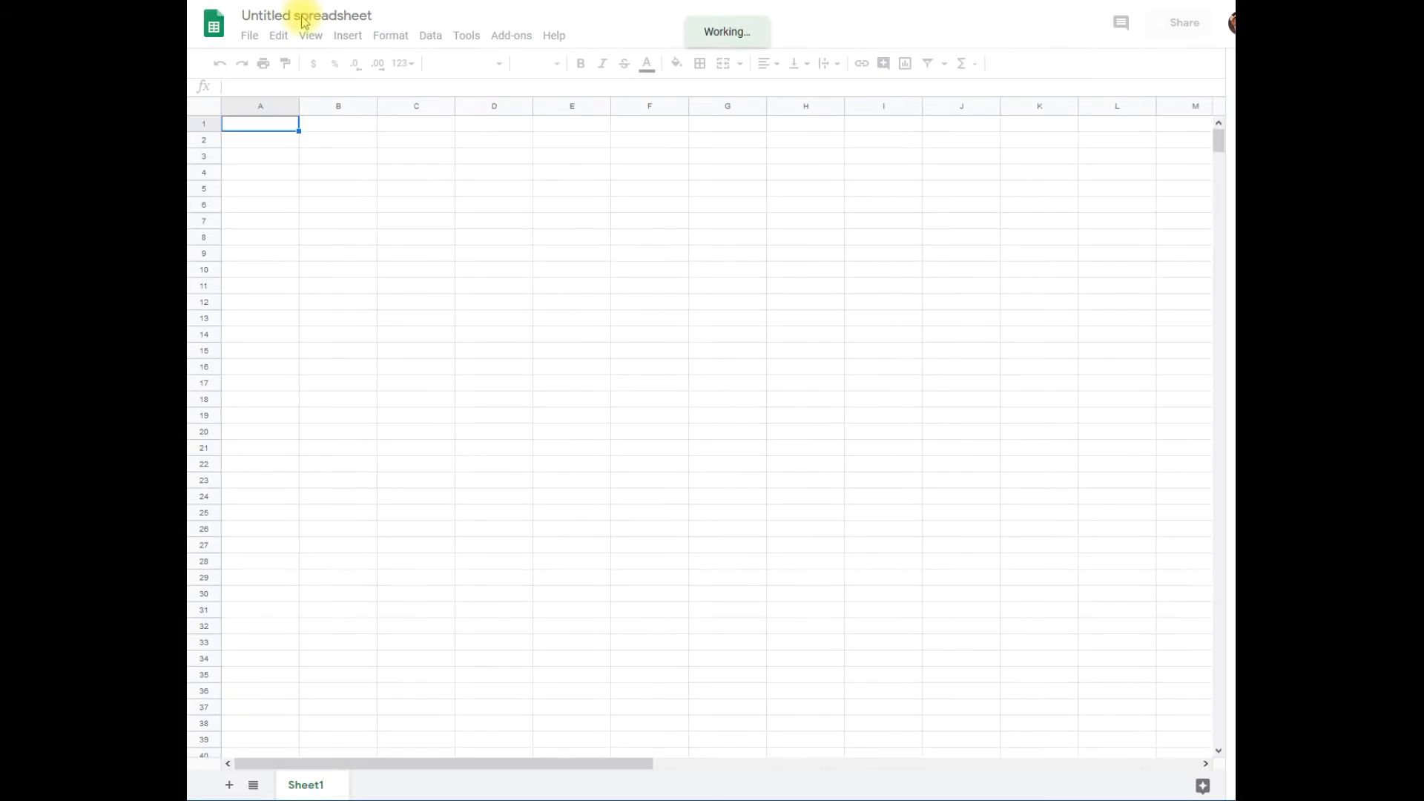
{"action": "left_click", "coordinate": [364, 14]}
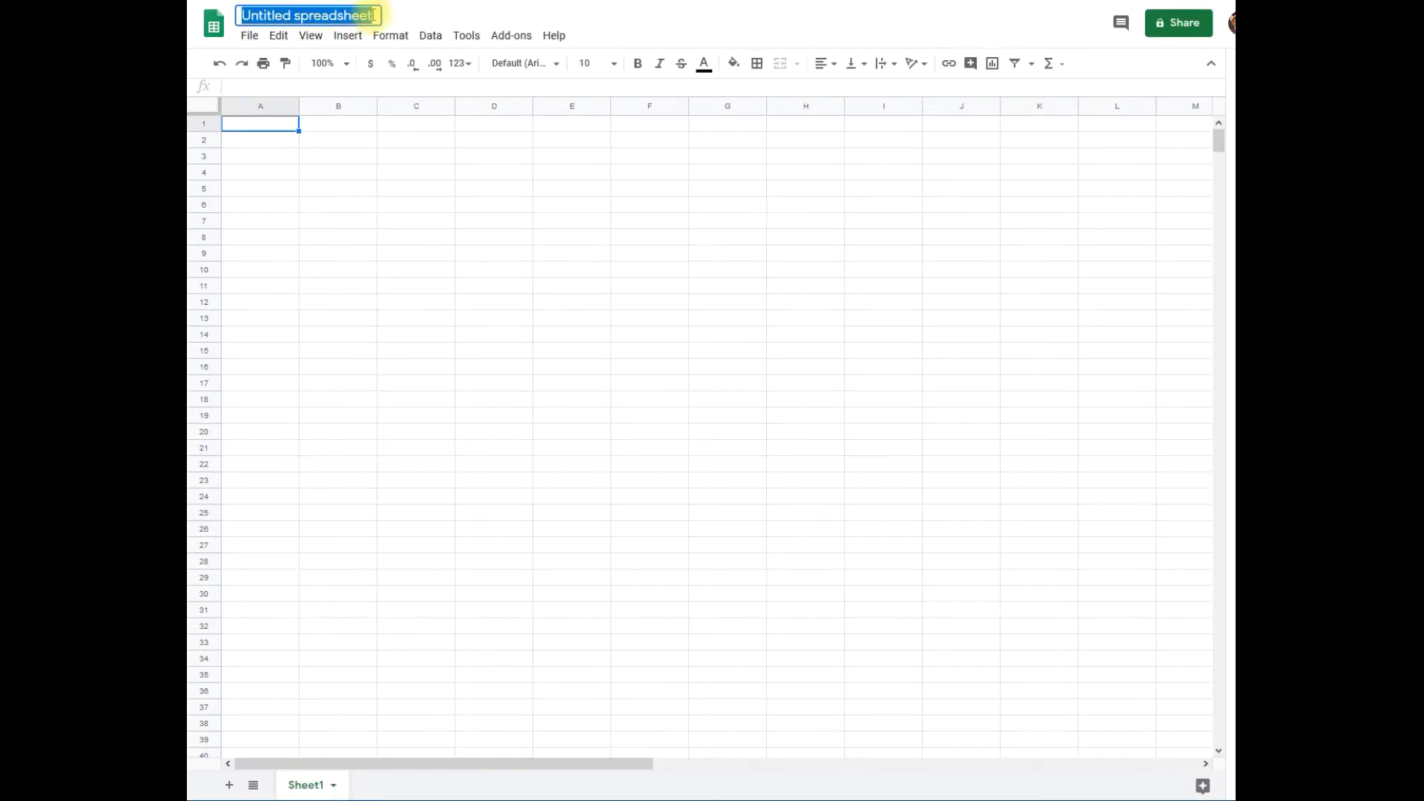
{"action": "type", "text": "Public Sheet"}
{"action": "left_click", "coordinate": [414, 253]}
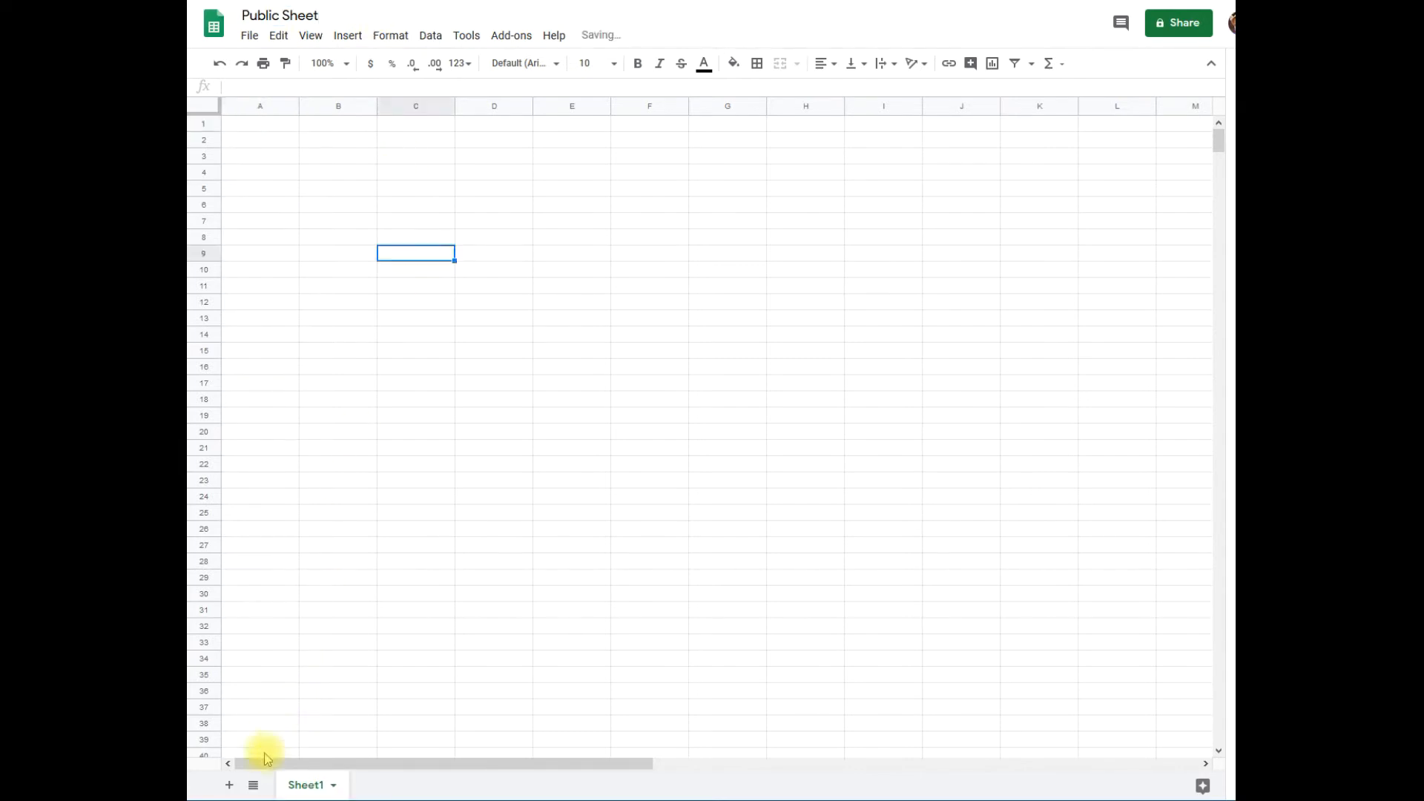
Rename Sheet1 as "Public" and add a second sheet named "Private"
{"action": "double_click", "coordinate": [308, 787]}
{"action": "type", "text": "Public"}
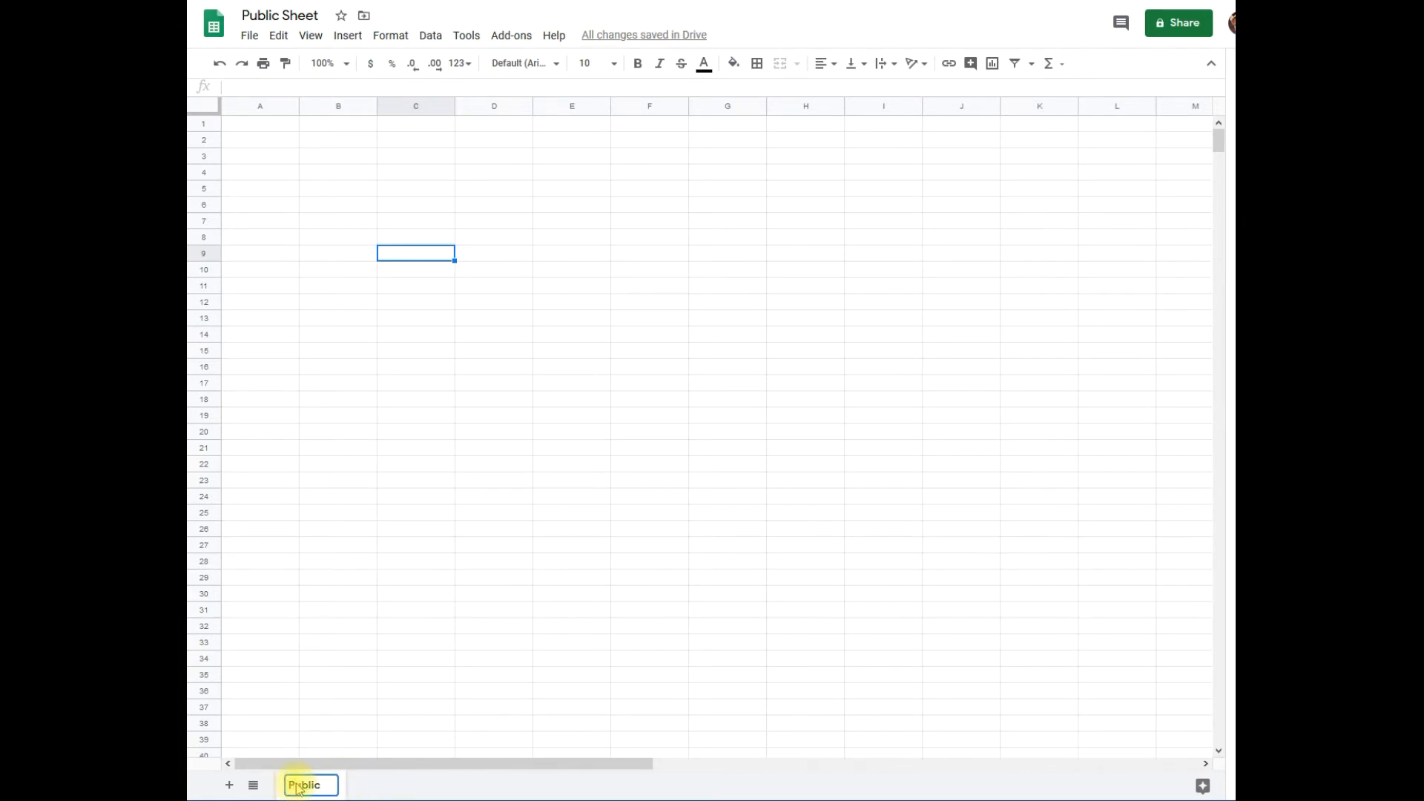
{"action": "left_click", "coordinate": [375, 782]}
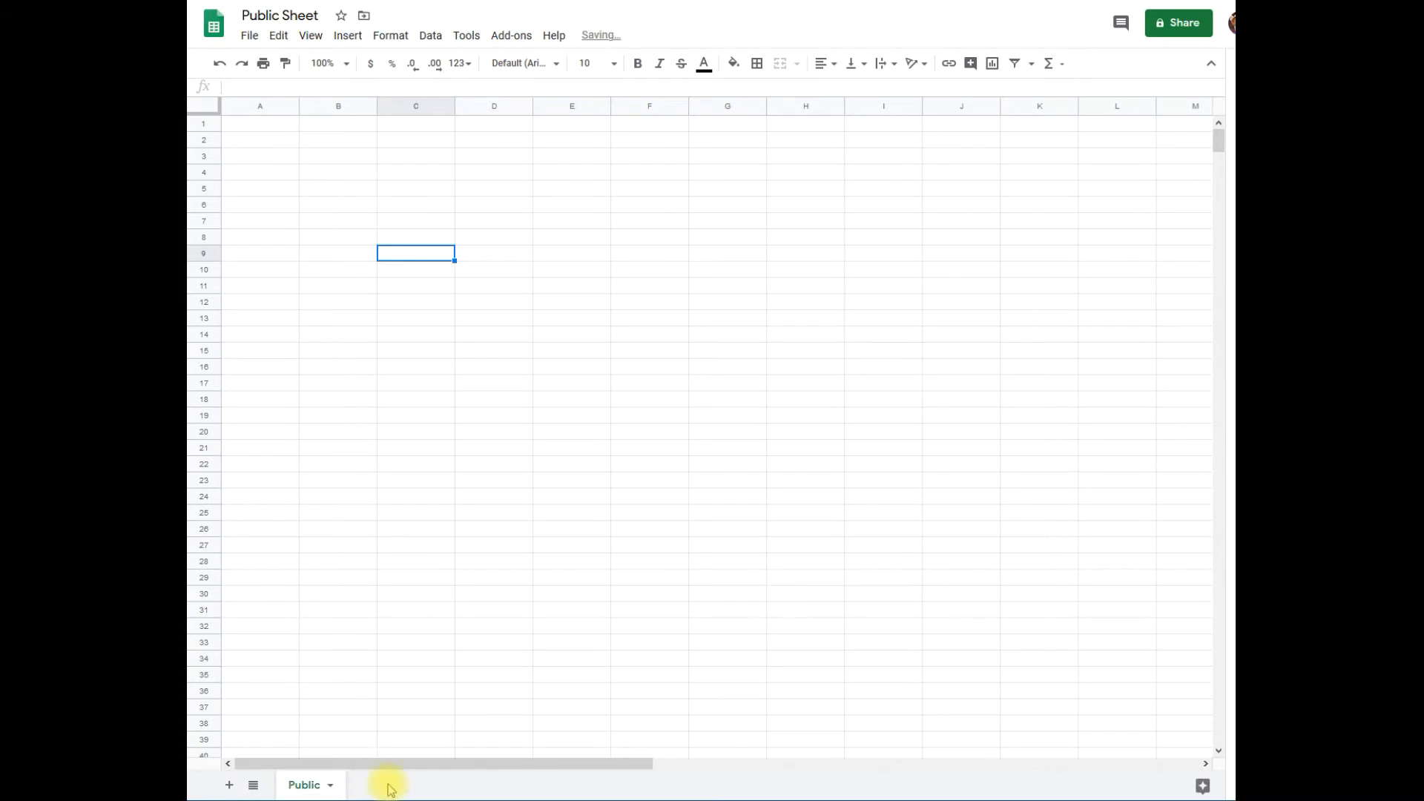
{"action": "left_click", "coordinate": [228, 785]}
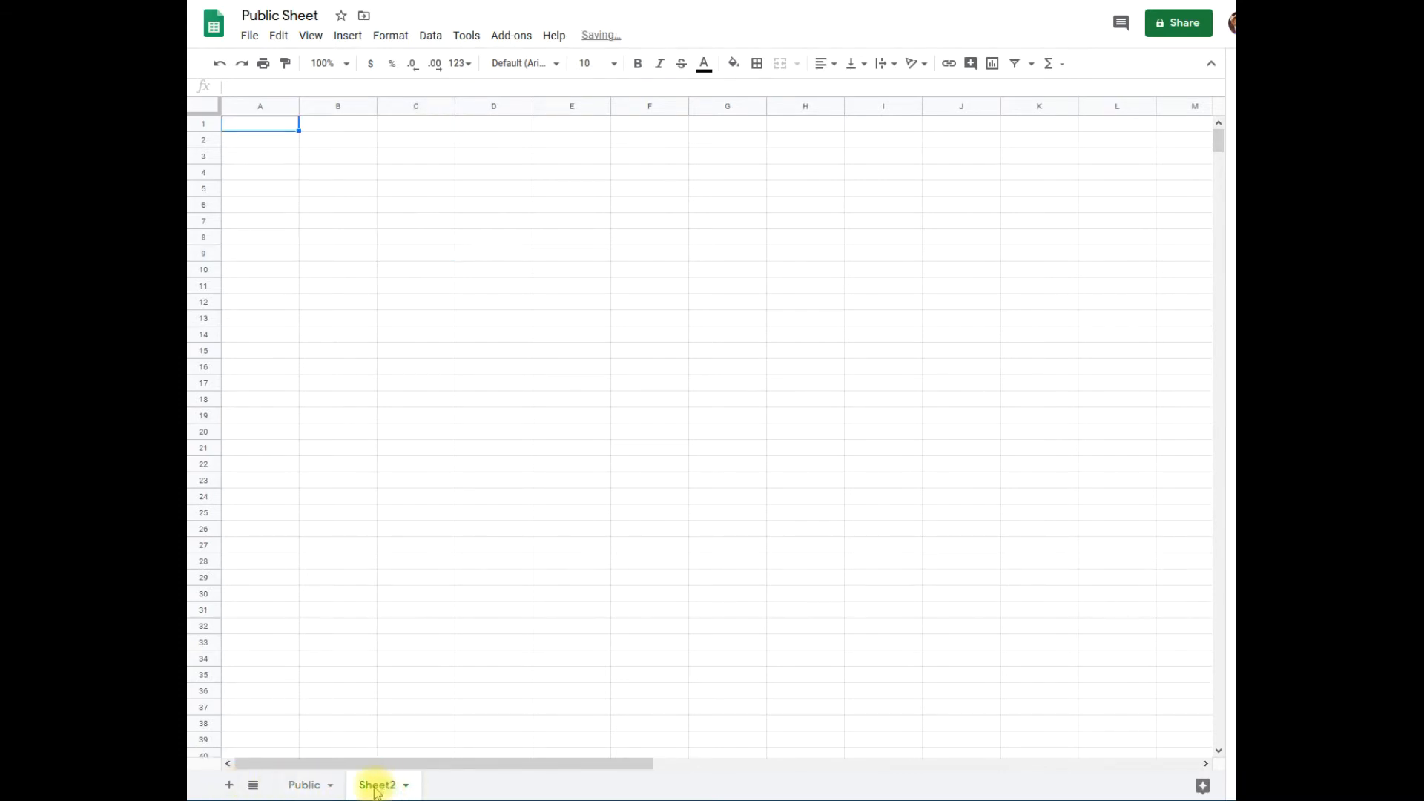
{"action": "double_click", "coordinate": [379, 788]}
{"action": "type", "text": "Private"}
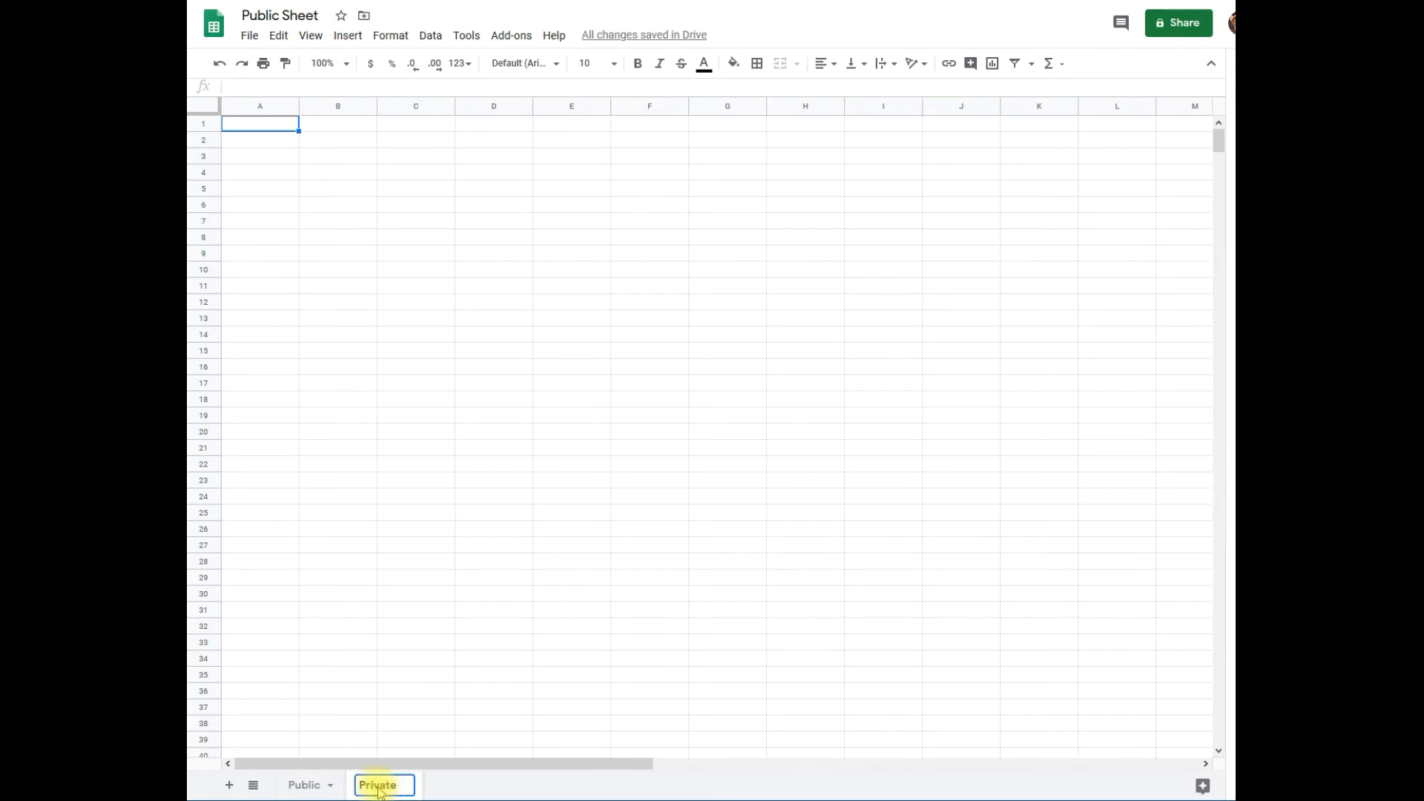
{"action": "key", "text": "Return"}
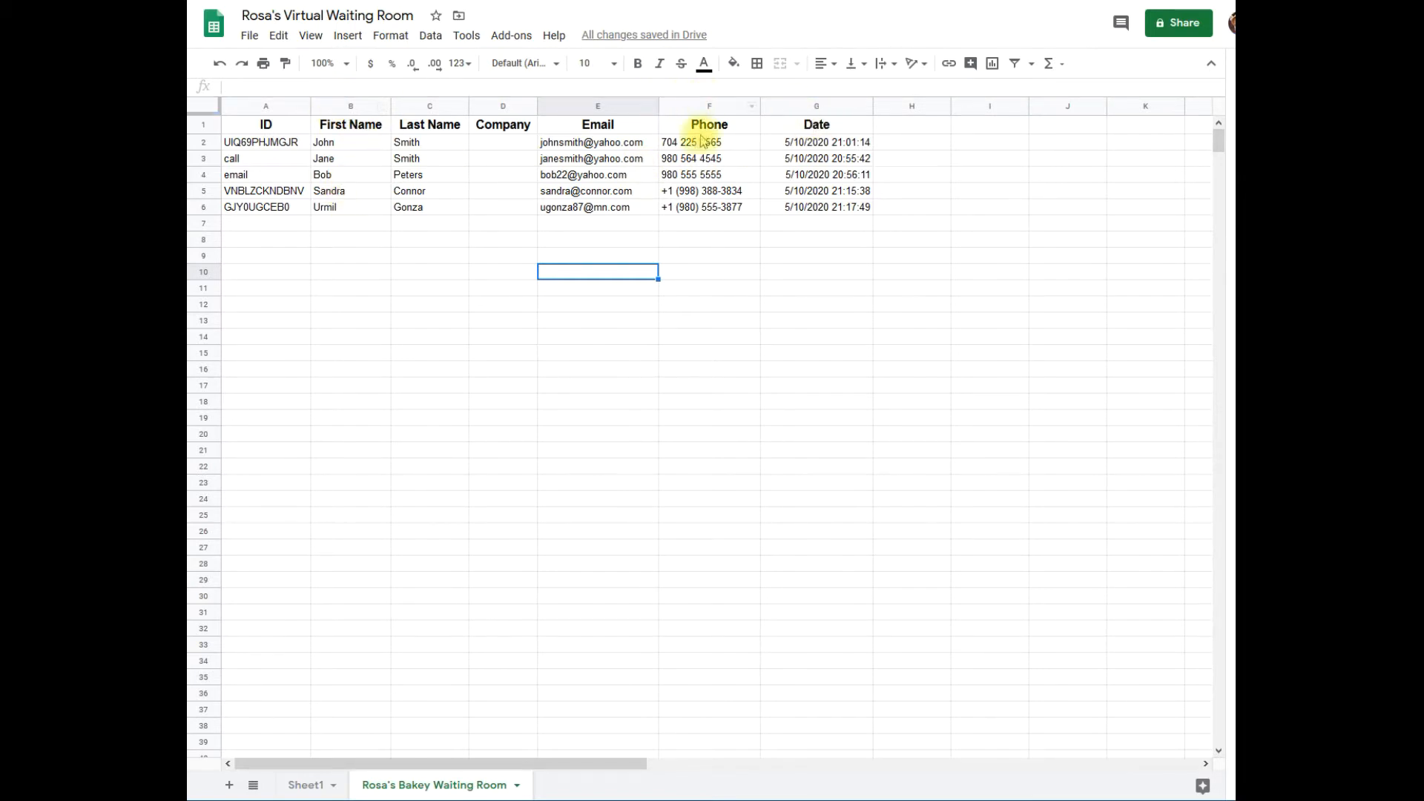
In the virtual waiting room spreadsheet, define the First Name column B as a named range called "firstname"
{"action": "left_click", "coordinate": [336, 103]}
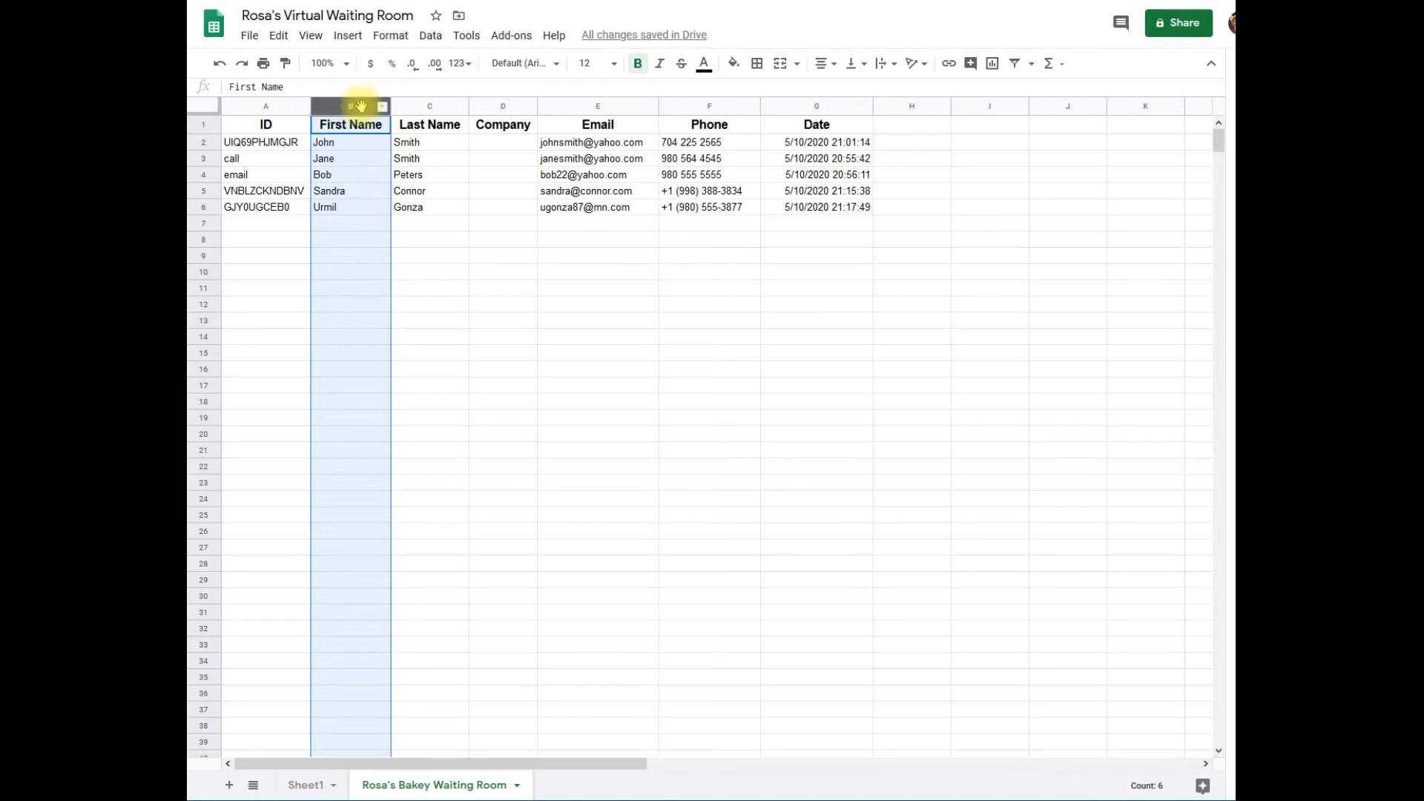
{"action": "right_click", "coordinate": [339, 106]}
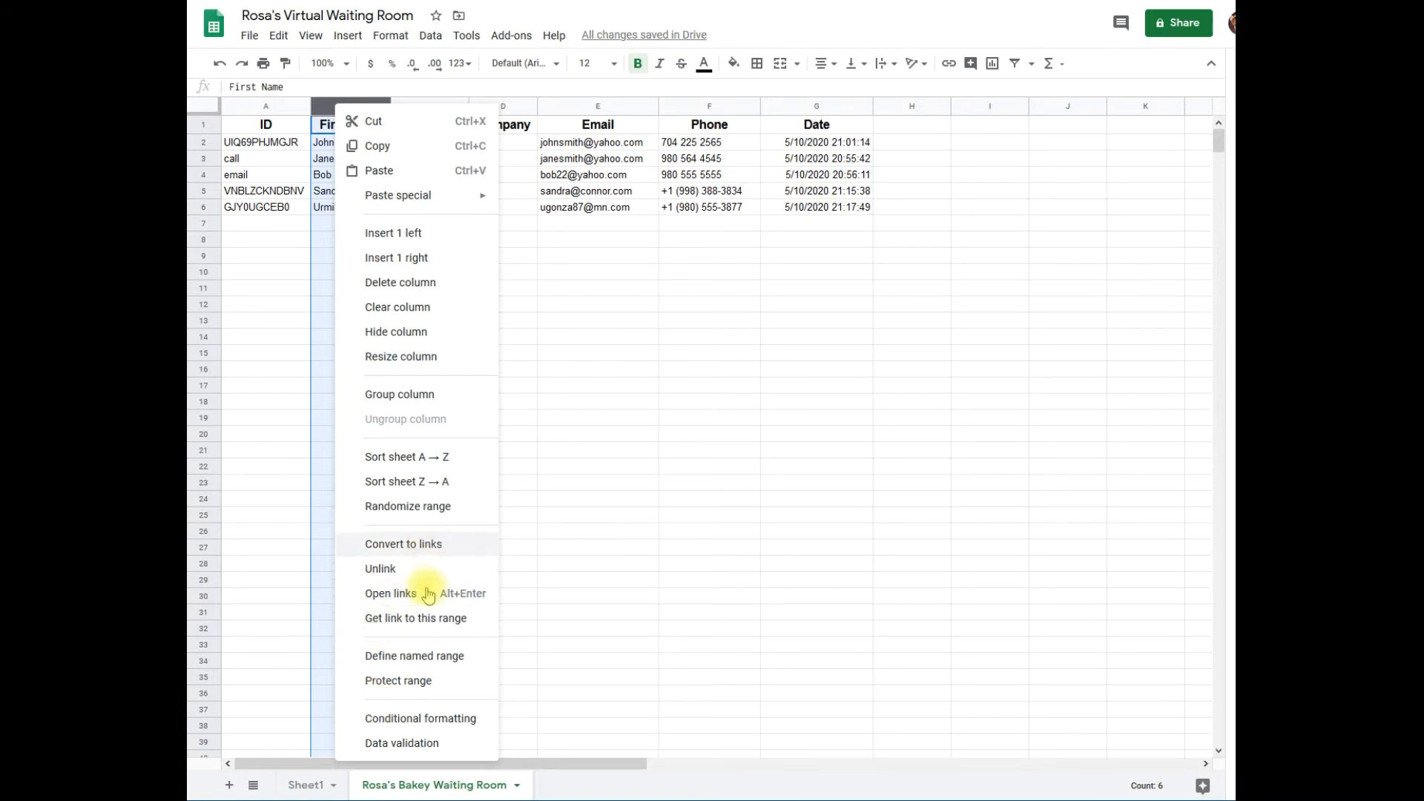
{"action": "left_click", "coordinate": [427, 656]}
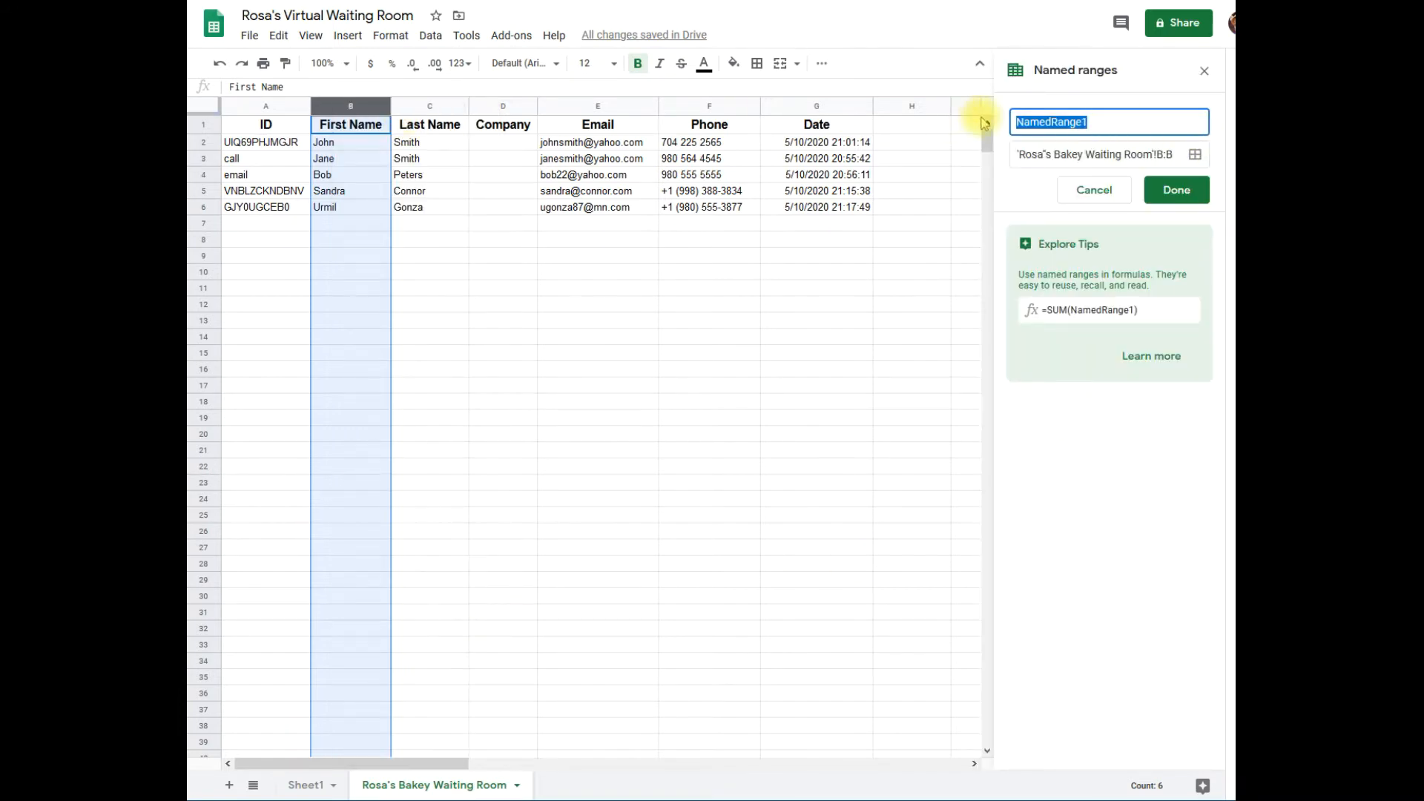
{"action": "type", "text": "firstname"}
{"action": "left_click", "coordinate": [1178, 190]}
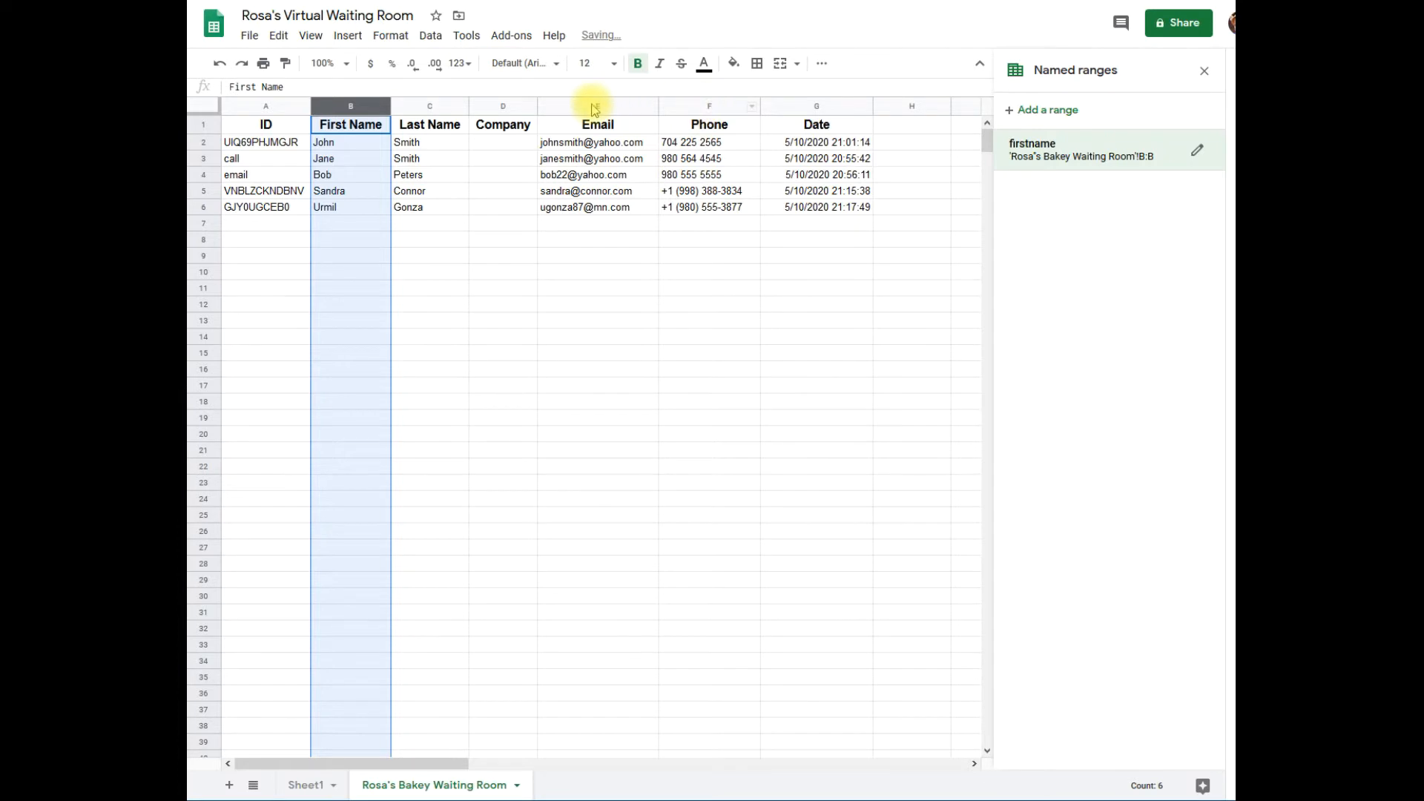
Define the Phone column F as a named range called "phone"
{"action": "left_click", "coordinate": [709, 106]}
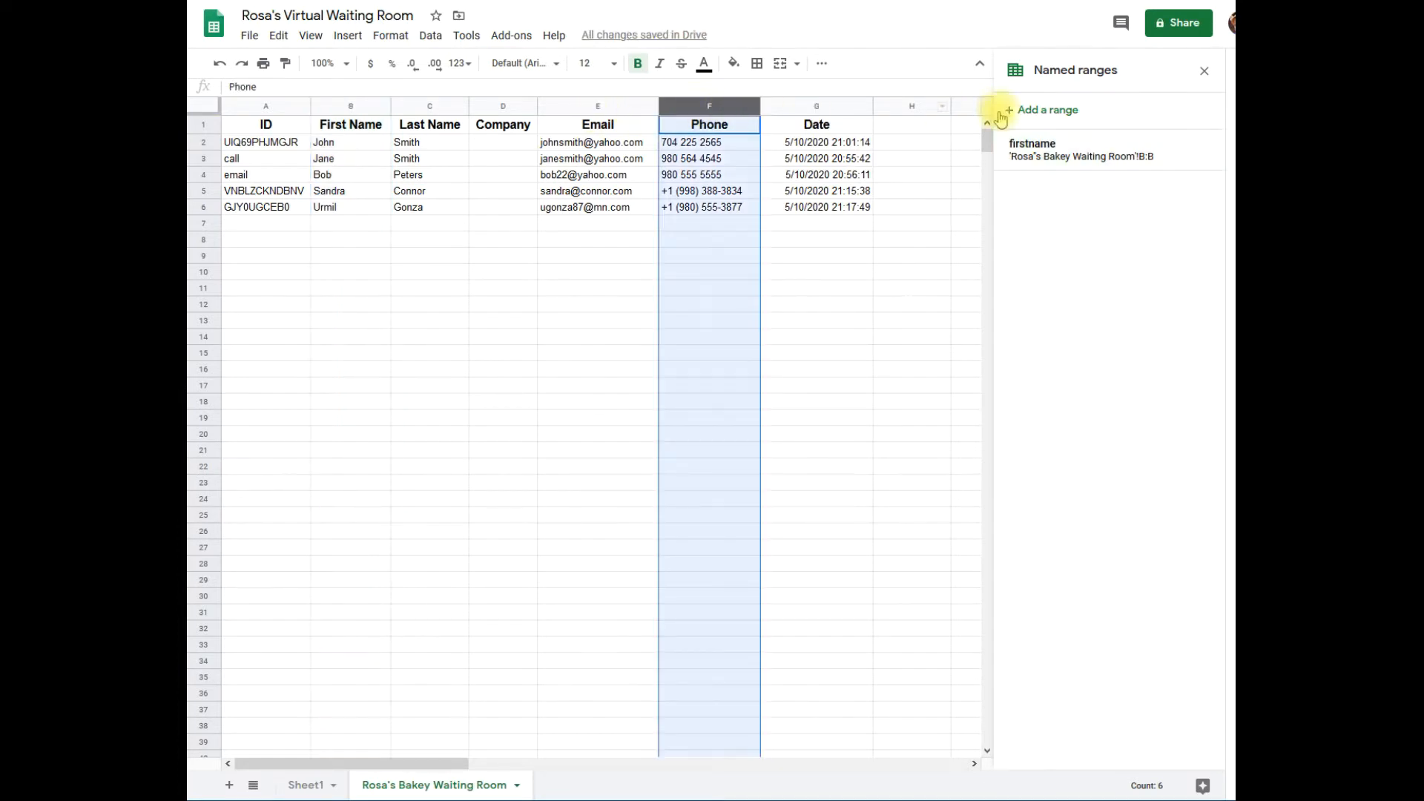
{"action": "right_click", "coordinate": [694, 106]}
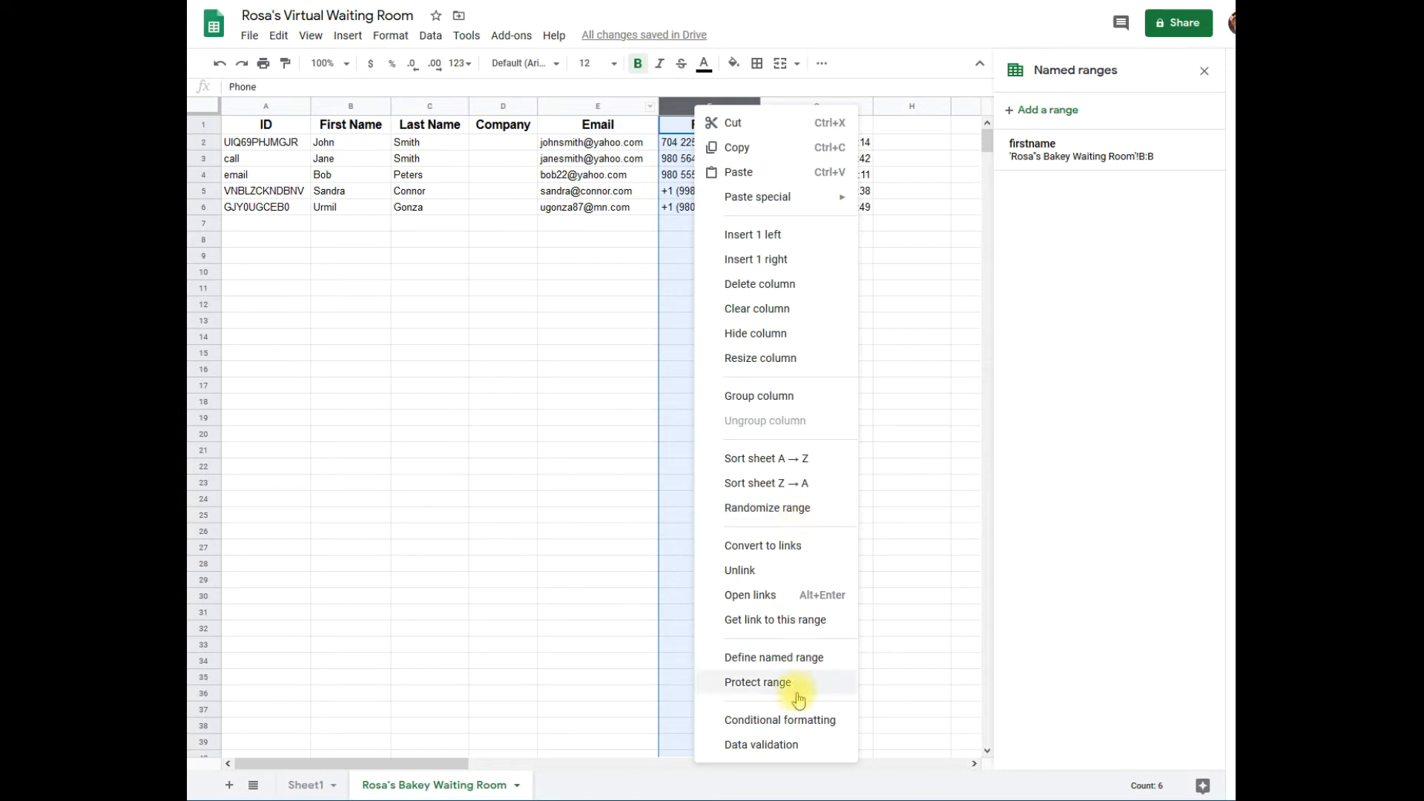
{"action": "left_click", "coordinate": [809, 658]}
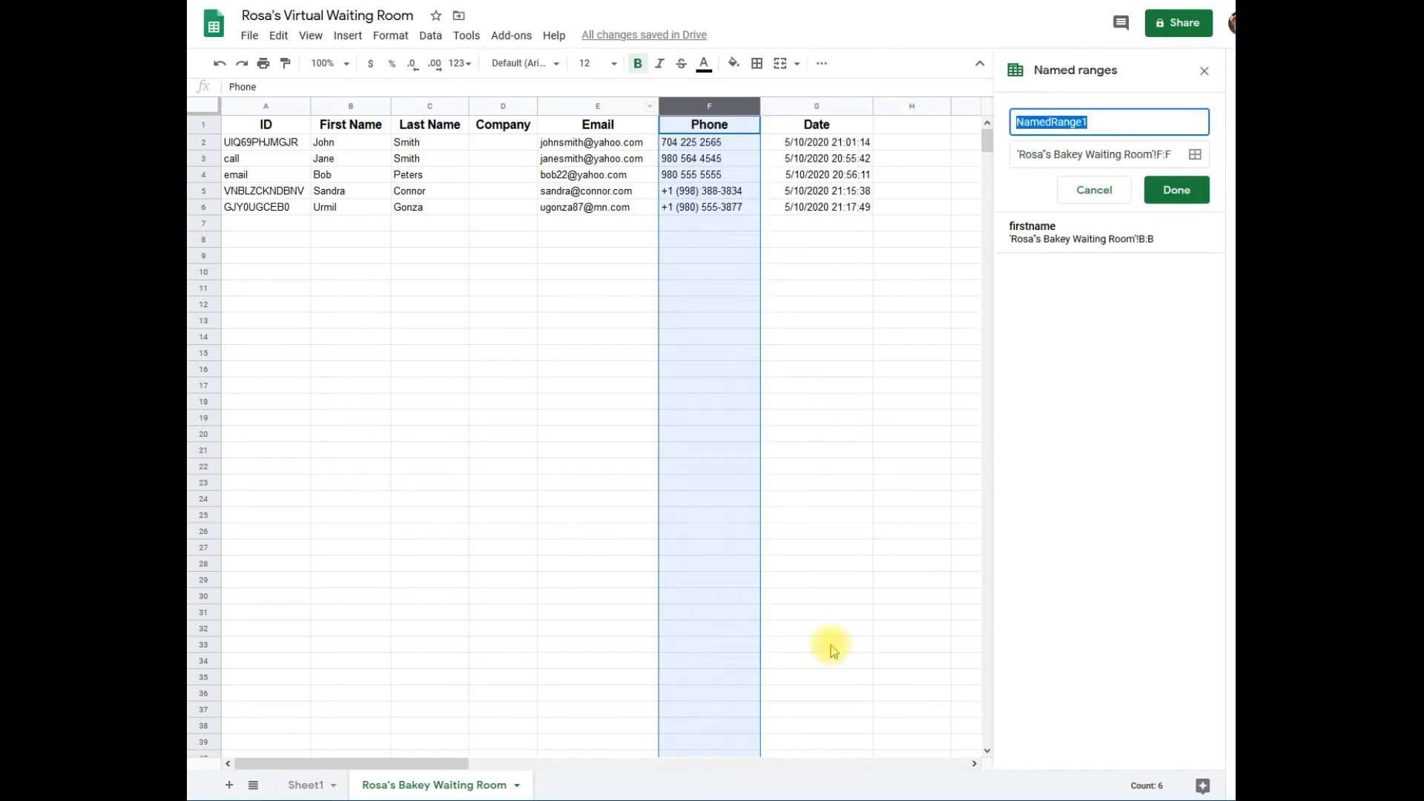
{"action": "type", "text": "phone"}
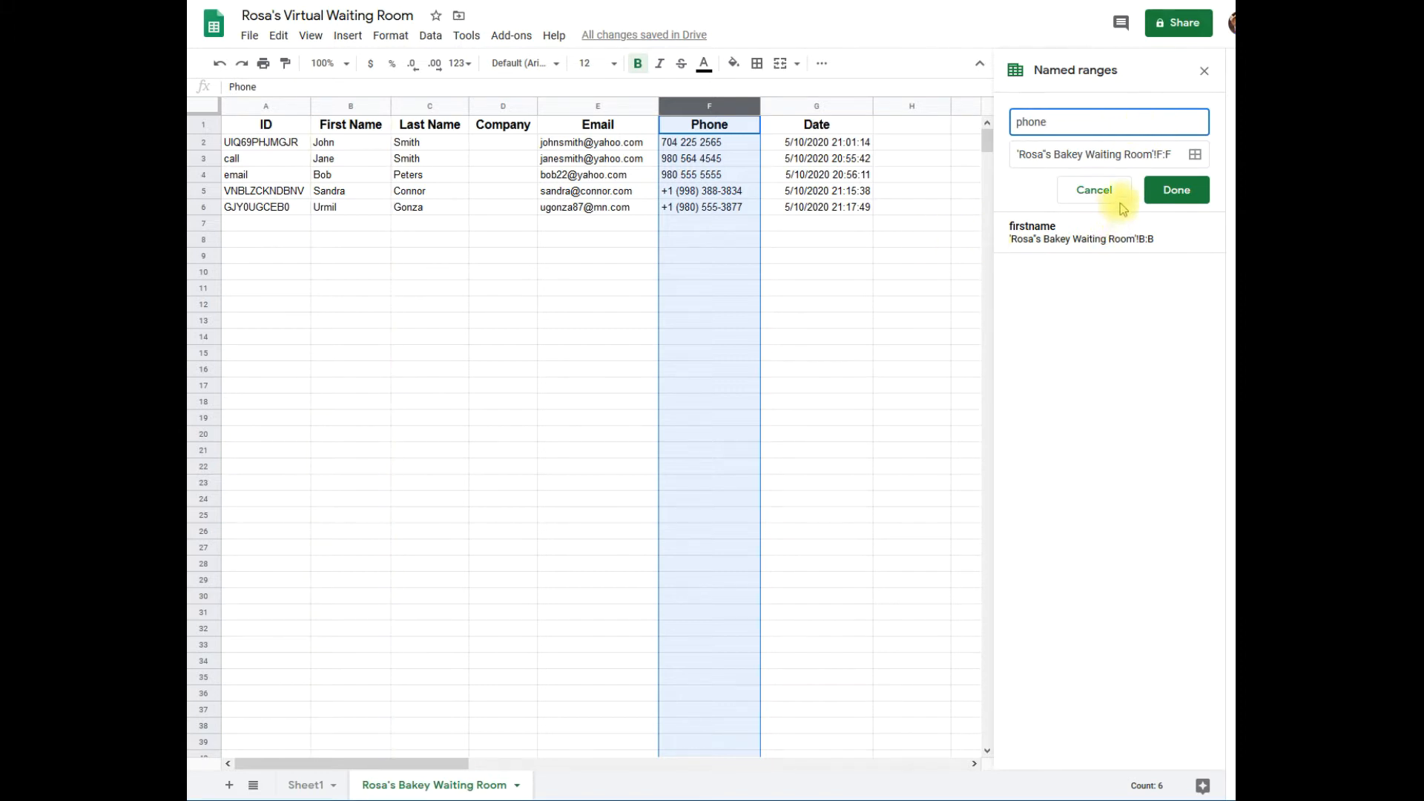
{"action": "left_click", "coordinate": [1178, 190]}
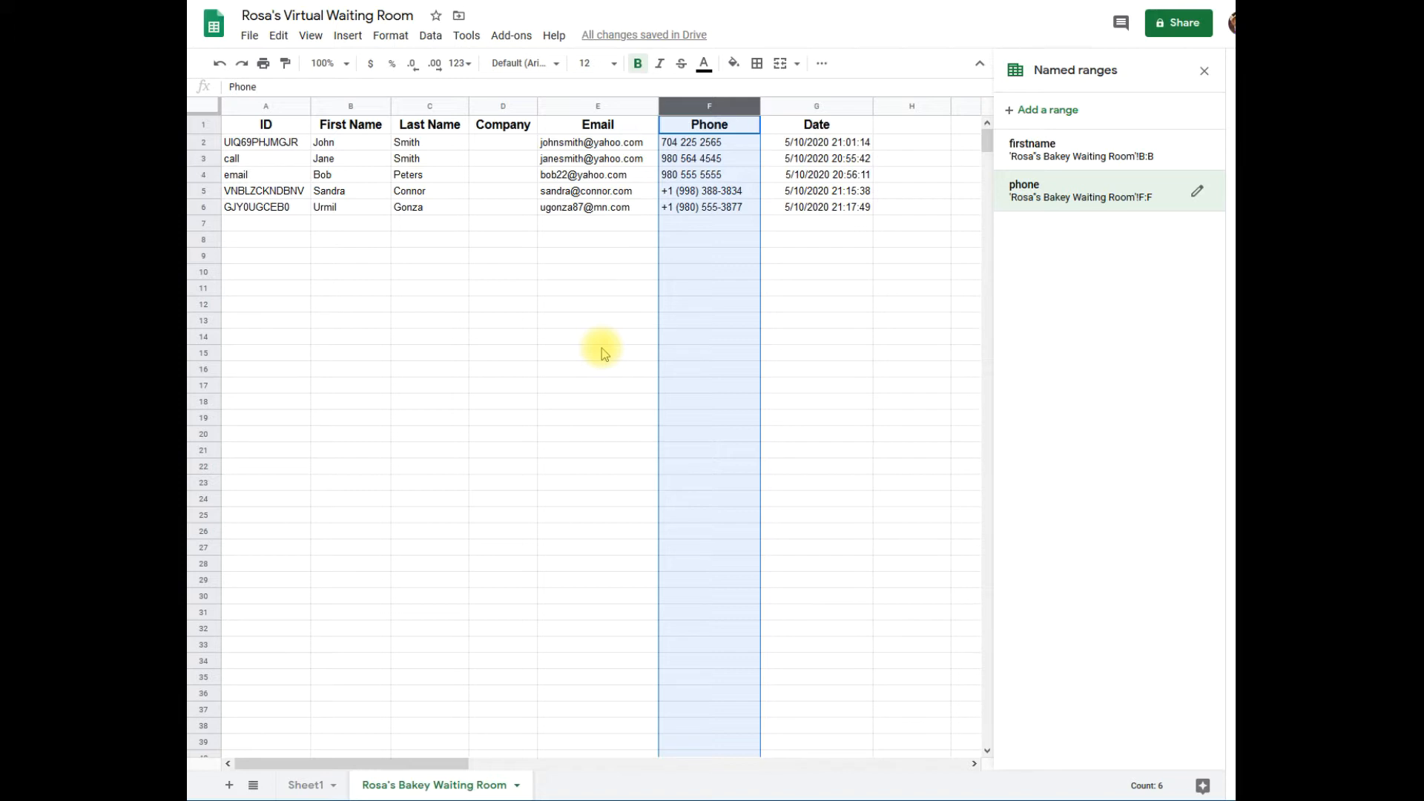
{"action": "left_click", "coordinate": [600, 321]}
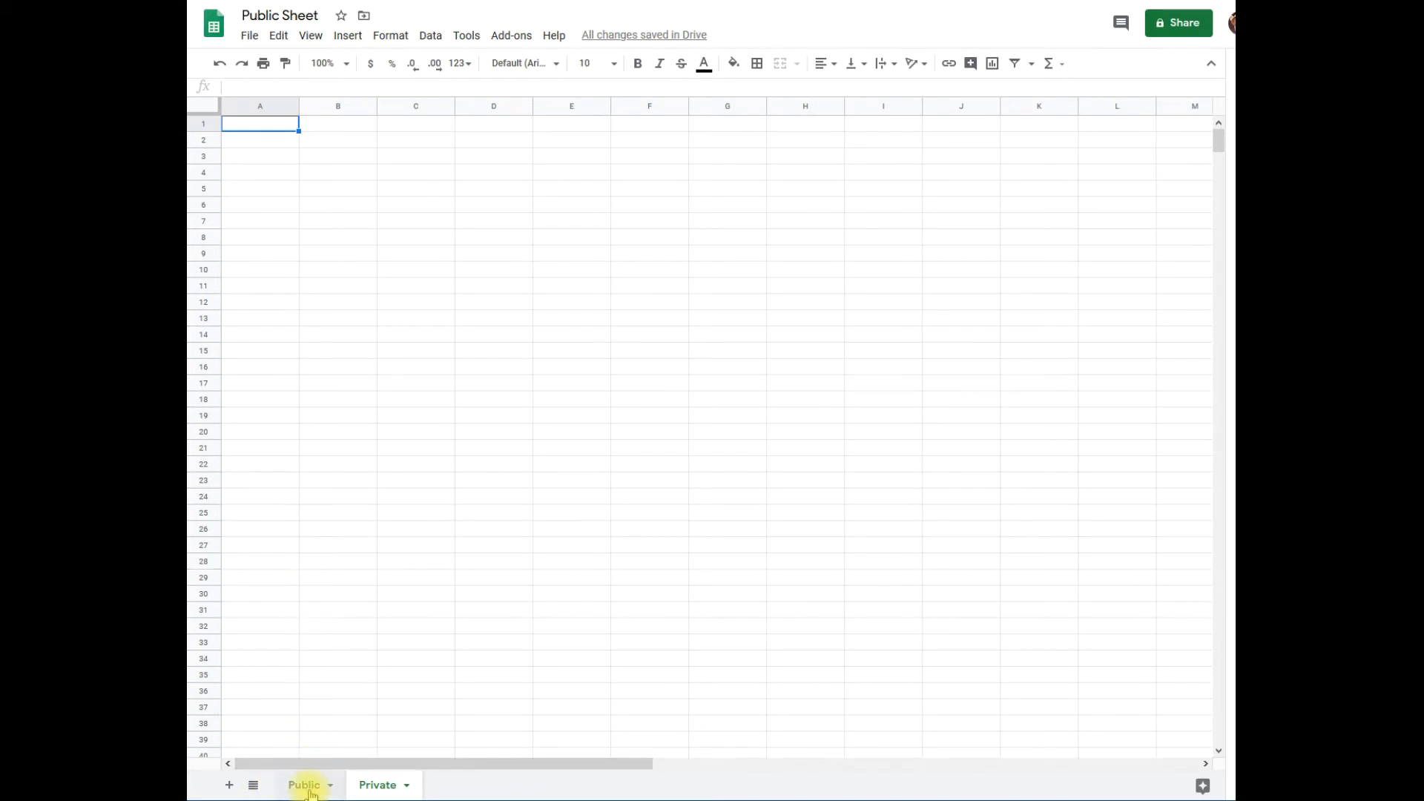
In the Public Sheet spreadsheet, start an IMPORTRANGE formula in cell A1 of the Private sheet
{"action": "left_click", "coordinate": [306, 788]}
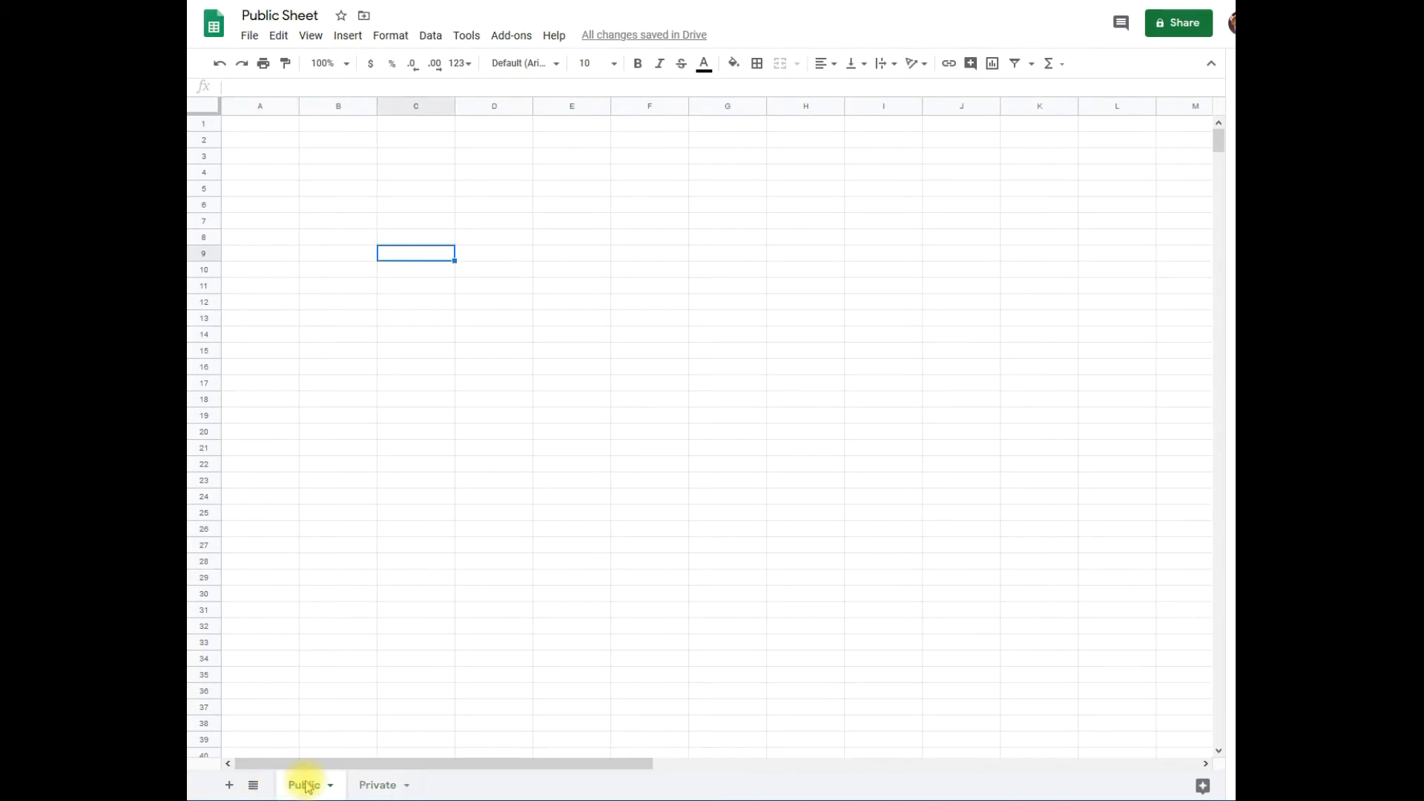
{"action": "left_click", "coordinate": [376, 785]}
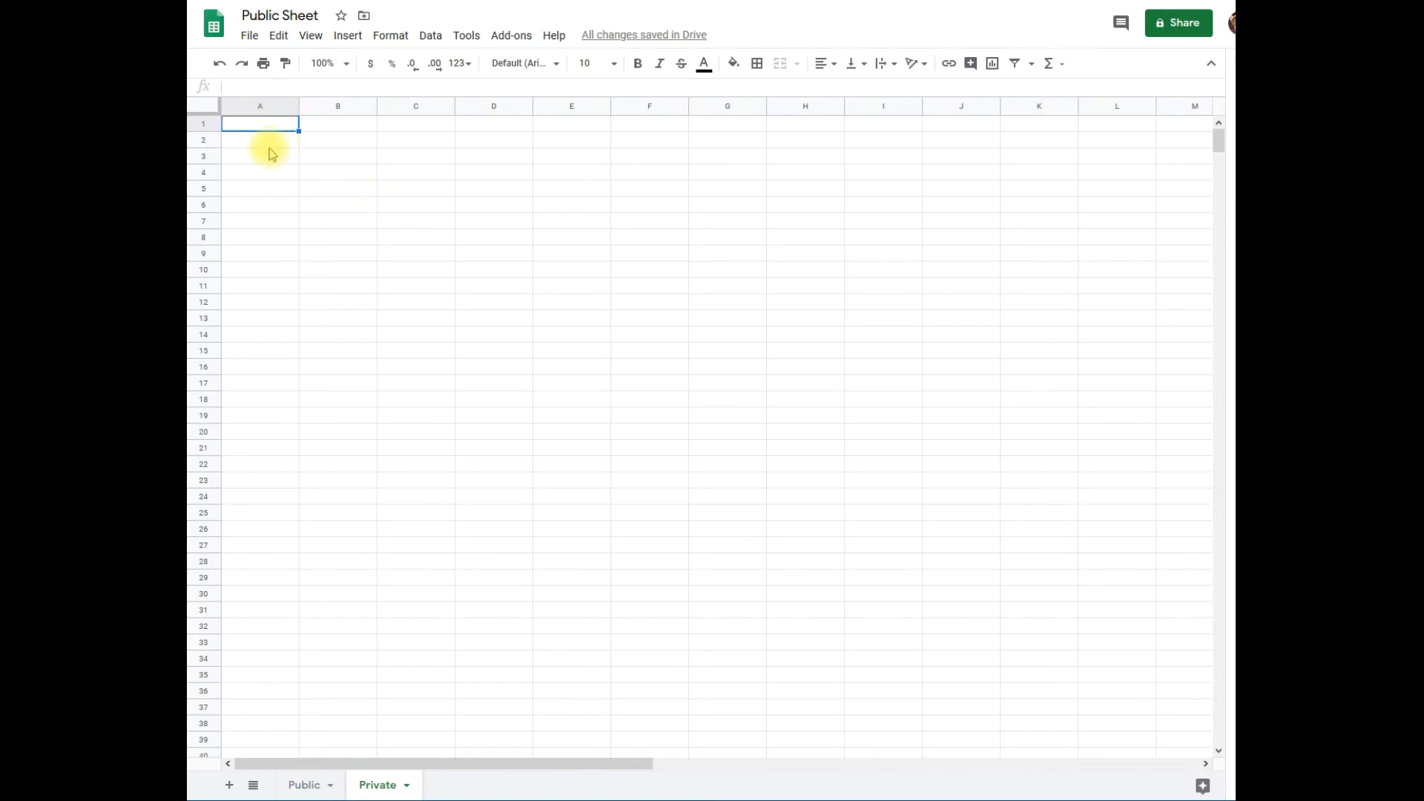
{"action": "type", "text": "=IMPORT"}
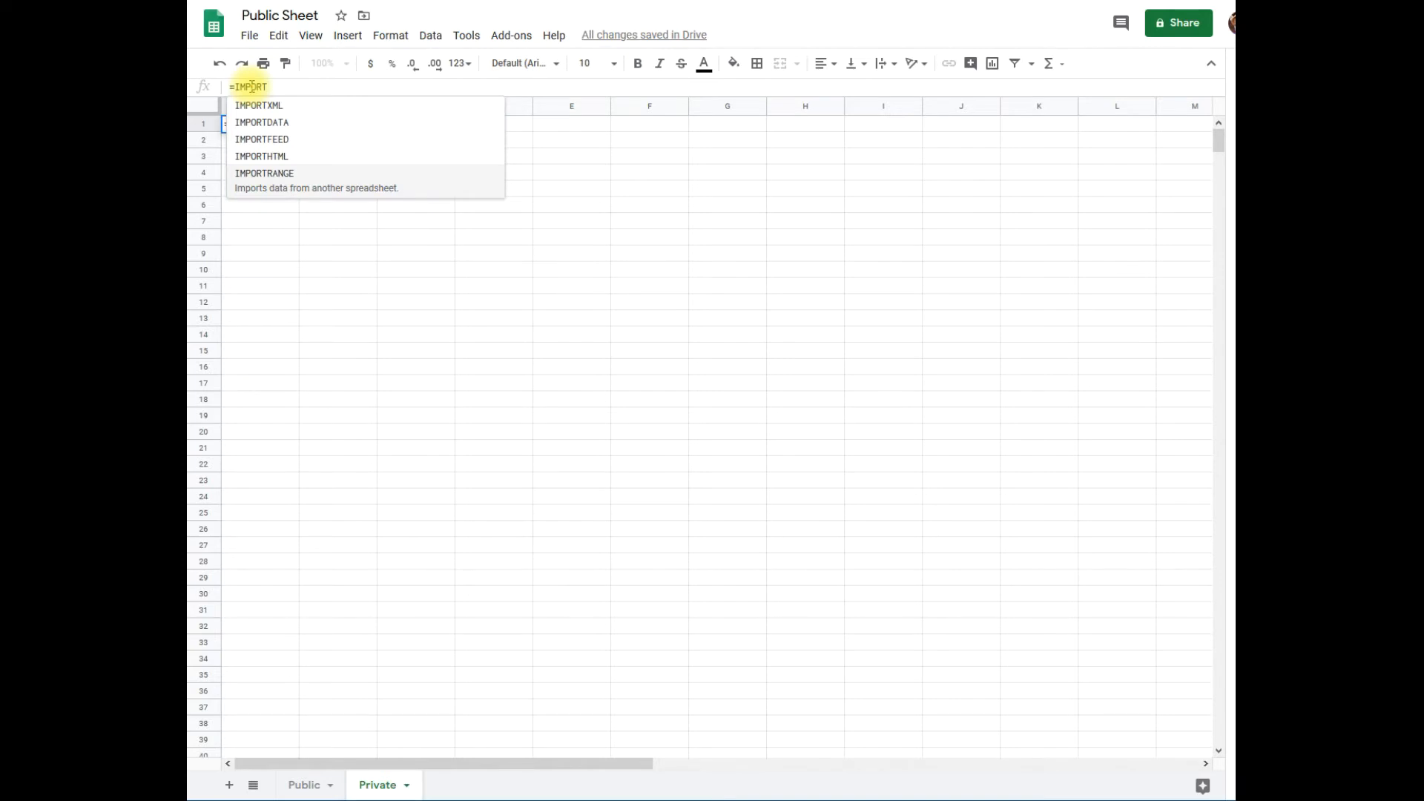
{"action": "key", "text": "Tab"}
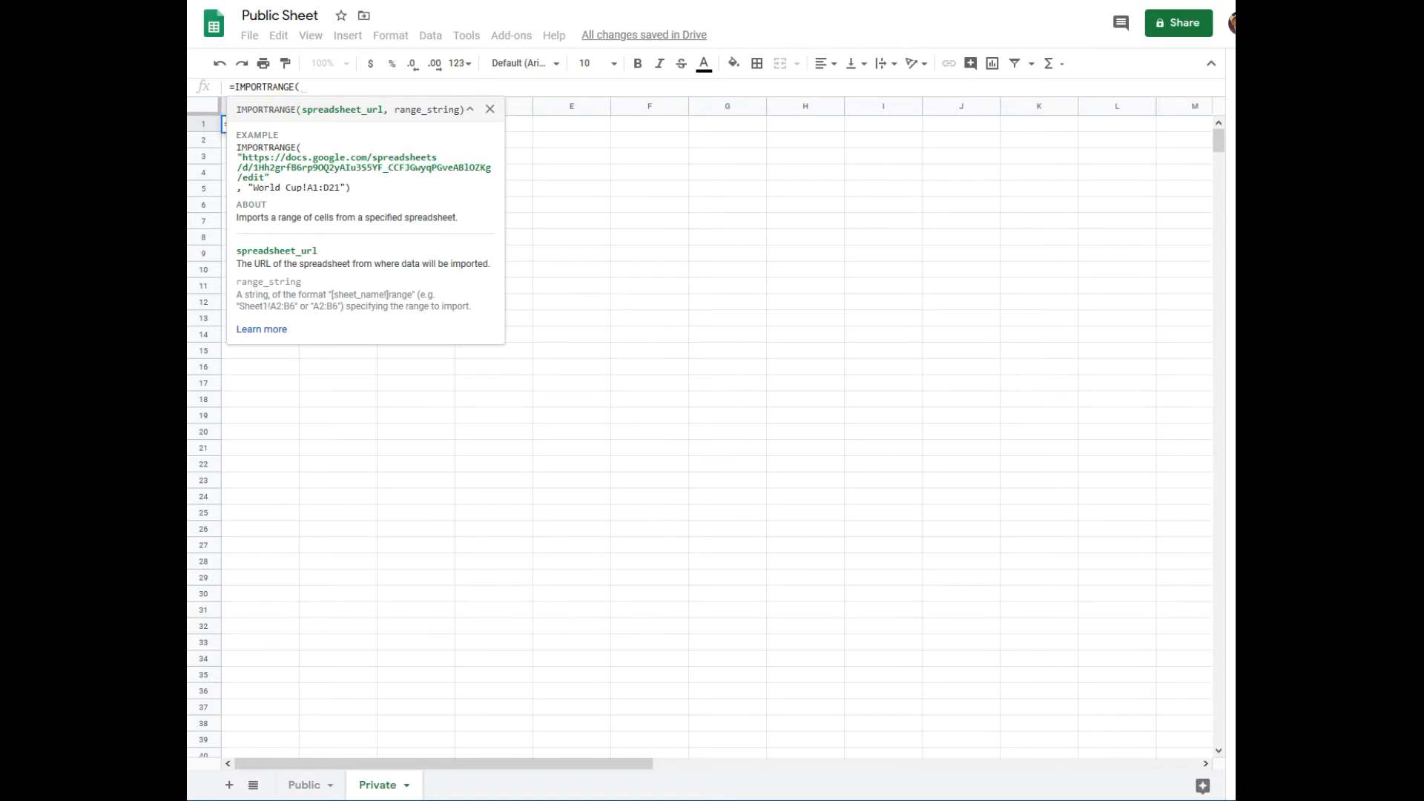
Copy the full web address of the virtual waiting room spreadsheet
{"action": "left_click", "coordinate": [508, 0]}
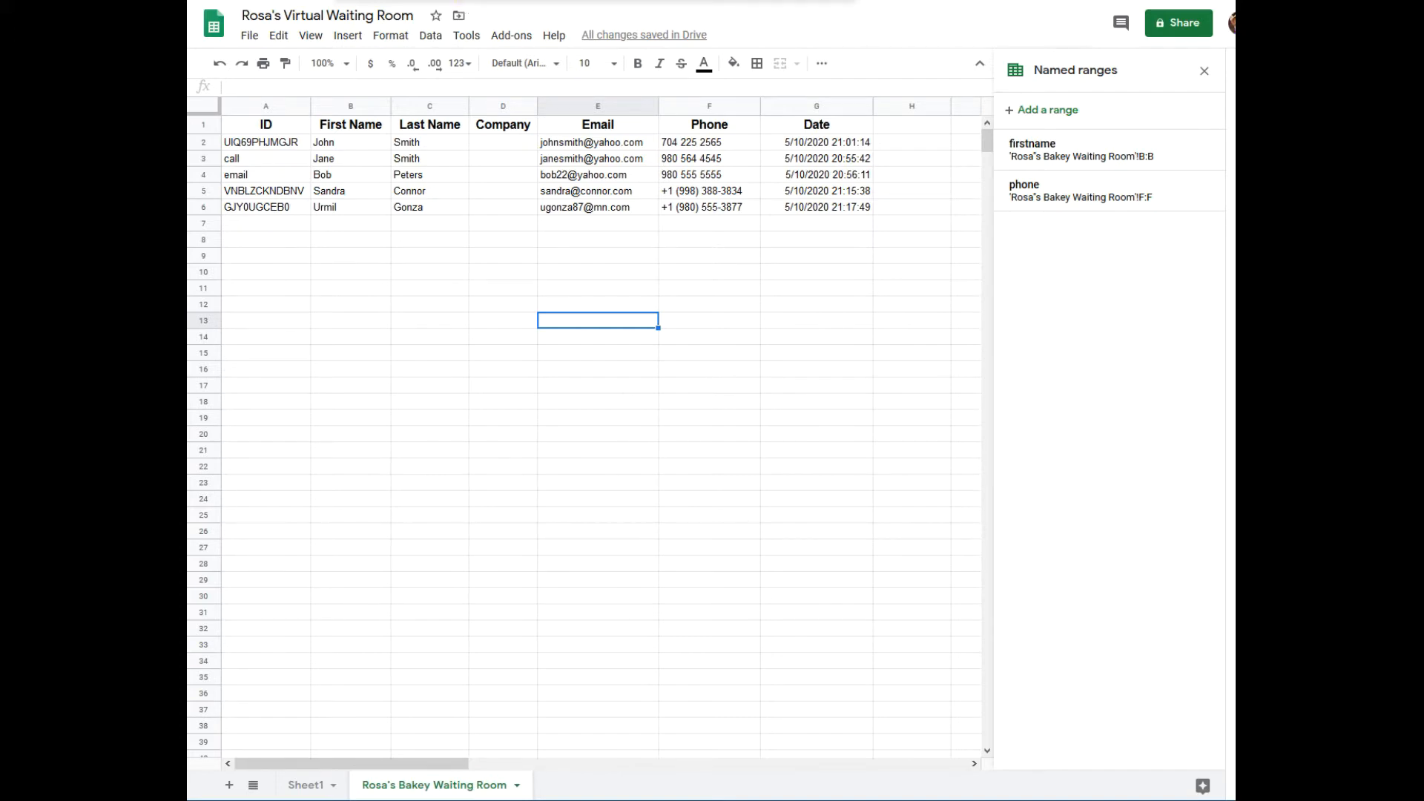
{"action": "key", "text": "ctrl+l"}
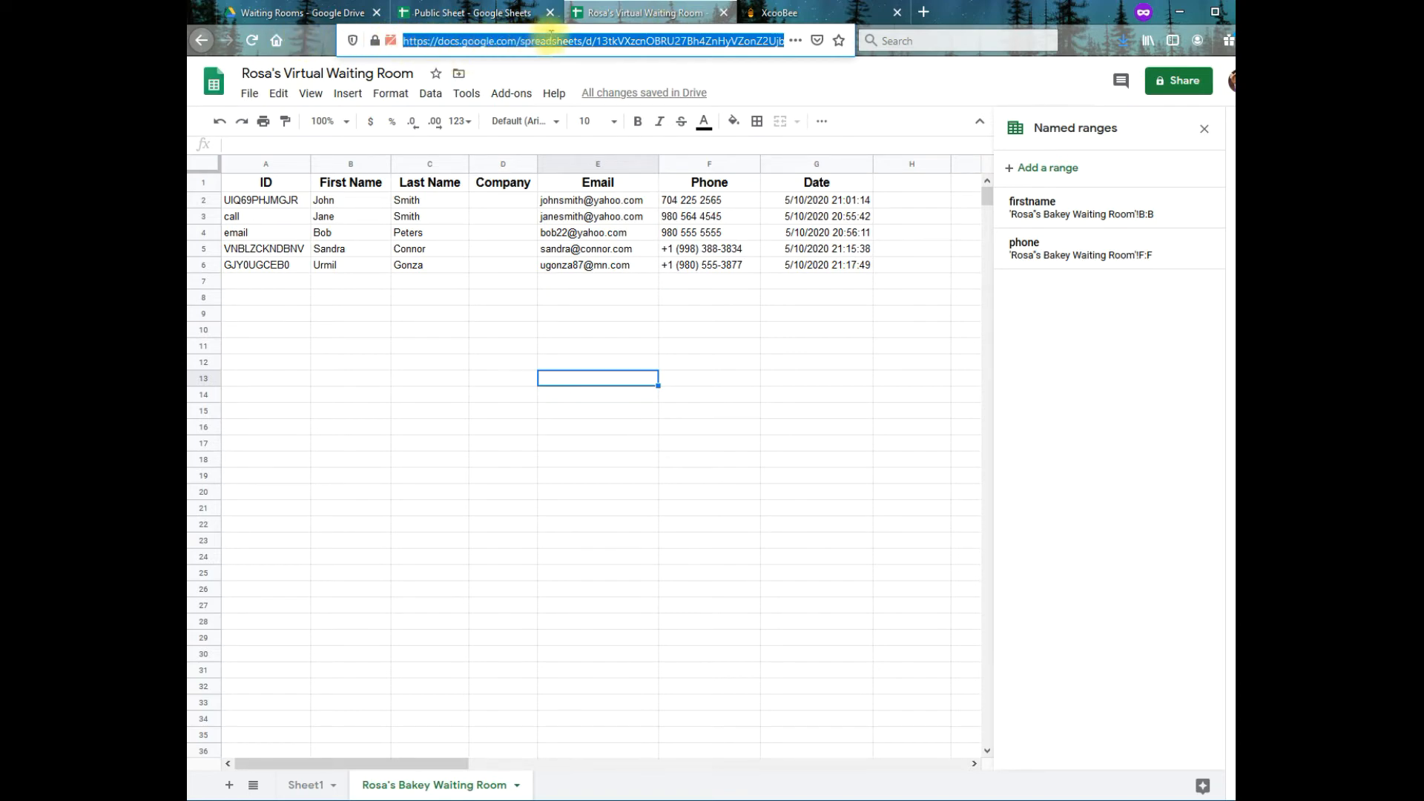
{"action": "right_click", "coordinate": [518, 37]}
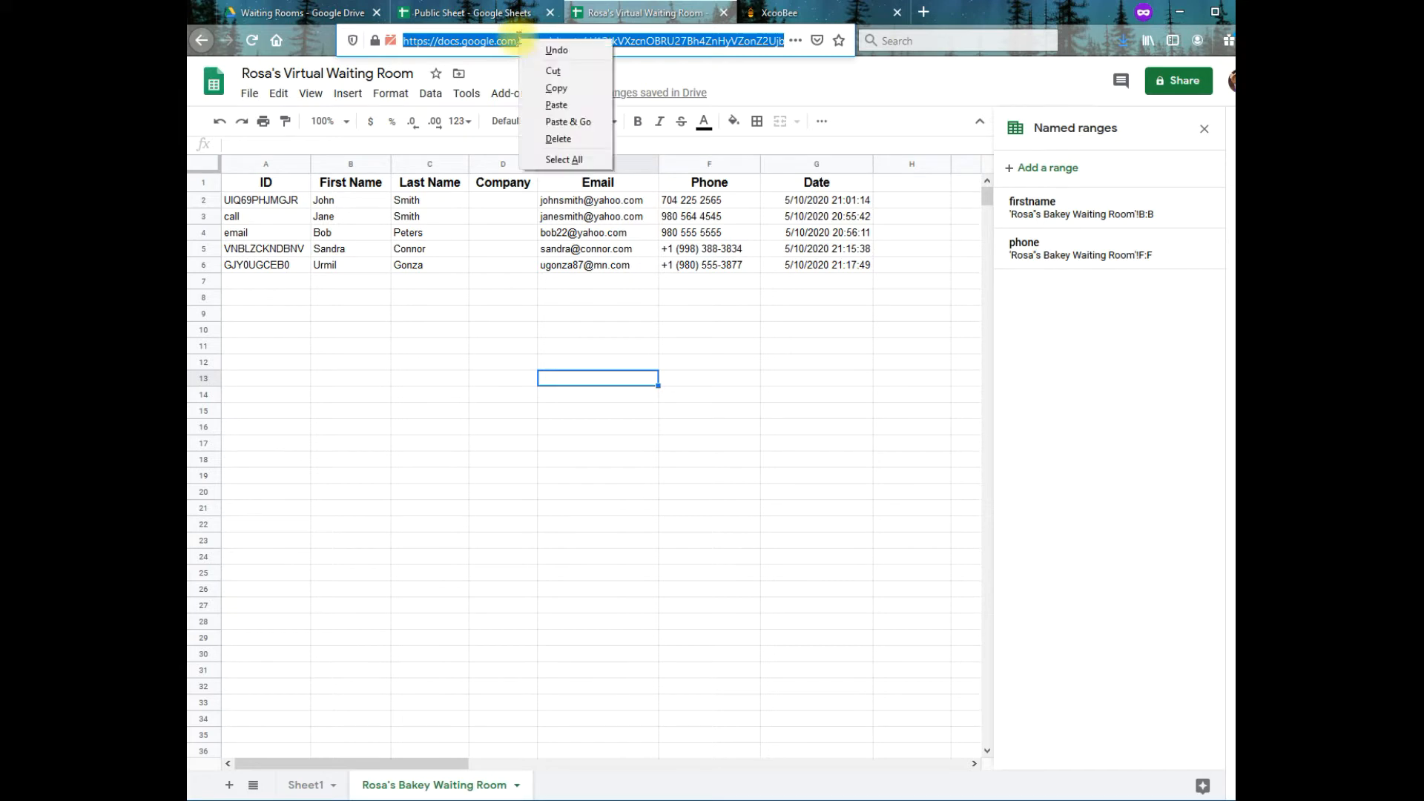
{"action": "left_click", "coordinate": [564, 83]}
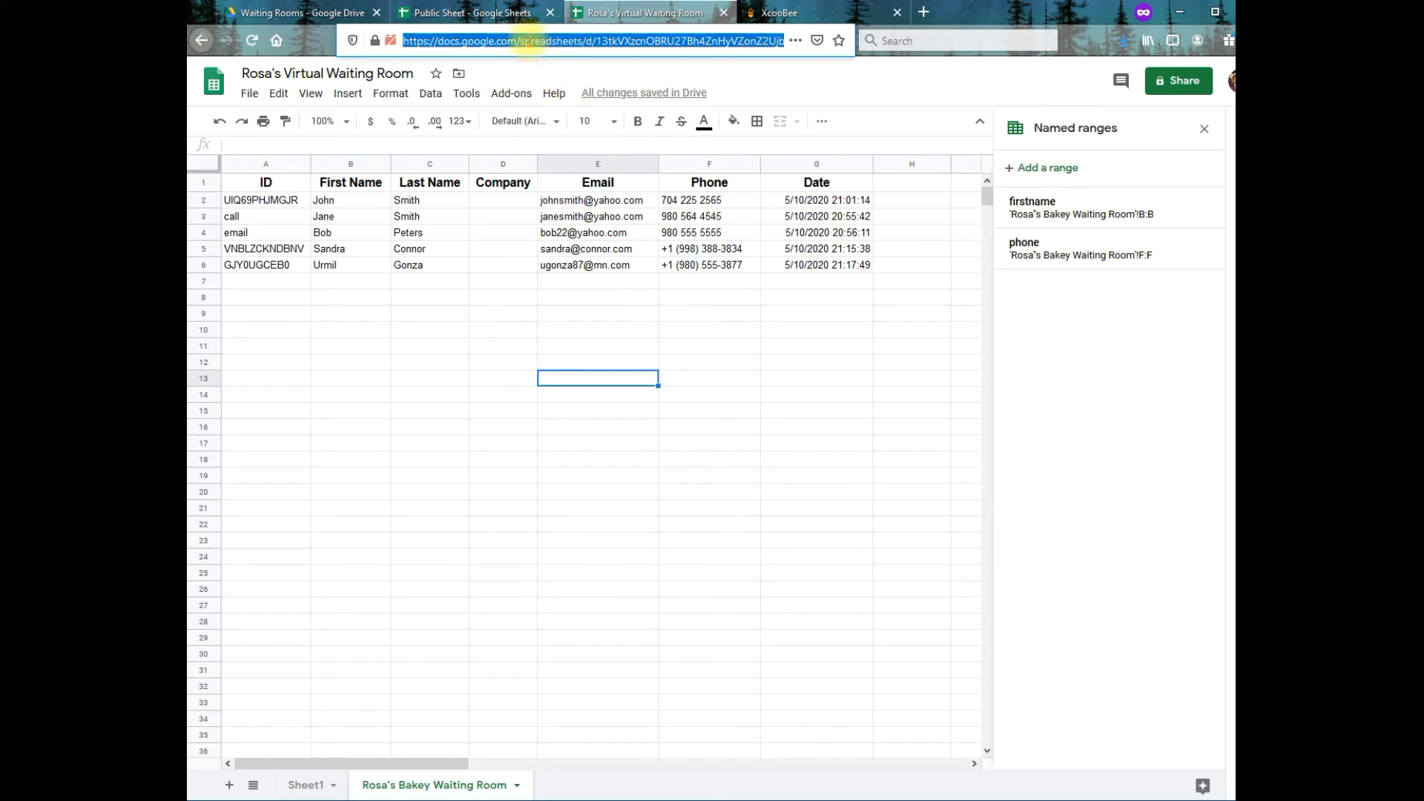
Enter the copied address in quotes as the IMPORTRANGE spreadsheet URL and begin the quoted range string argument
{"action": "left_click", "coordinate": [467, 14]}
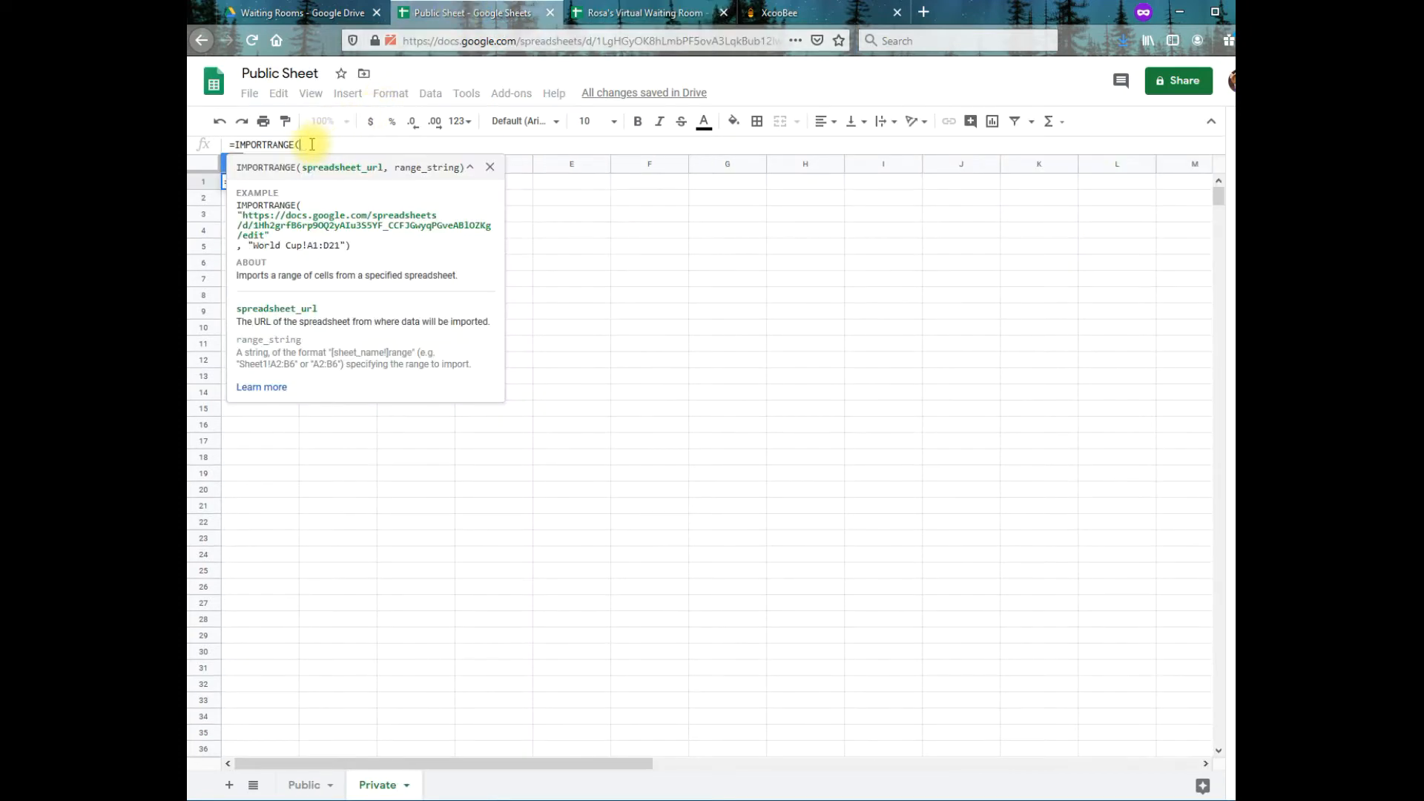
{"action": "type", "text": "\""}
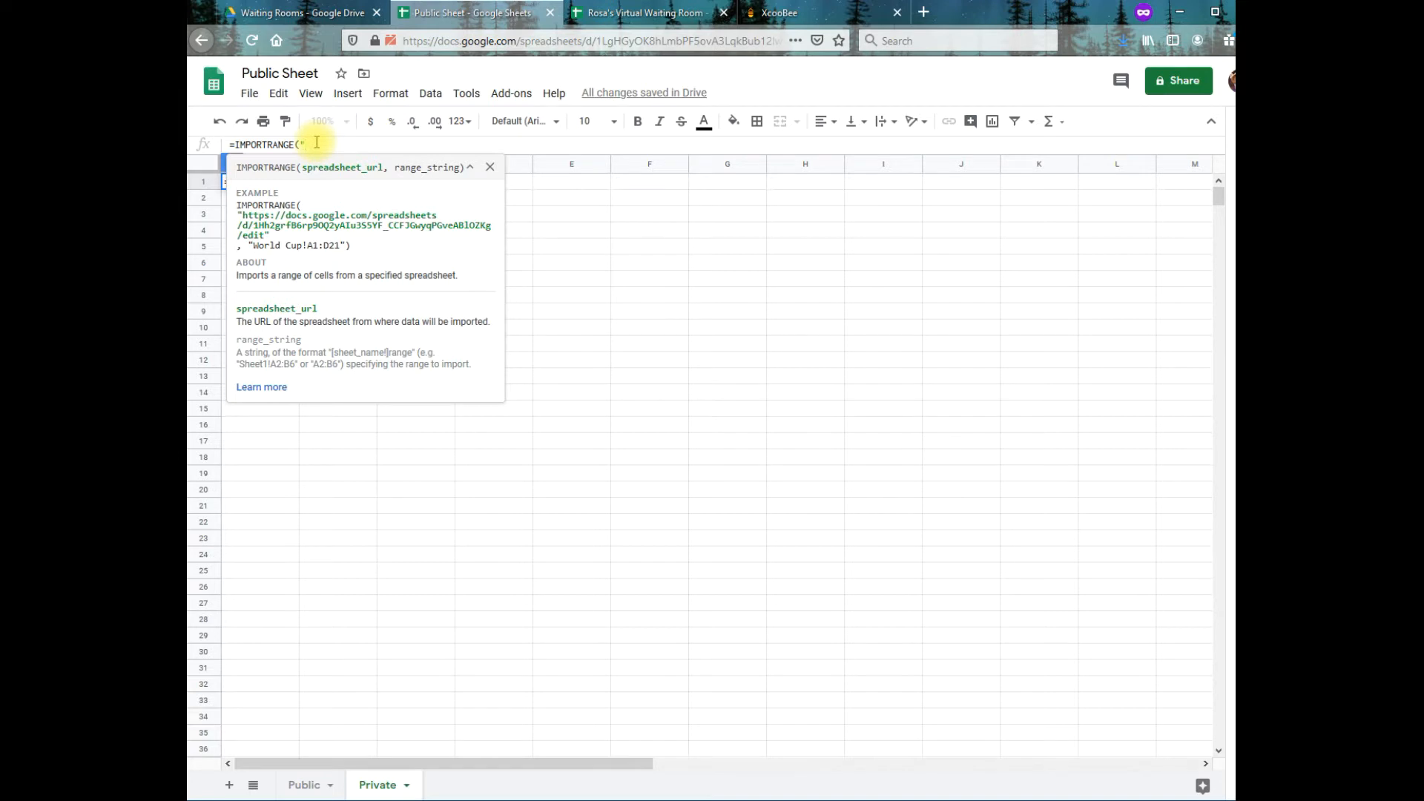
{"action": "key", "text": "ctrl+v"}
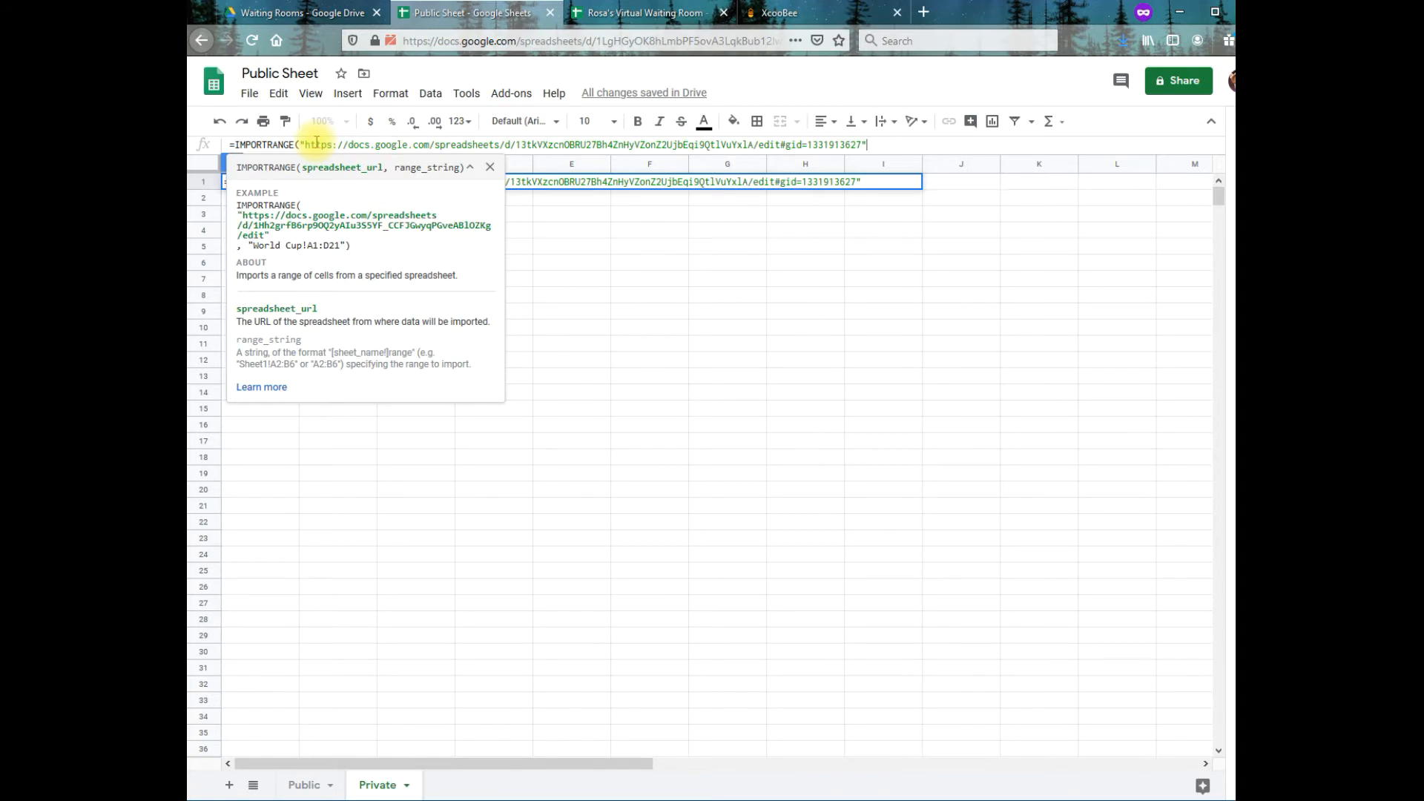
{"action": "type", "text": ","}
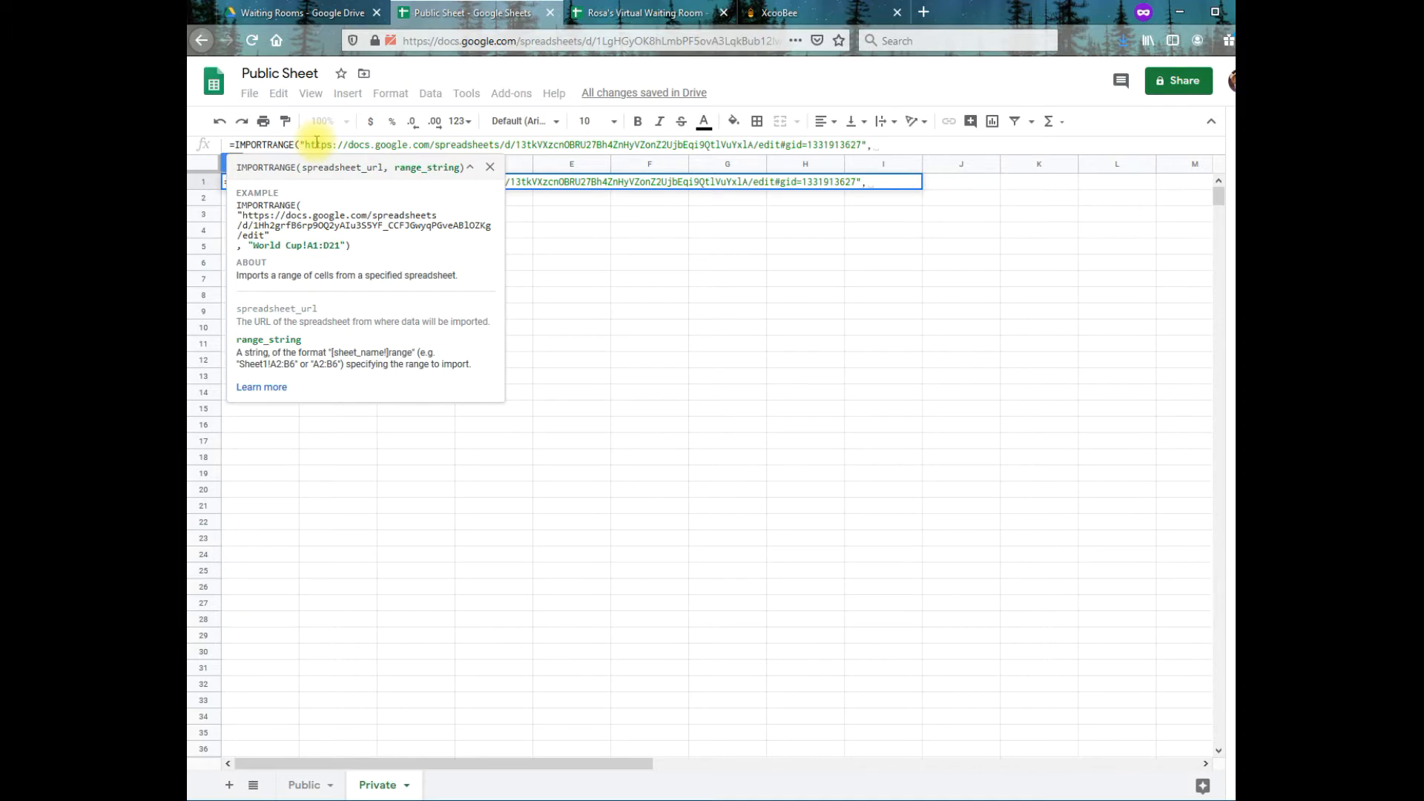
{"action": "type", "text": "\""}
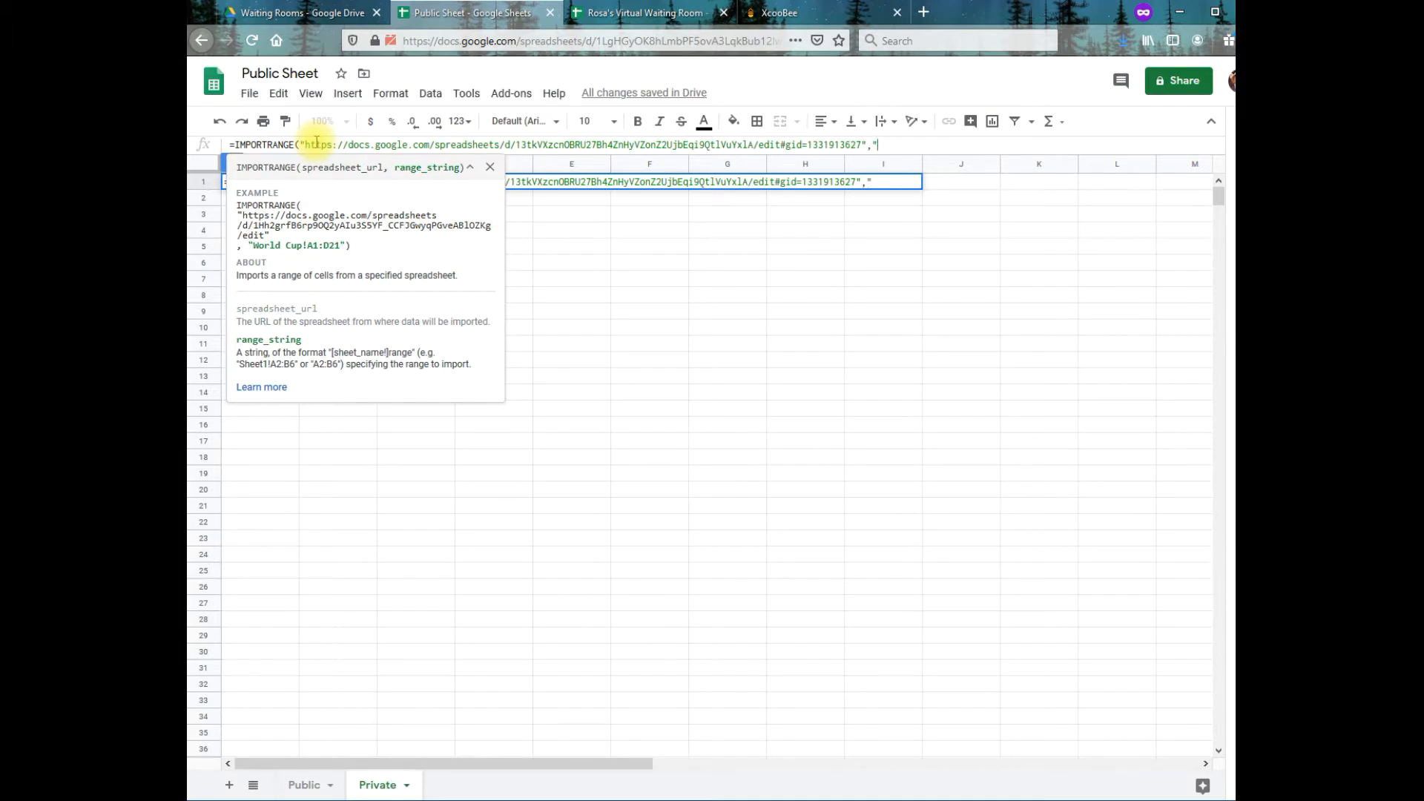
Copy the sheet name "Rosa's Bakey Waiting Room" from the virtual waiting room spreadsheet without renaming the sheet
{"action": "left_click", "coordinate": [605, 14]}
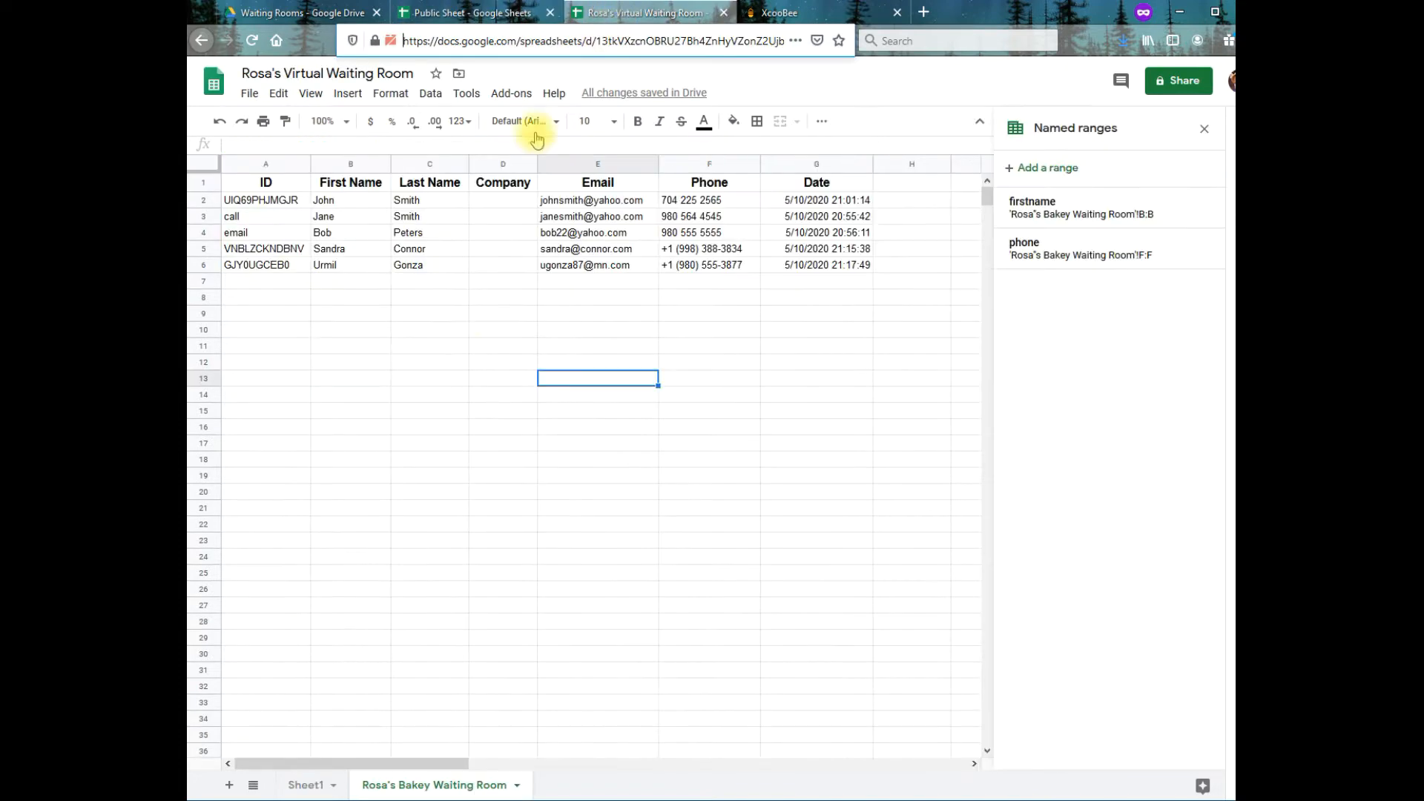
{"action": "left_click", "coordinate": [432, 791]}
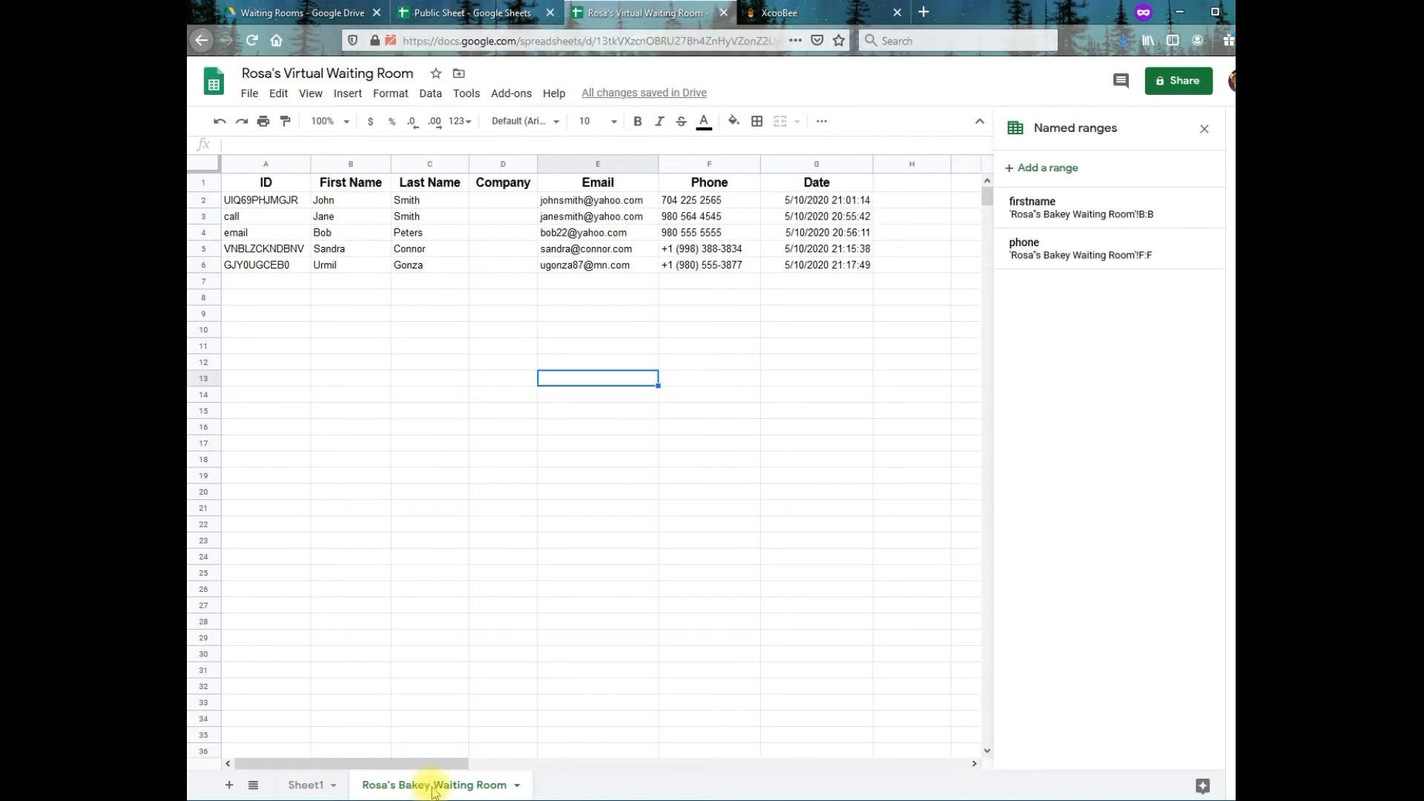
{"action": "double_click", "coordinate": [434, 788]}
{"action": "key", "text": "ctrl+c"}
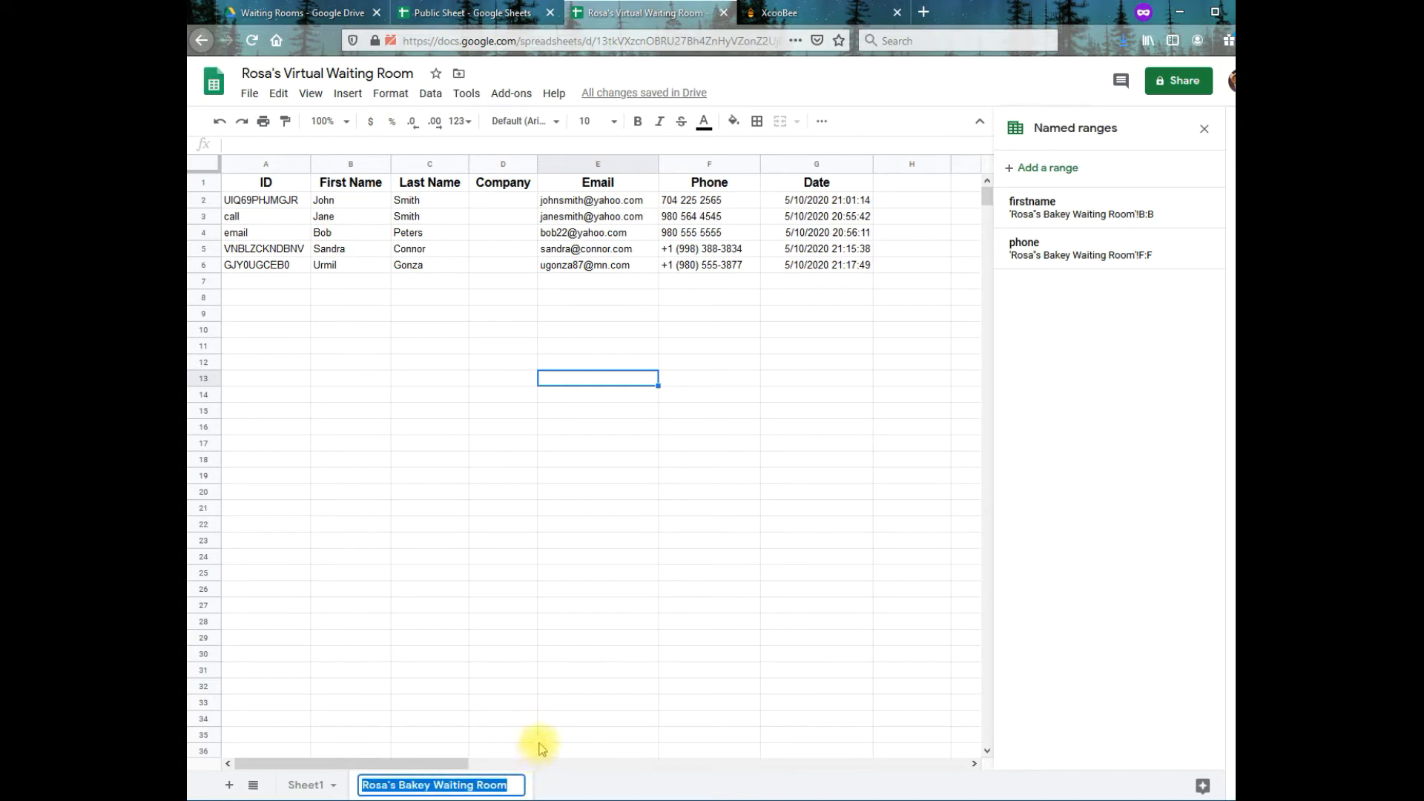
{"action": "left_click", "coordinate": [463, 719]}
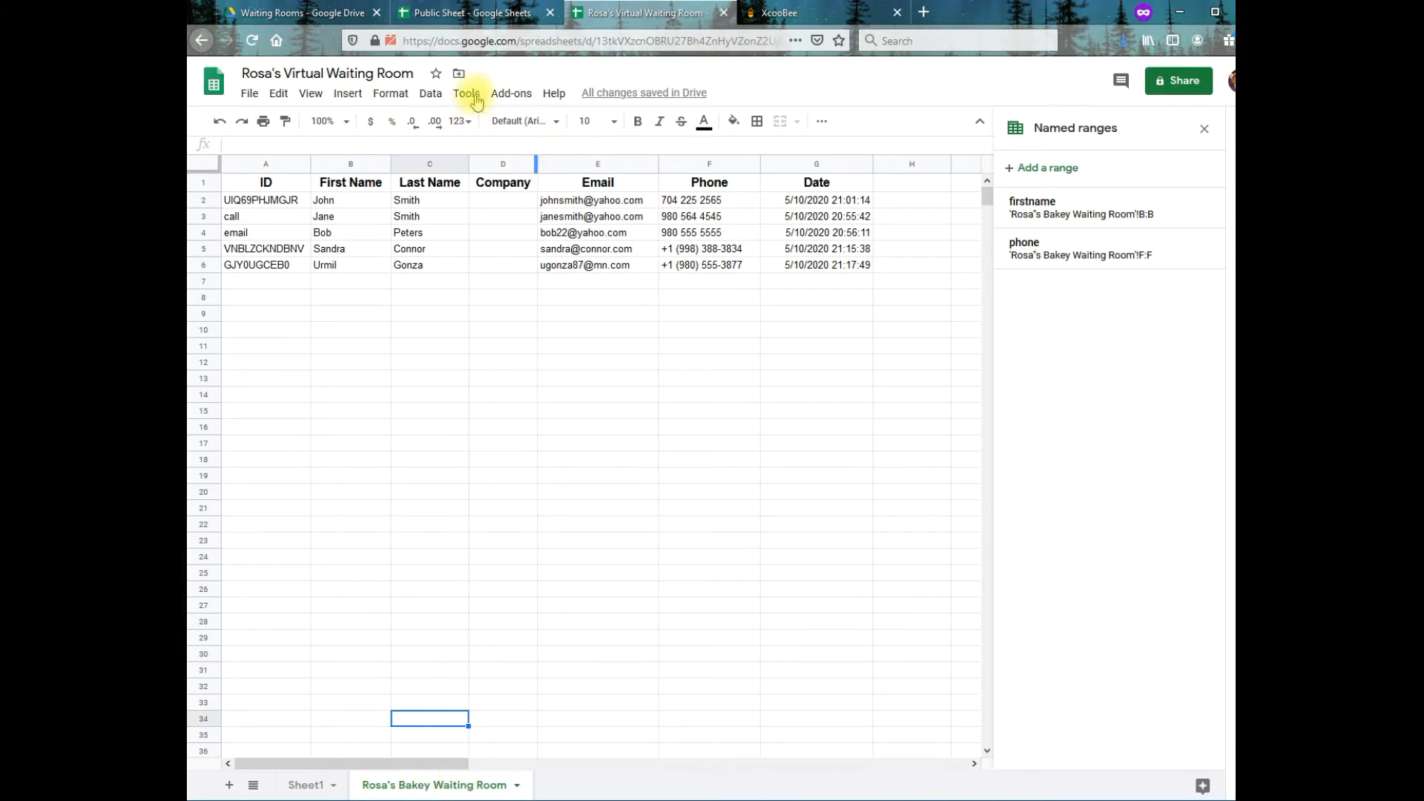
Back in Public Sheet, complete the IMPORTRANGE formula in A1 with the range string "Rosa's Bakey Waiting Room!firstname"
{"action": "left_click", "coordinate": [469, 13]}
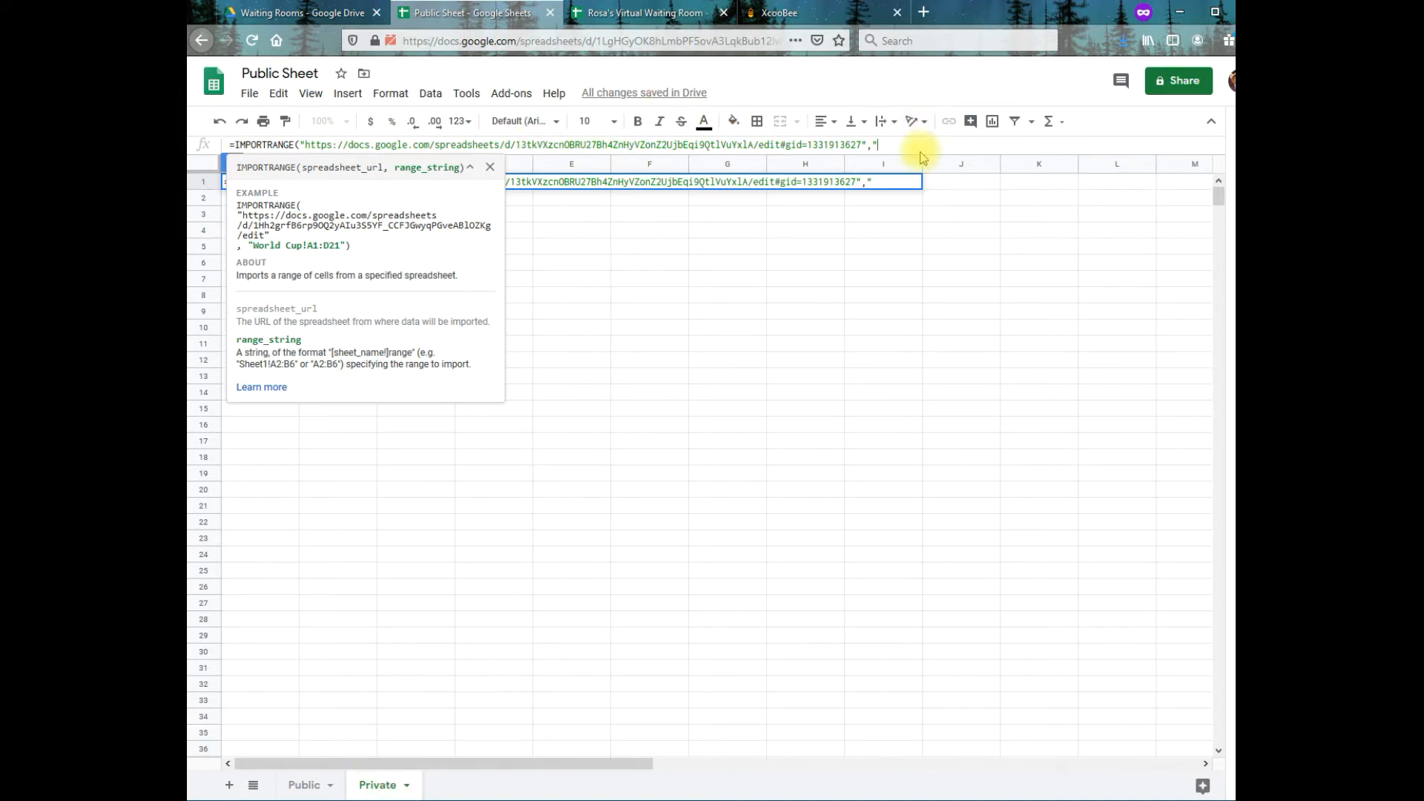
{"action": "key", "text": "ctrl+v"}
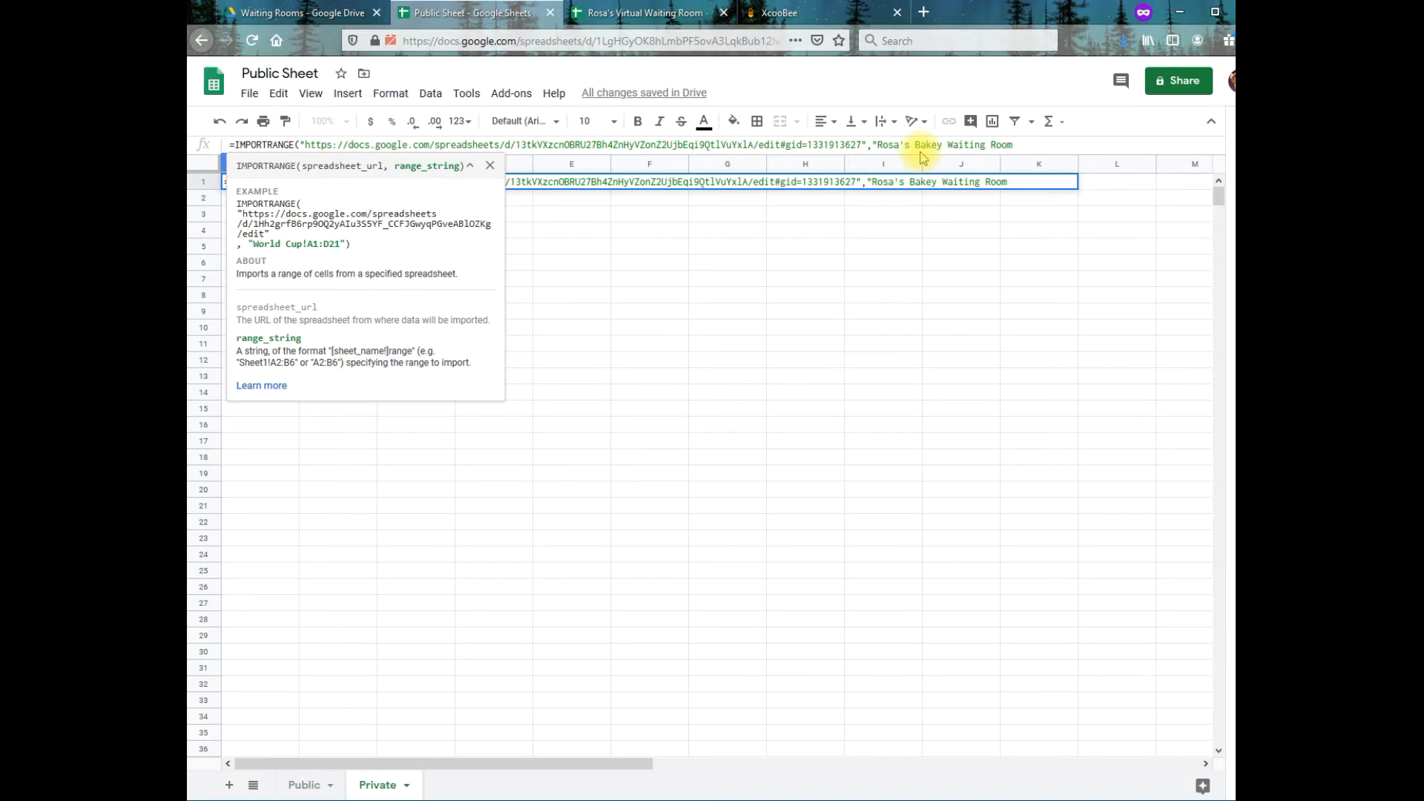
{"action": "type", "text": "!"}
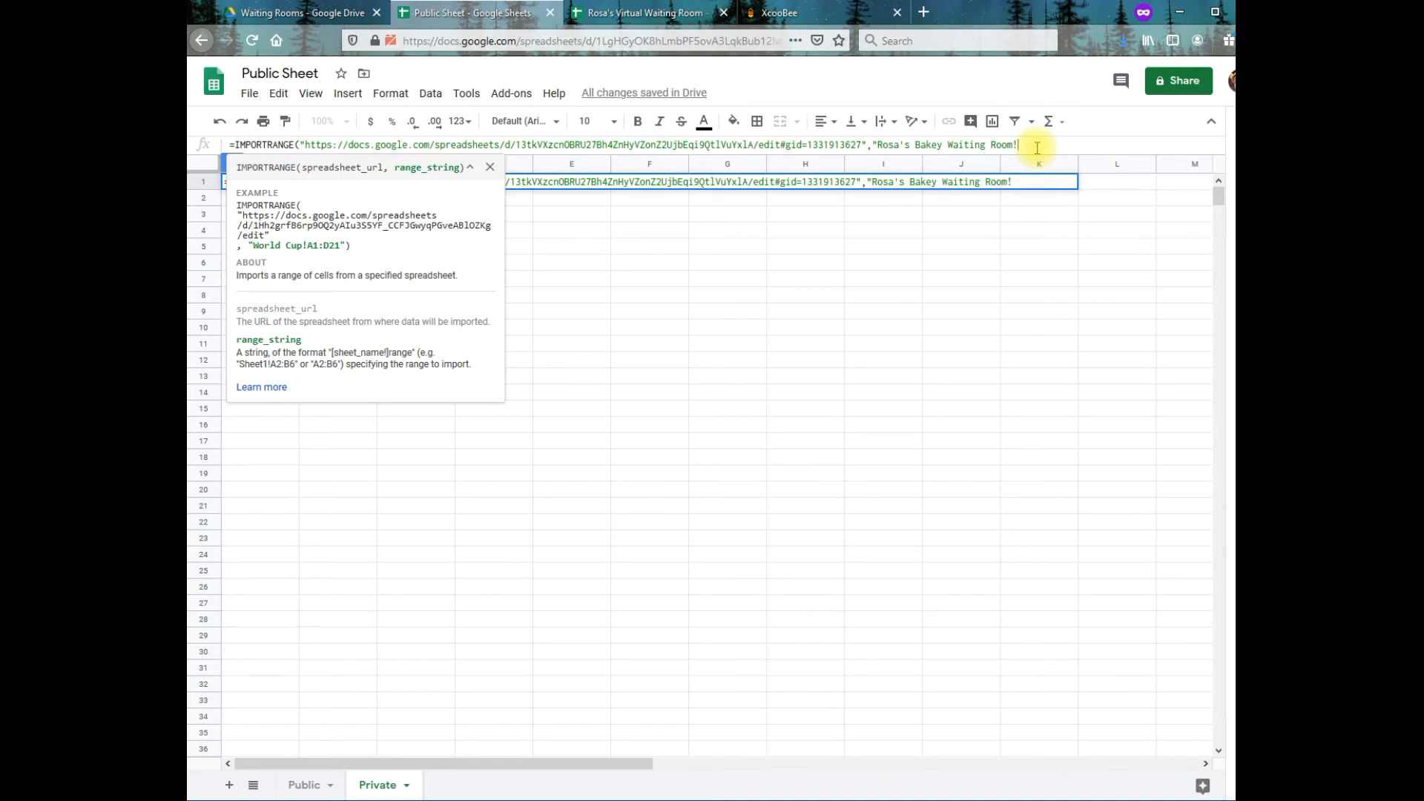
{"action": "type", "text": "irstname\")"}
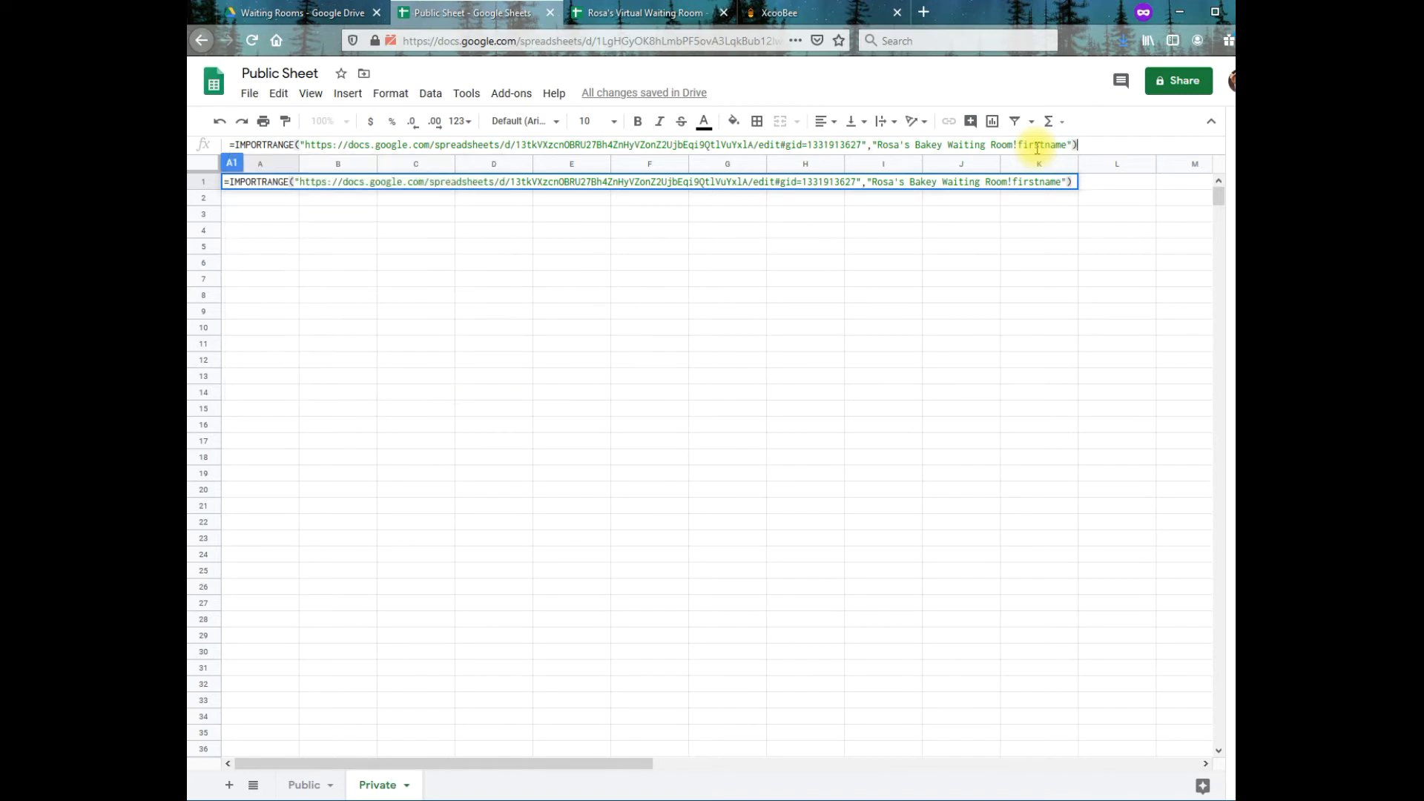
{"action": "key", "text": "Return"}
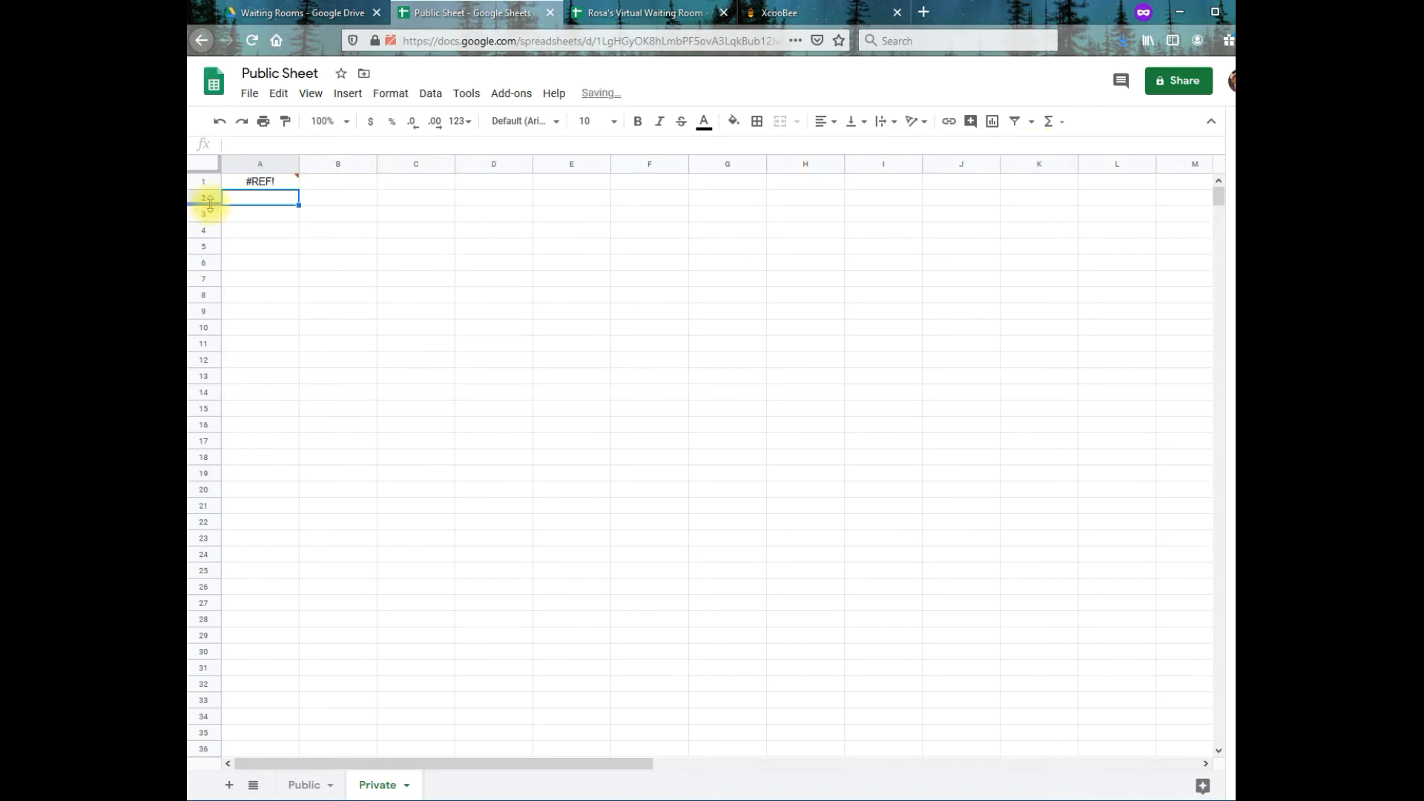
Allow the import in A1 to access the source spreadsheet and make the First Name header bold
{"action": "mouse_move", "coordinate": [287, 181]}
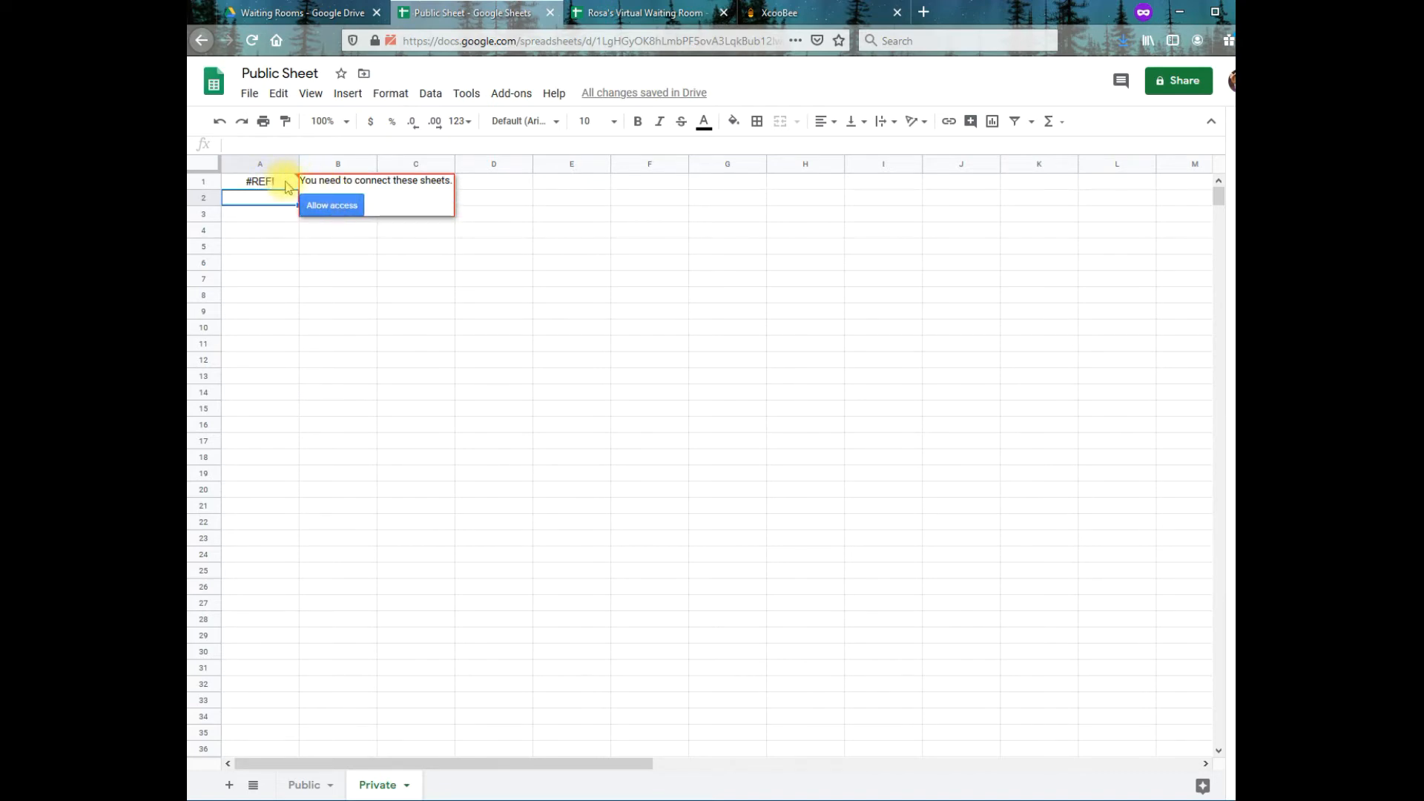
{"action": "left_click", "coordinate": [333, 208]}
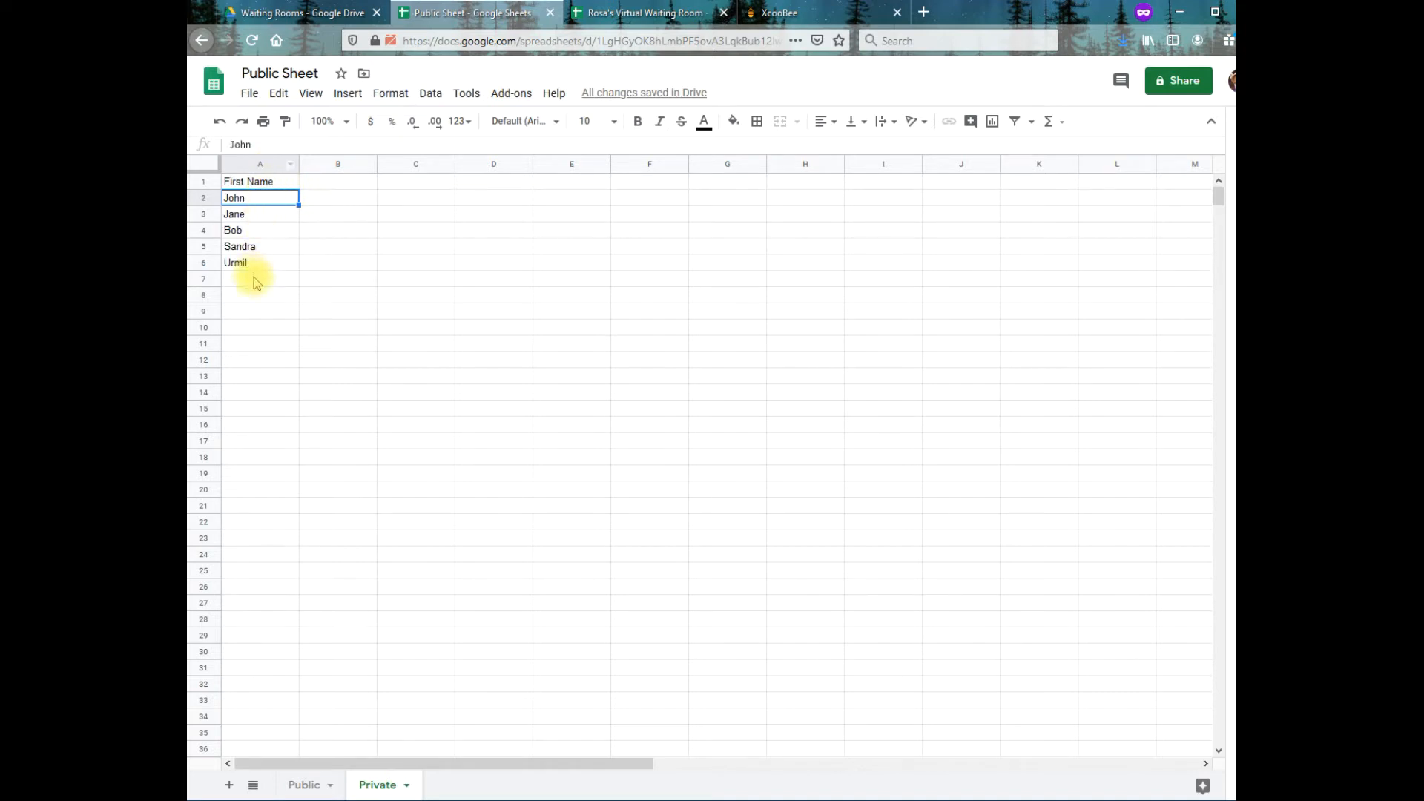
{"action": "left_click", "coordinate": [270, 182]}
{"action": "key", "text": "ctrl+b"}
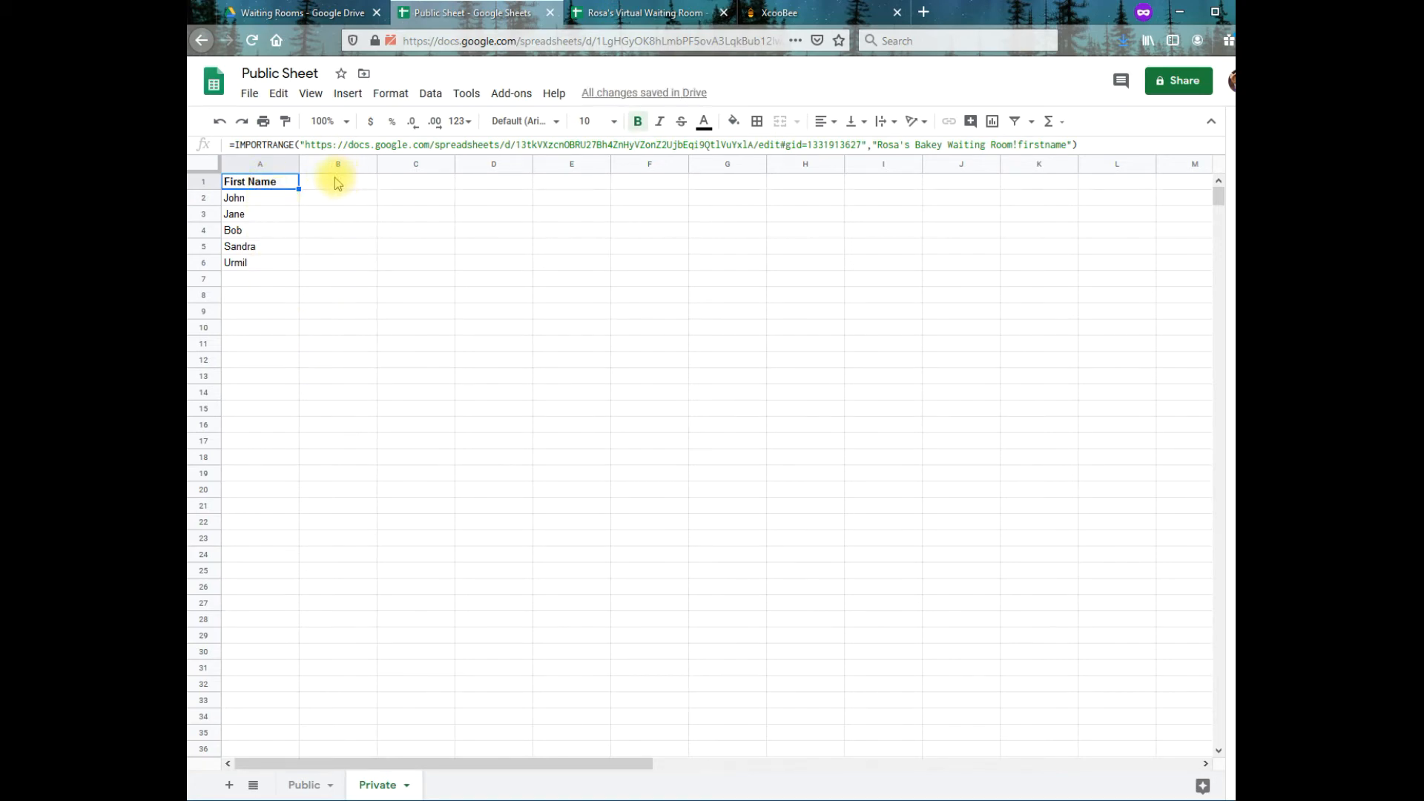
Copy the full IMPORTRANGE formula text from cell A1 into cell B1
{"action": "left_click", "coordinate": [1129, 147]}
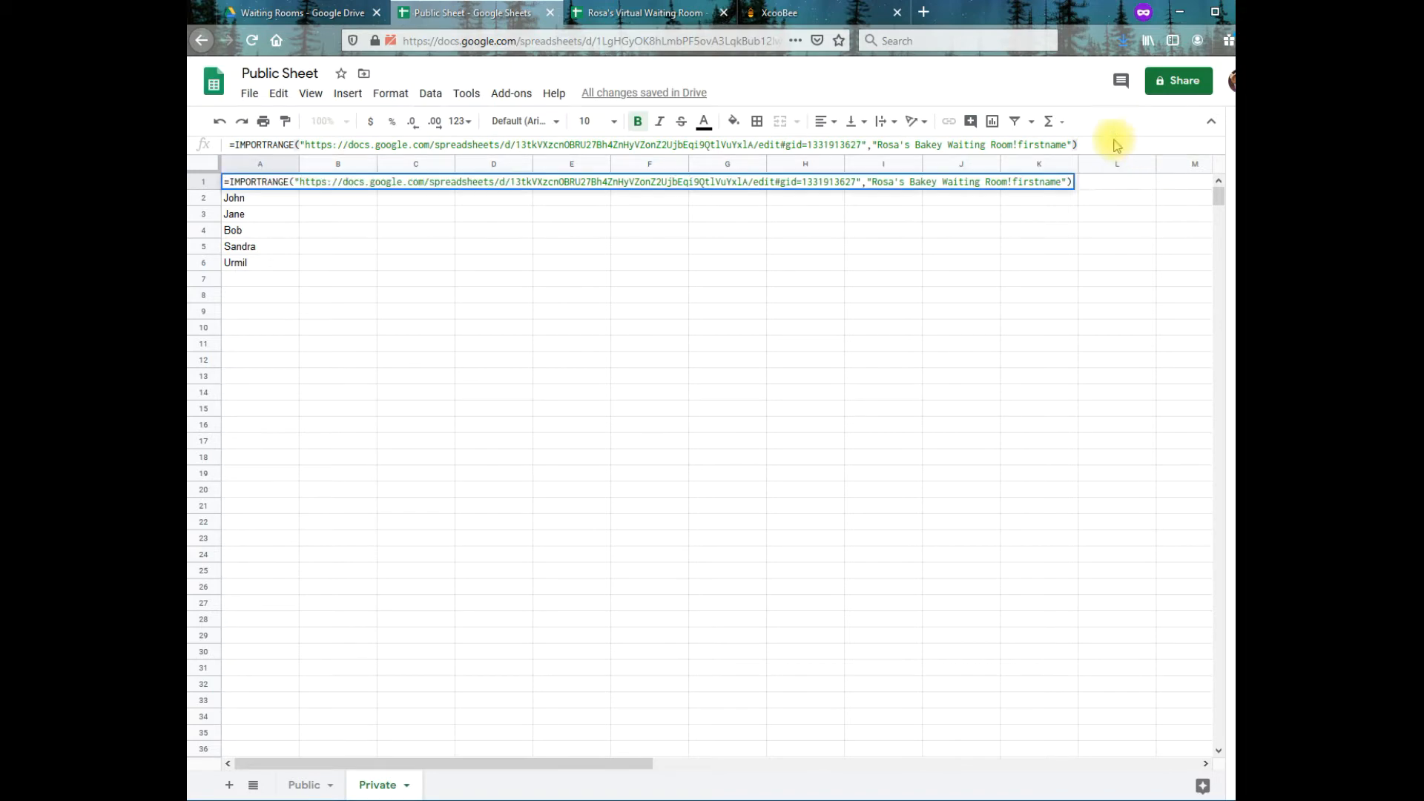
{"action": "key", "text": "ctrl+a"}
{"action": "key", "text": "ctrl+c"}
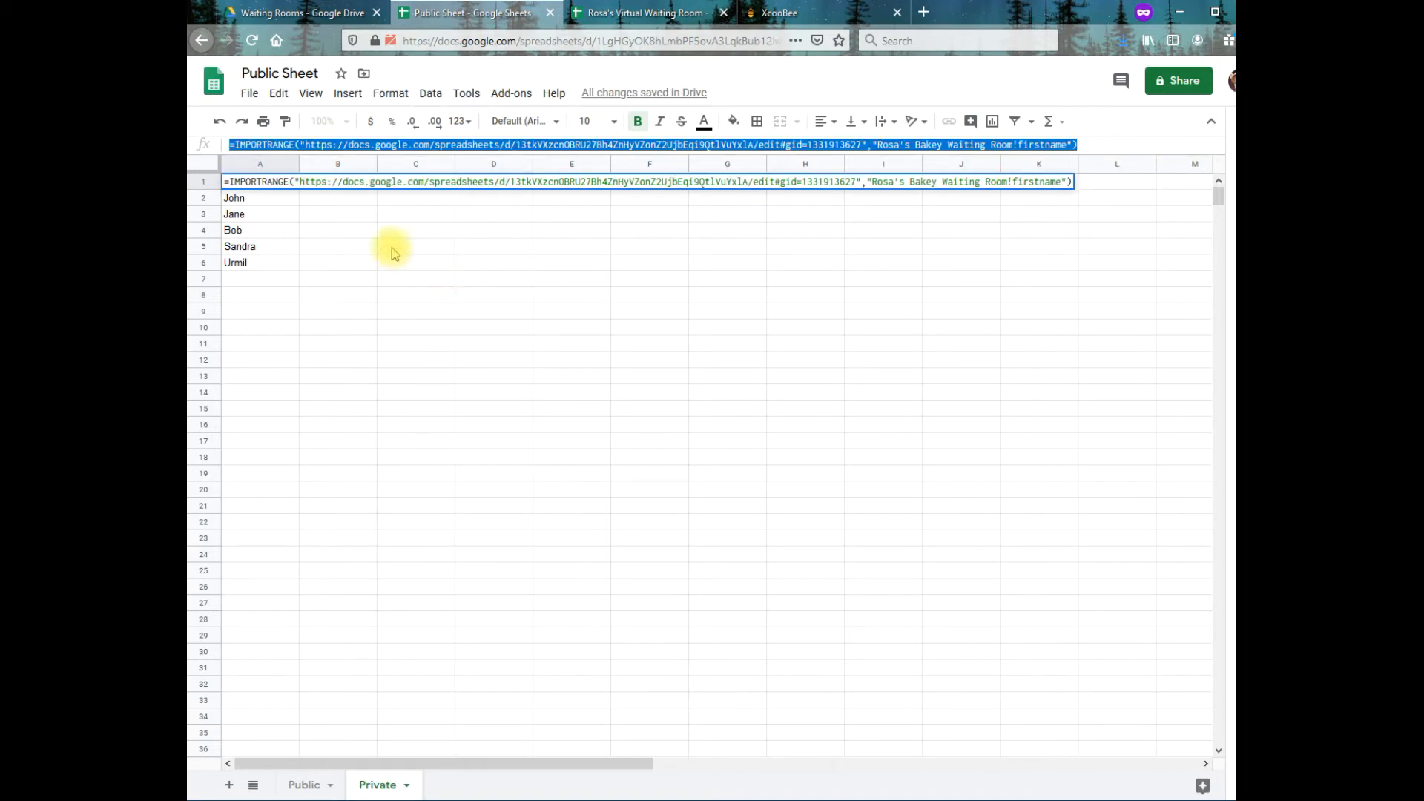
{"action": "key", "text": "Escape"}
{"action": "left_click", "coordinate": [331, 183]}
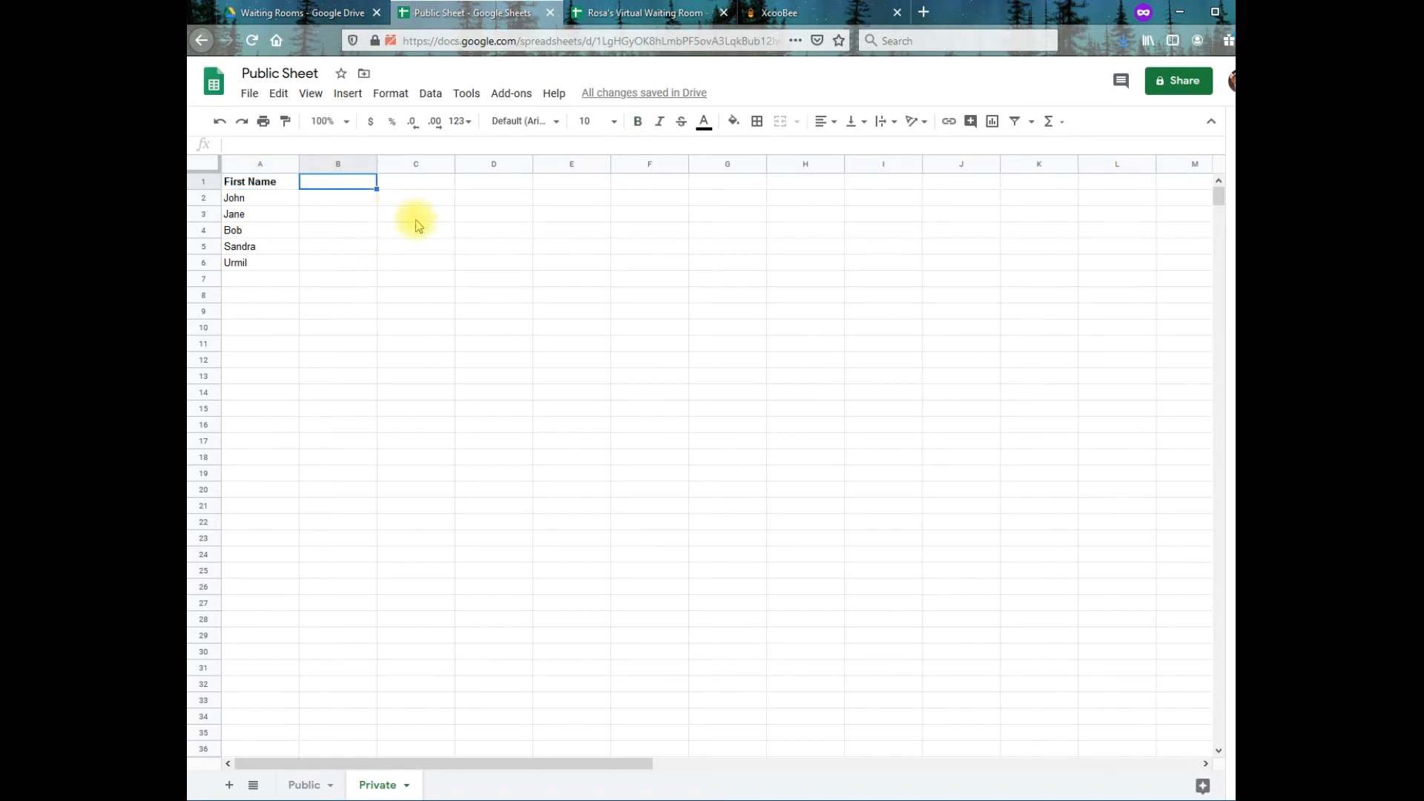
{"action": "key", "text": "ctrl+v"}
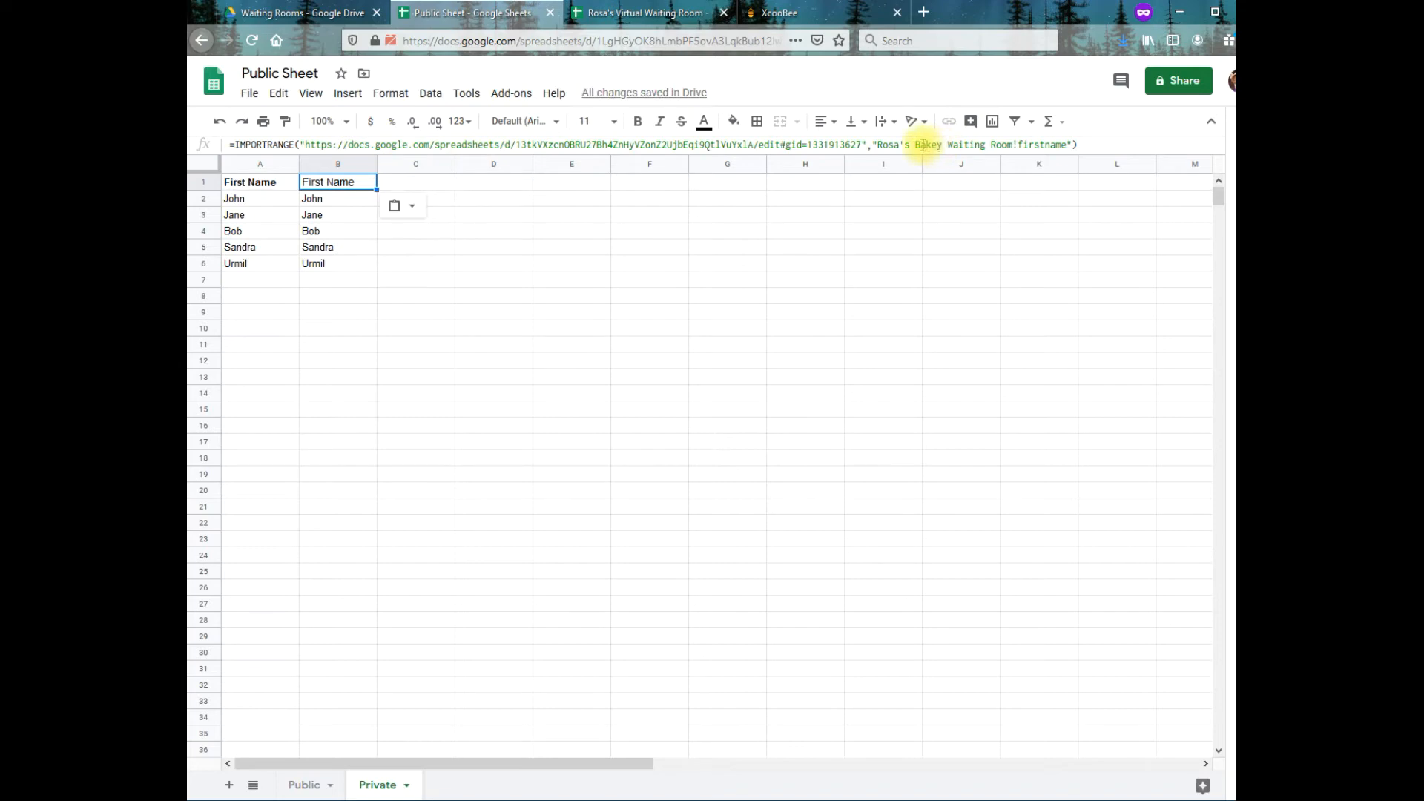
Change the named range in the B1 IMPORTRANGE formula to "phone"
{"action": "left_click_drag", "start_coordinate": [1021, 144], "coordinate": [1067, 144]}
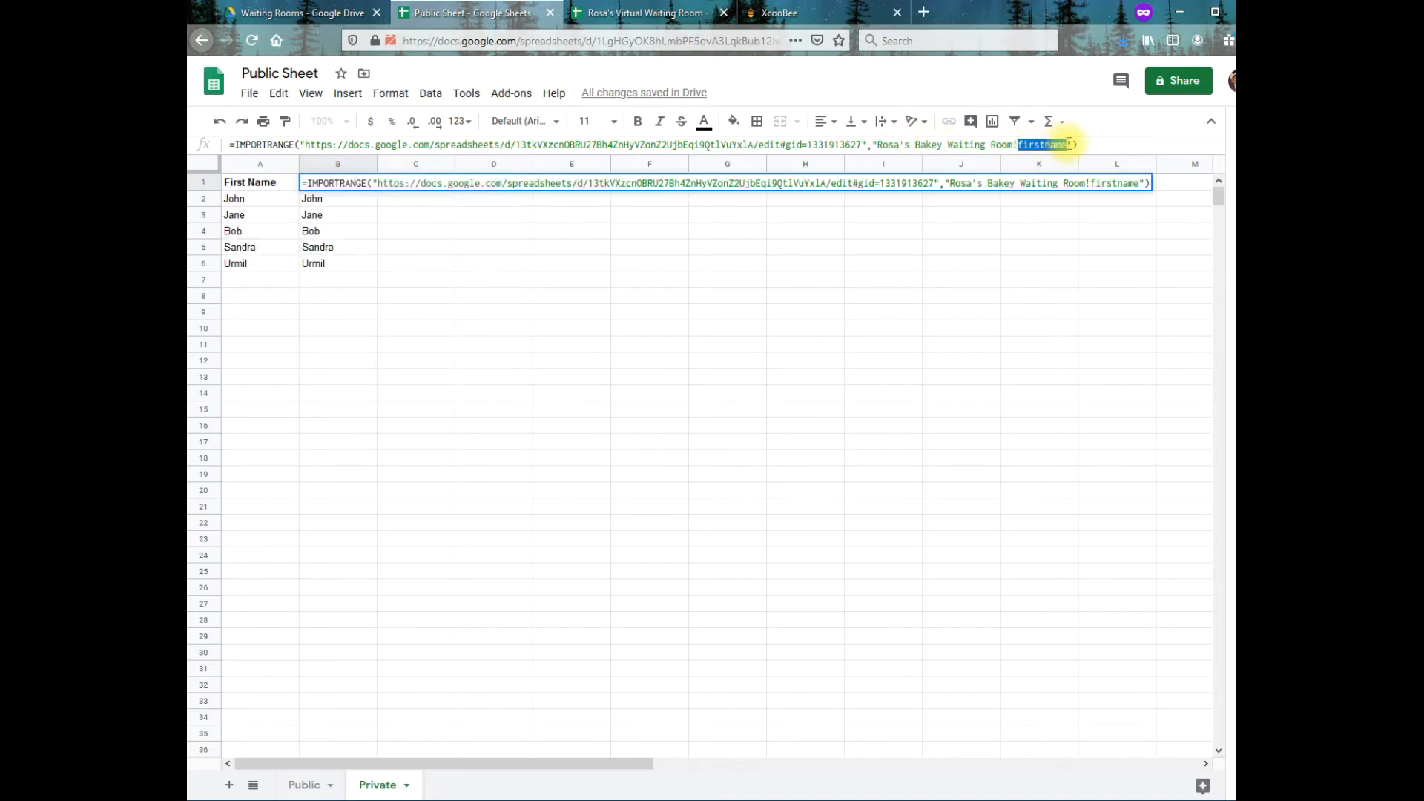
{"action": "type", "text": "phone"}
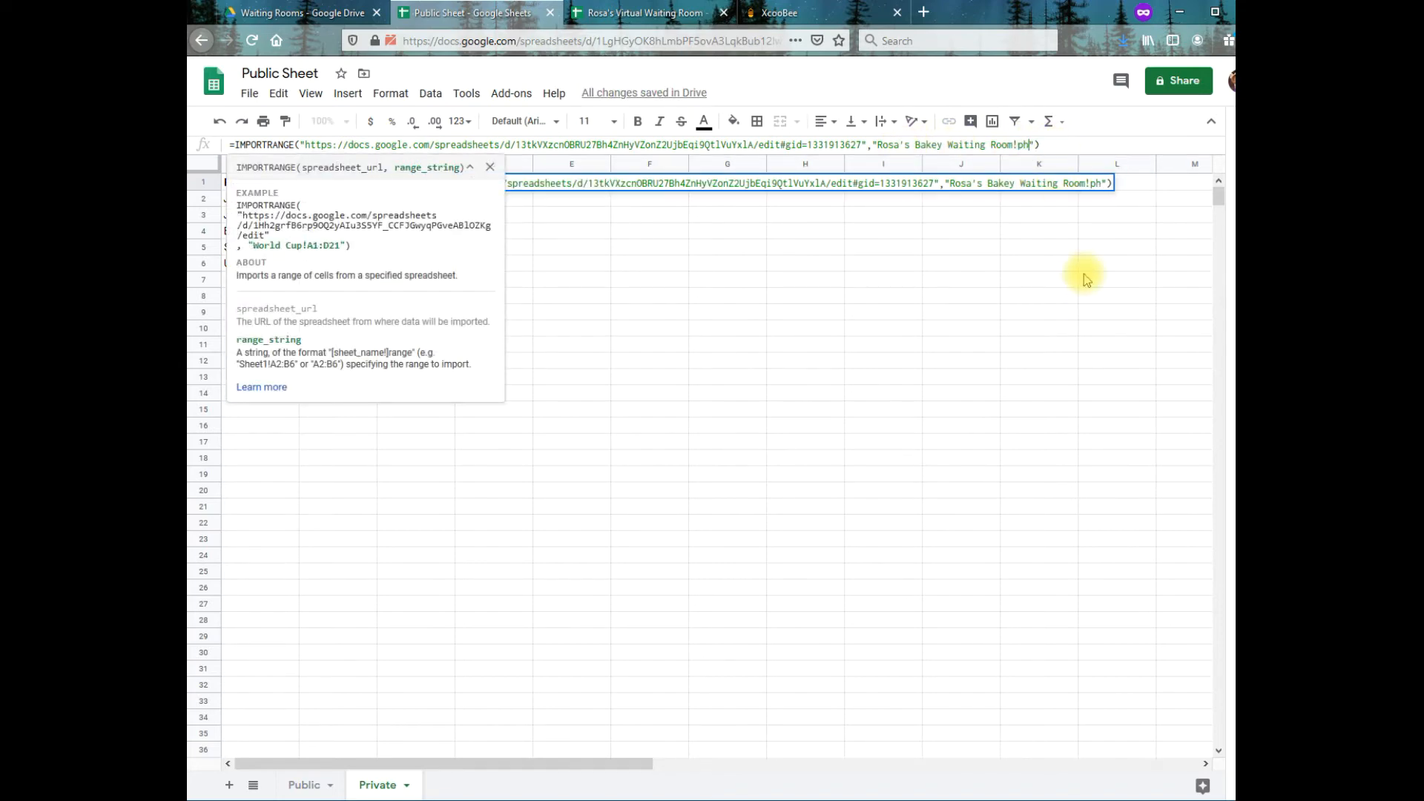
{"action": "key", "text": "Return"}
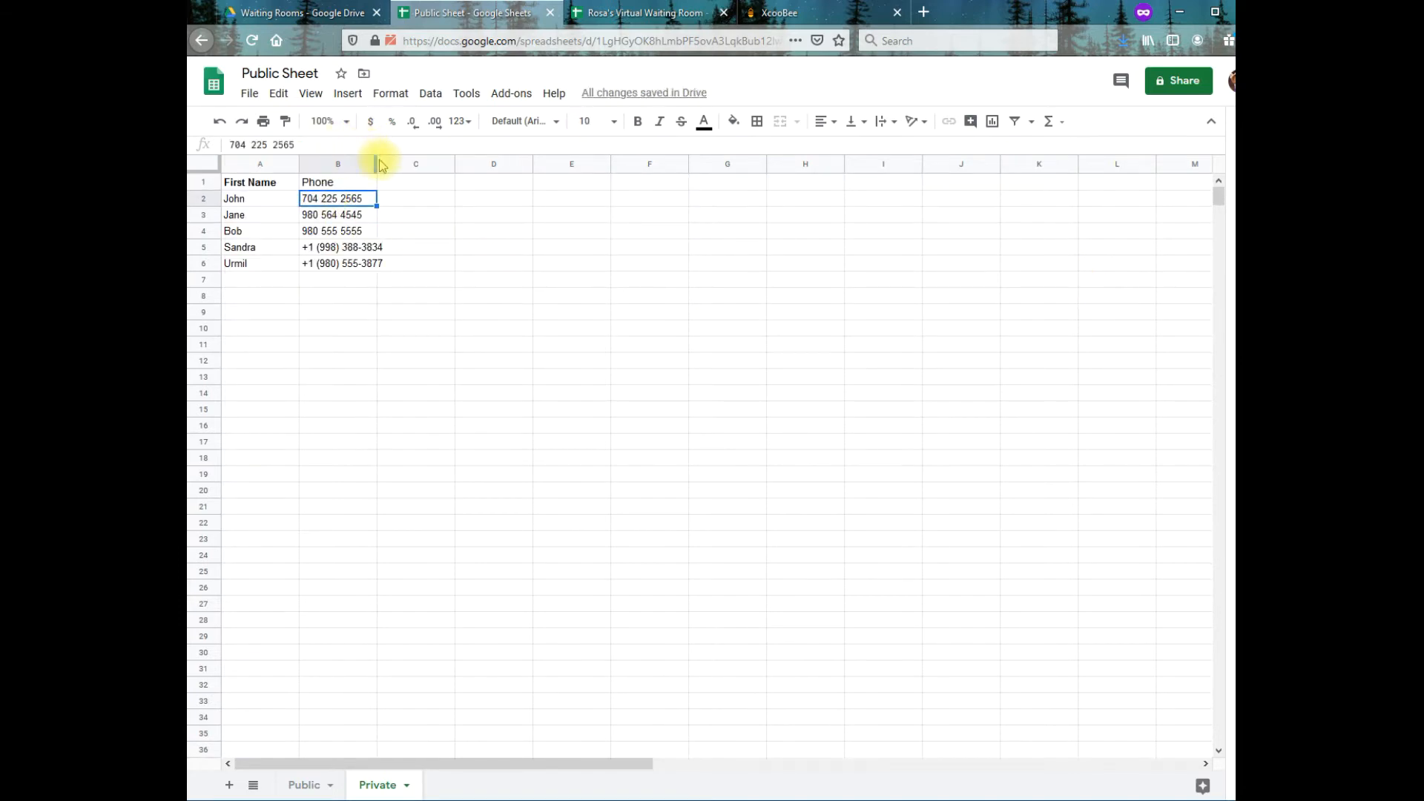
Widen column B slightly to fit the phone numbers and make the Phone header bold
{"action": "left_click_drag", "start_coordinate": [375, 163], "coordinate": [394, 162]}
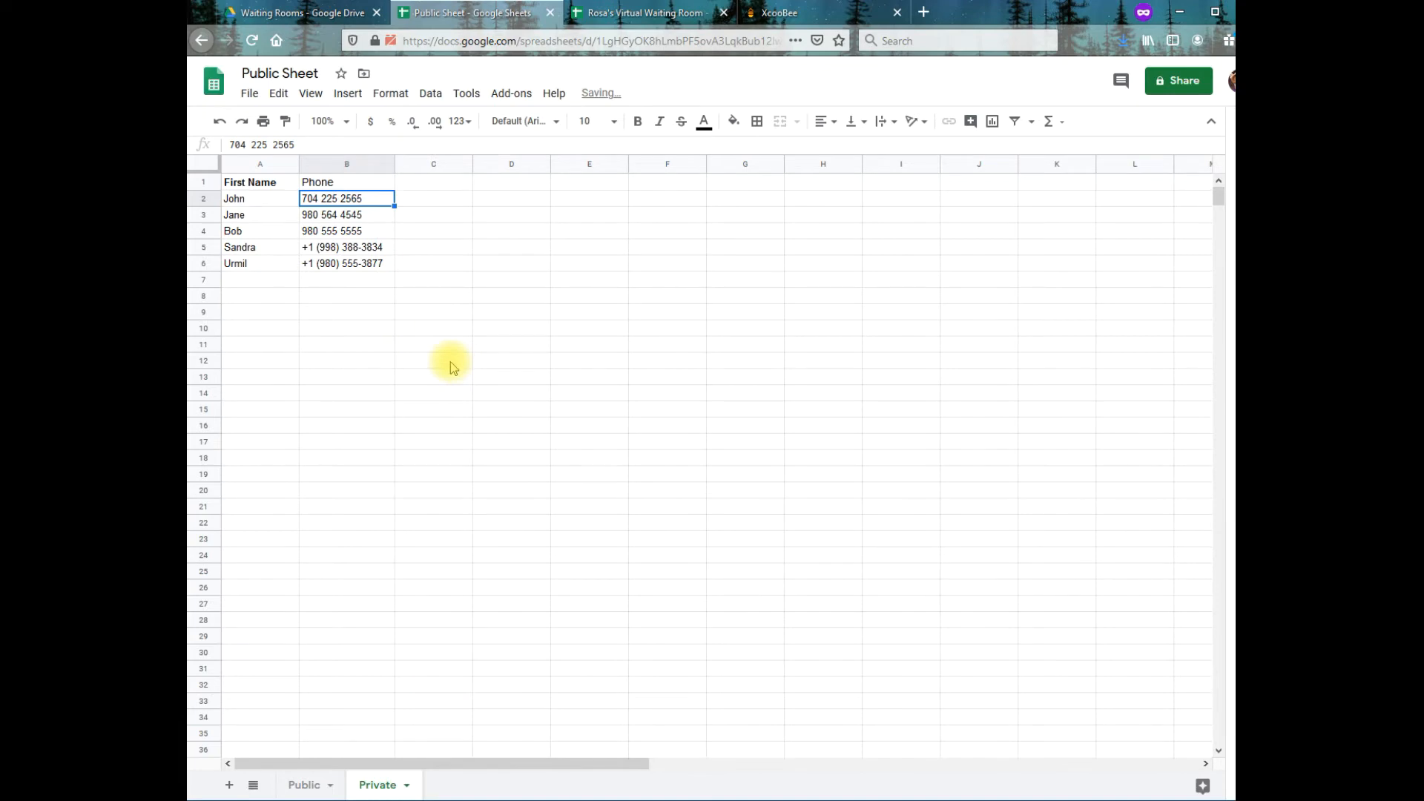
{"action": "left_click", "coordinate": [325, 180]}
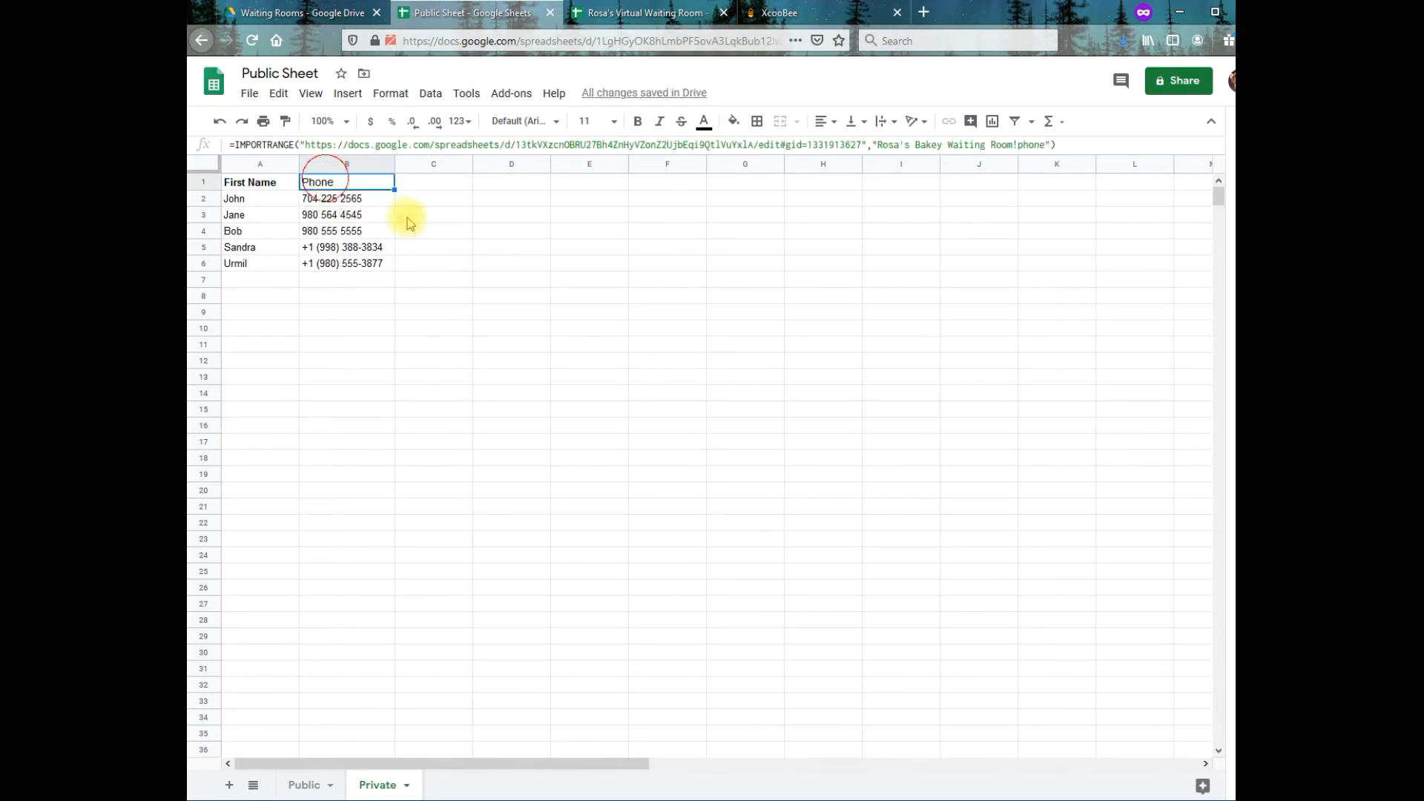
{"action": "key", "text": "ctrl+b"}
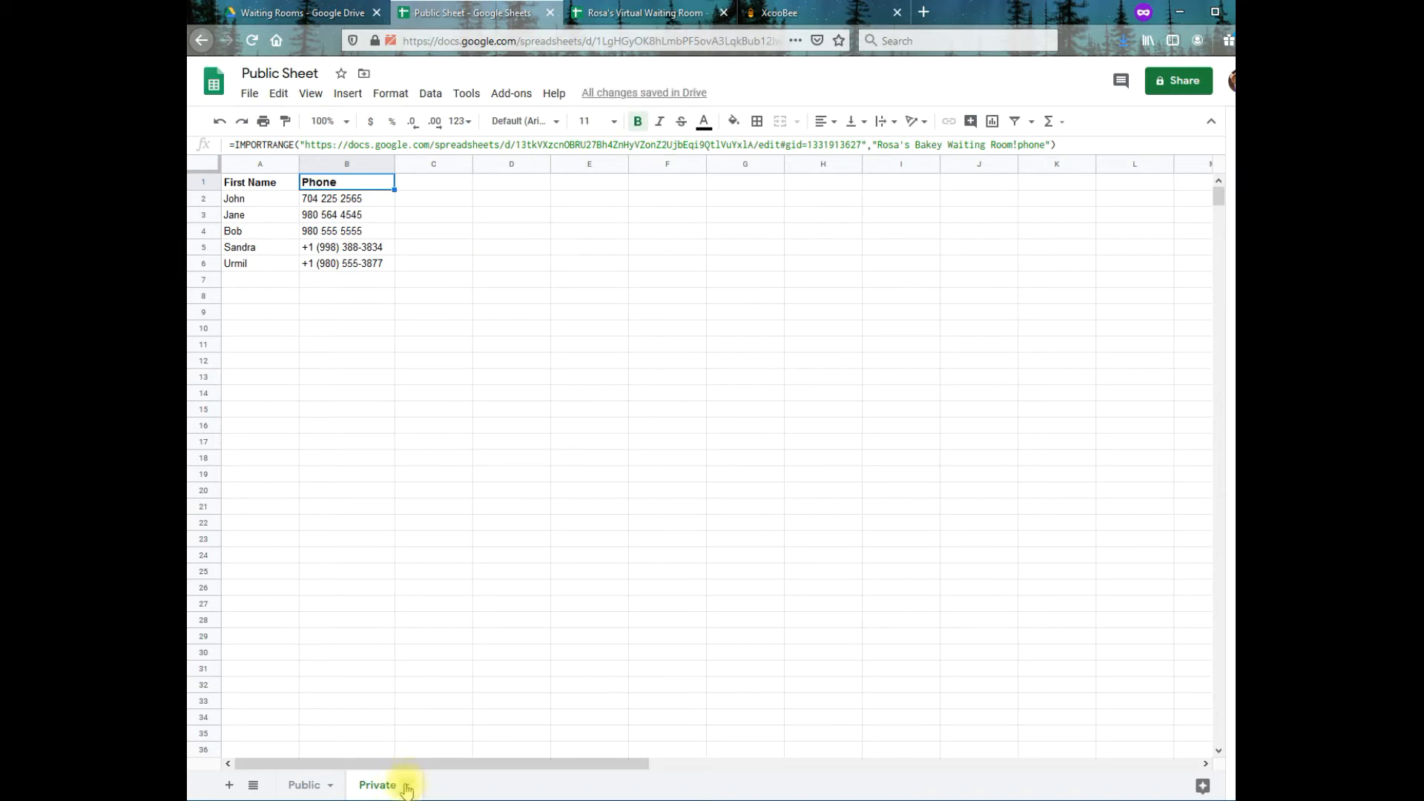
Hide the Private sheet in the Public Sheet spreadsheet
{"action": "left_click", "coordinate": [407, 789]}
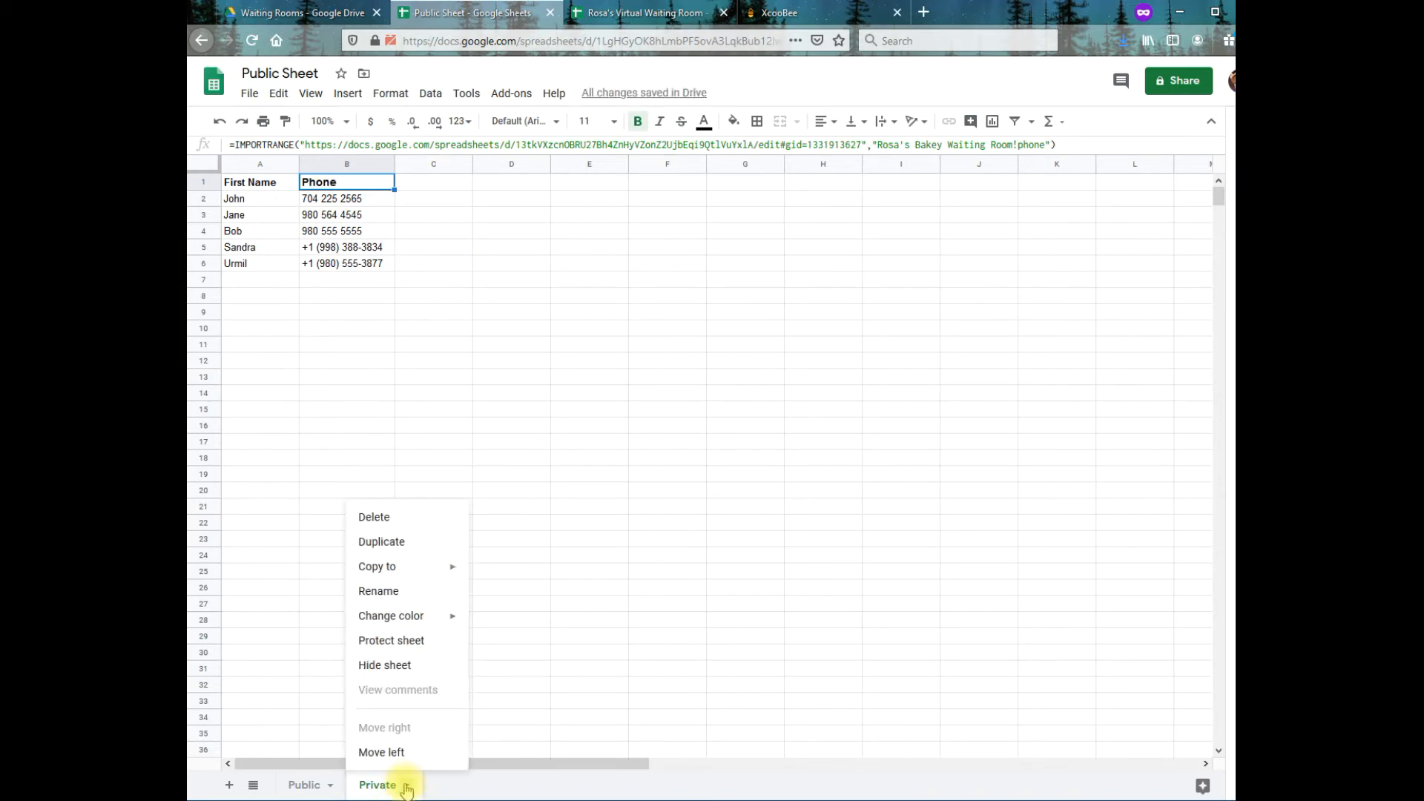
{"action": "mouse_move", "coordinate": [423, 615]}
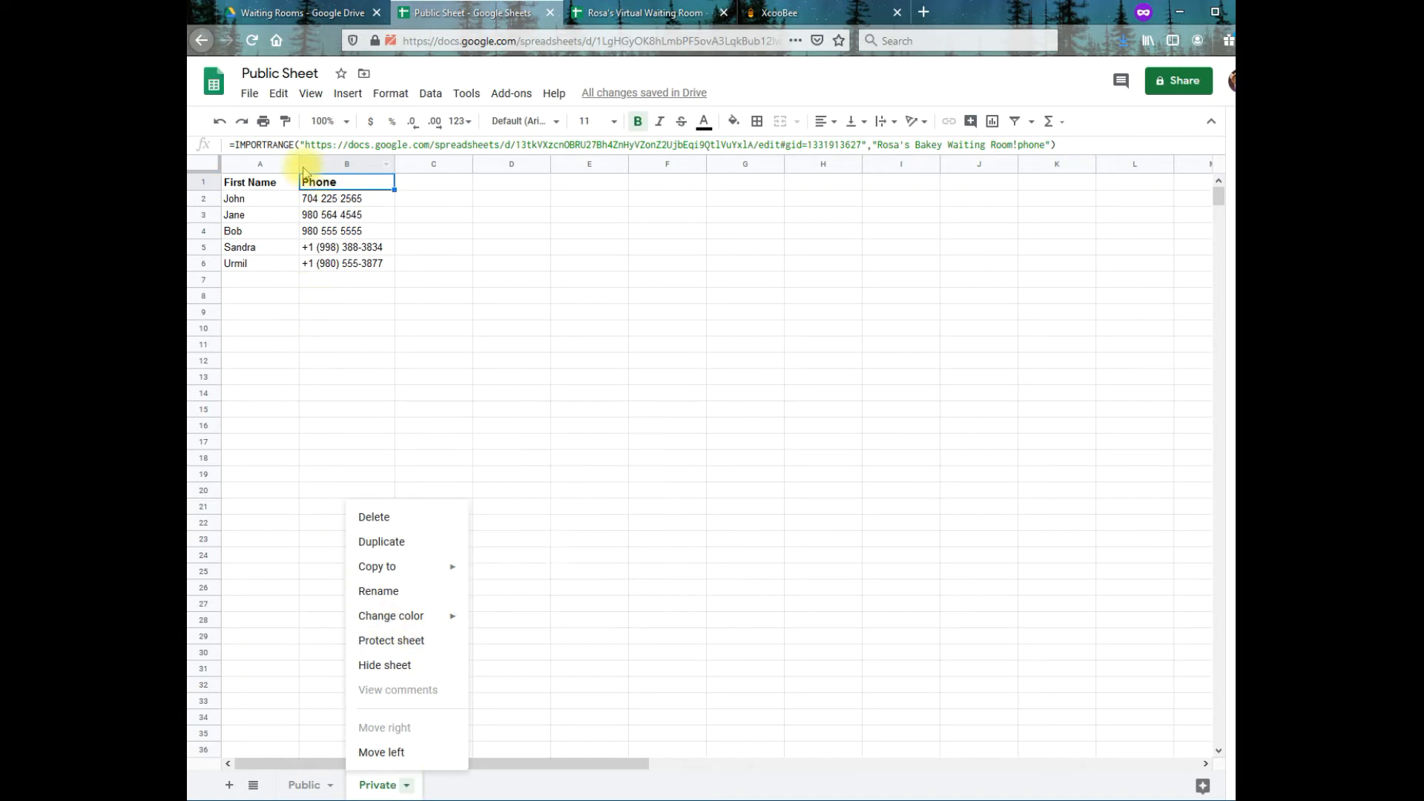
{"action": "left_click", "coordinate": [410, 677]}
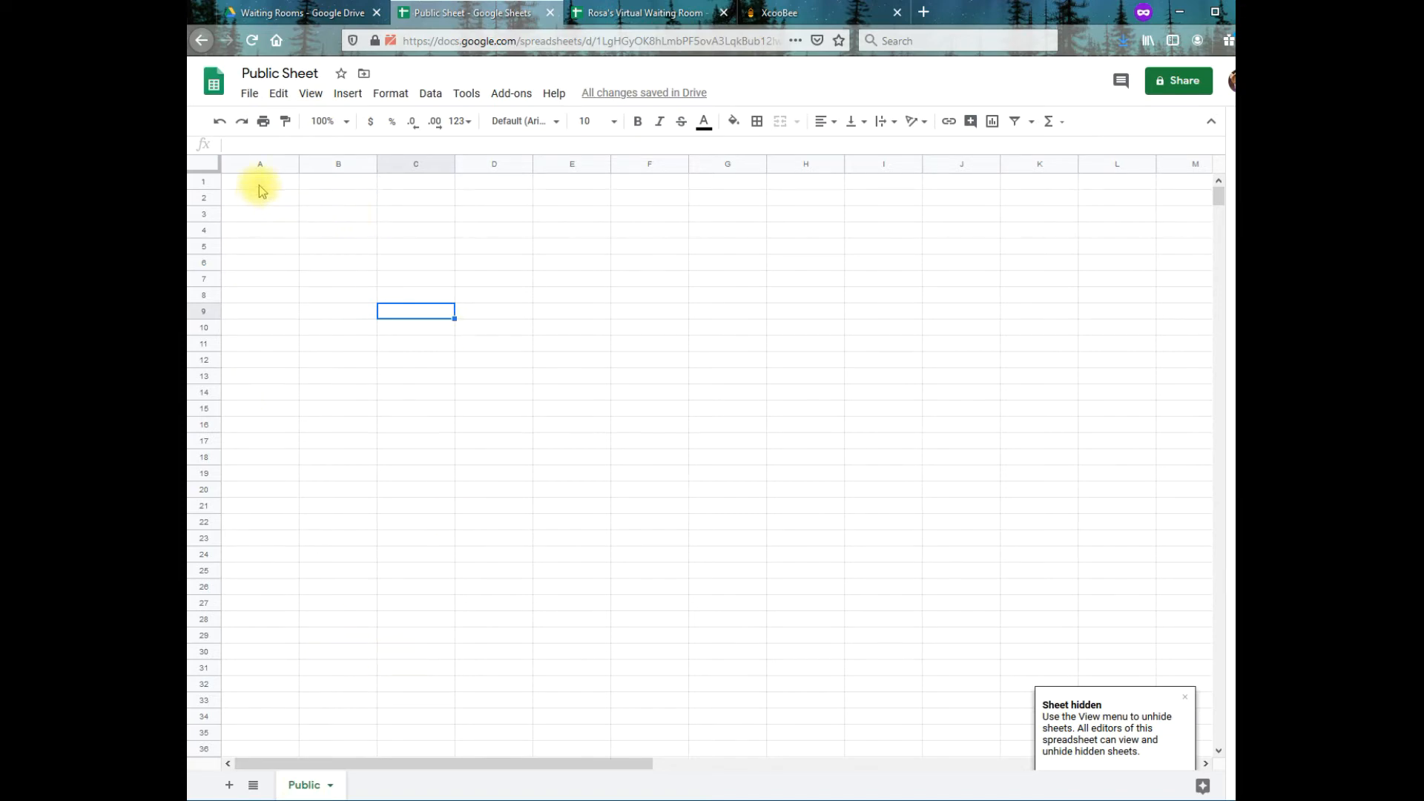
In cell B1 of the Public sheet, write a COUNTA formula over the range Private!A:A
{"action": "left_click", "coordinate": [332, 184]}
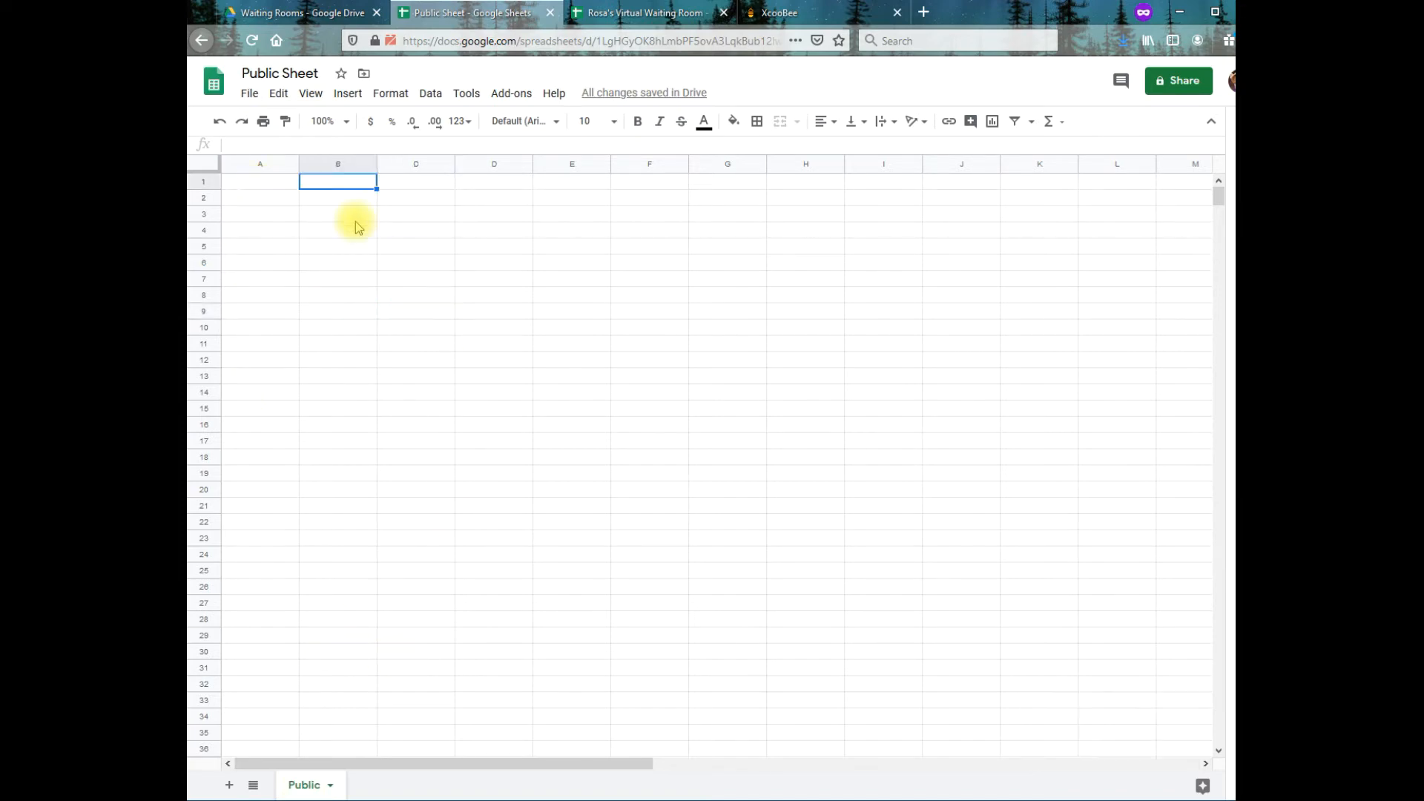
{"action": "left_click", "coordinate": [335, 183]}
{"action": "left_click", "coordinate": [329, 182]}
{"action": "double_click", "coordinate": [330, 182]}
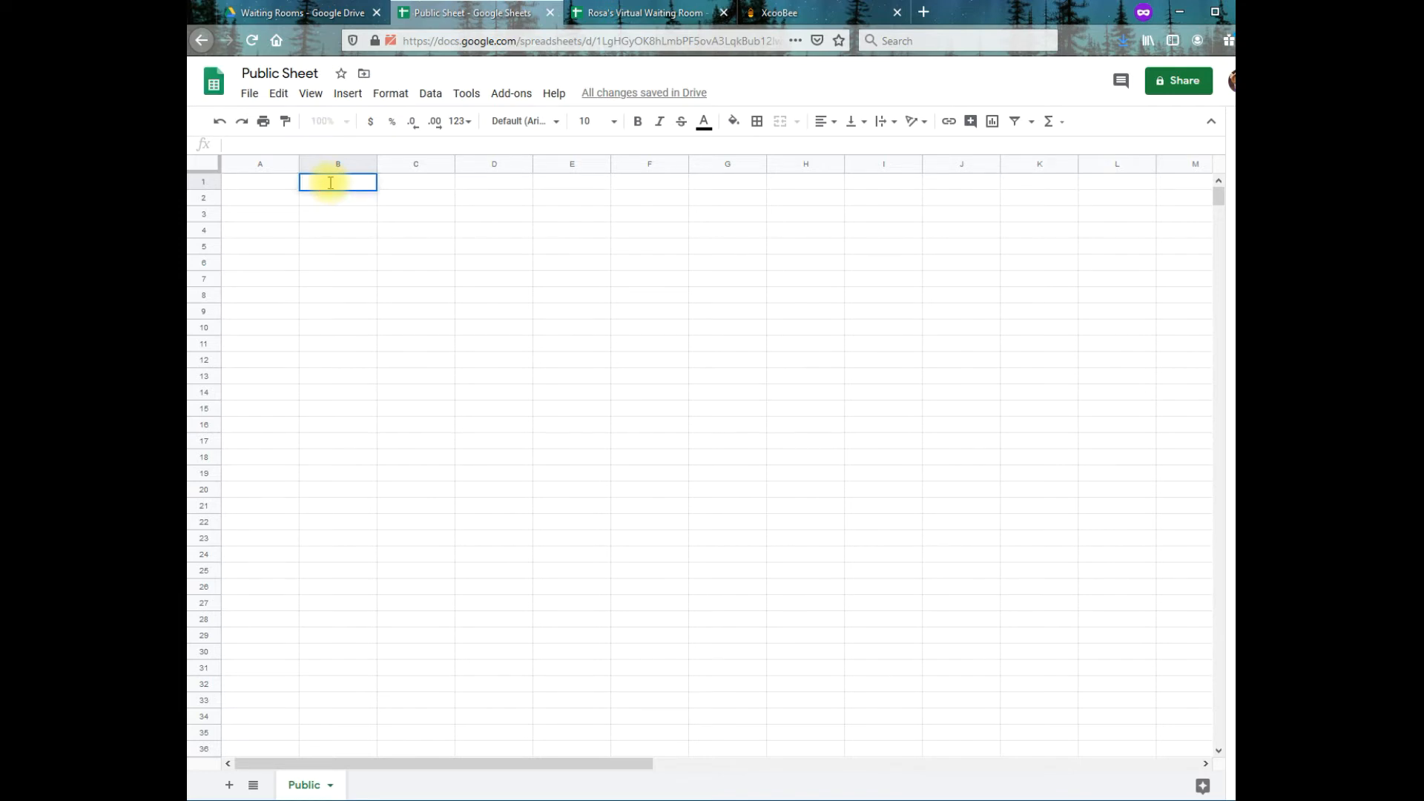
{"action": "type", "text": "="}
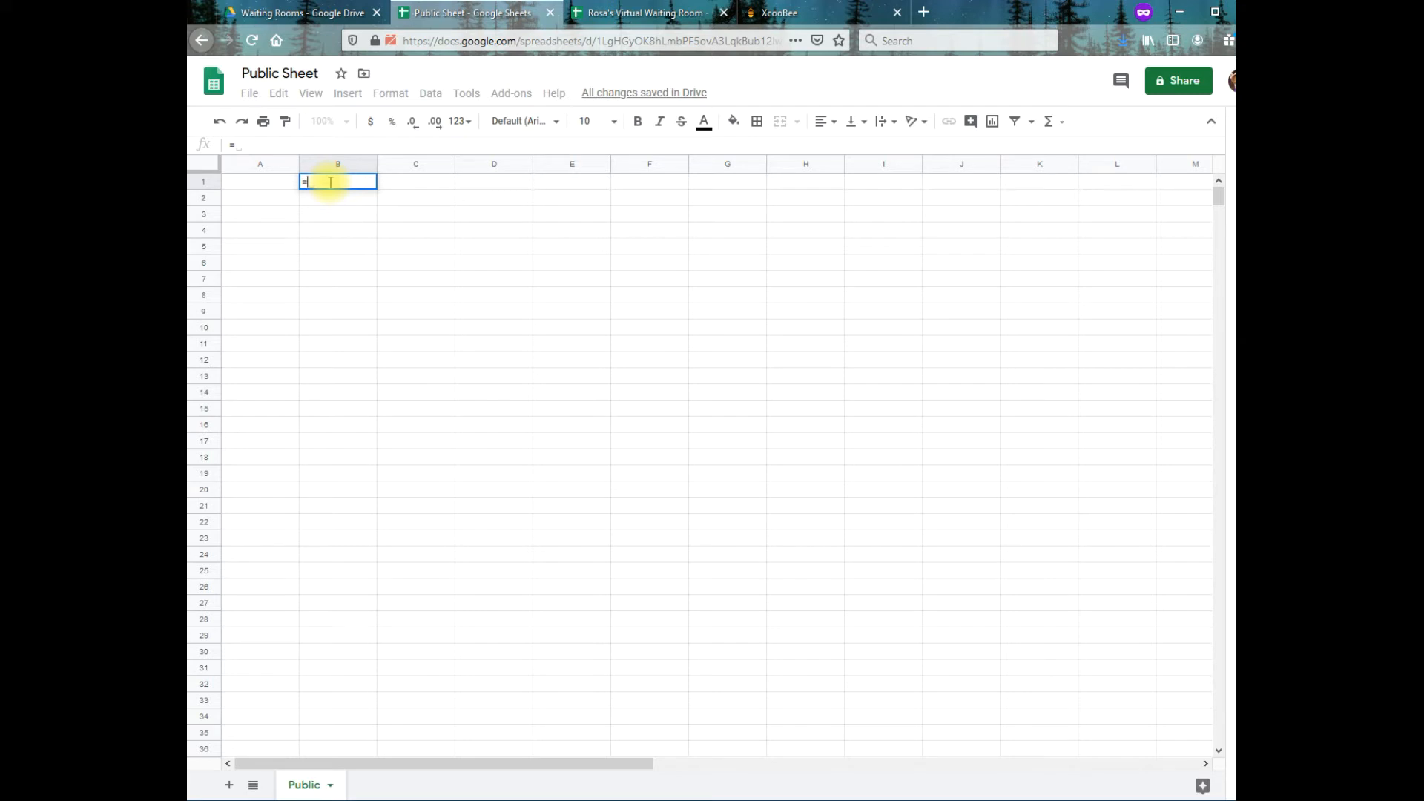
{"action": "type", "text": "COUNT"}
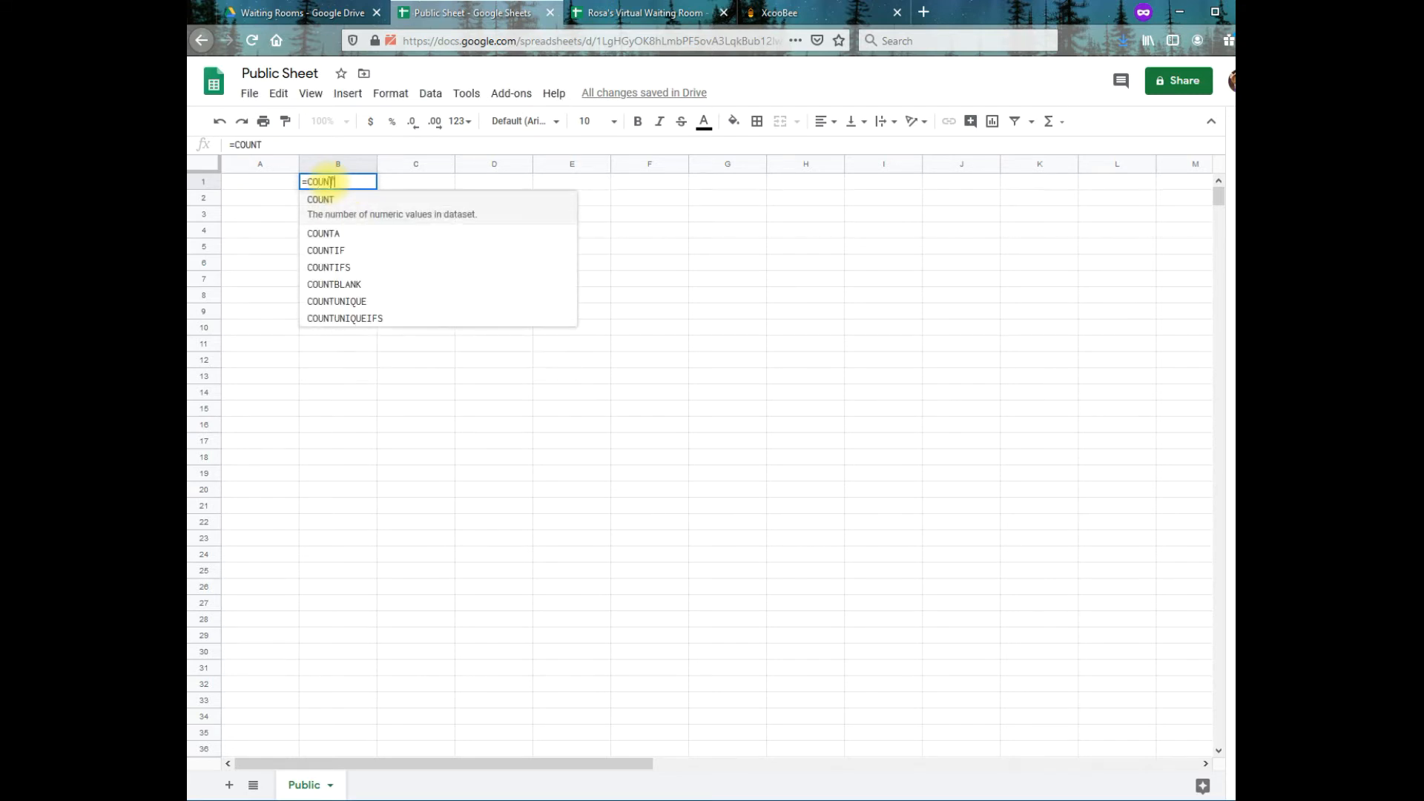
{"action": "type", "text": "A("}
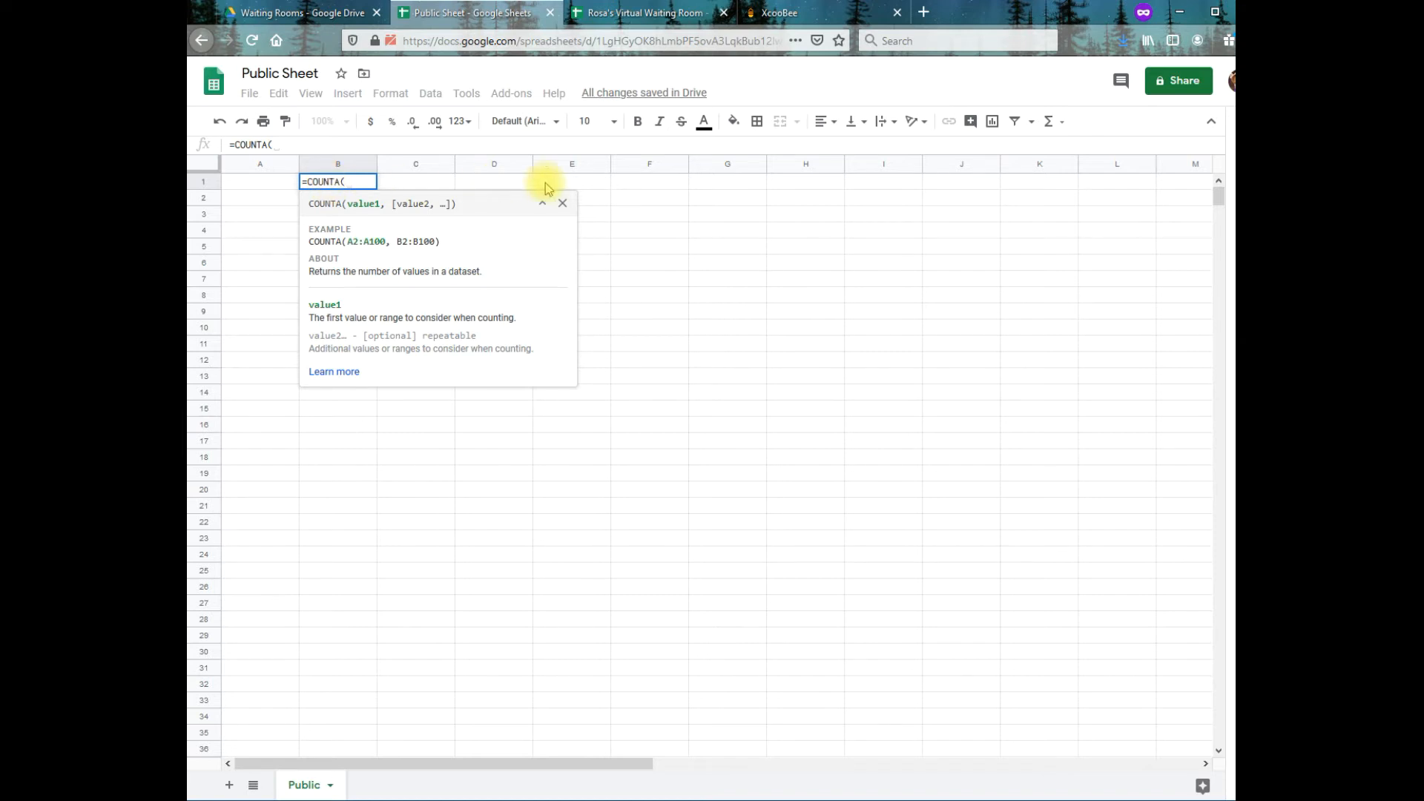
{"action": "left_click", "coordinate": [703, 147]}
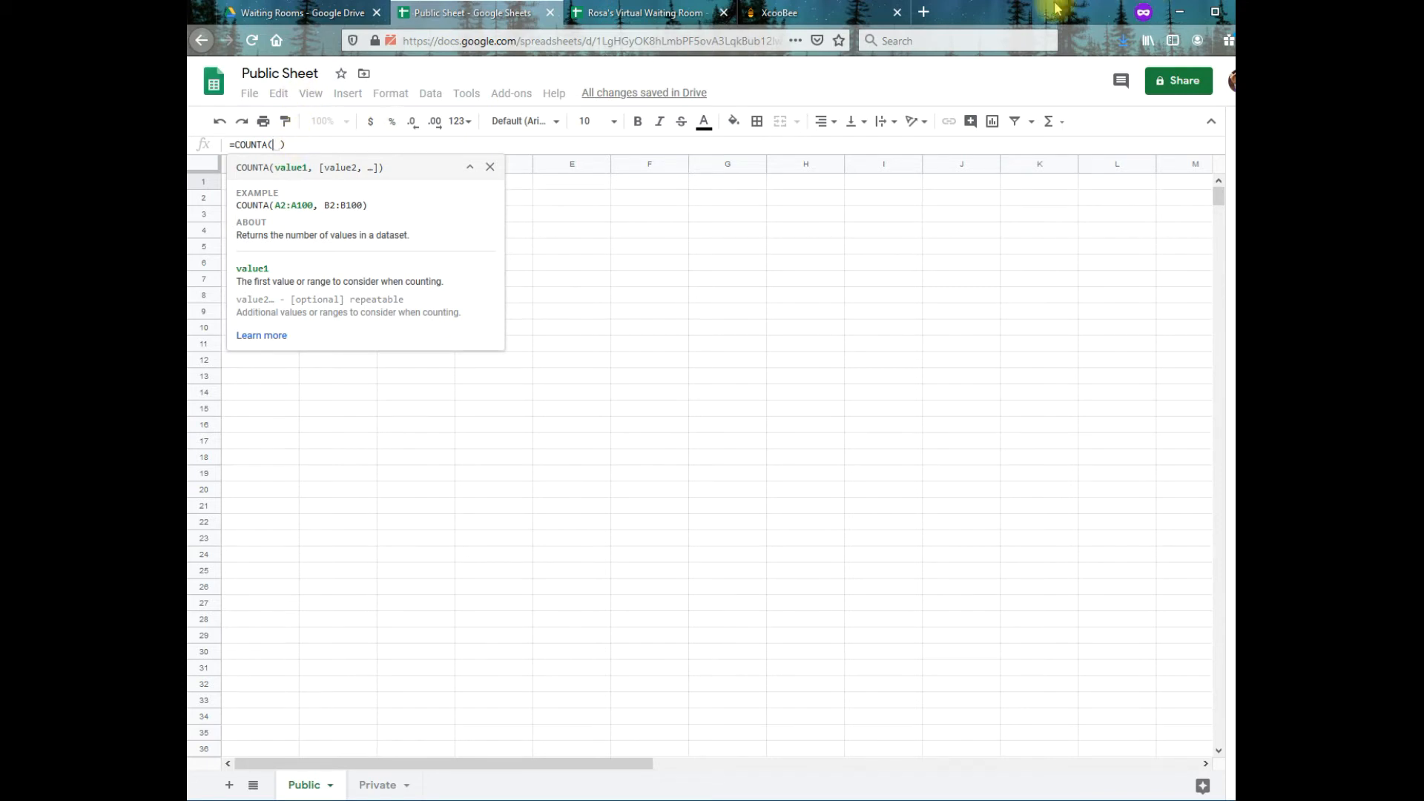
{"action": "type", "text": "Private!A:A"}
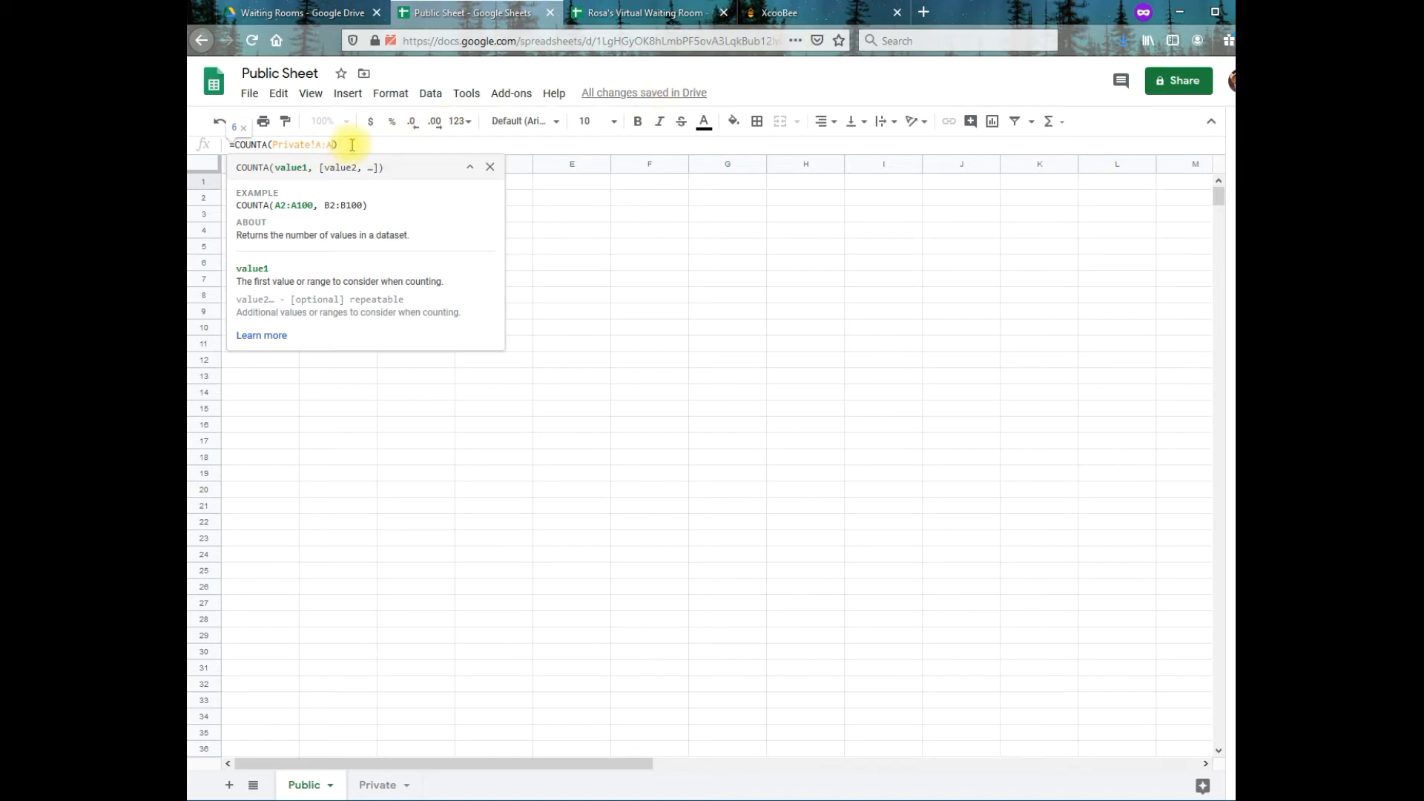
Subtract 1 from the COUNTA result in B1 to exclude the header row, and enter the formula
{"action": "left_click", "coordinate": [353, 145]}
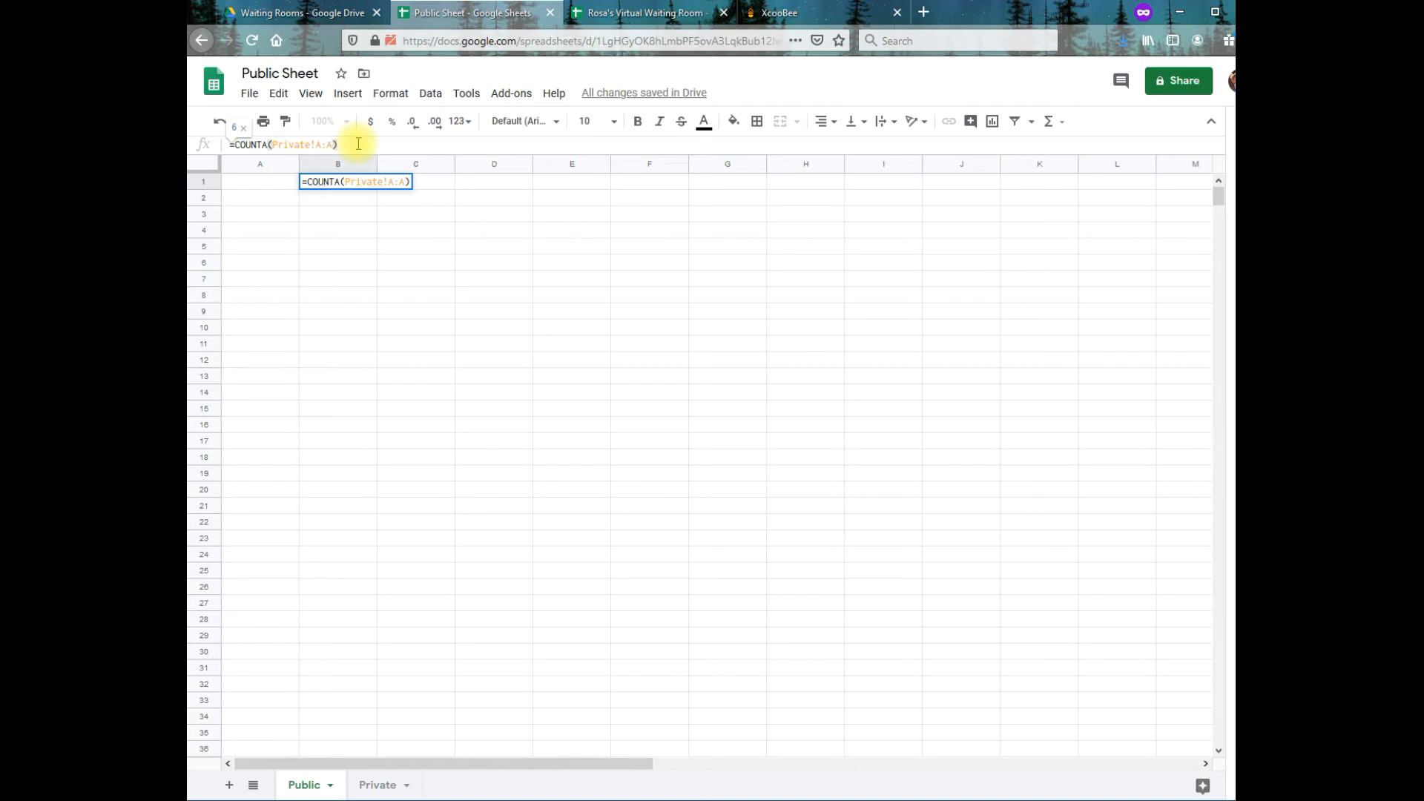
{"action": "type", "text": "-1"}
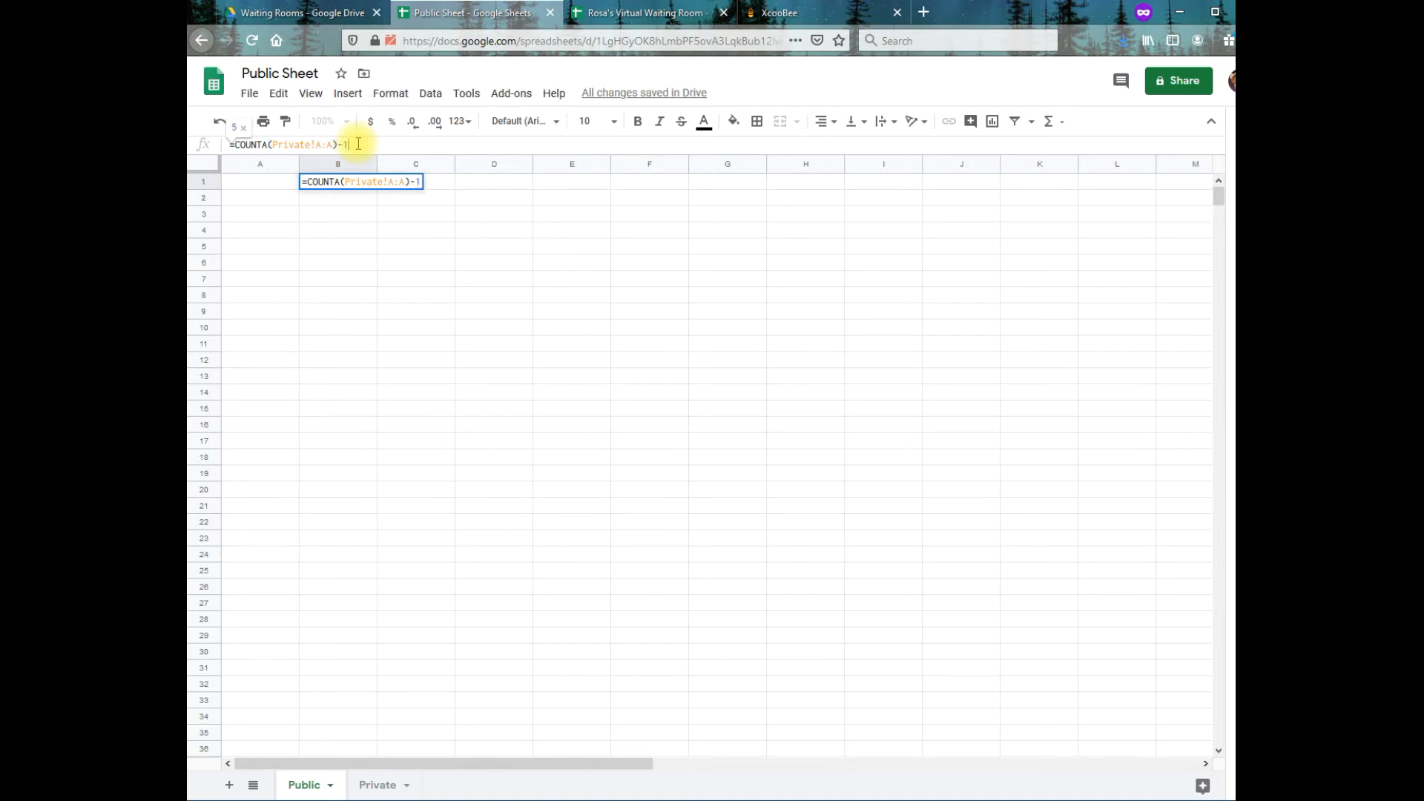
{"action": "key", "text": "Return"}
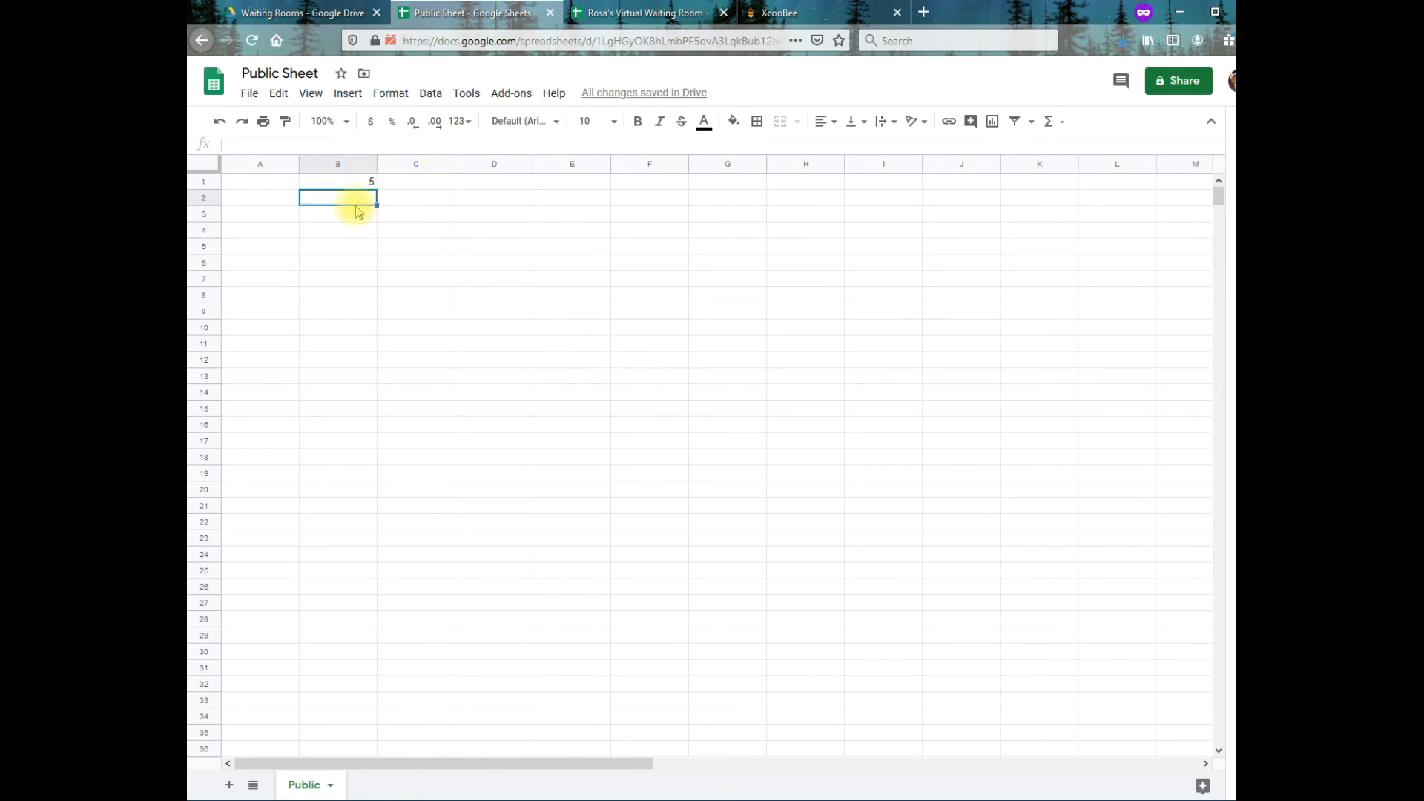
Set the waiting count in cell B1 to font size 24 and colour it theme green
{"action": "left_click", "coordinate": [367, 180]}
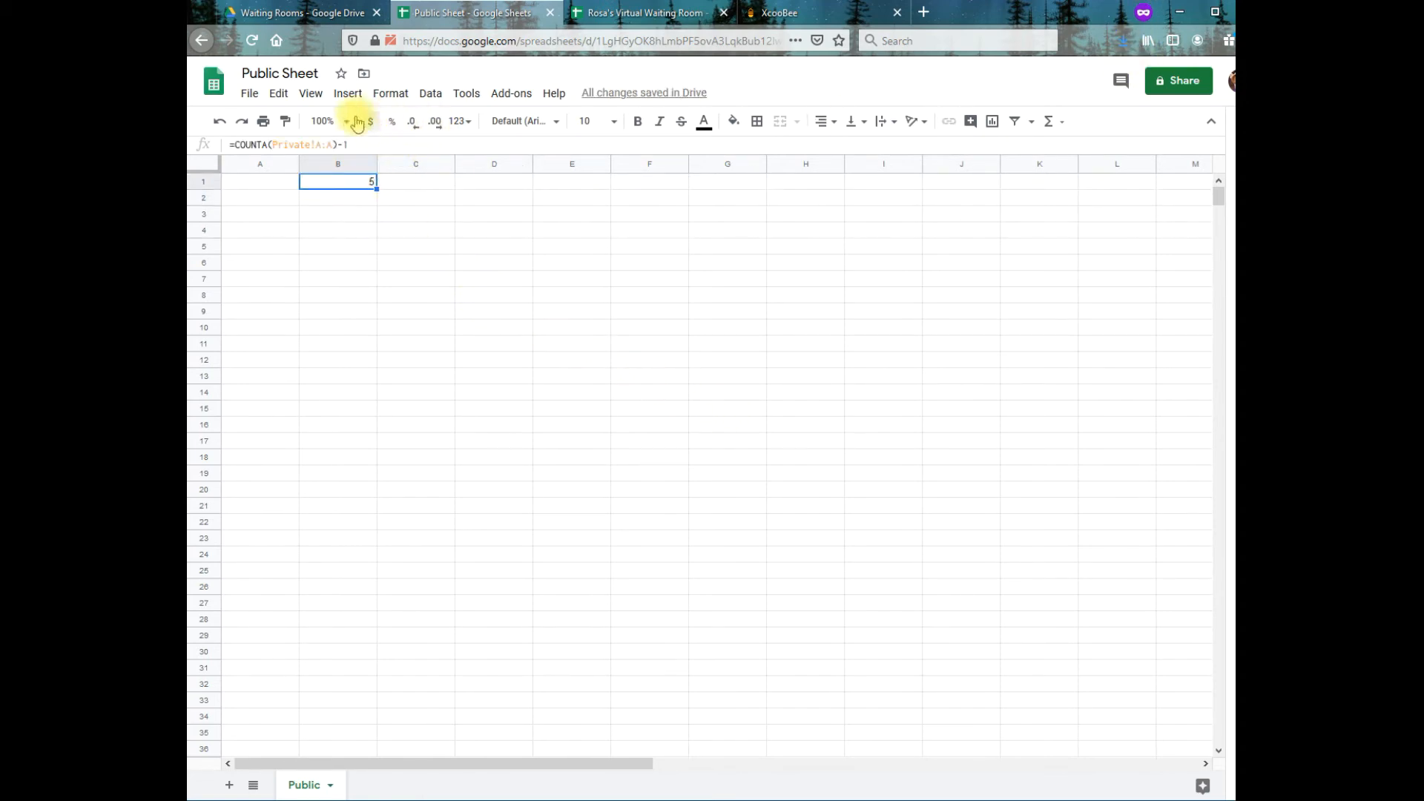
{"action": "left_click", "coordinate": [589, 121]}
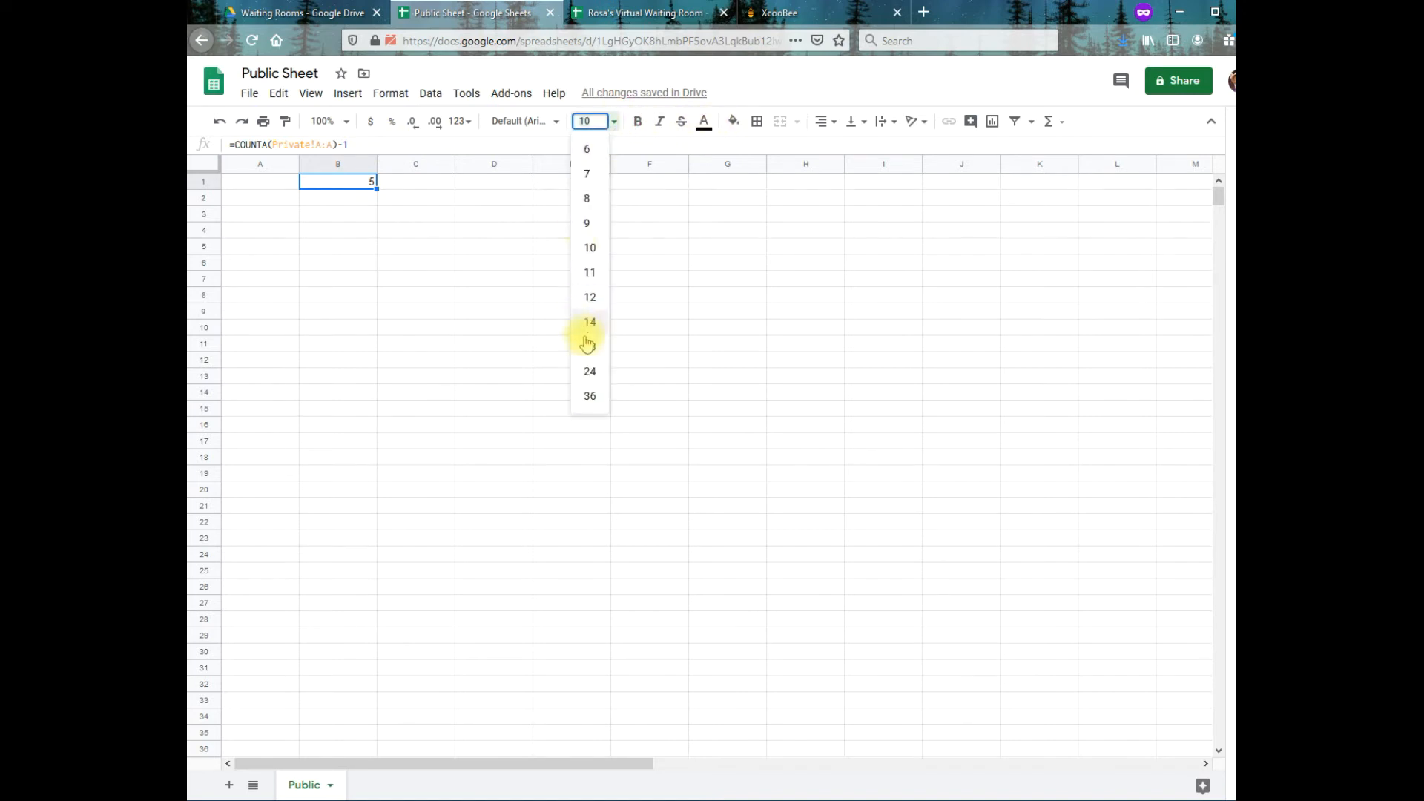
{"action": "left_click", "coordinate": [591, 375]}
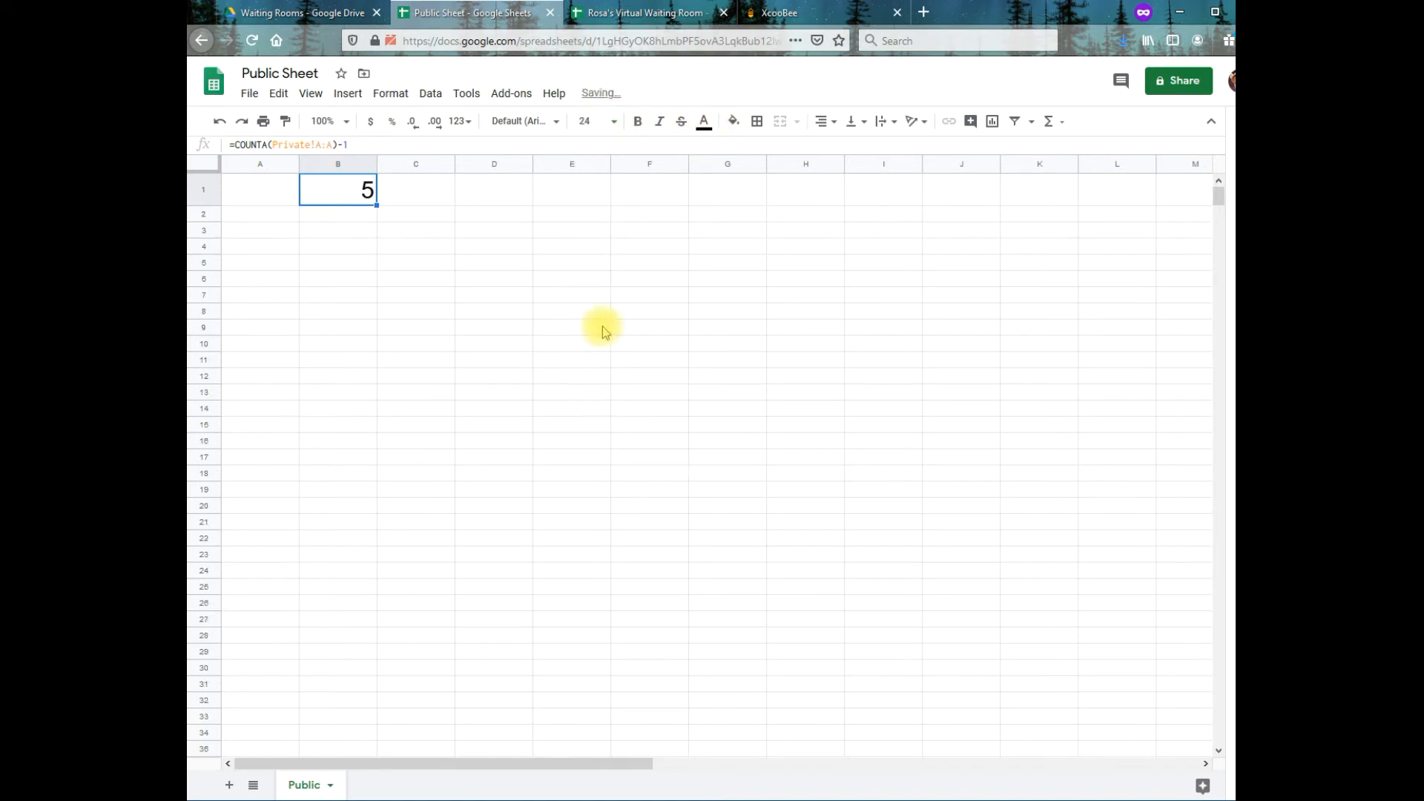
{"action": "left_click", "coordinate": [704, 121]}
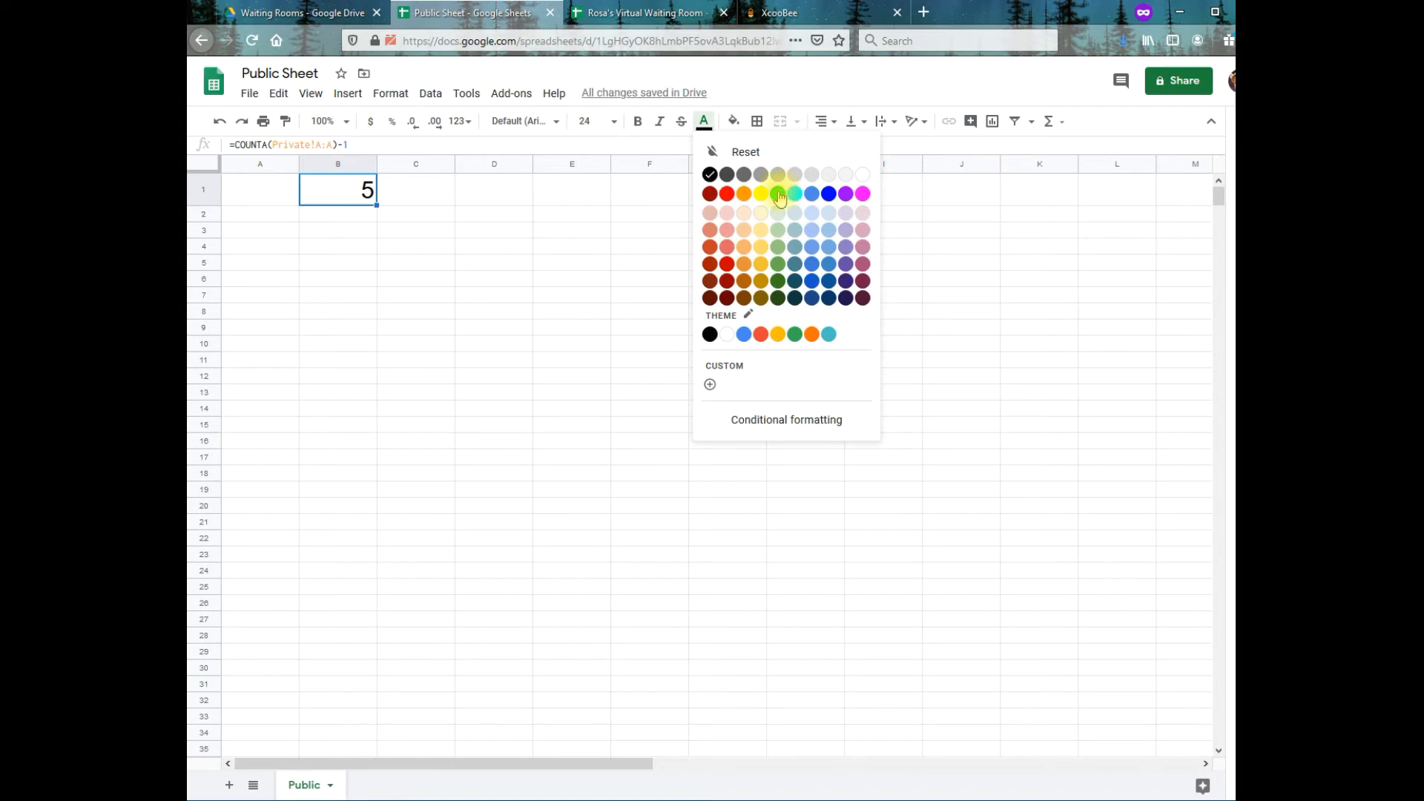
{"action": "left_click", "coordinate": [795, 334]}
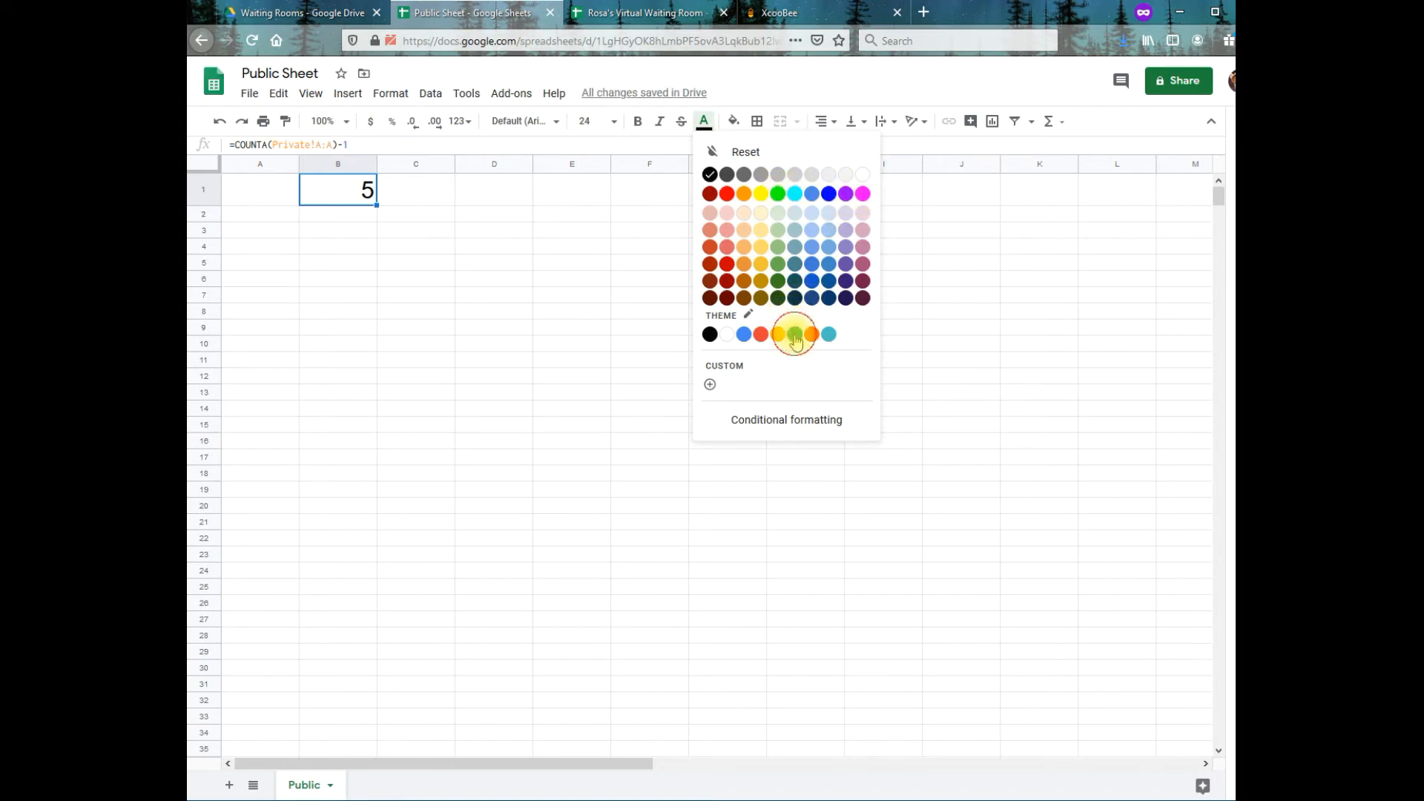
Enter the label "Currently Waiting" in cell A2 of the Public sheet
{"action": "left_click", "coordinate": [345, 216]}
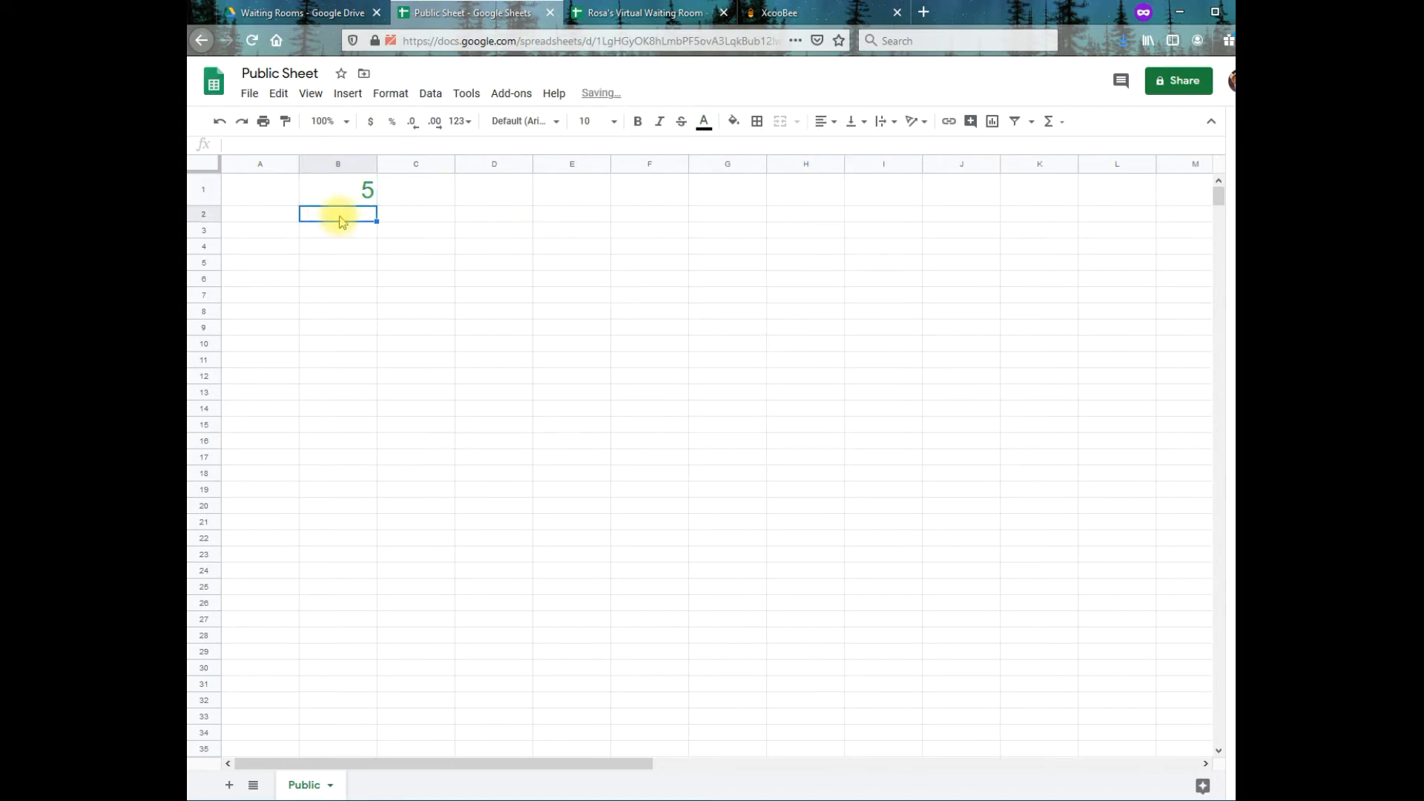
{"action": "key", "text": "Left"}
{"action": "type", "text": "Wa"}
{"action": "key", "text": "BackSpace"}
{"action": "type", "text": "Currently Waitn"}
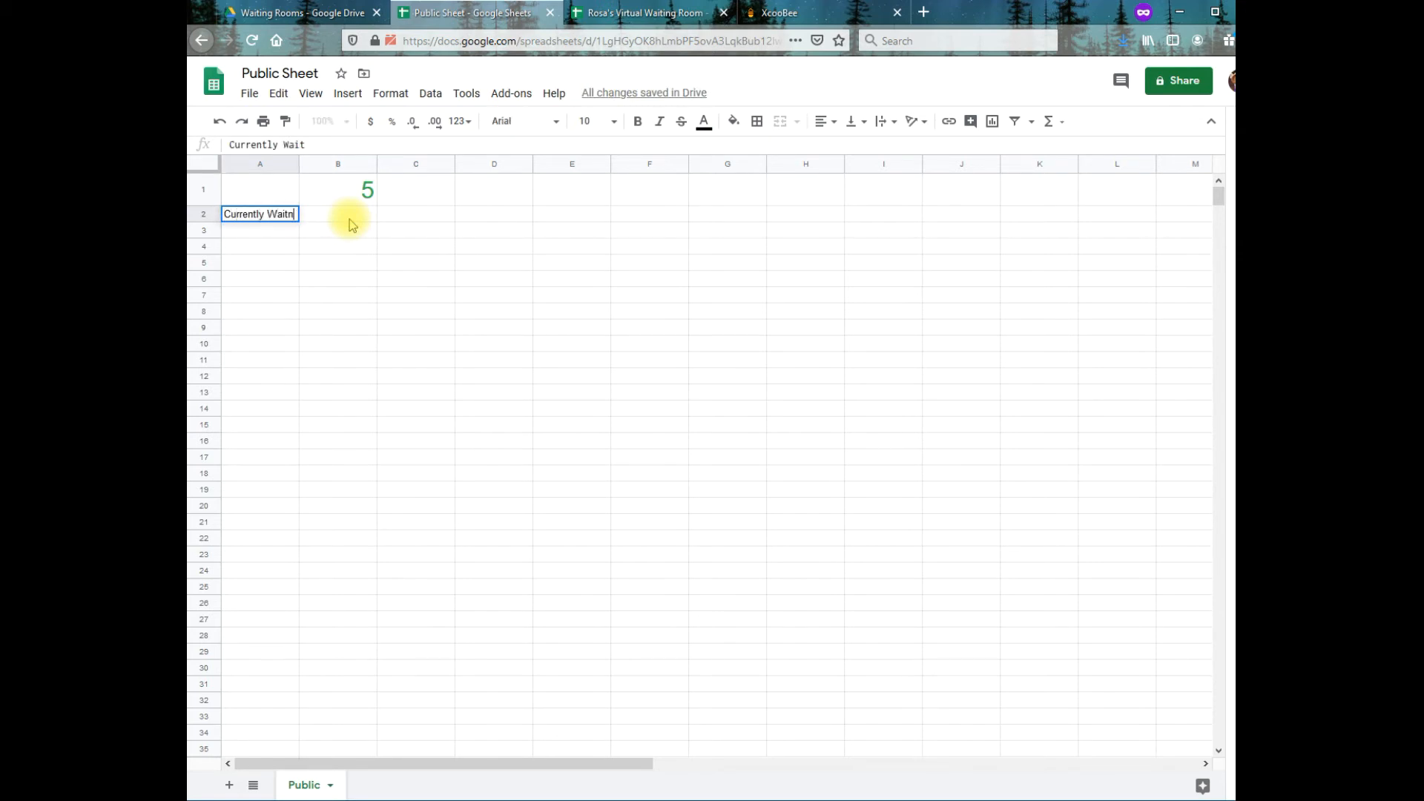
{"action": "key", "text": "BackSpace"}
{"action": "type", "text": "ing"}
{"action": "left_click", "coordinate": [338, 246]}
Format the "Currently Waiting" label in A2 with font size 14 and the theme blue text colour
{"action": "left_click", "coordinate": [264, 219]}
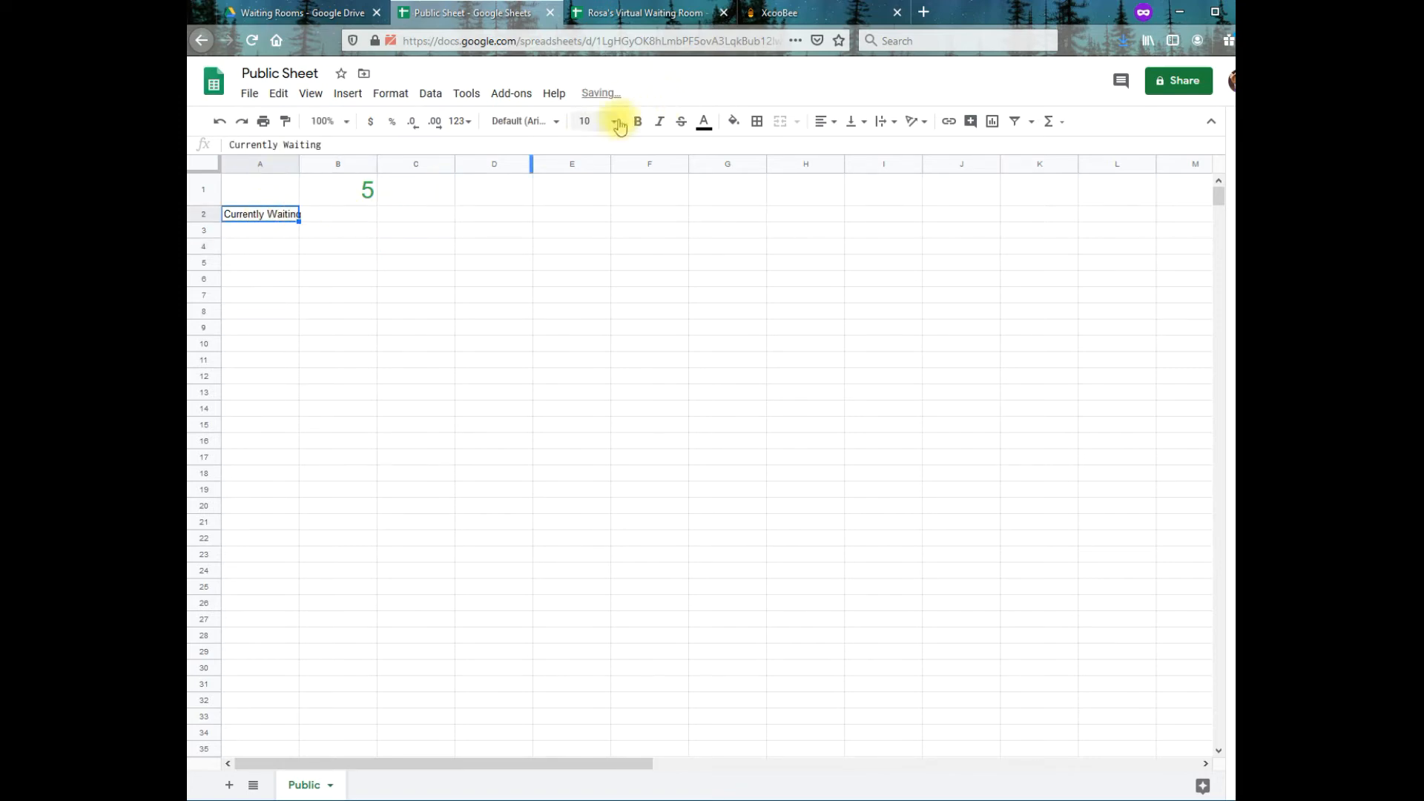
{"action": "left_click", "coordinate": [603, 121]}
{"action": "left_click", "coordinate": [590, 320]}
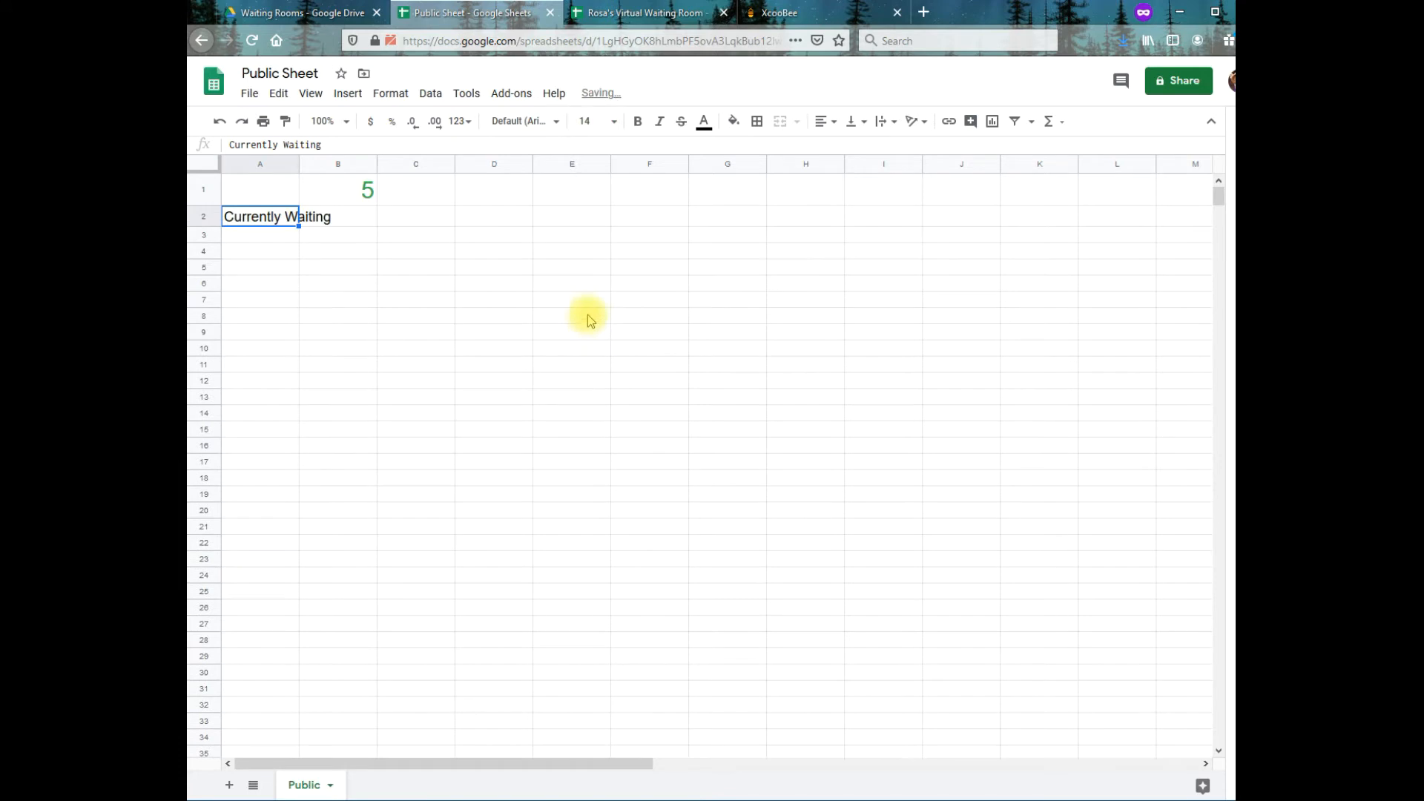
{"action": "left_click", "coordinate": [712, 127]}
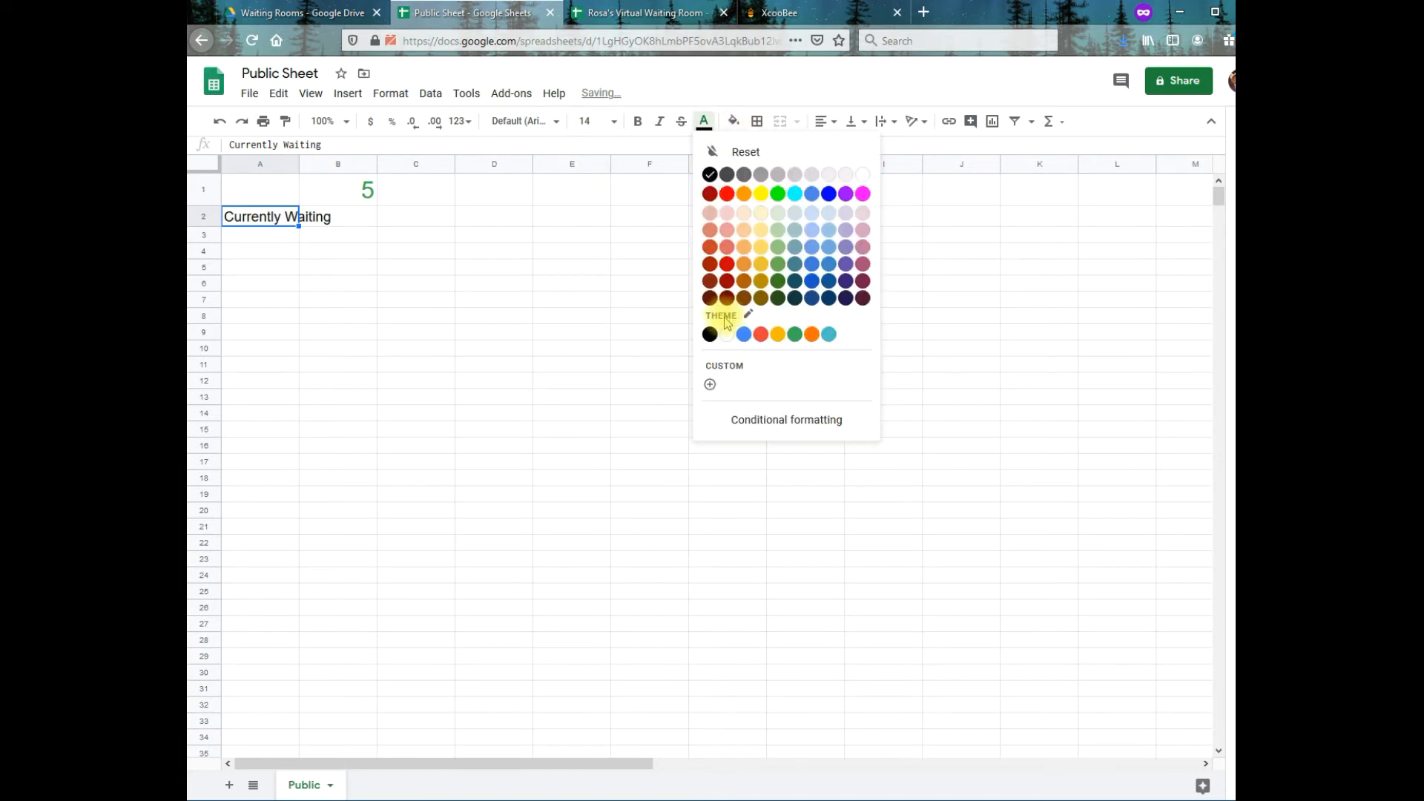
{"action": "left_click", "coordinate": [745, 331]}
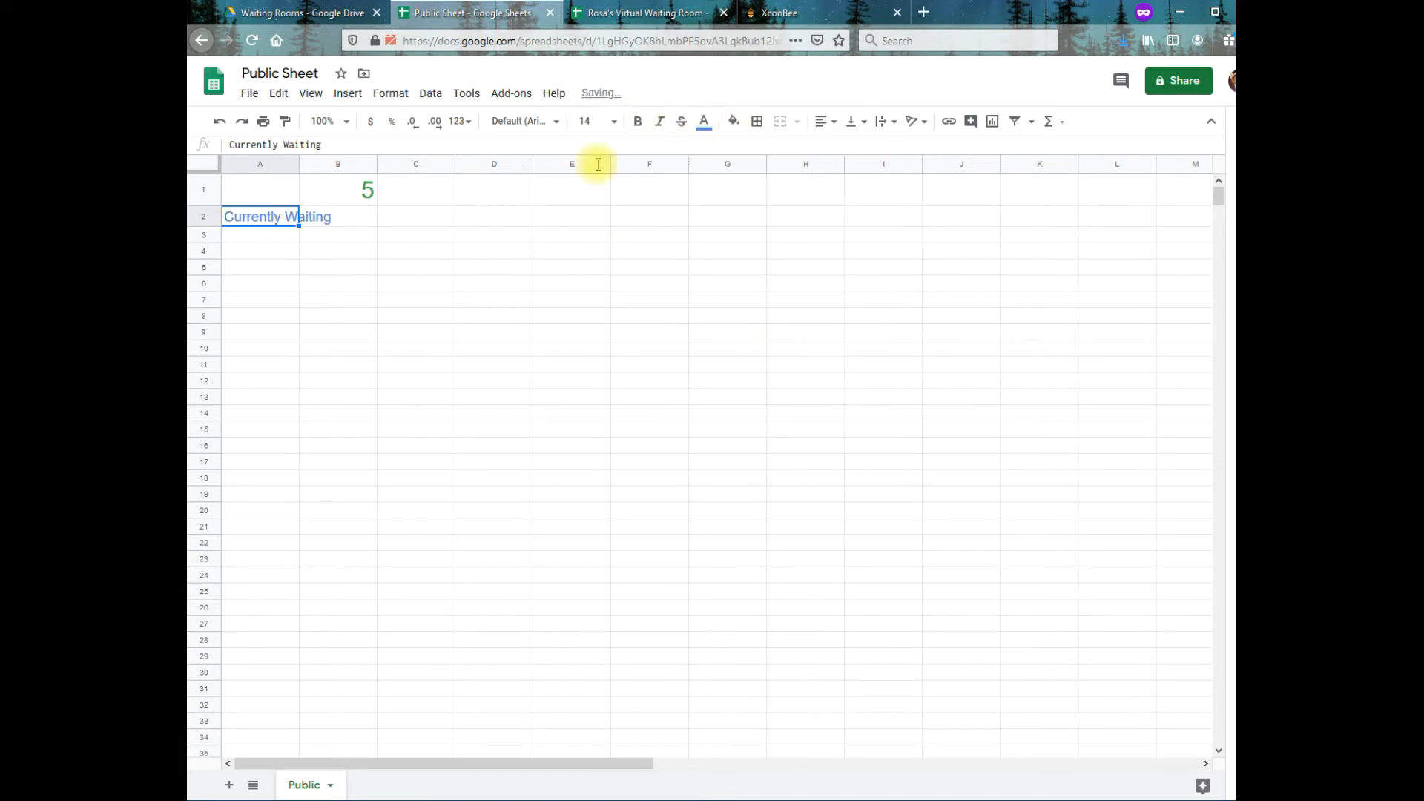
Merge cells A2 to C2 into one cell and centre the "Currently Waiting" label horizontally
{"action": "left_click", "coordinate": [420, 230], "text": "shift"}
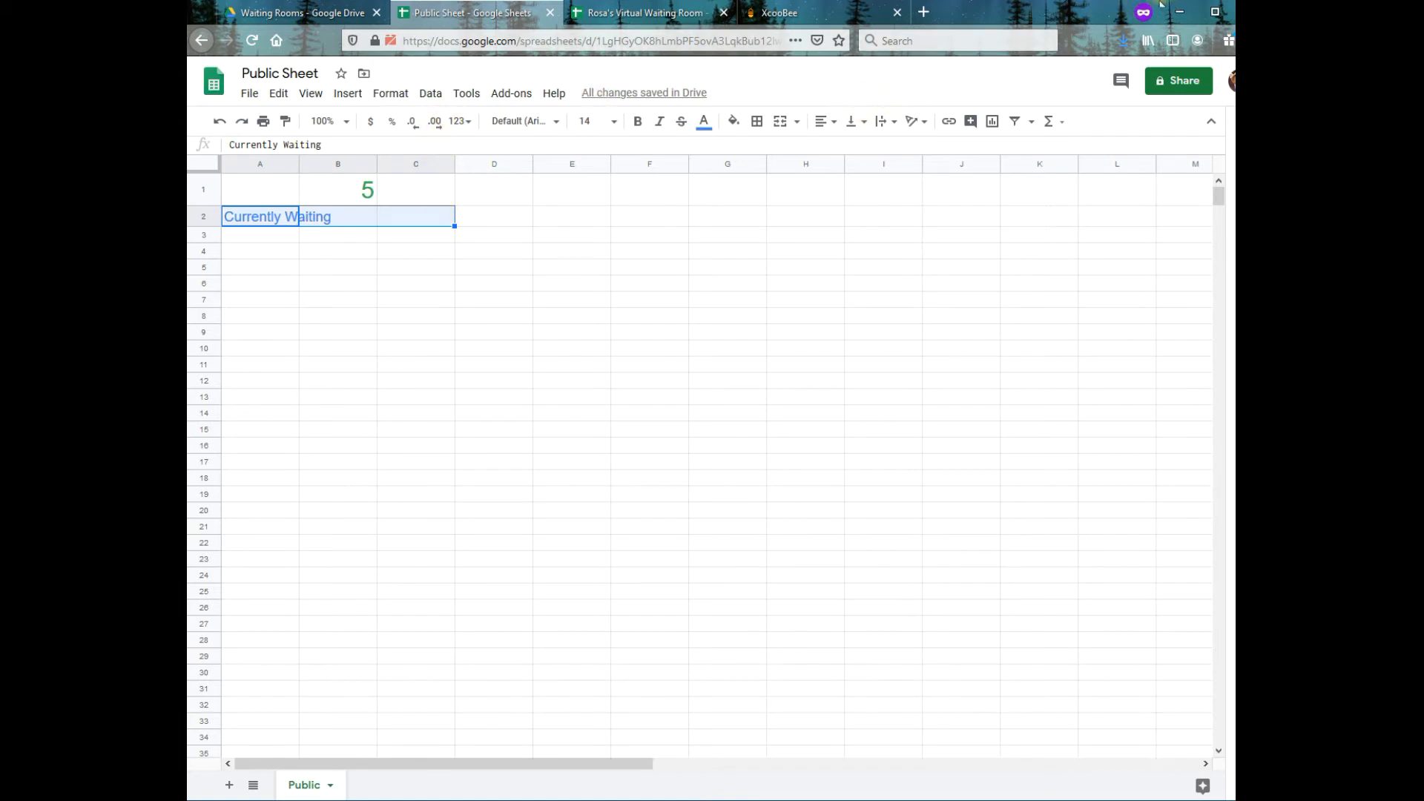
{"action": "left_click", "coordinate": [401, 93]}
{"action": "mouse_move", "coordinate": [423, 373]}
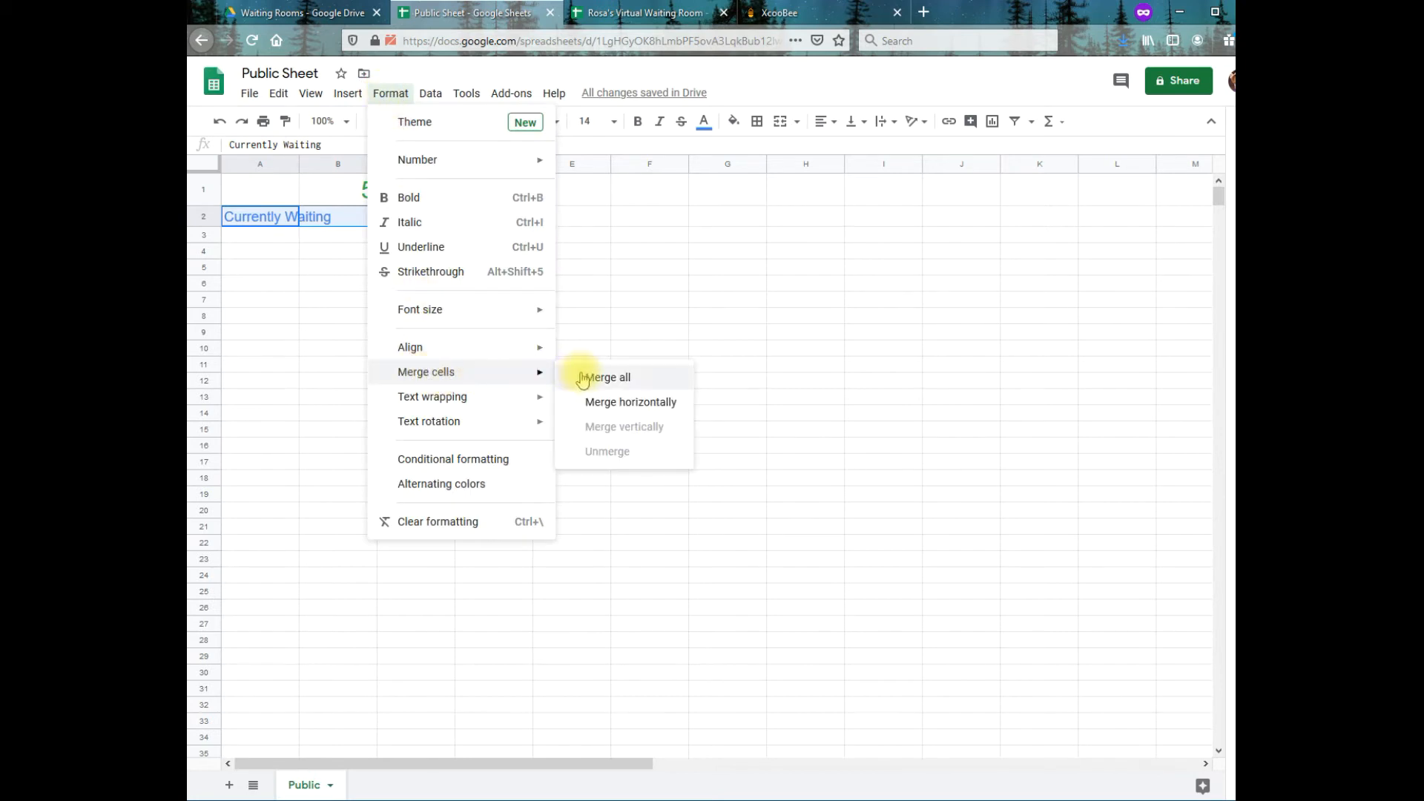
{"action": "left_click", "coordinate": [597, 377]}
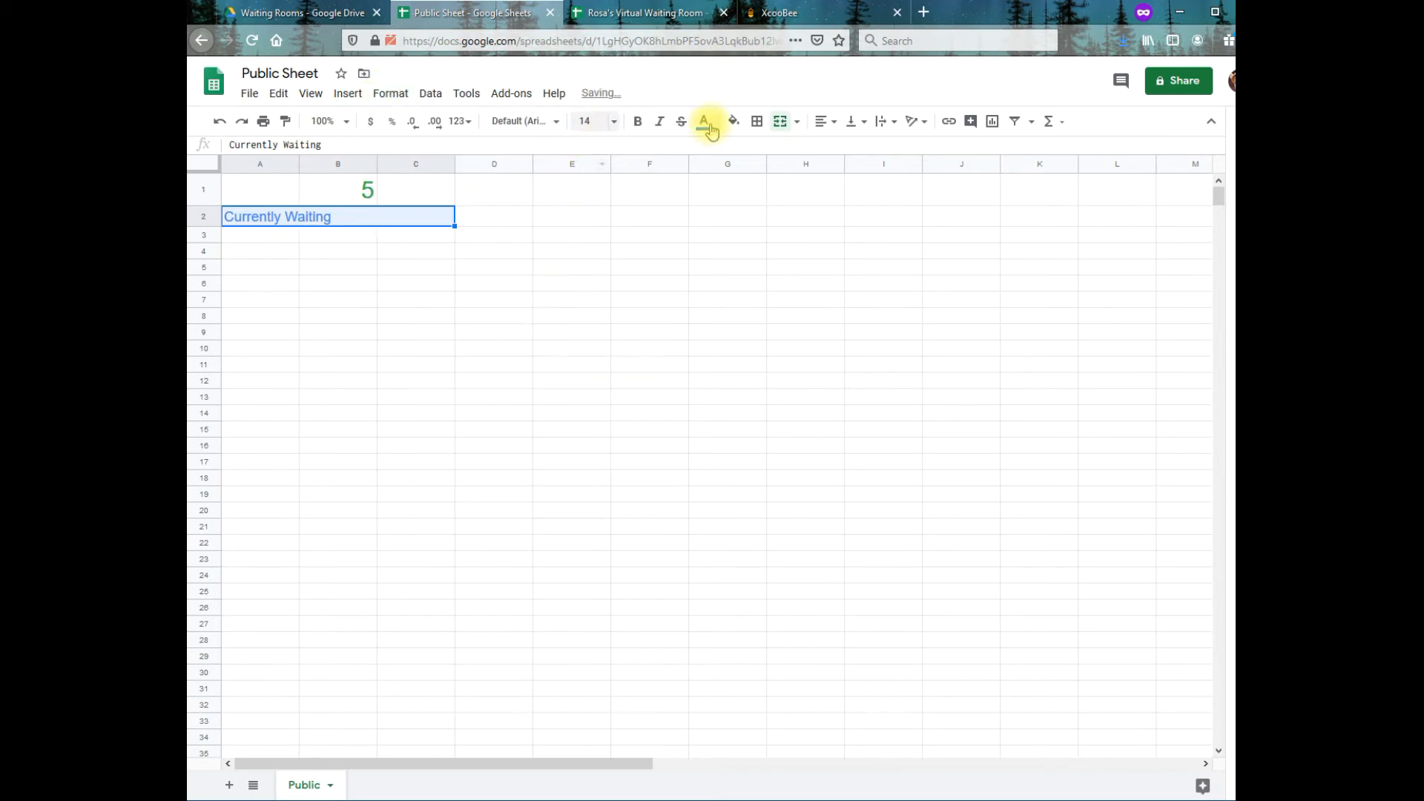
{"action": "left_click", "coordinate": [822, 121]}
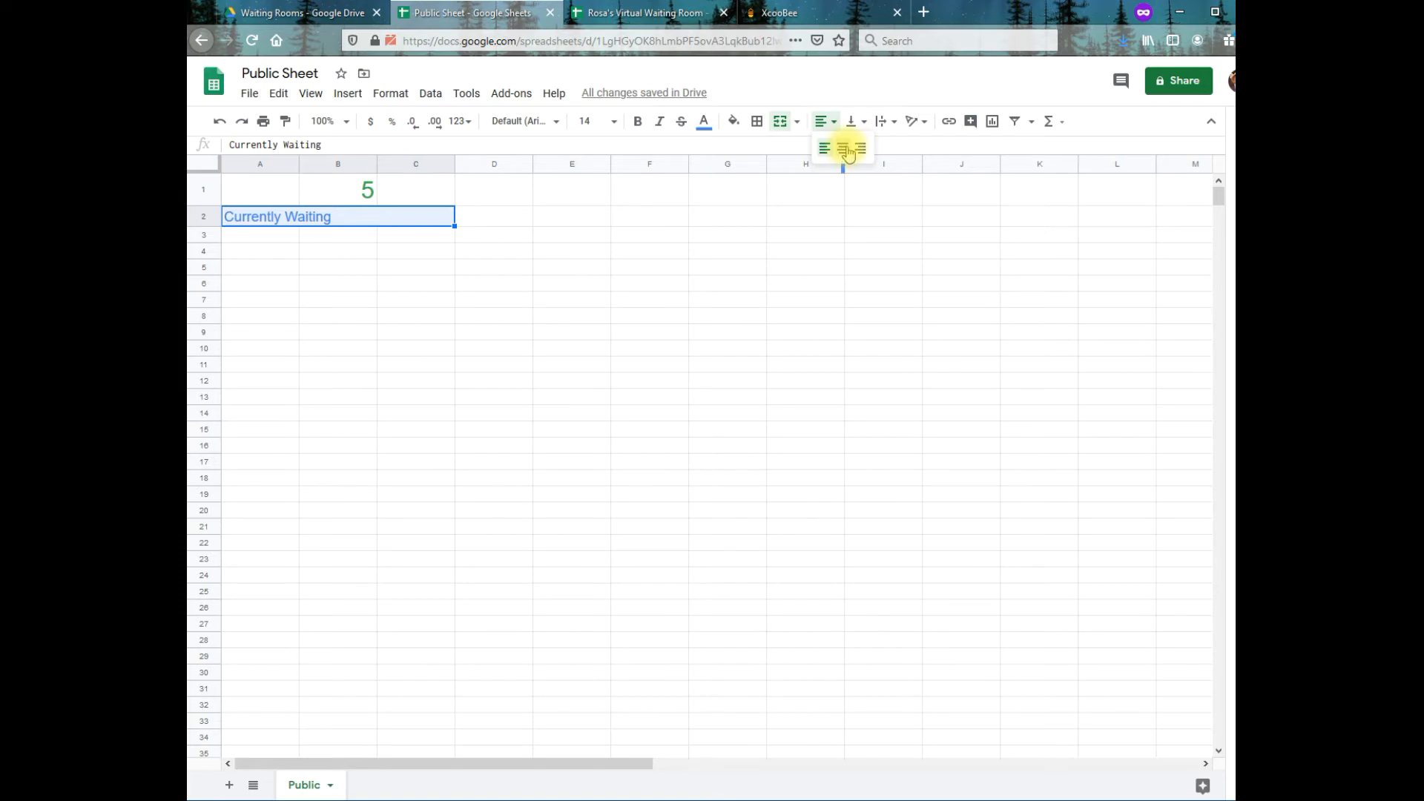
{"action": "left_click", "coordinate": [846, 150]}
{"action": "left_click", "coordinate": [363, 250]}
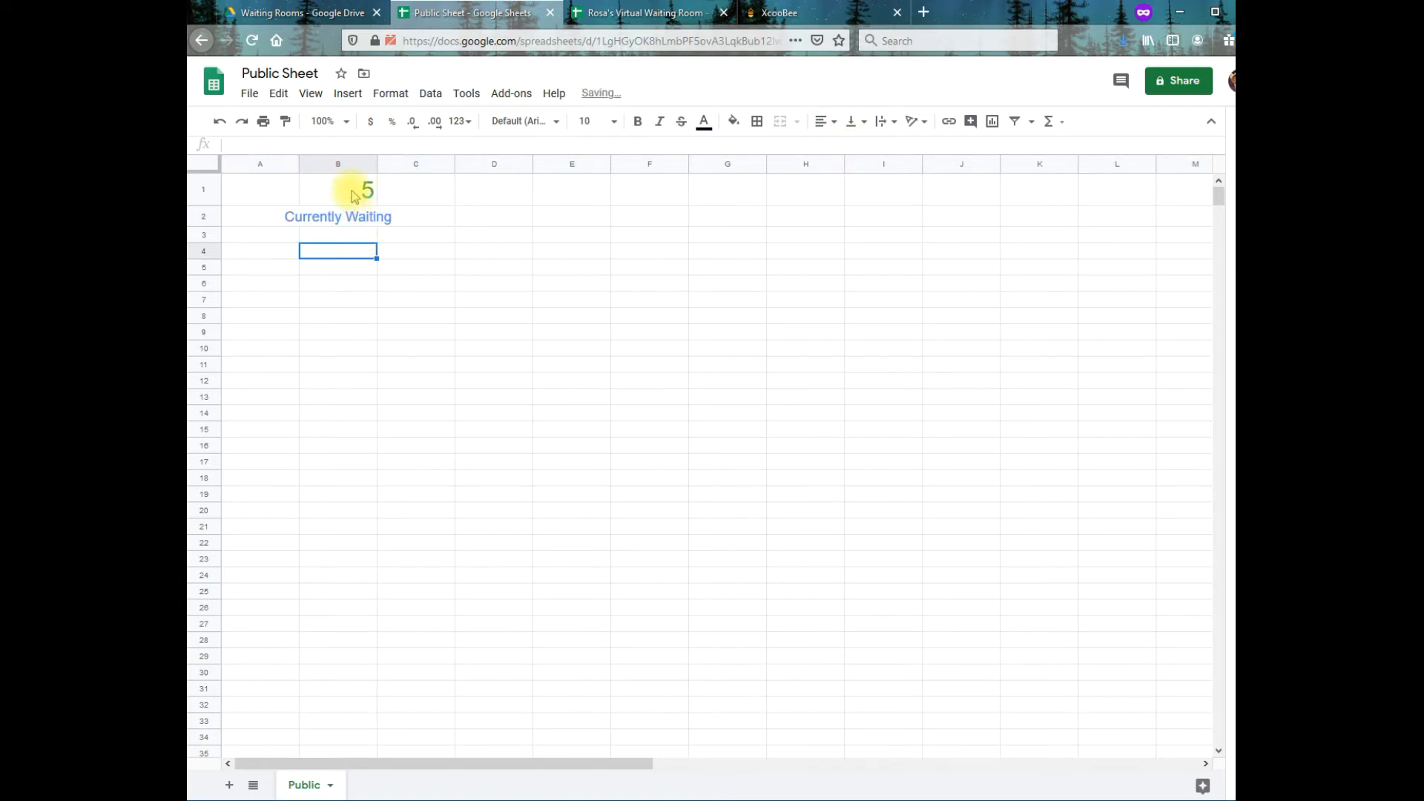
Centre the waiting count in cell B1 horizontally
{"action": "left_click", "coordinate": [352, 190]}
{"action": "left_click", "coordinate": [822, 122]}
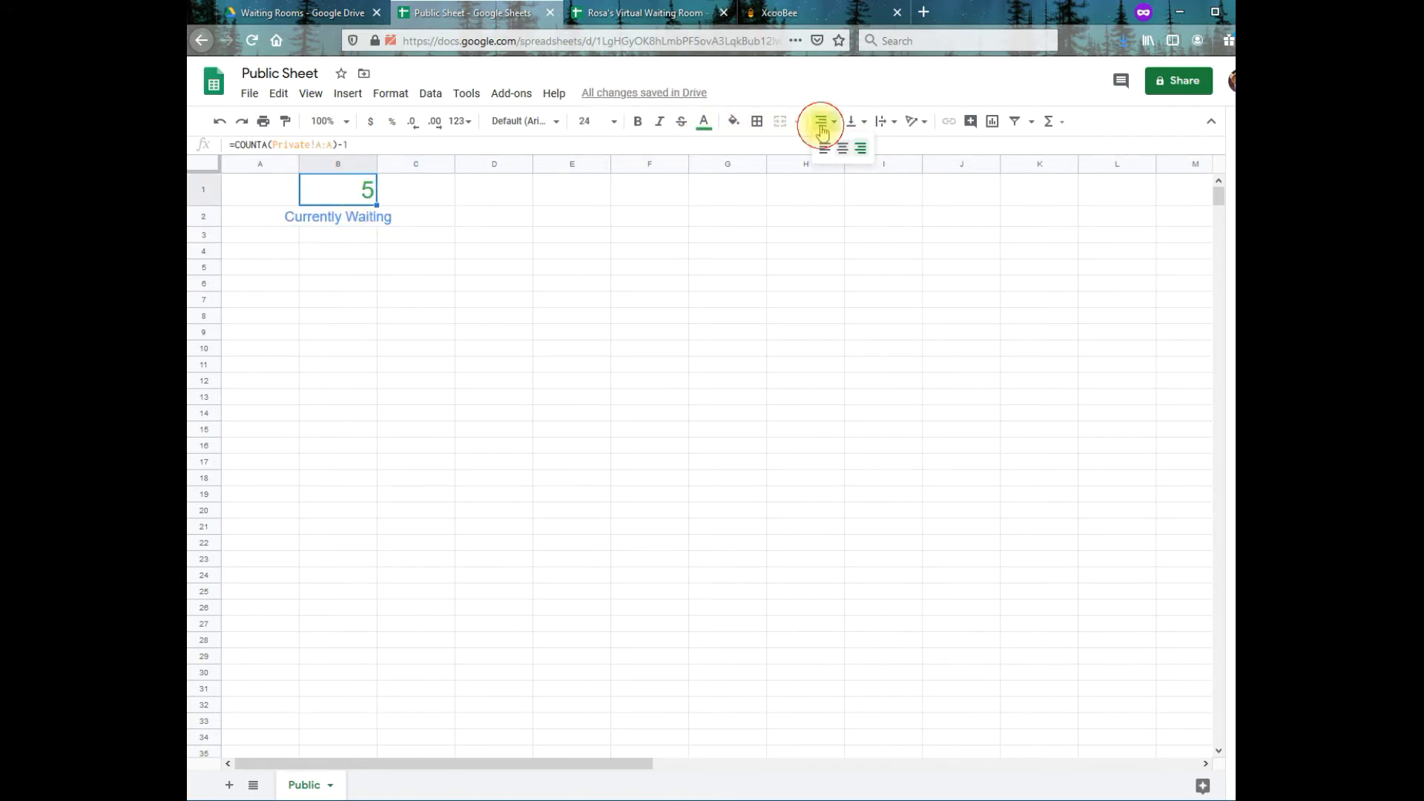
{"action": "left_click", "coordinate": [842, 147]}
{"action": "left_click", "coordinate": [449, 312]}
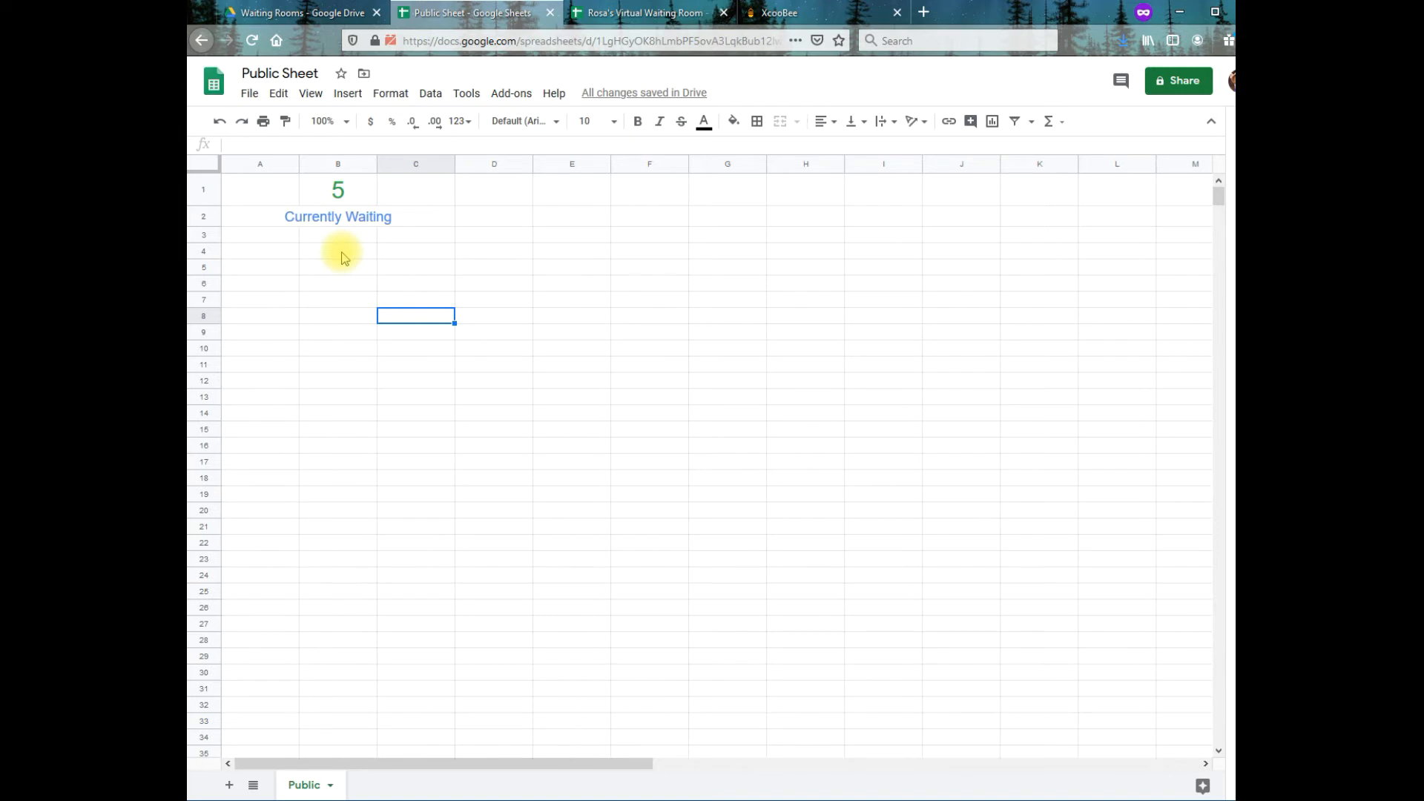
Enter the heading "Current Queue" in cell B4, formatted bold, font size 14 and centred
{"action": "left_click", "coordinate": [342, 255]}
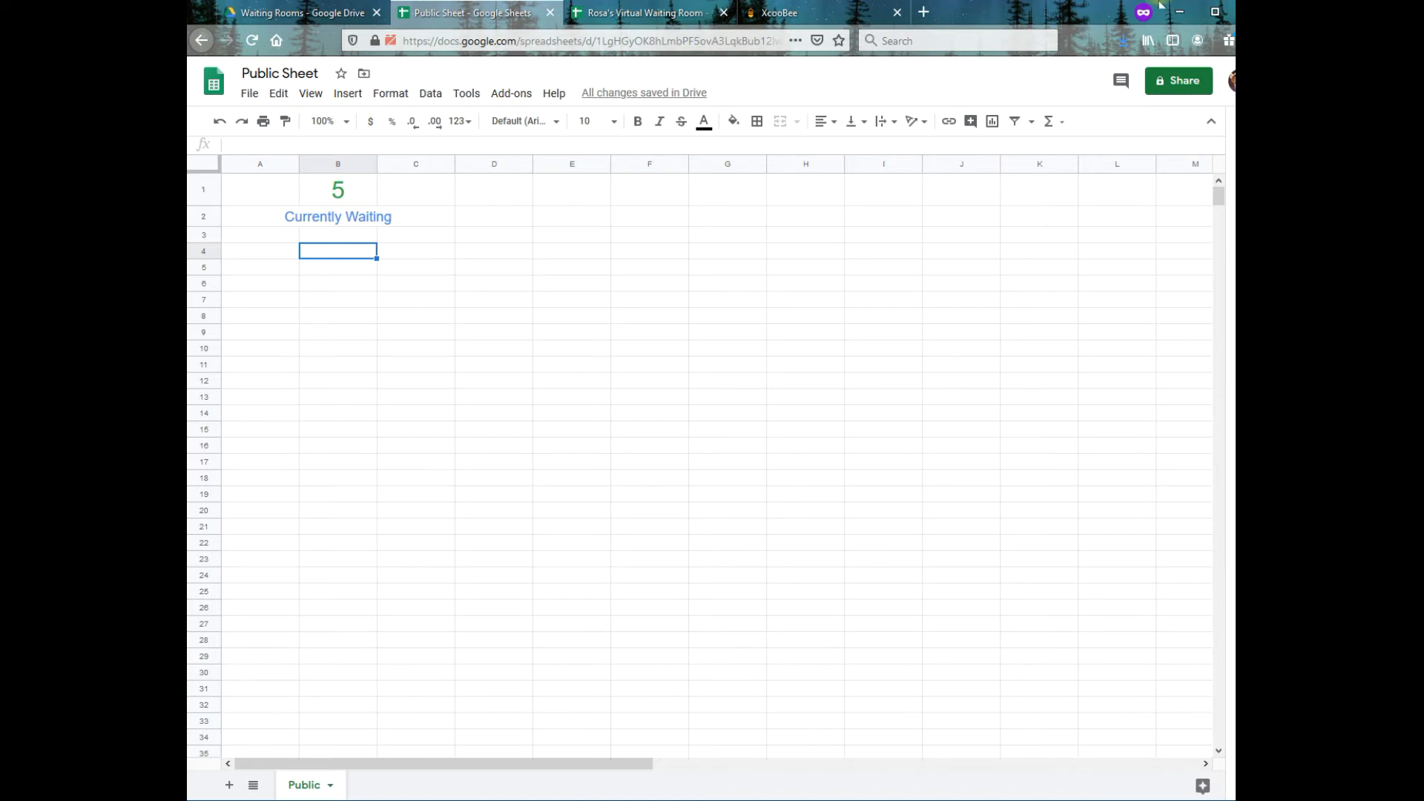
{"action": "type", "text": "Current Queue"}
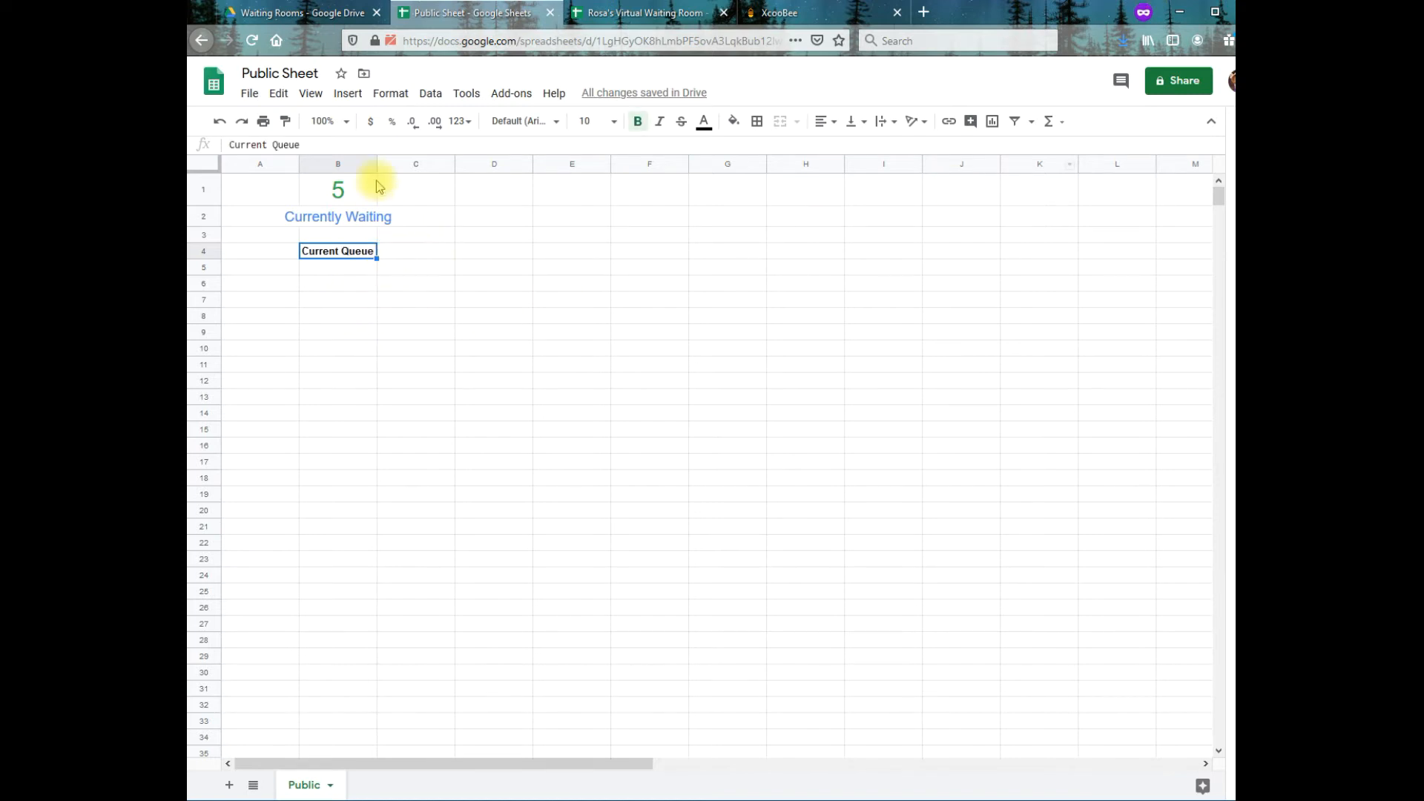
{"action": "left_click", "coordinate": [617, 128]}
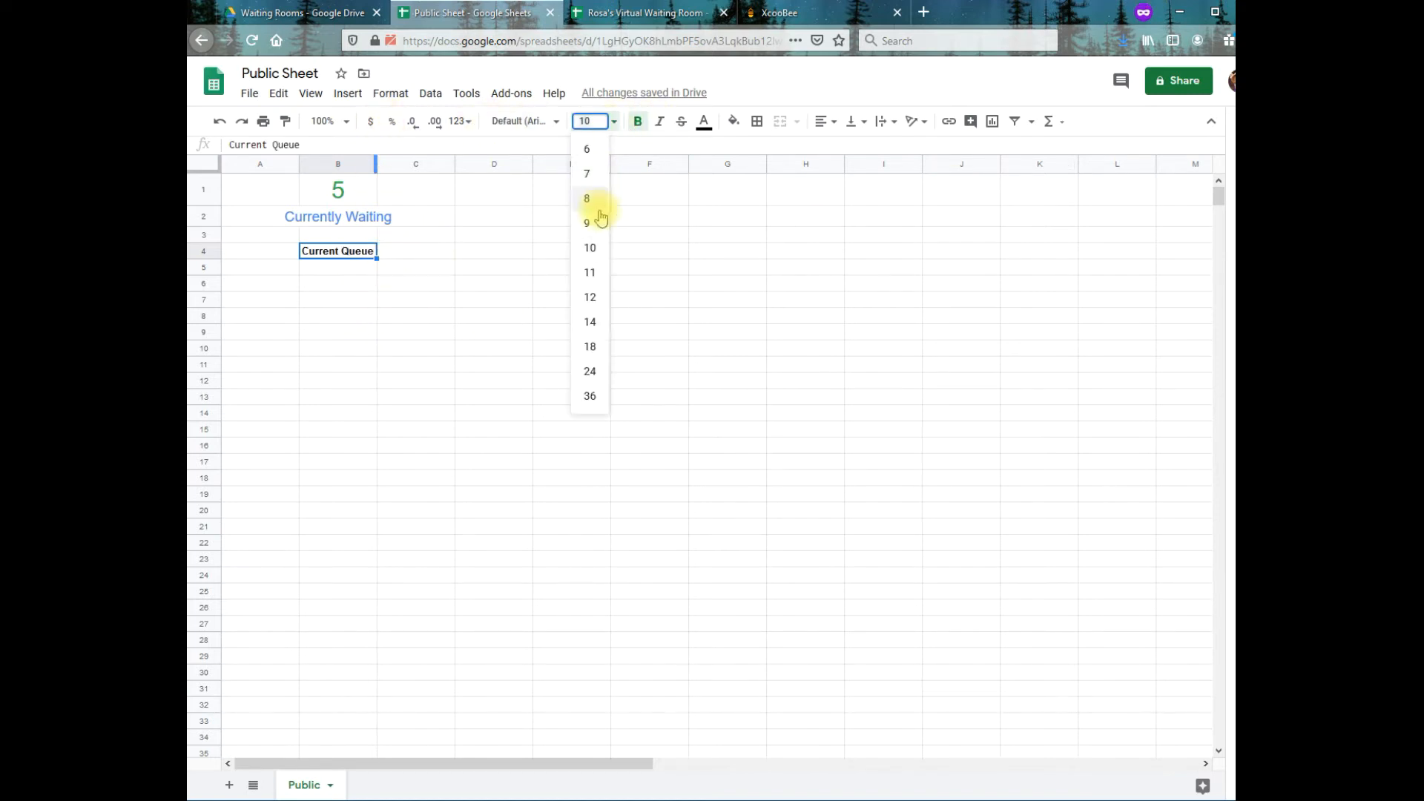
{"action": "left_click", "coordinate": [595, 323]}
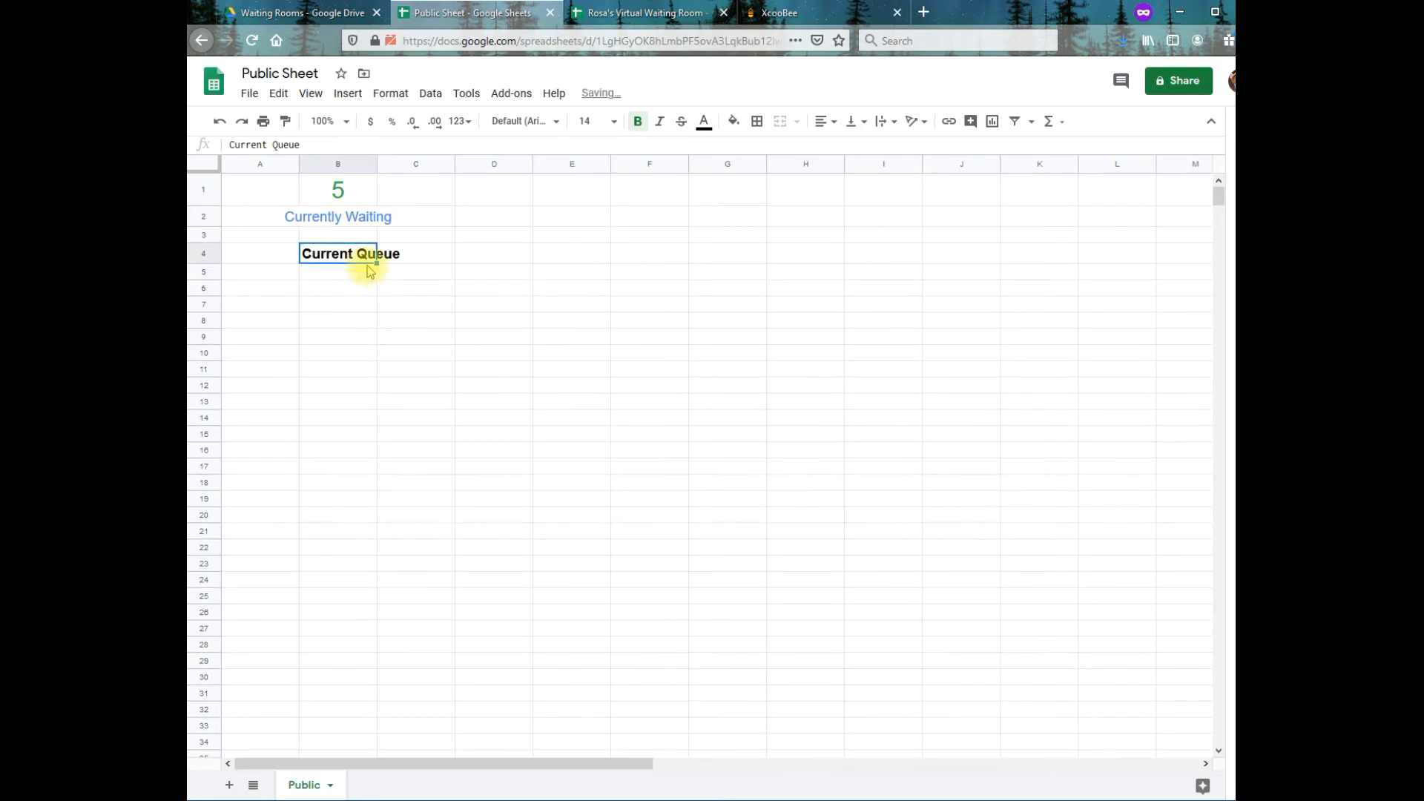
{"action": "left_click", "coordinate": [825, 121]}
{"action": "left_click", "coordinate": [839, 147]}
{"action": "left_click", "coordinate": [330, 353]}
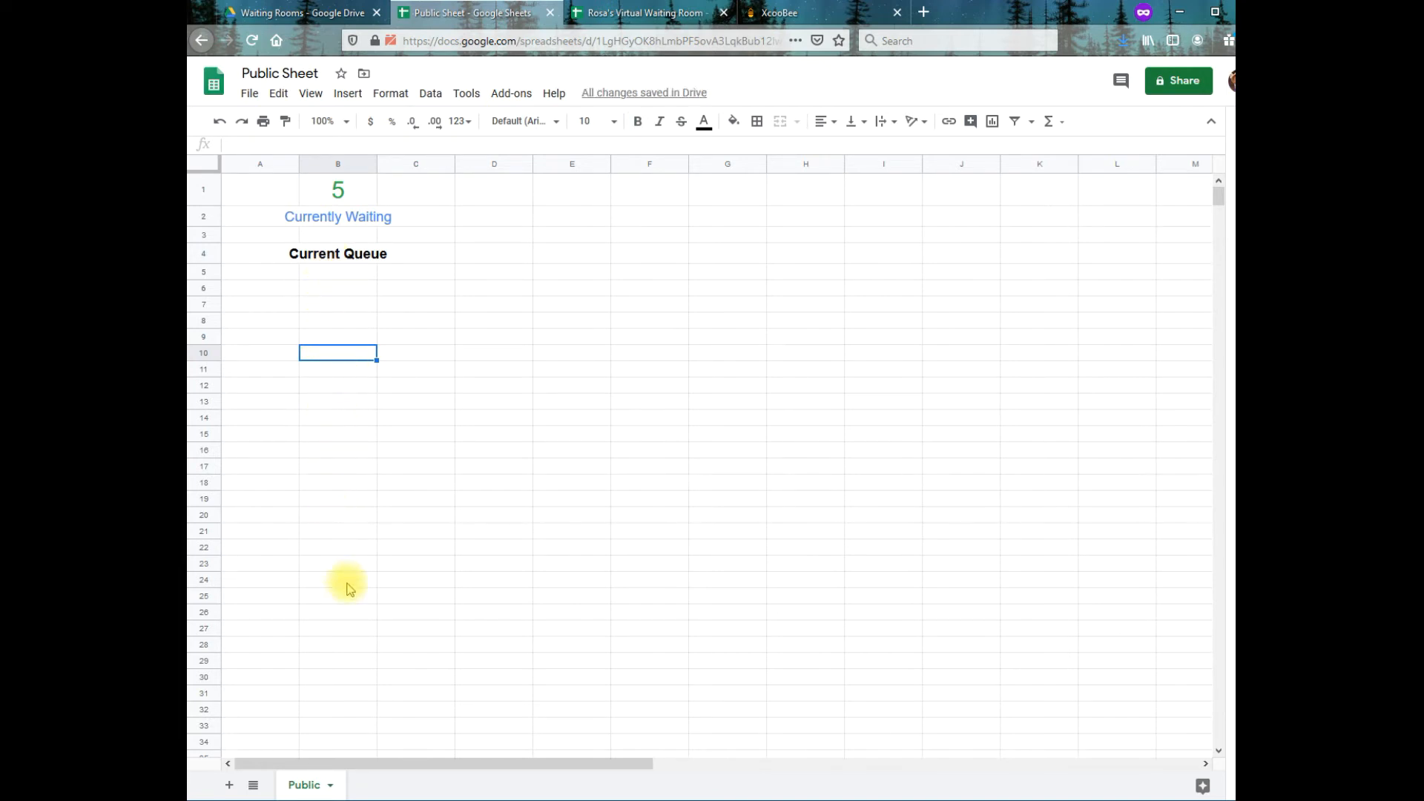
Unhide the Private sheet and bring it into view
{"action": "left_click", "coordinate": [336, 273]}
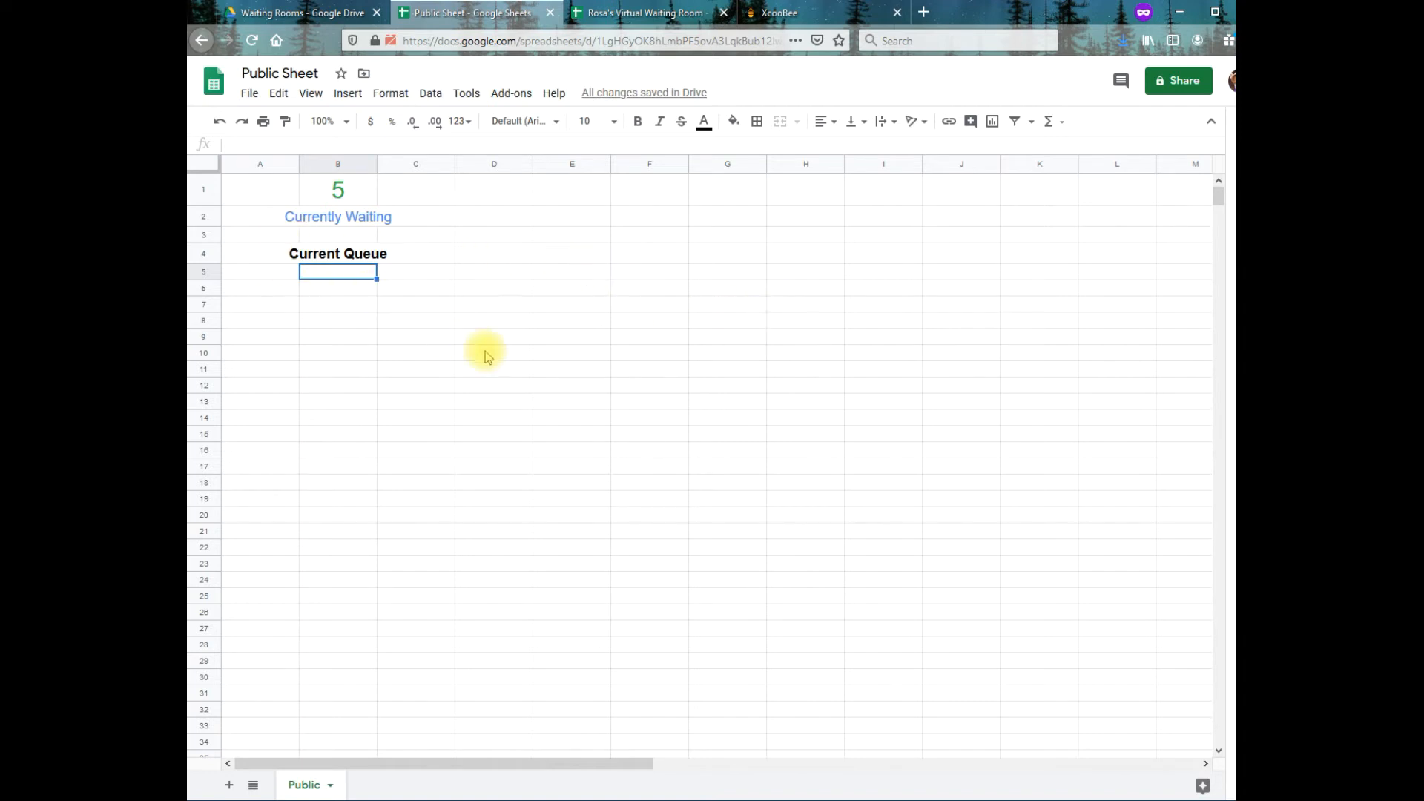
{"action": "key", "text": "ctrl+c"}
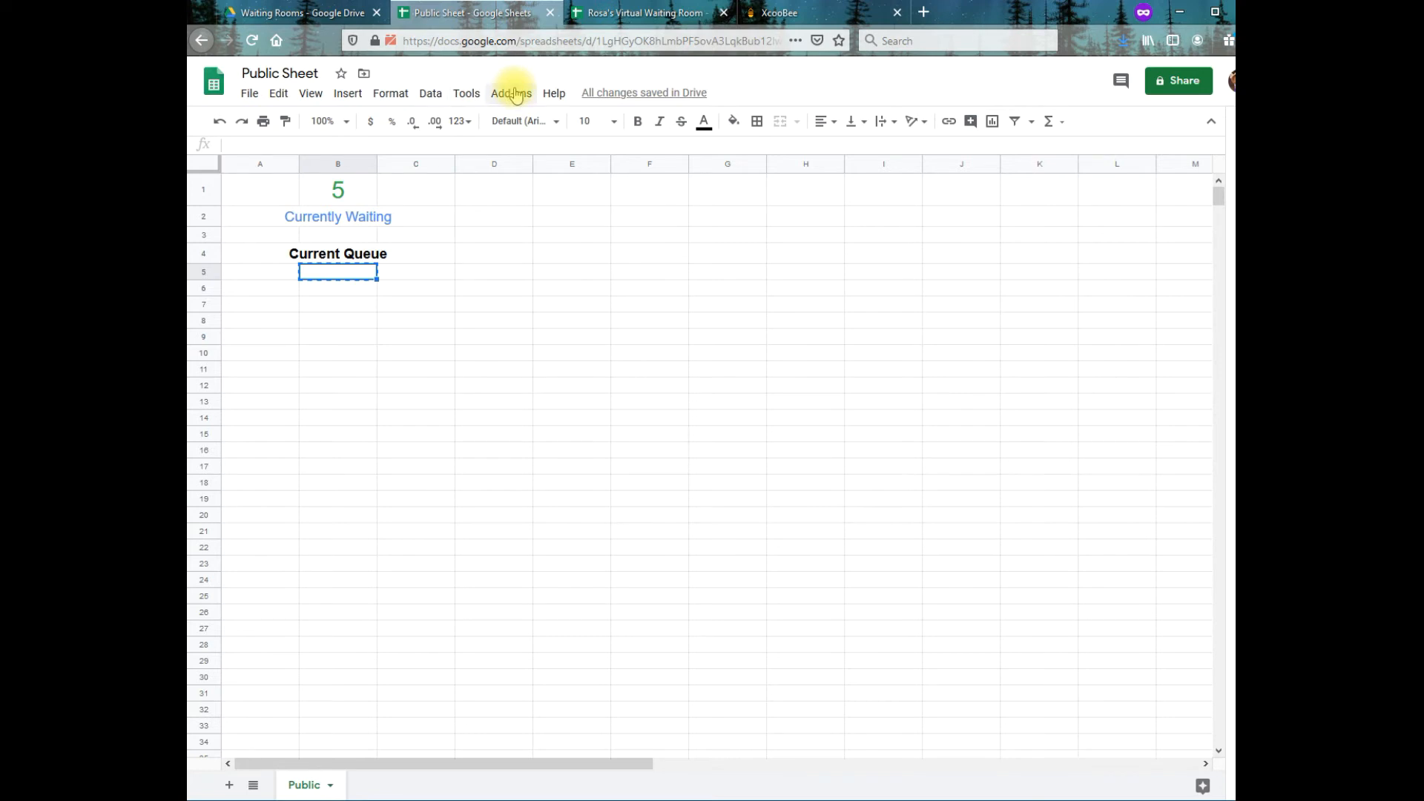
{"action": "left_click", "coordinate": [310, 94]}
{"action": "mouse_move", "coordinate": [434, 285]}
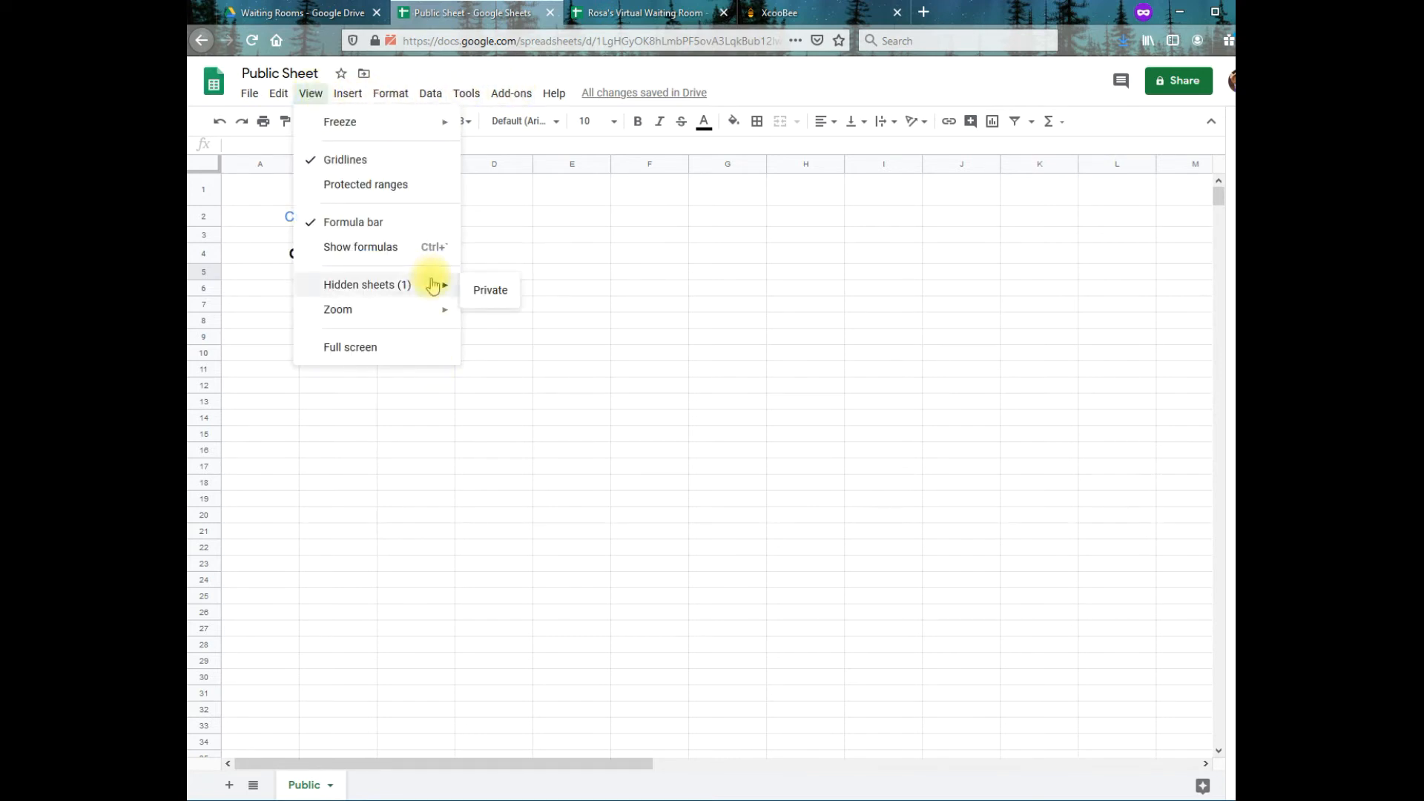
{"action": "left_click", "coordinate": [494, 288]}
Add a bold "Queue" column header in cell C1 of the Private sheet
{"action": "left_click", "coordinate": [436, 182]}
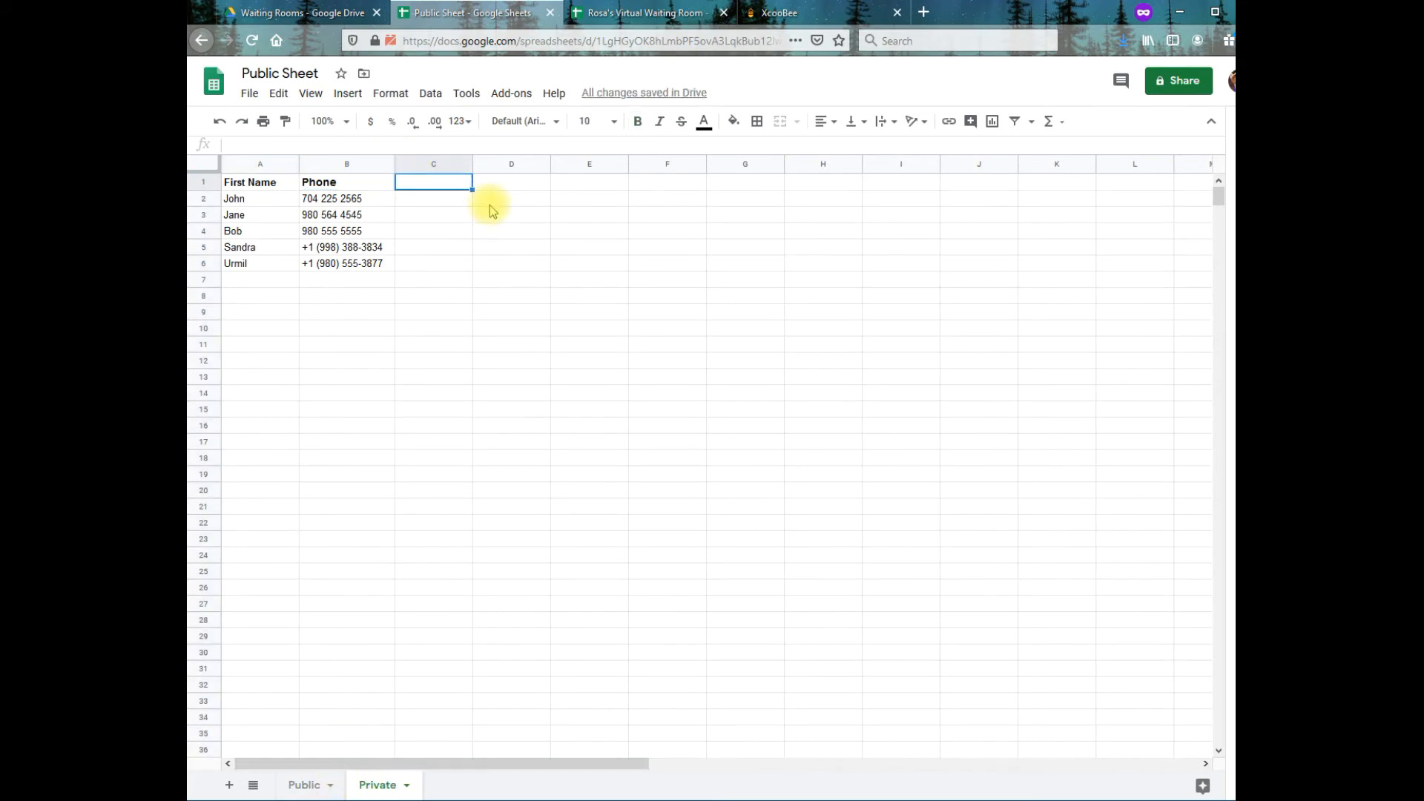
{"action": "type", "text": "Queue"}
{"action": "key", "text": "Return"}
{"action": "left_click", "coordinate": [428, 184]}
{"action": "key", "text": "ctrl+b"}
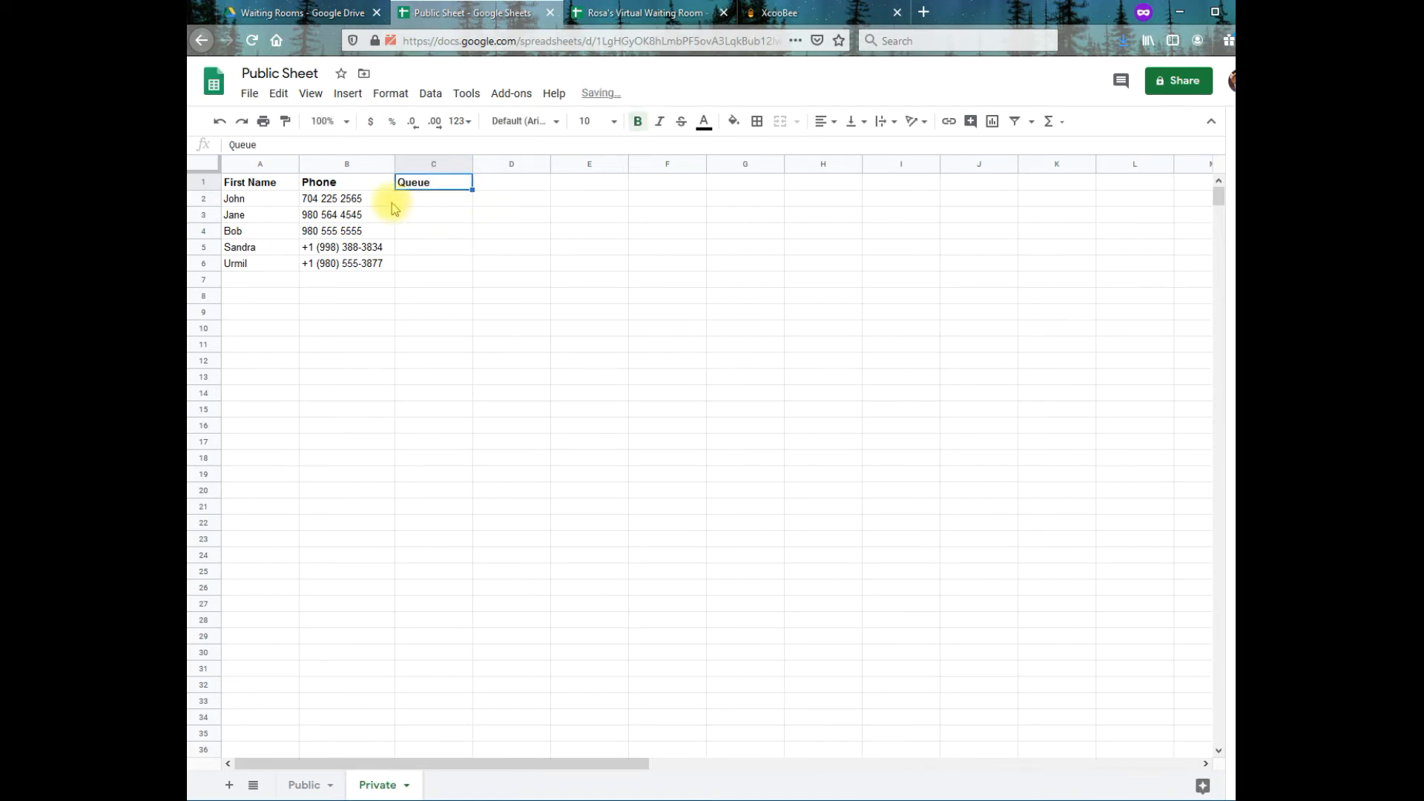
Enter the formula =CONCATENATE(RIGHT(B2,4),LEFT(A2,2)) in cell C2 of the Private sheet
{"action": "left_click", "coordinate": [435, 201]}
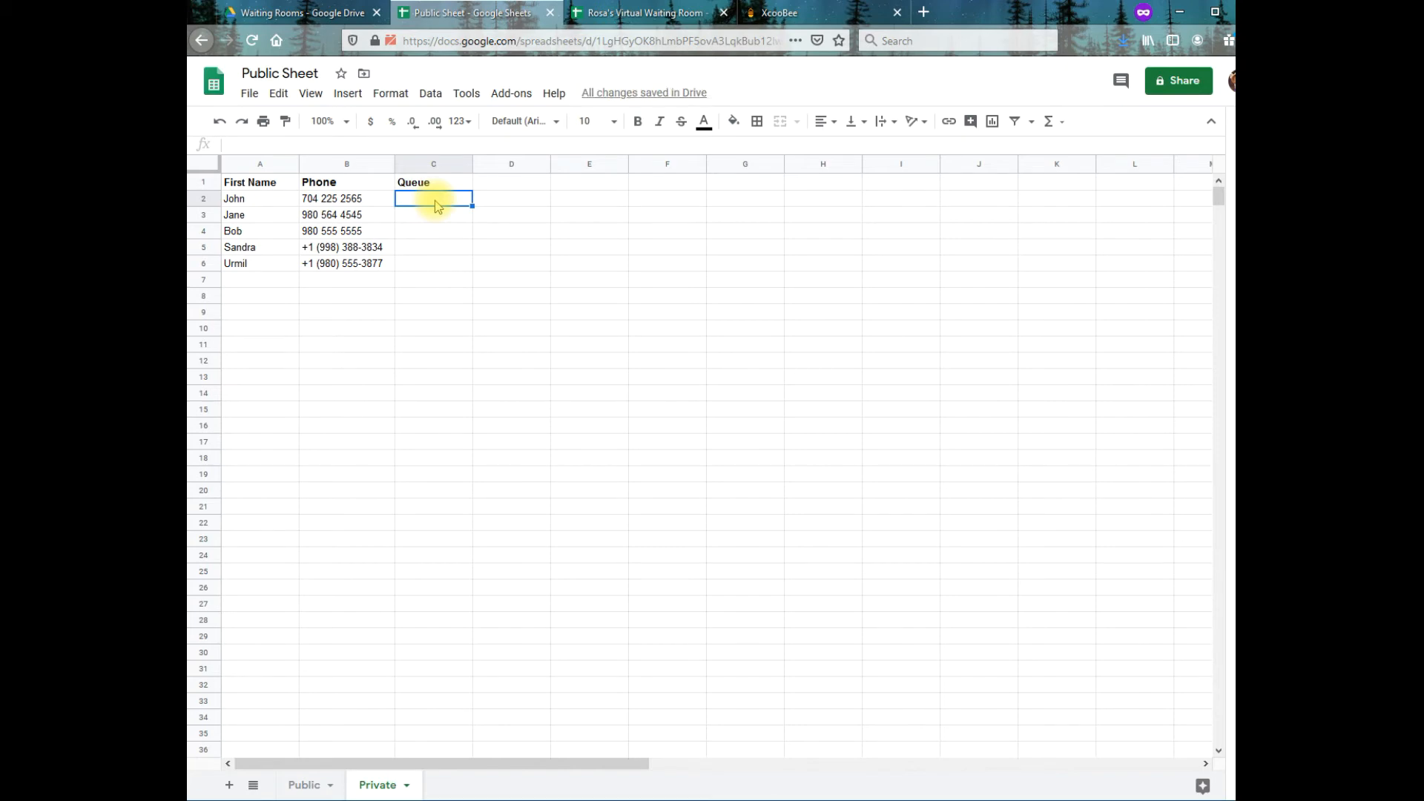
{"action": "type", "text": "="}
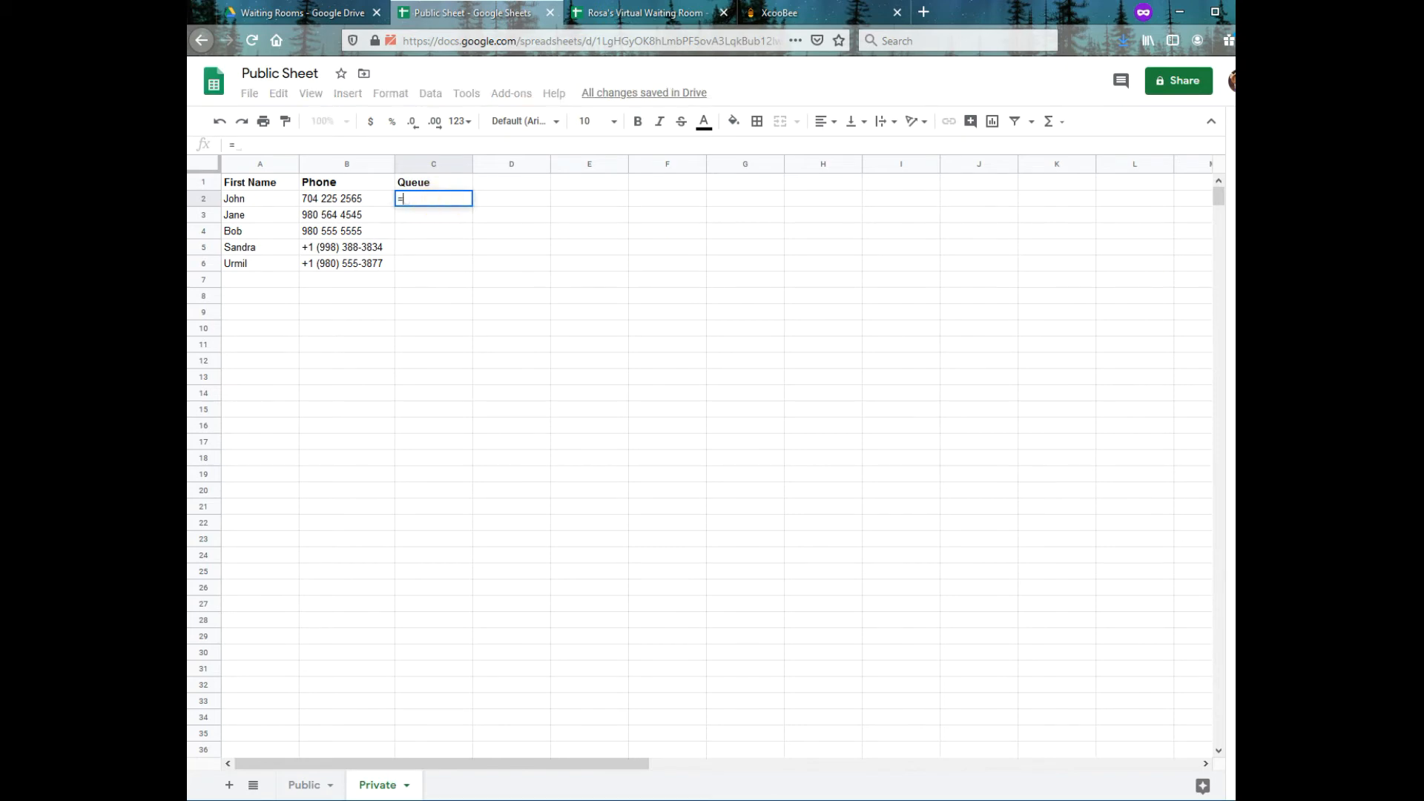
{"action": "type", "text": "co"}
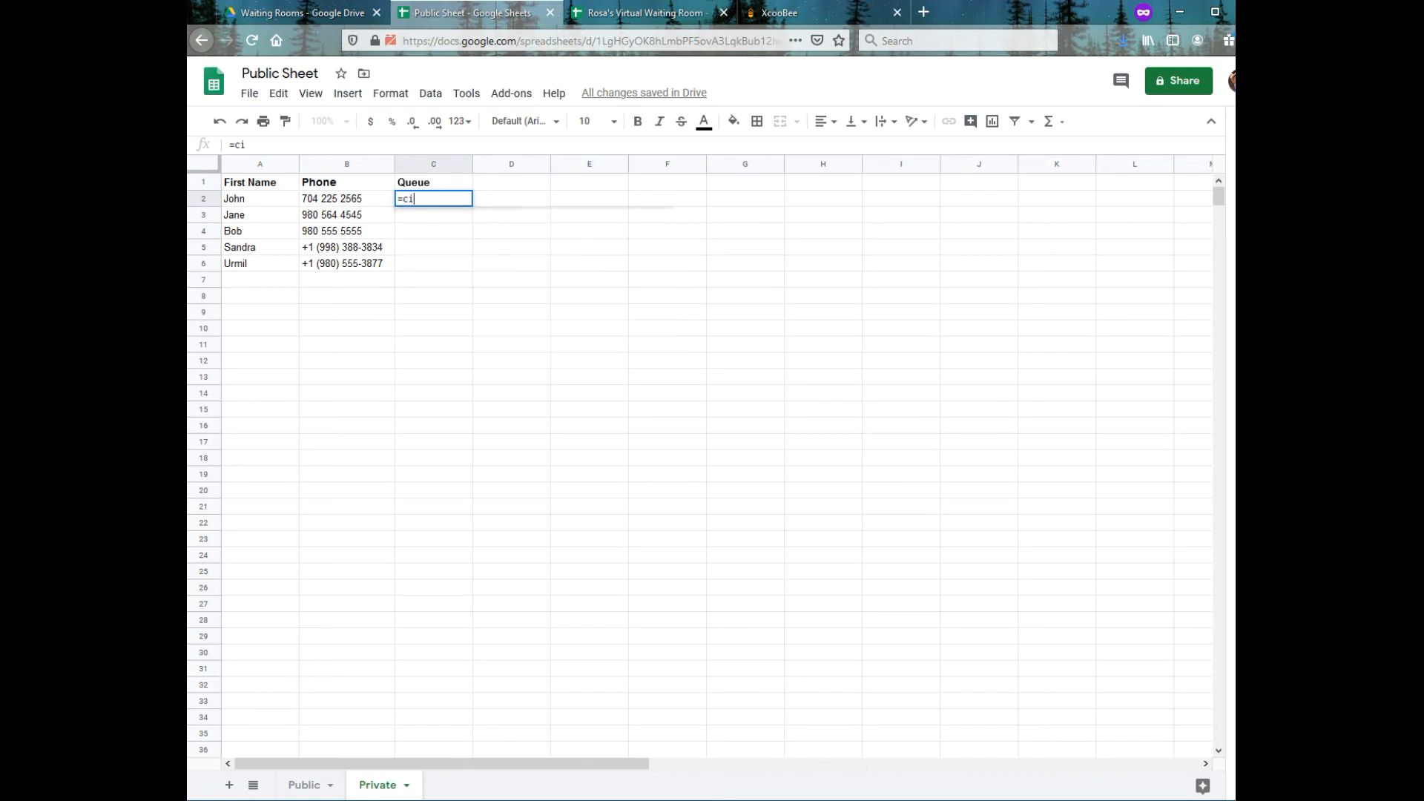
{"action": "type", "text": "nat"}
{"action": "key", "text": "BackSpace"}
{"action": "key", "text": "BackSpace"}
{"action": "key", "text": "BackSpace"}
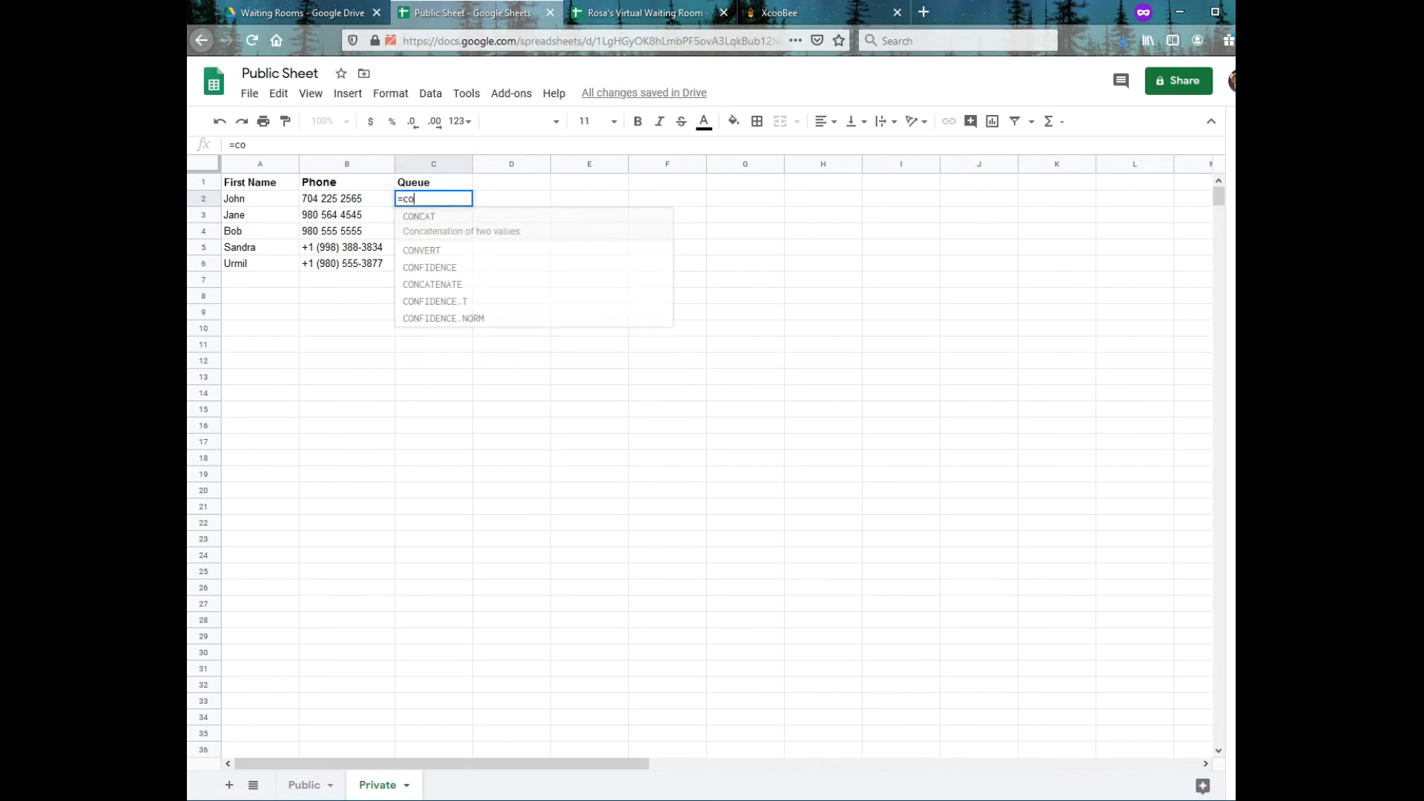
{"action": "type", "text": "ncat"}
{"action": "key", "text": "Down"}
{"action": "key", "text": "Tab"}
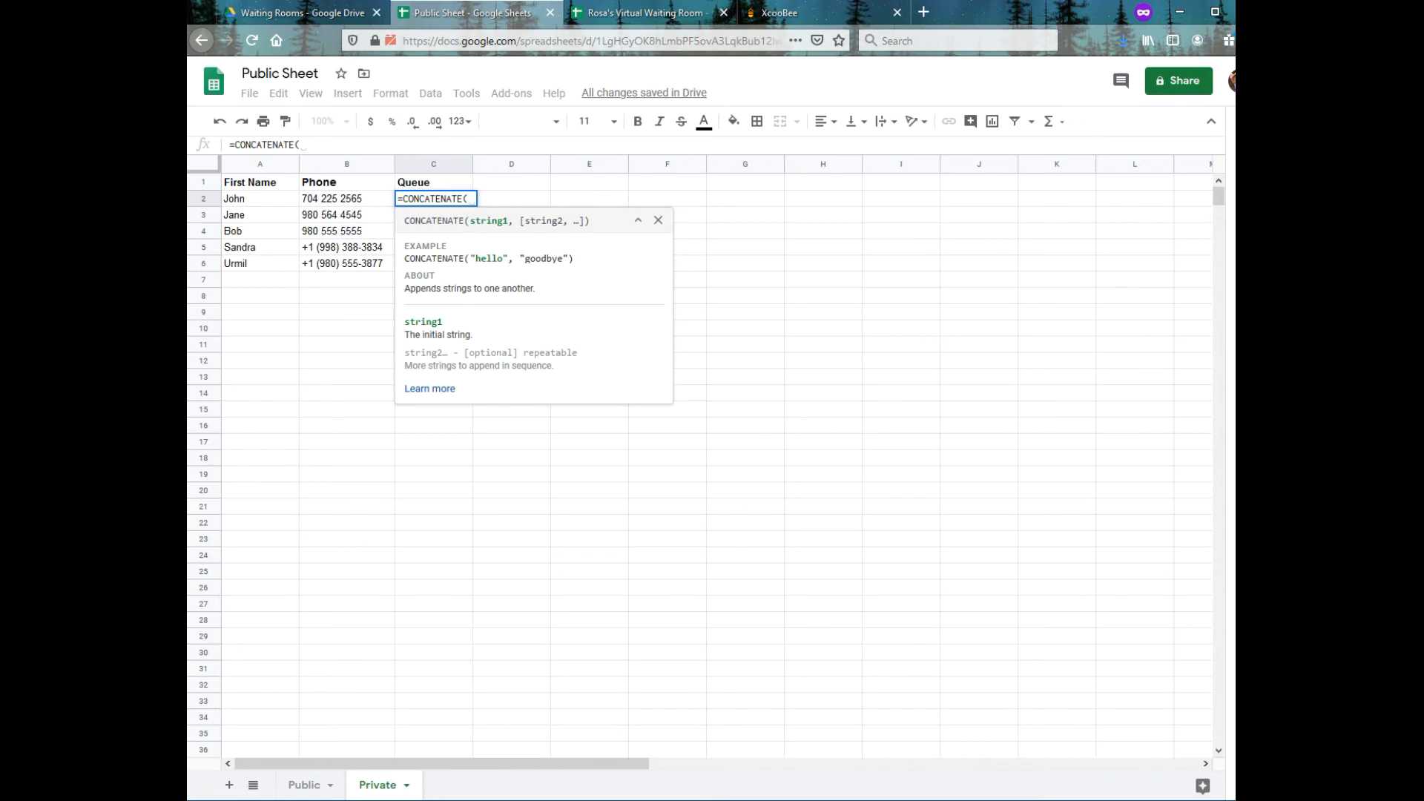
{"action": "type", "text": "RIGHT"}
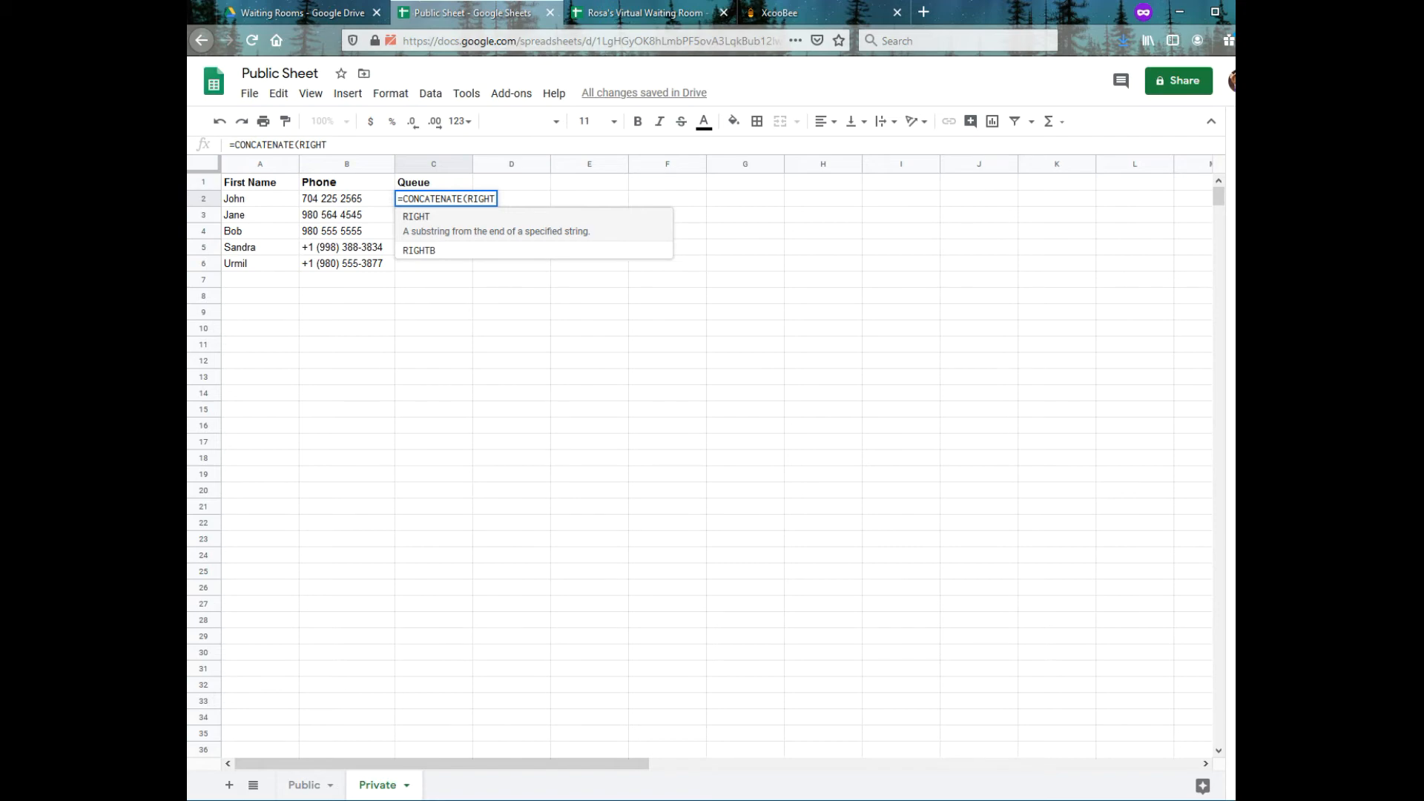
{"action": "type", "text": "("}
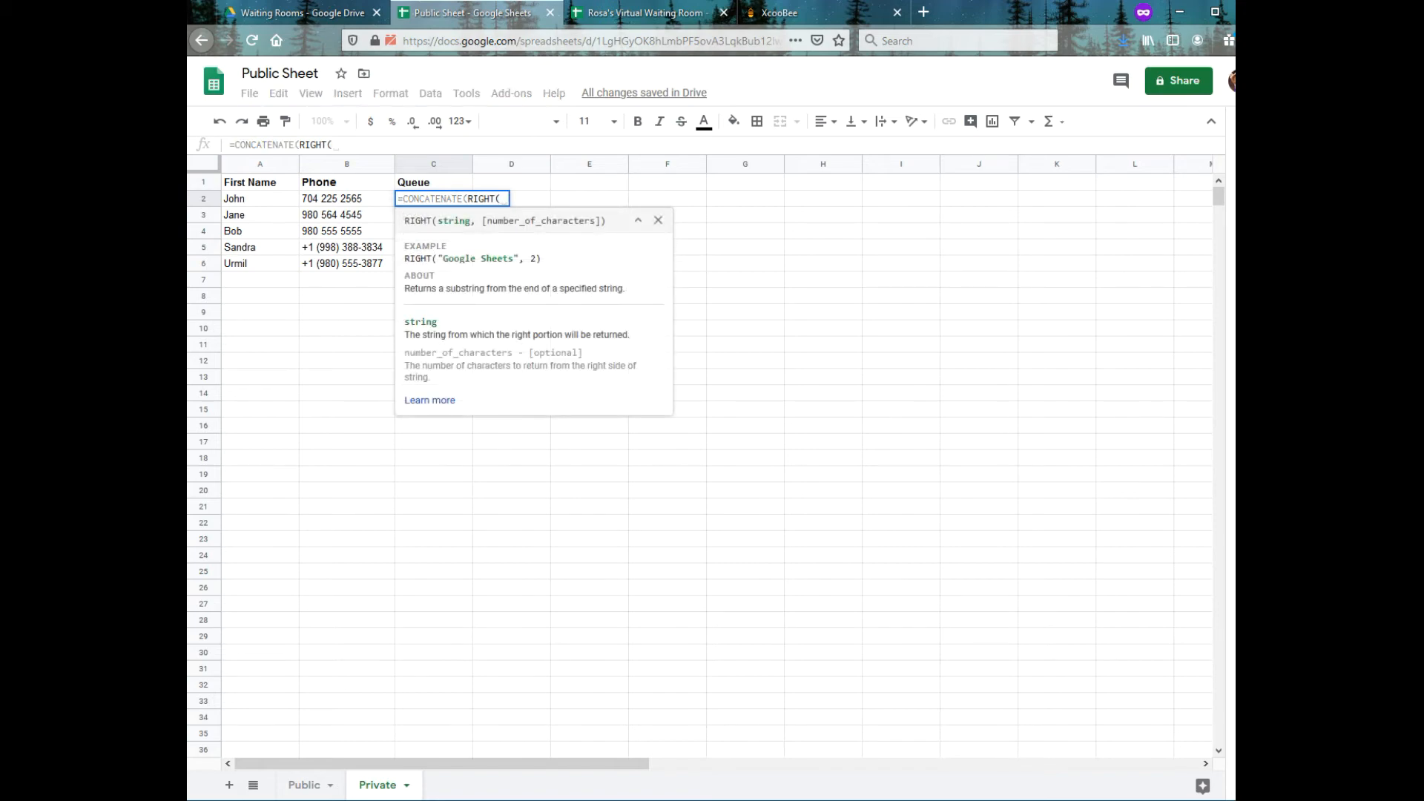
{"action": "left_click", "coordinate": [332, 199]}
{"action": "type", "text": ","}
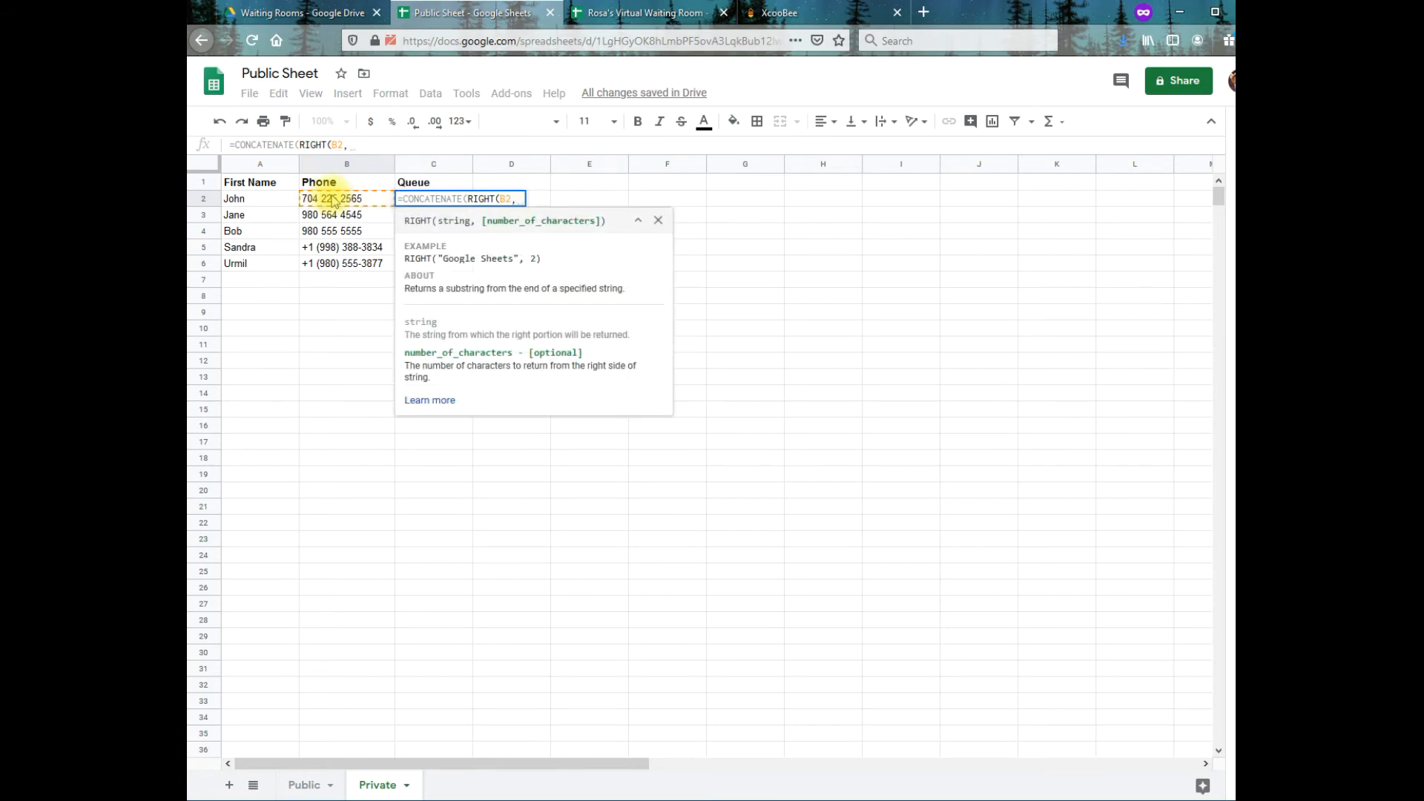
{"action": "type", "text": "4)"}
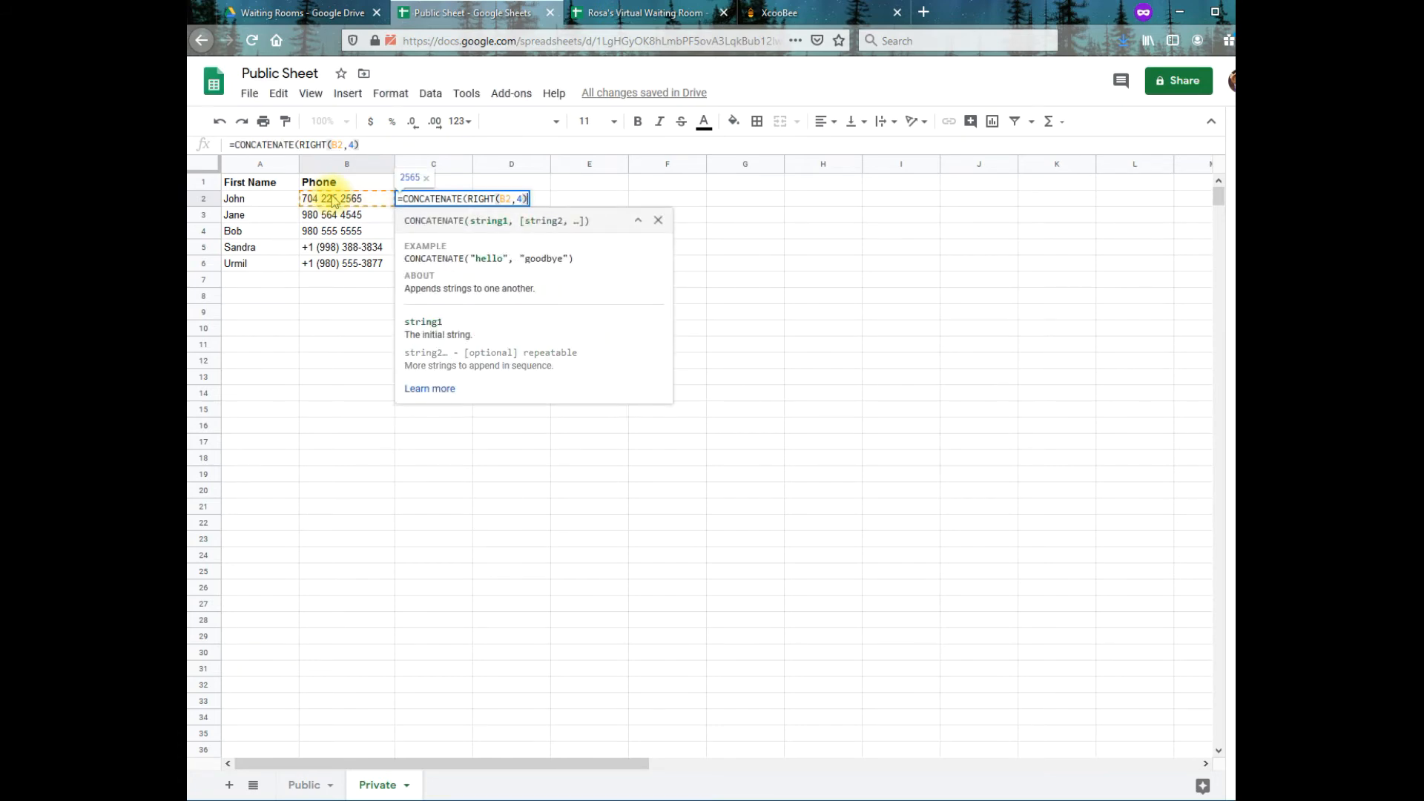
{"action": "type", "text": ", "}
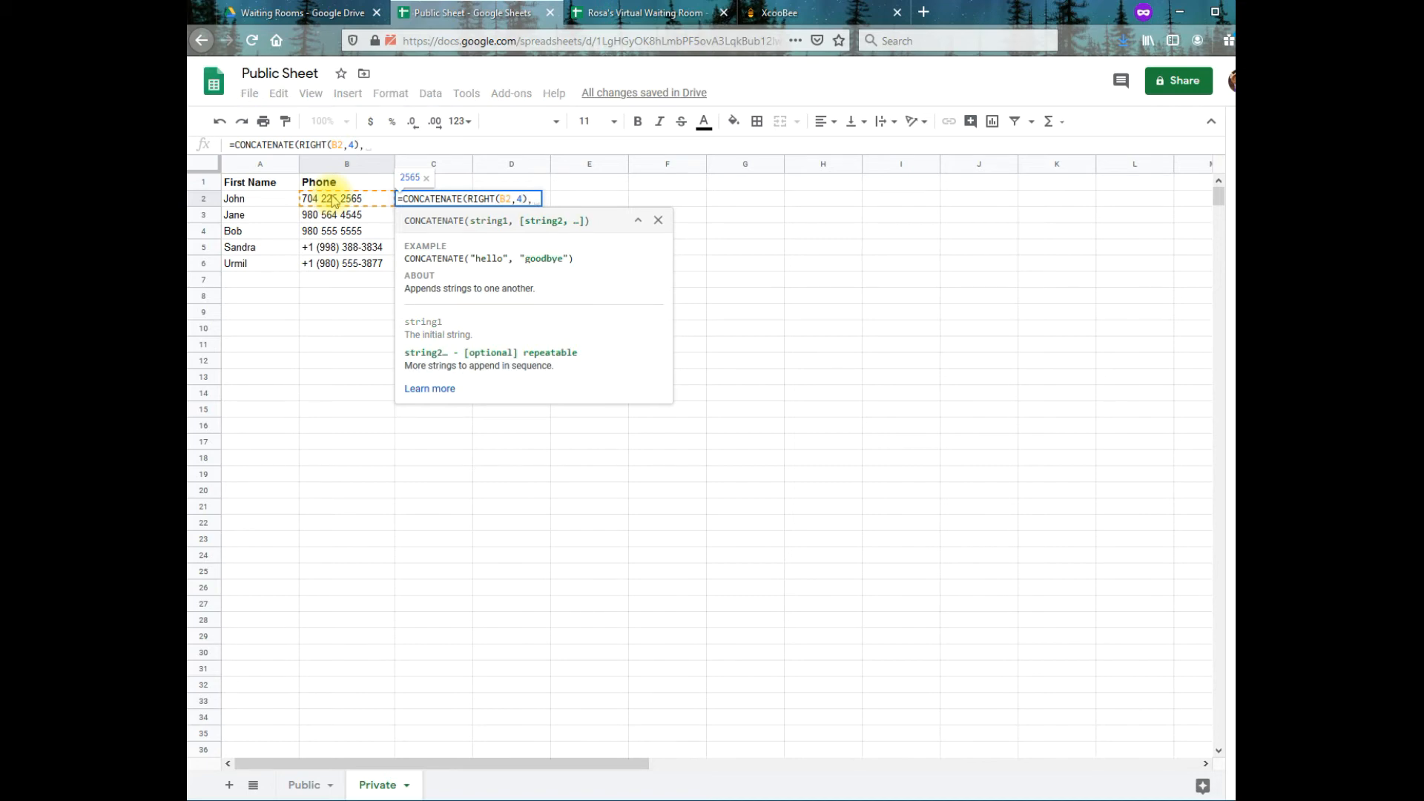
{"action": "type", "text": "LEFT"}
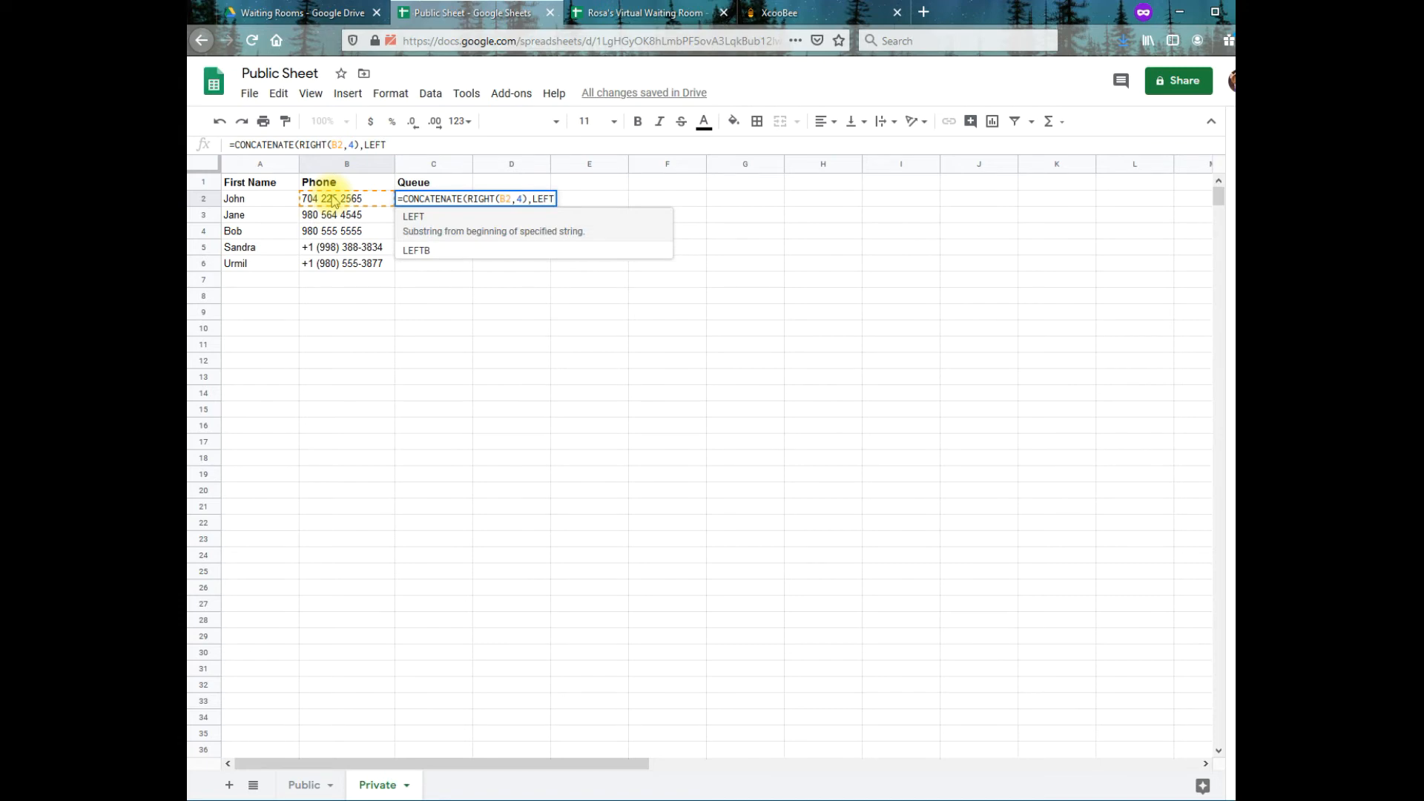
{"action": "type", "text": "("}
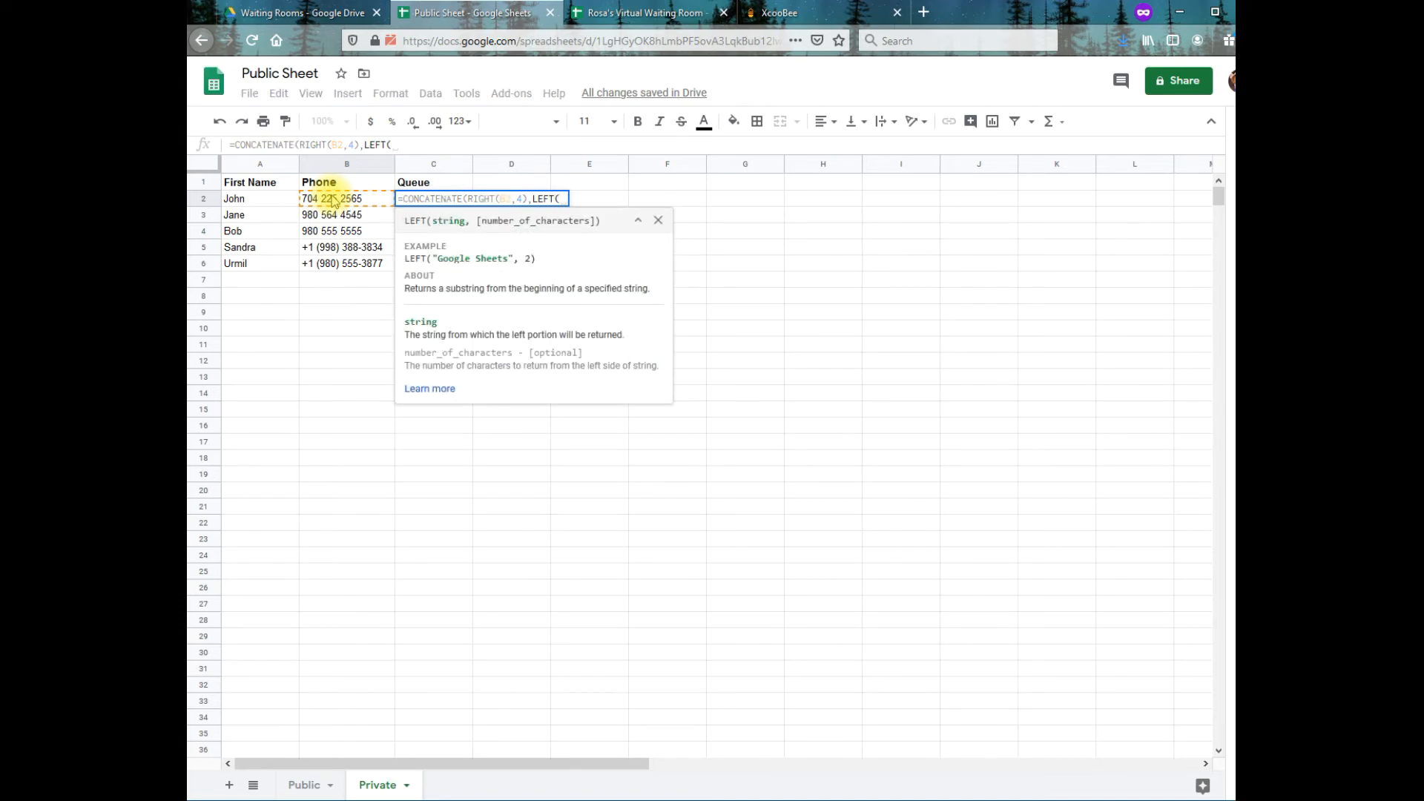
{"action": "type", "text": "A2,"}
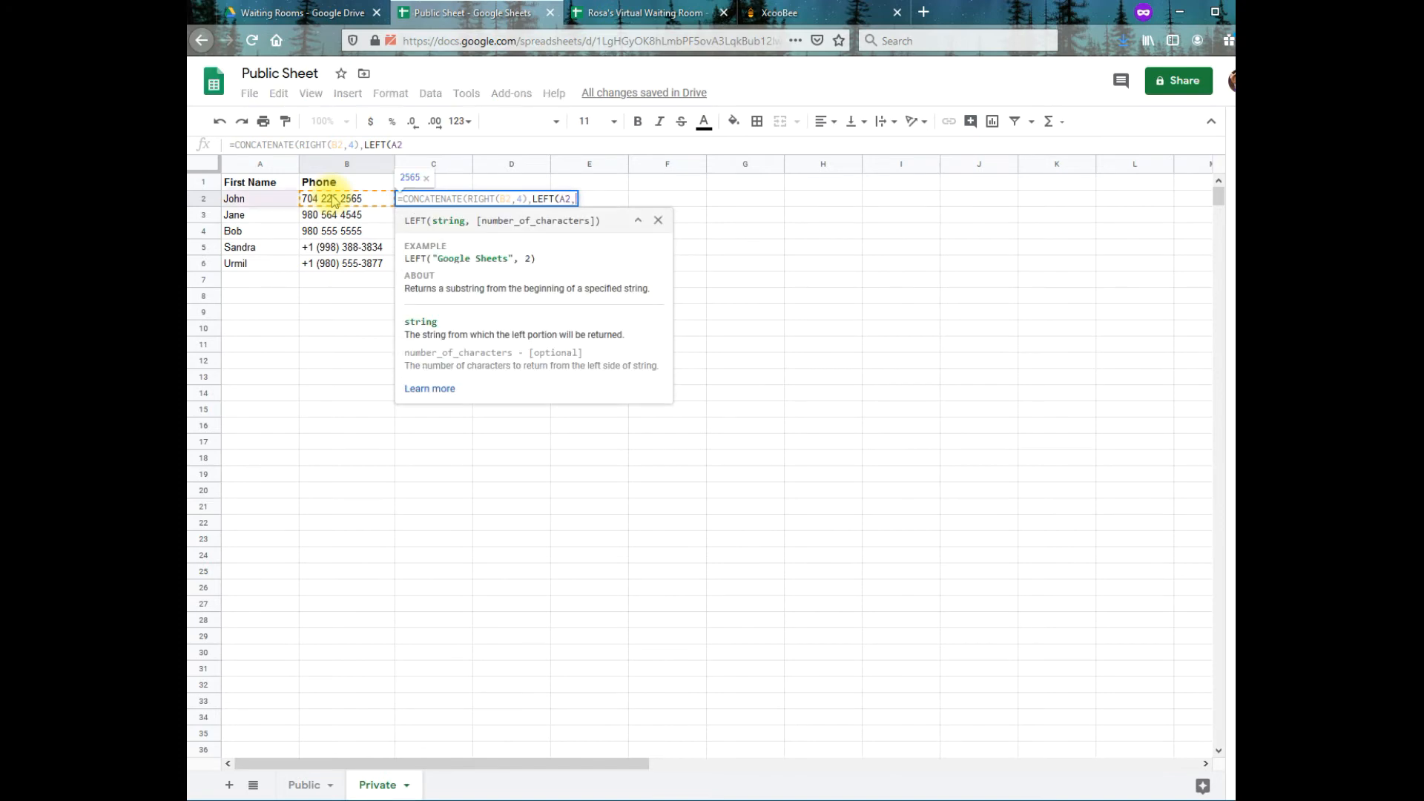
{"action": "type", "text": "2))"}
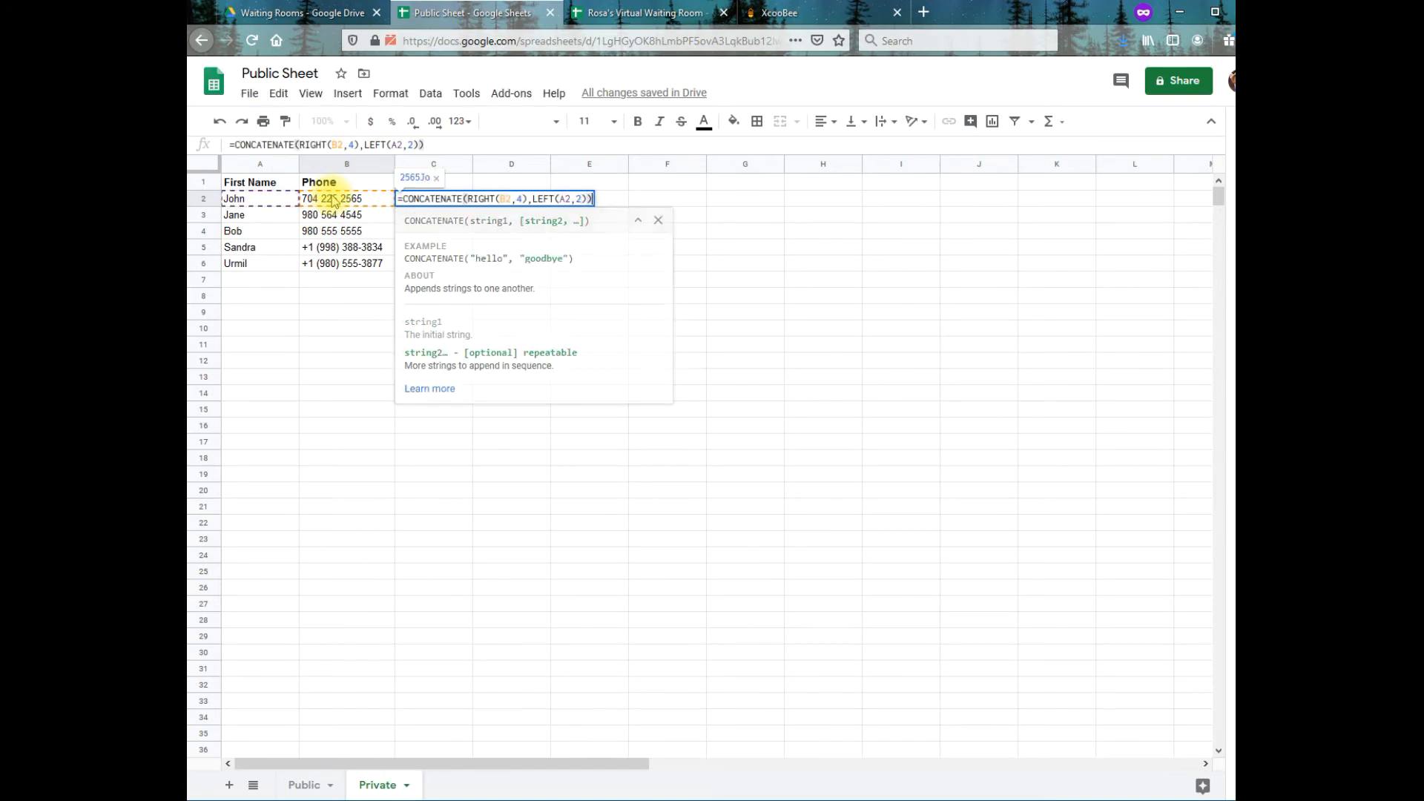
{"action": "key", "text": "Return"}
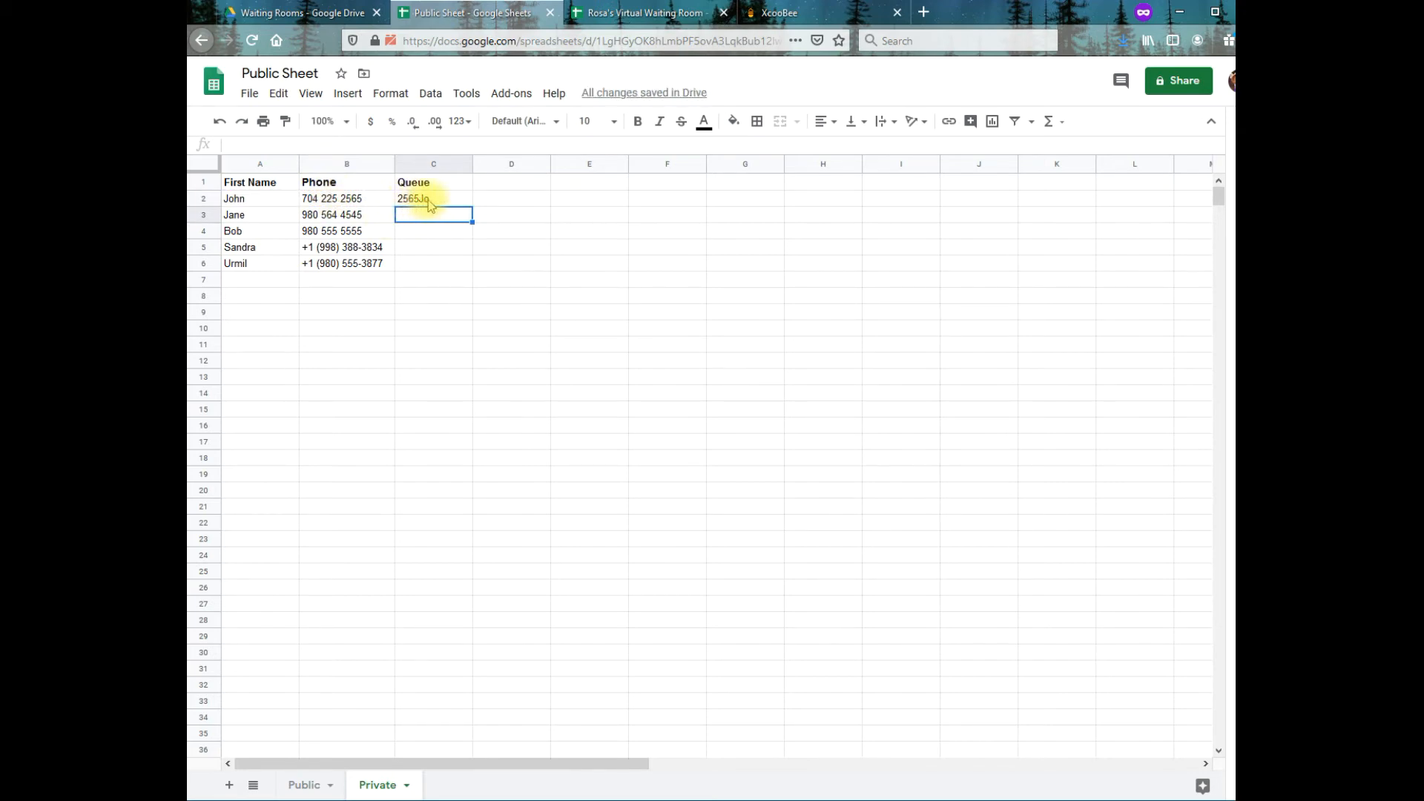
Fill the Queue formula from C2 down the column through row 32
{"action": "left_click", "coordinate": [455, 199]}
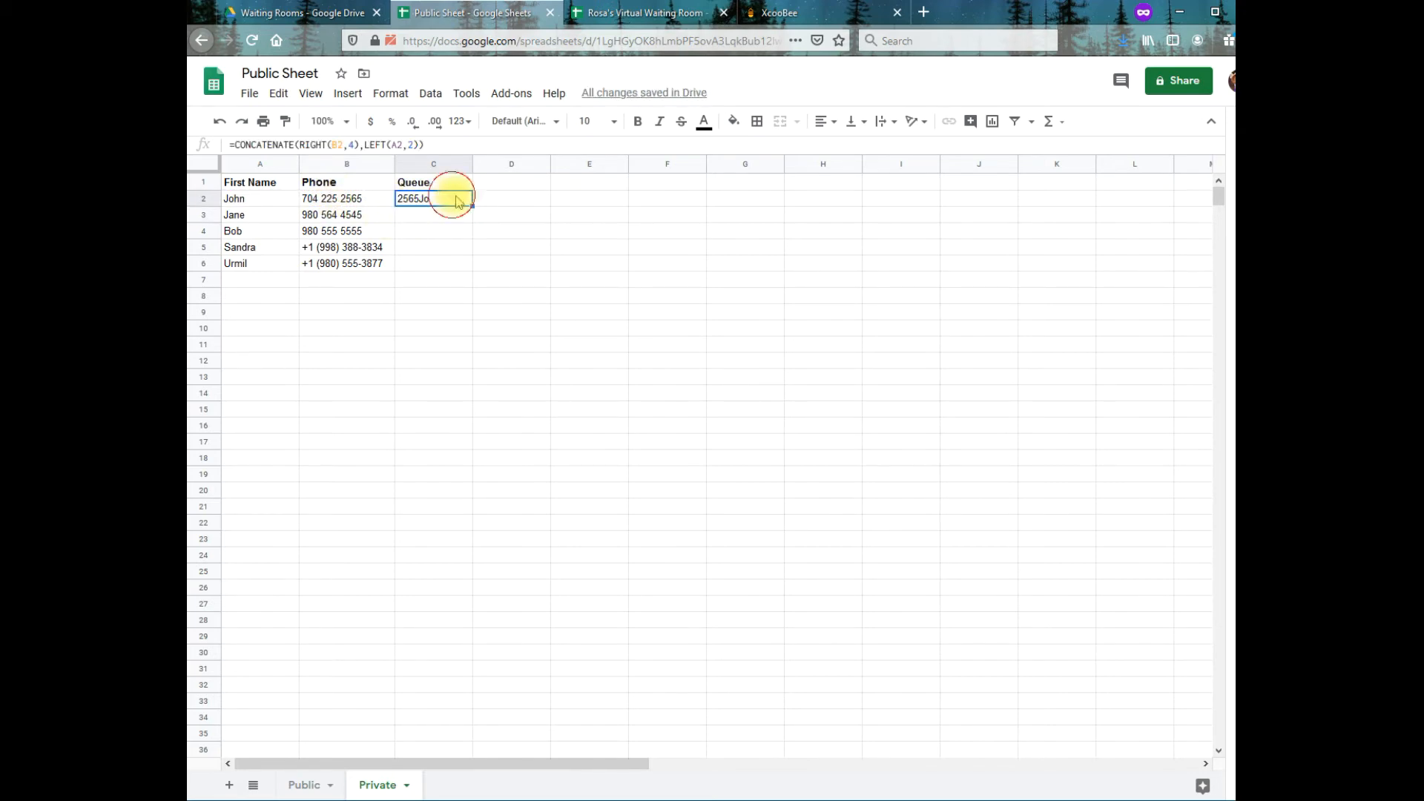
{"action": "left_click_drag", "start_coordinate": [472, 205], "coordinate": [504, 683]}
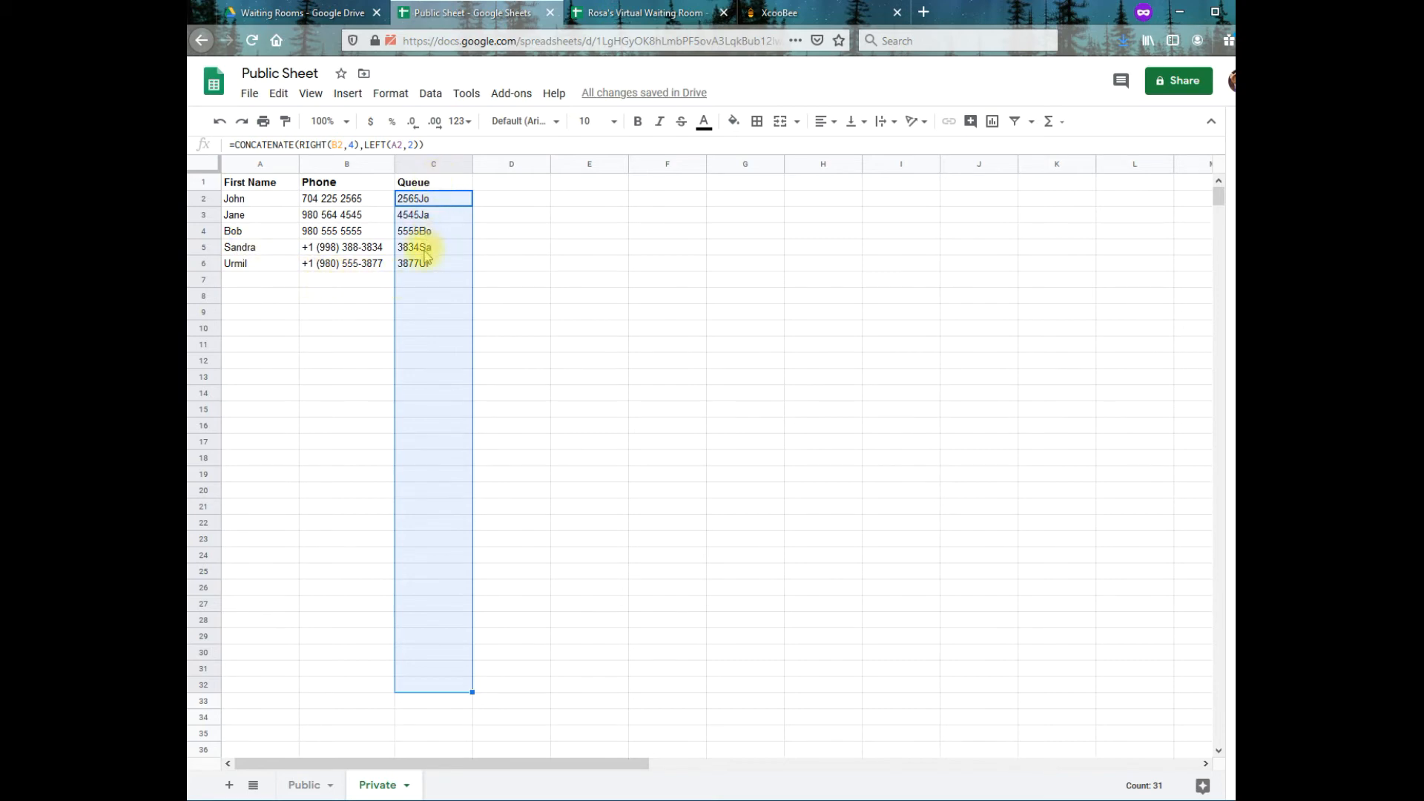
{"action": "left_click", "coordinate": [430, 282]}
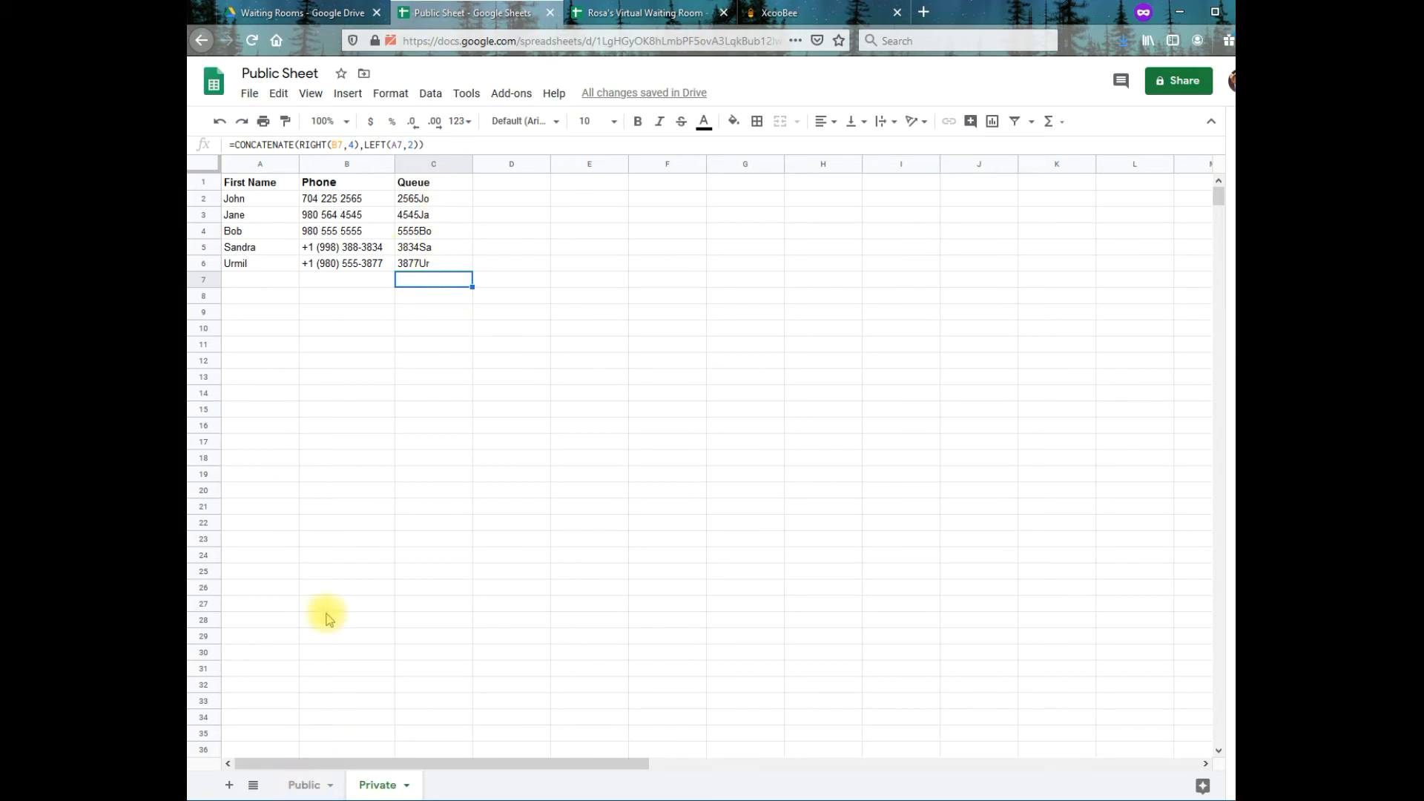
On the Public sheet, enter =ARRAYFORMULA(Private!C:C) in cell B5 below the Current Queue heading
{"action": "left_click", "coordinate": [312, 786]}
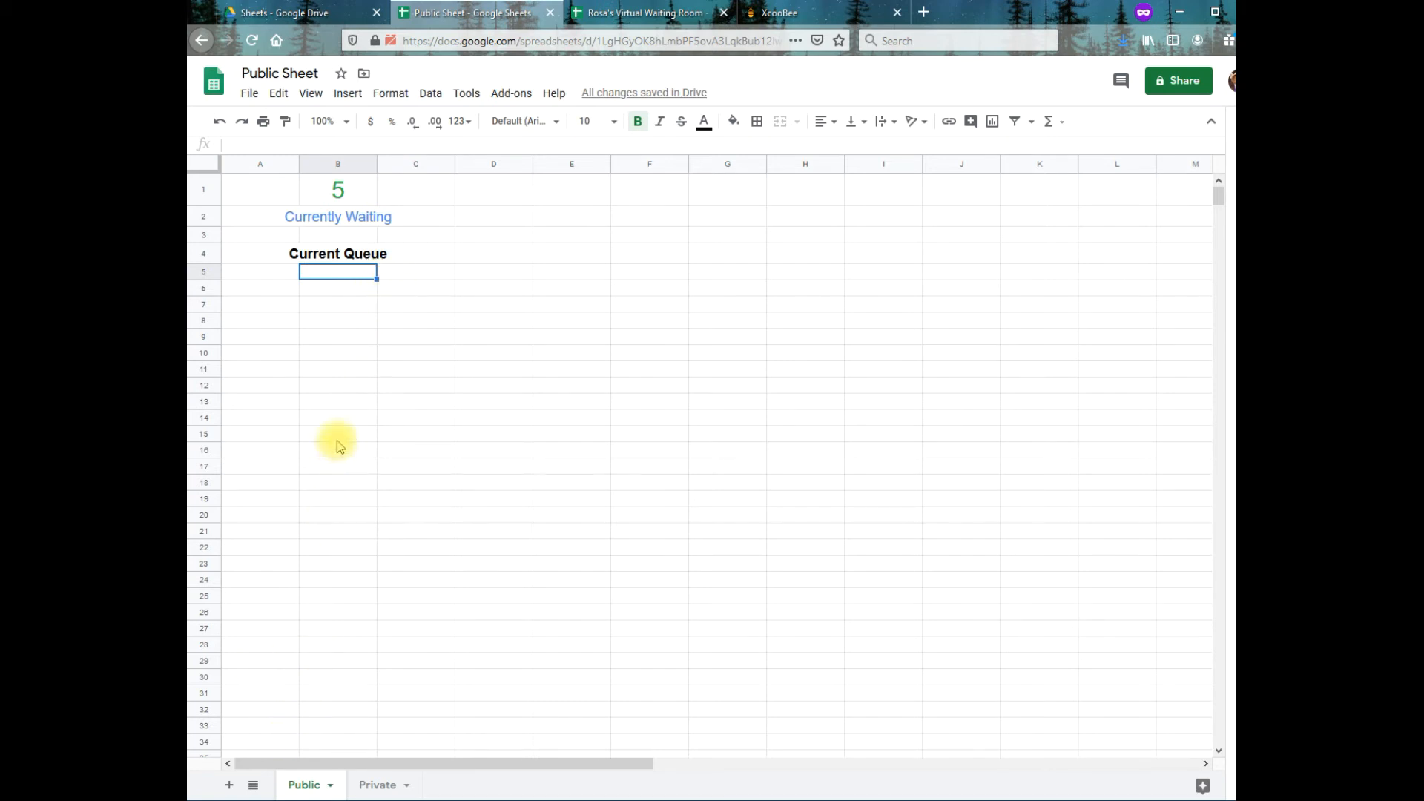
{"action": "type", "text": "=Array"}
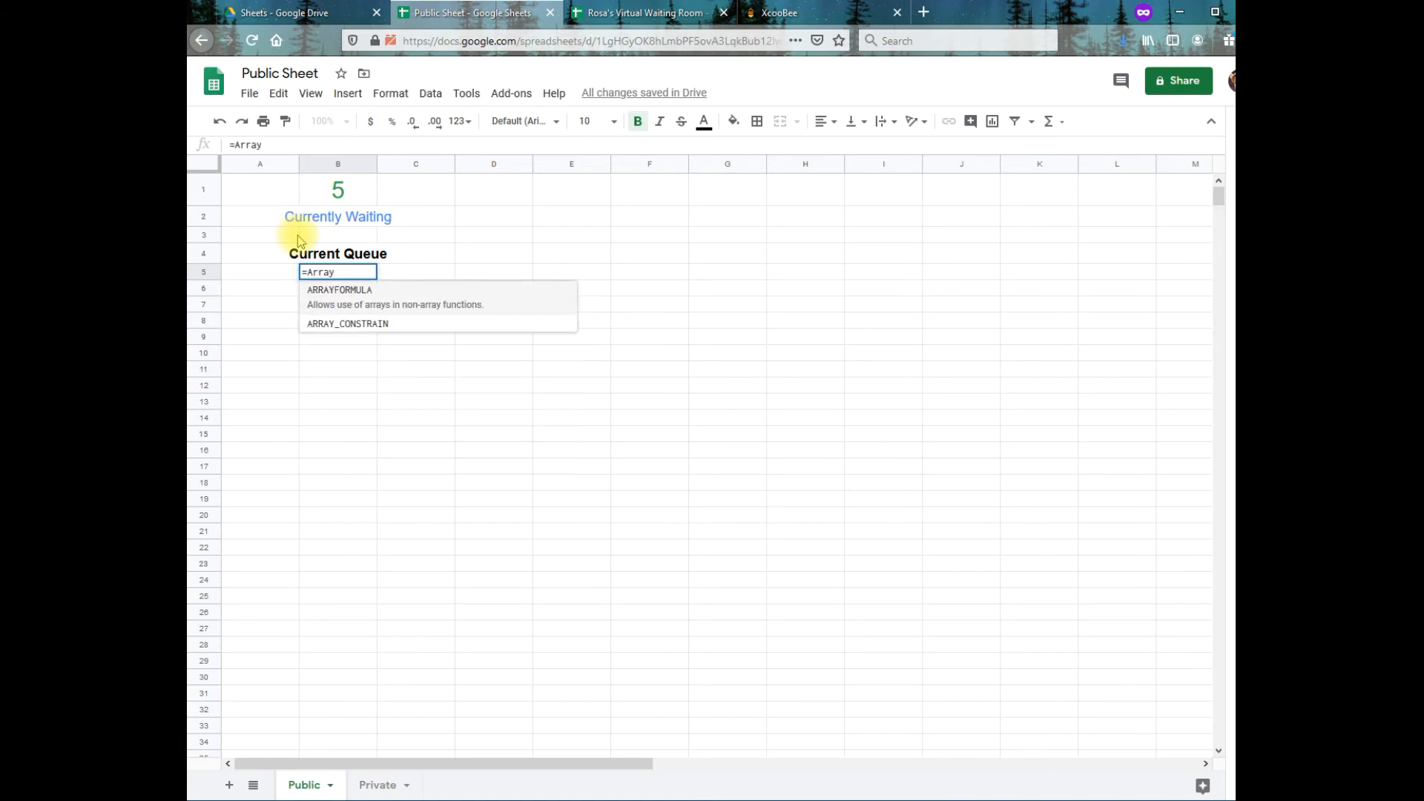
{"action": "type", "text": "Fo"}
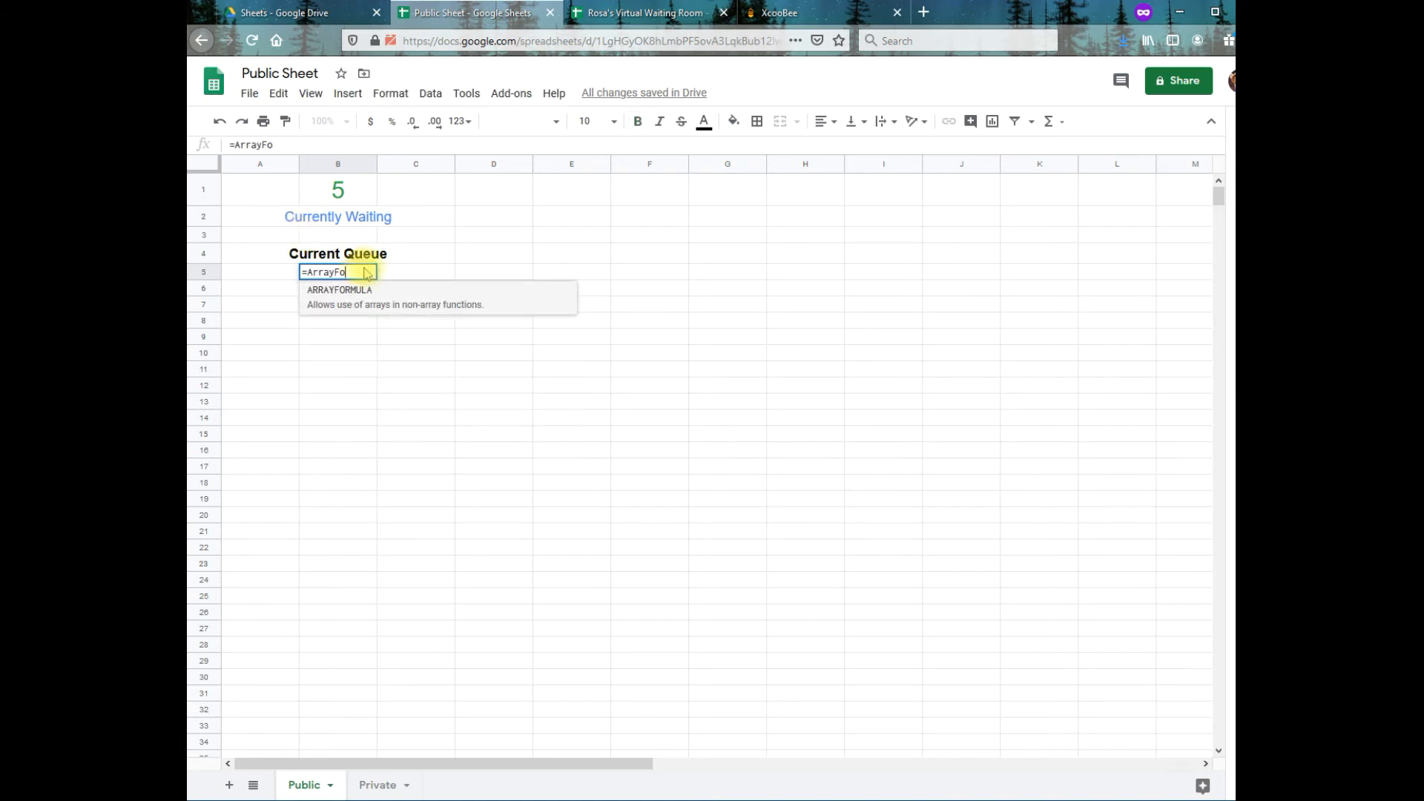
{"action": "left_click", "coordinate": [383, 294]}
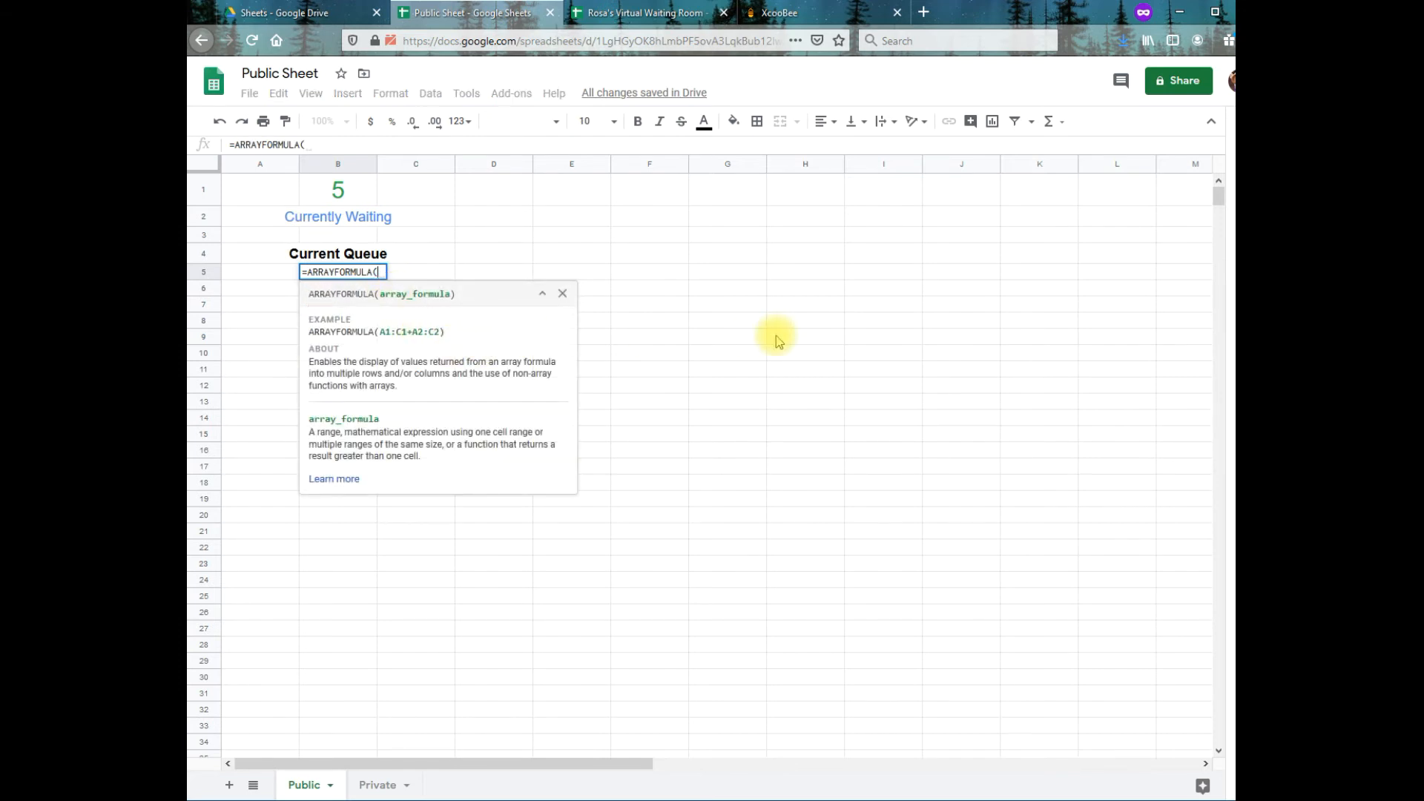
{"action": "type", "text": "priv"}
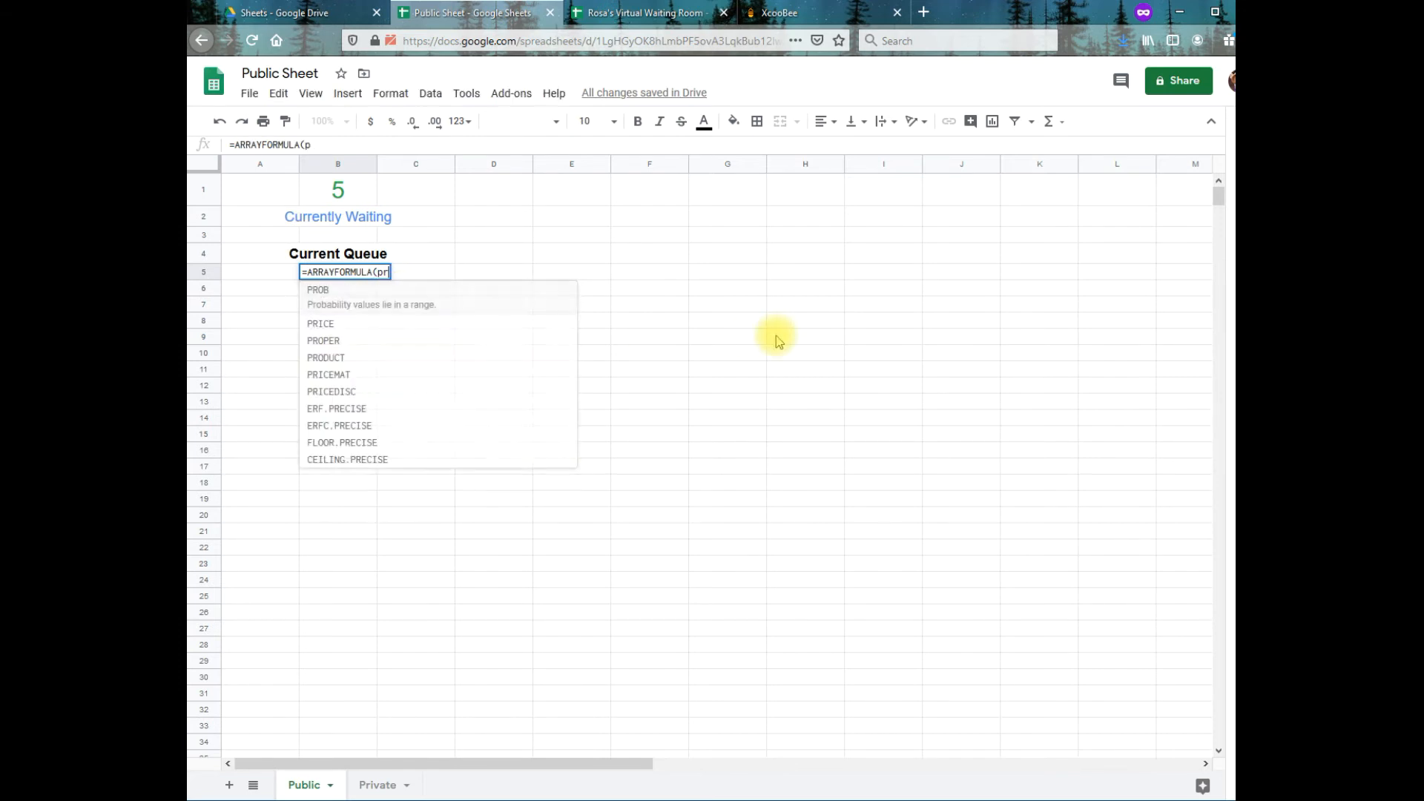
{"action": "key", "text": "BackSpace"}
{"action": "key", "text": "BackSpace"}
{"action": "key", "text": "BackSpace"}
{"action": "key", "text": "BackSpace"}
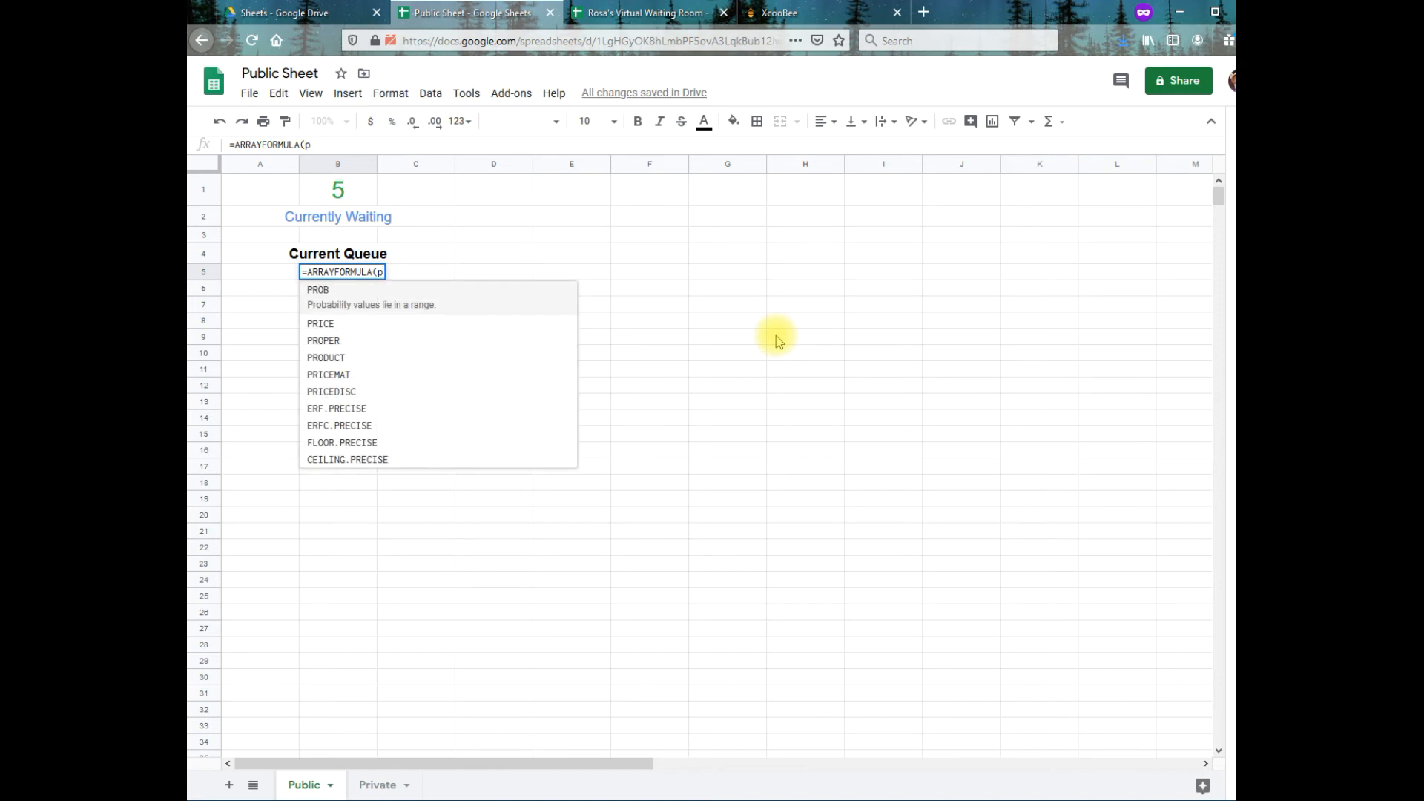
{"action": "type", "text": "Pri"}
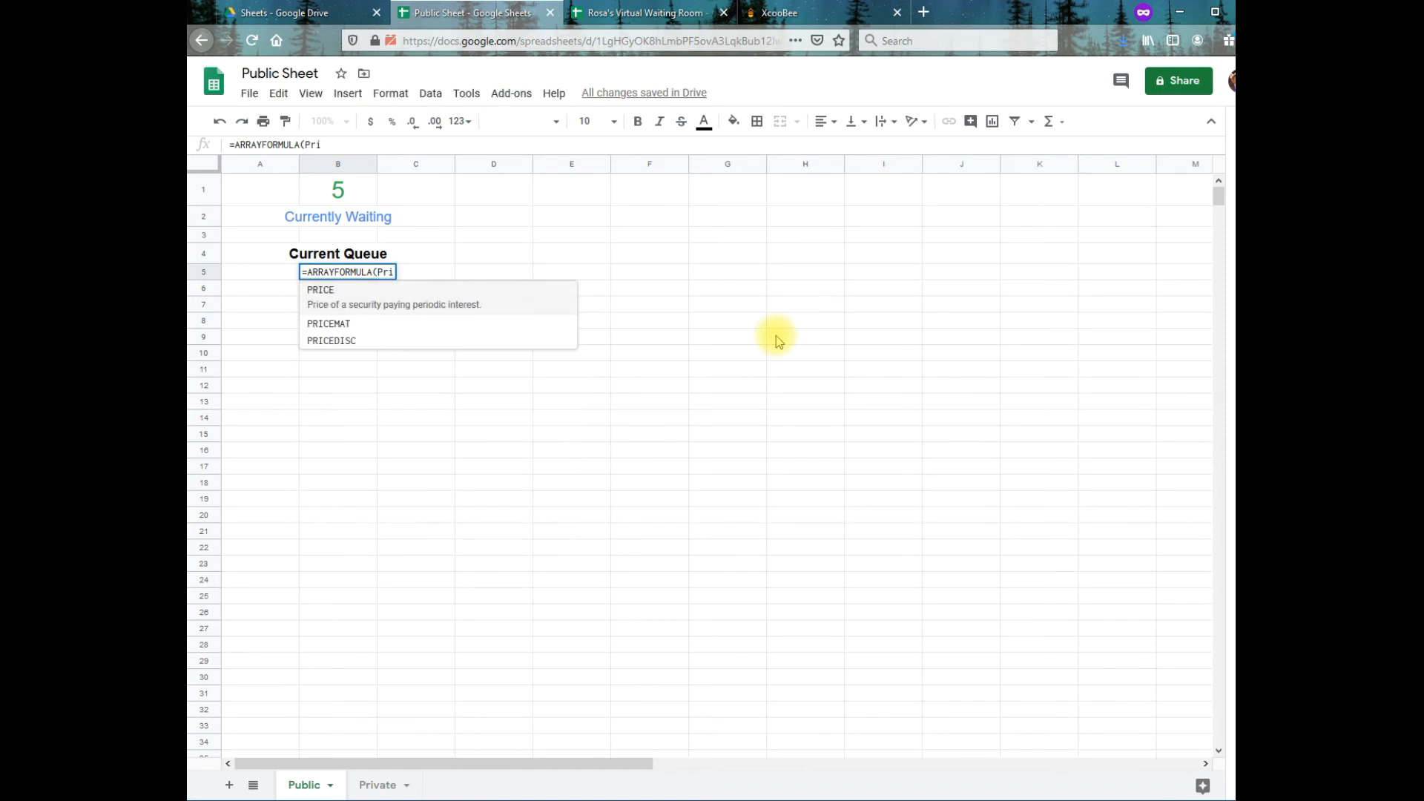
{"action": "type", "text": "vate!"}
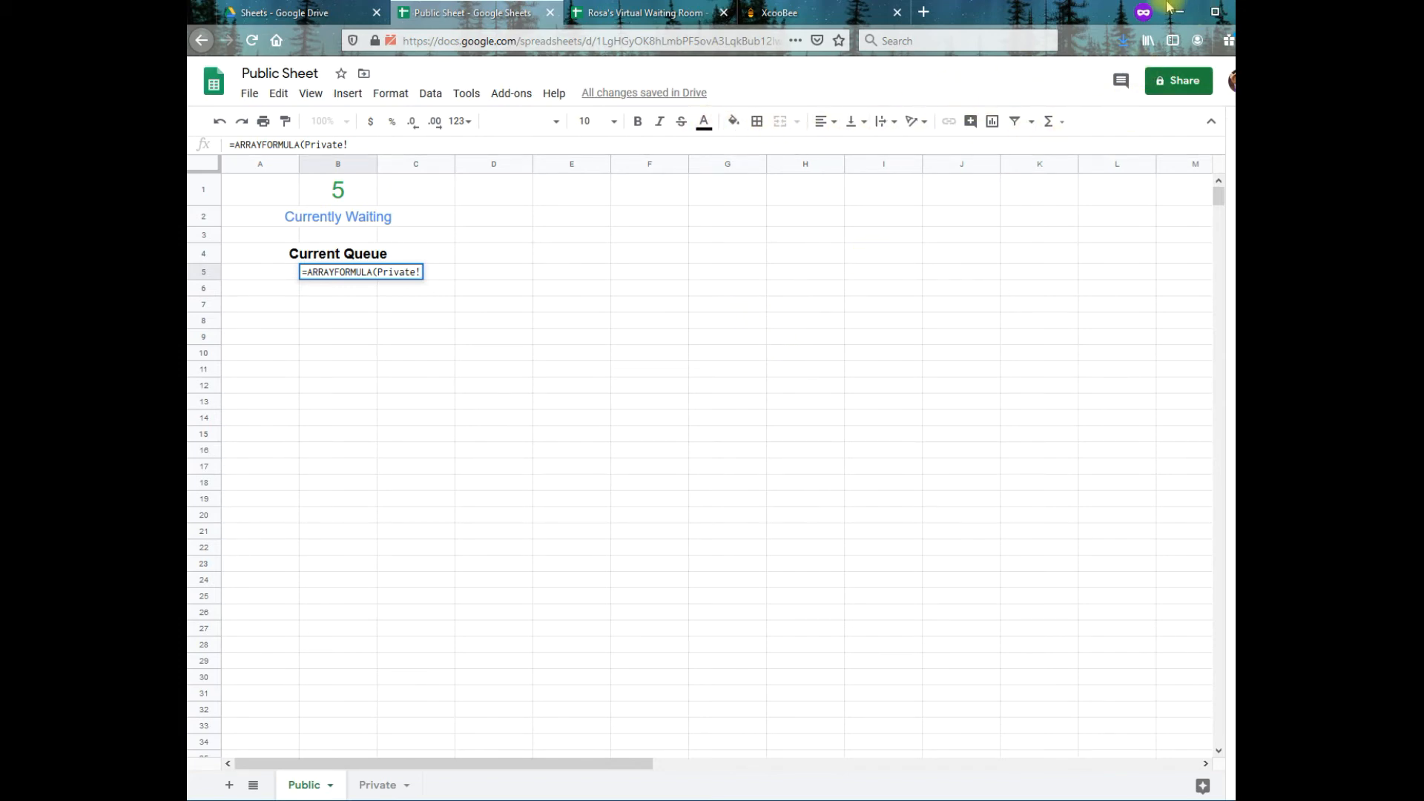
{"action": "type", "text": "C:C"}
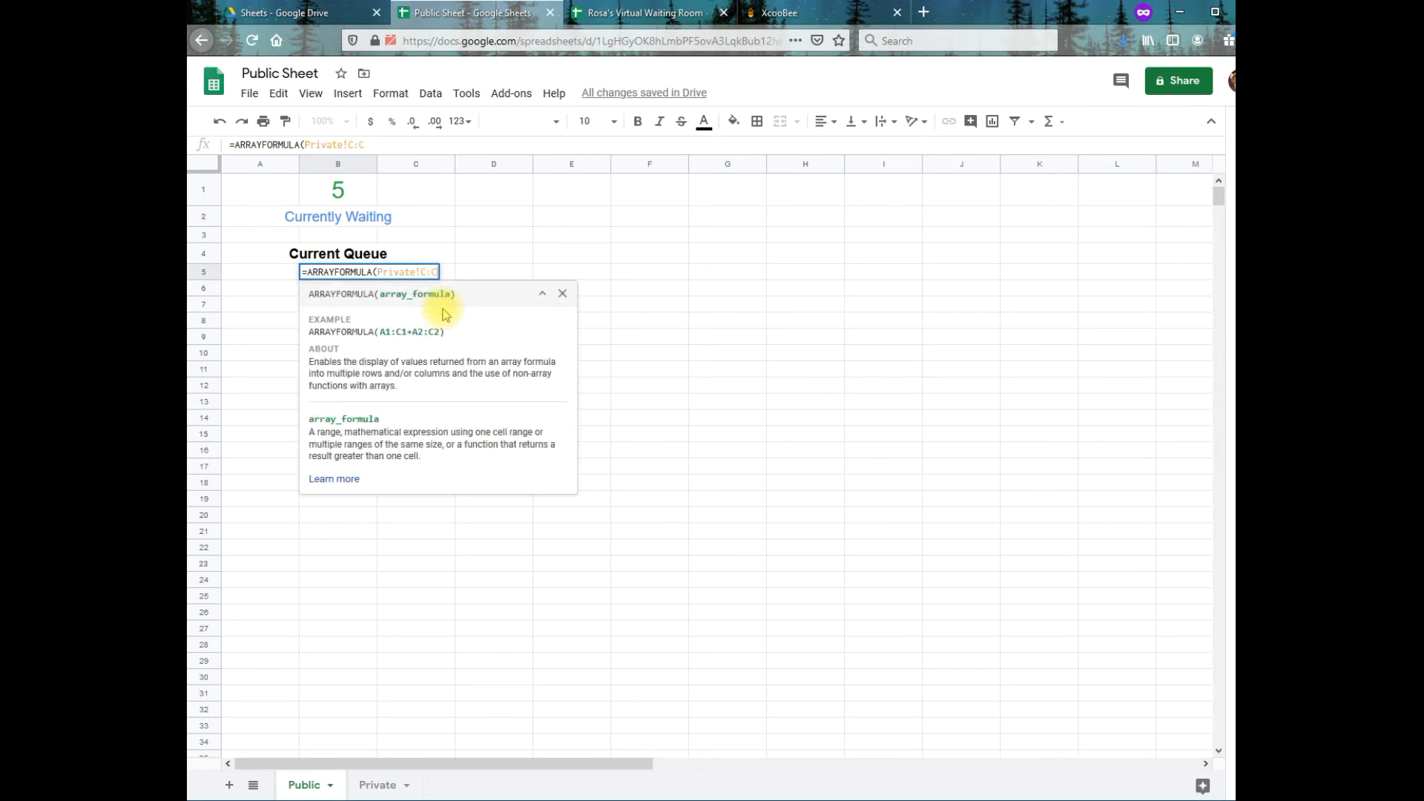
{"action": "type", "text": ")"}
{"action": "key", "text": "Return"}
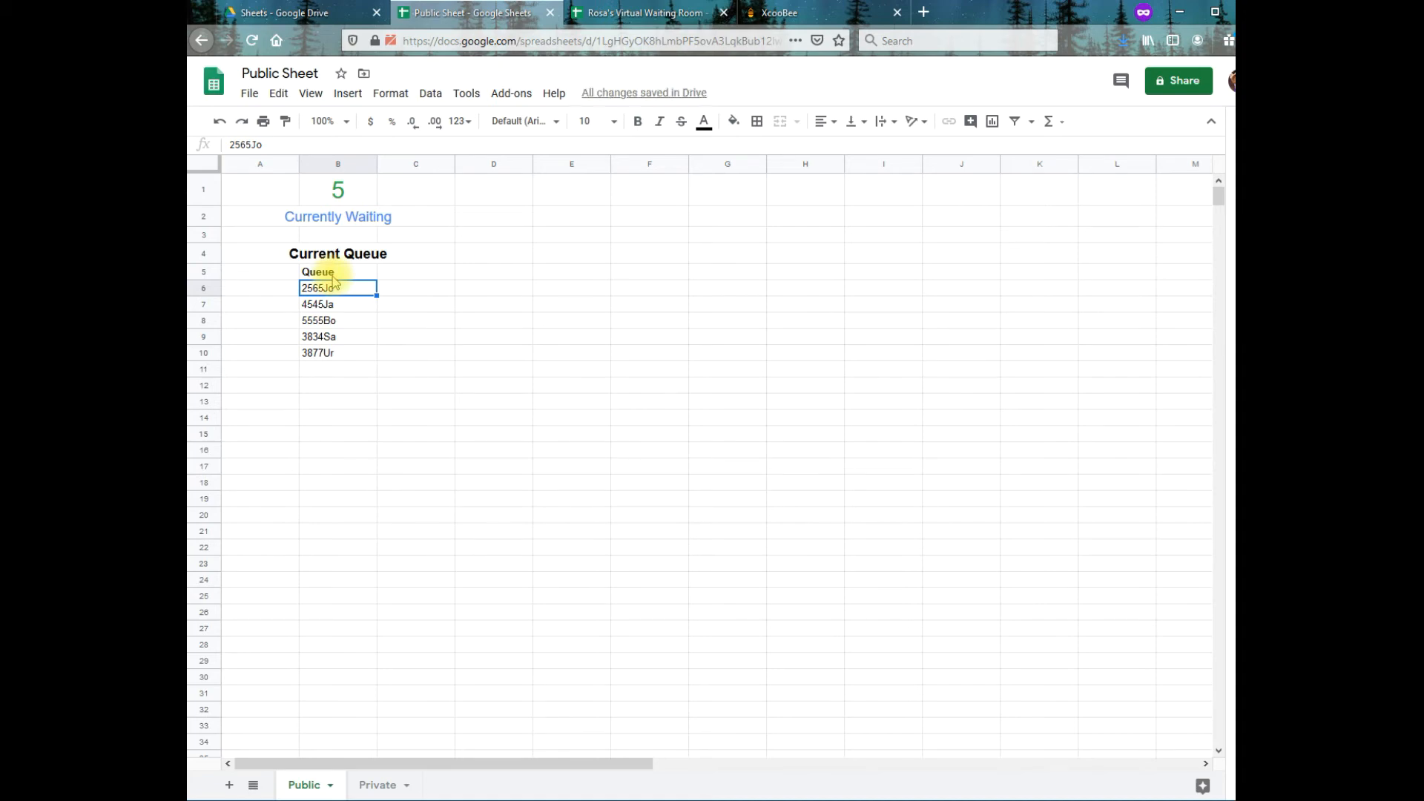
Set the font size of the "Queue" label in cell B5 to 12
{"action": "left_click", "coordinate": [324, 273]}
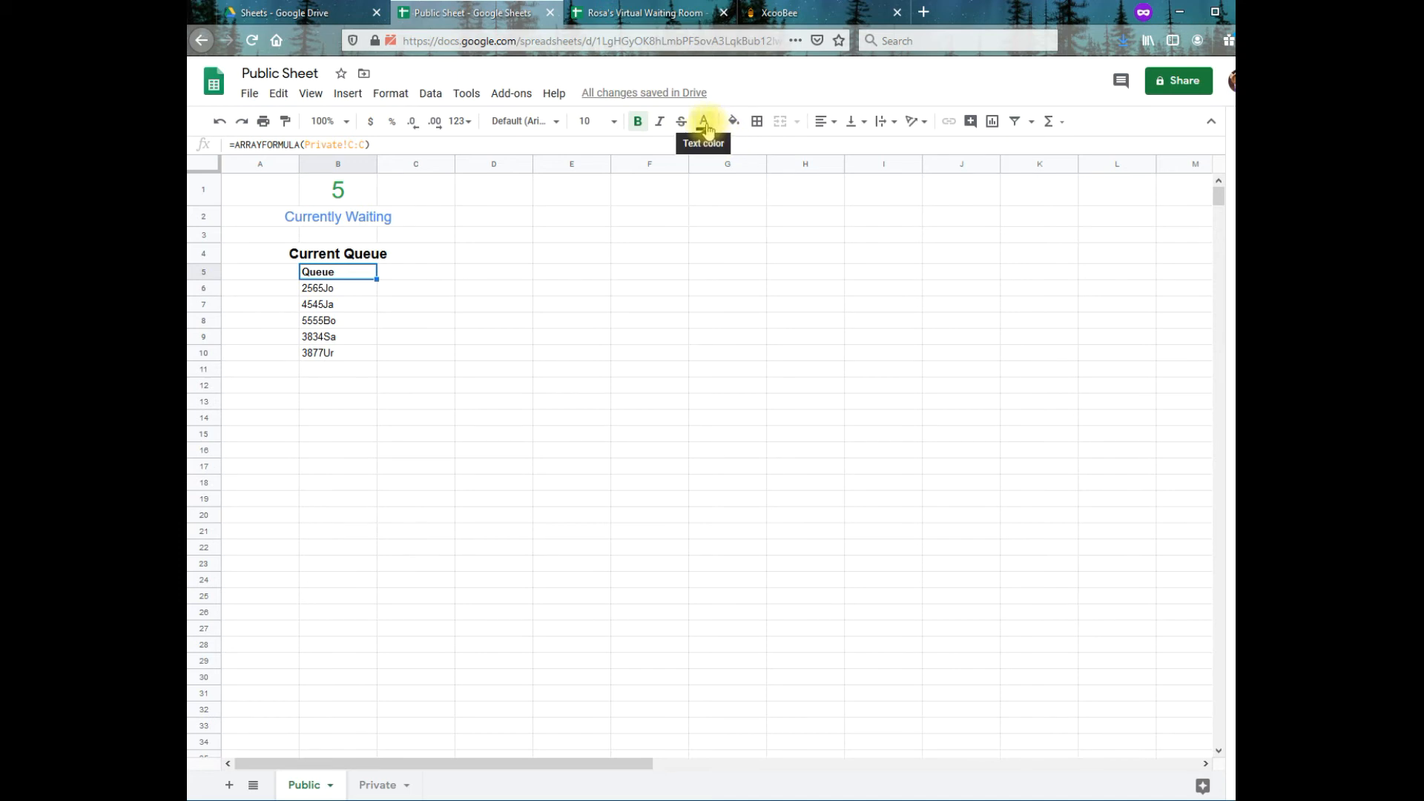
{"action": "left_click", "coordinate": [613, 121]}
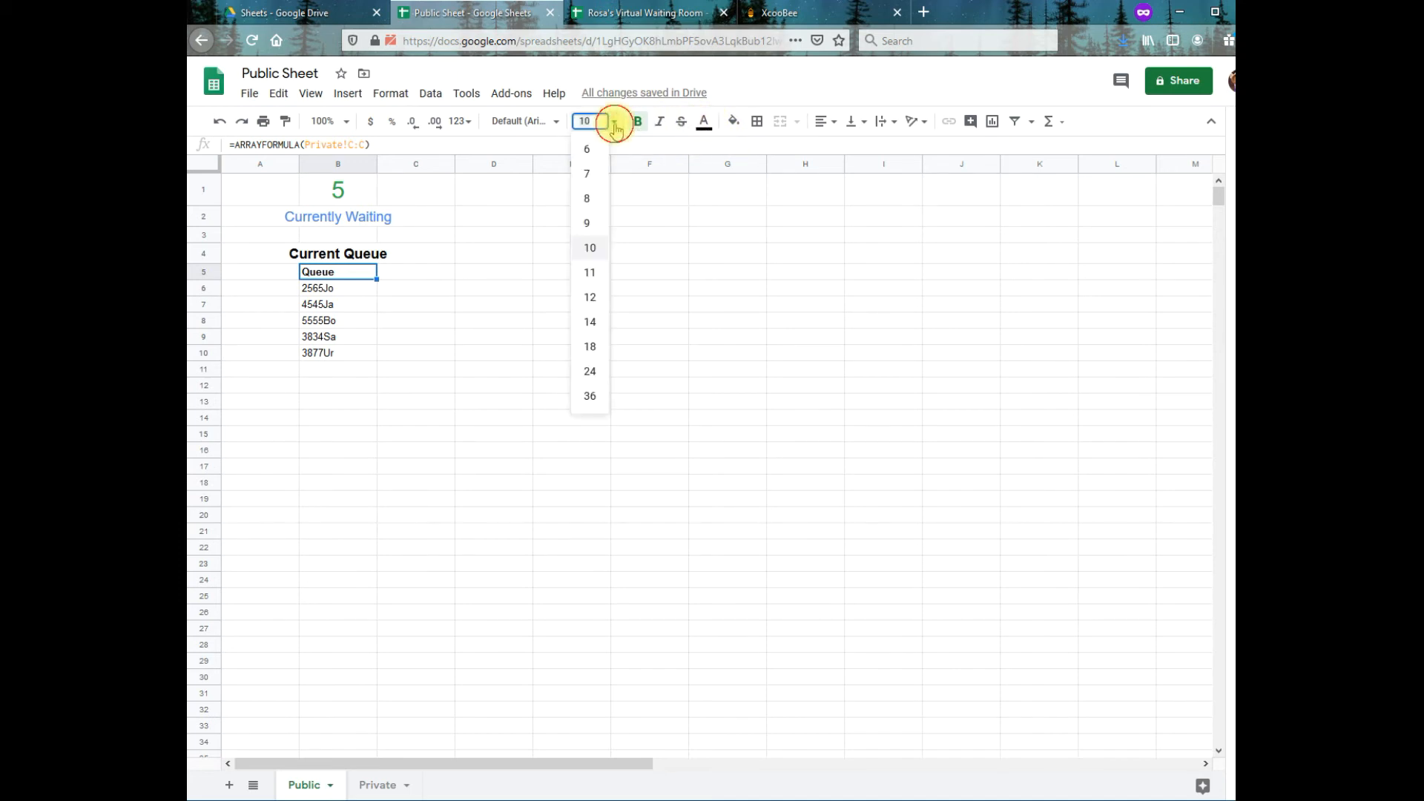
{"action": "left_click", "coordinate": [590, 297]}
Set the font size of the queue entries in B6:B10 to 14
{"action": "left_click", "coordinate": [345, 290]}
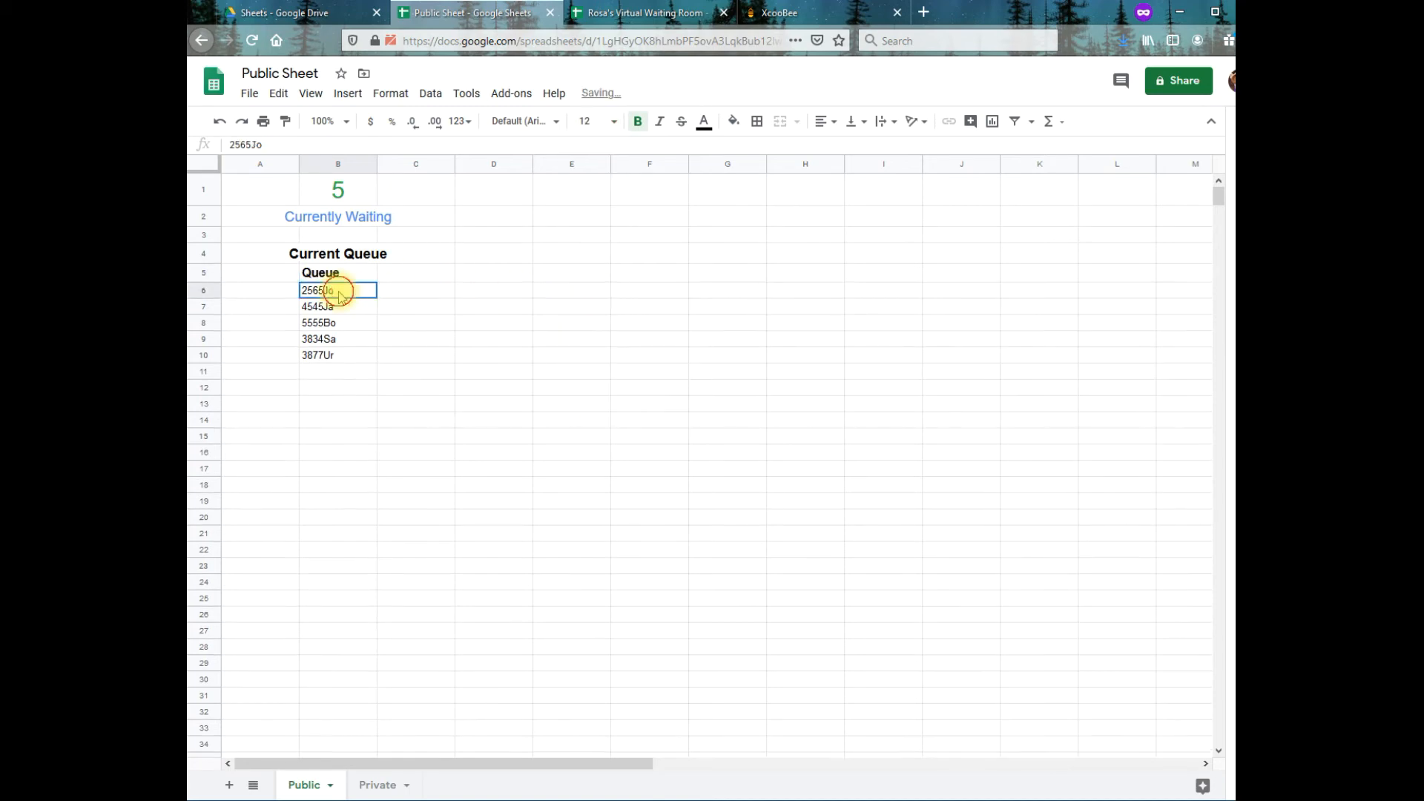
{"action": "left_click", "coordinate": [358, 354], "text": "shift"}
{"action": "left_click", "coordinate": [613, 120]}
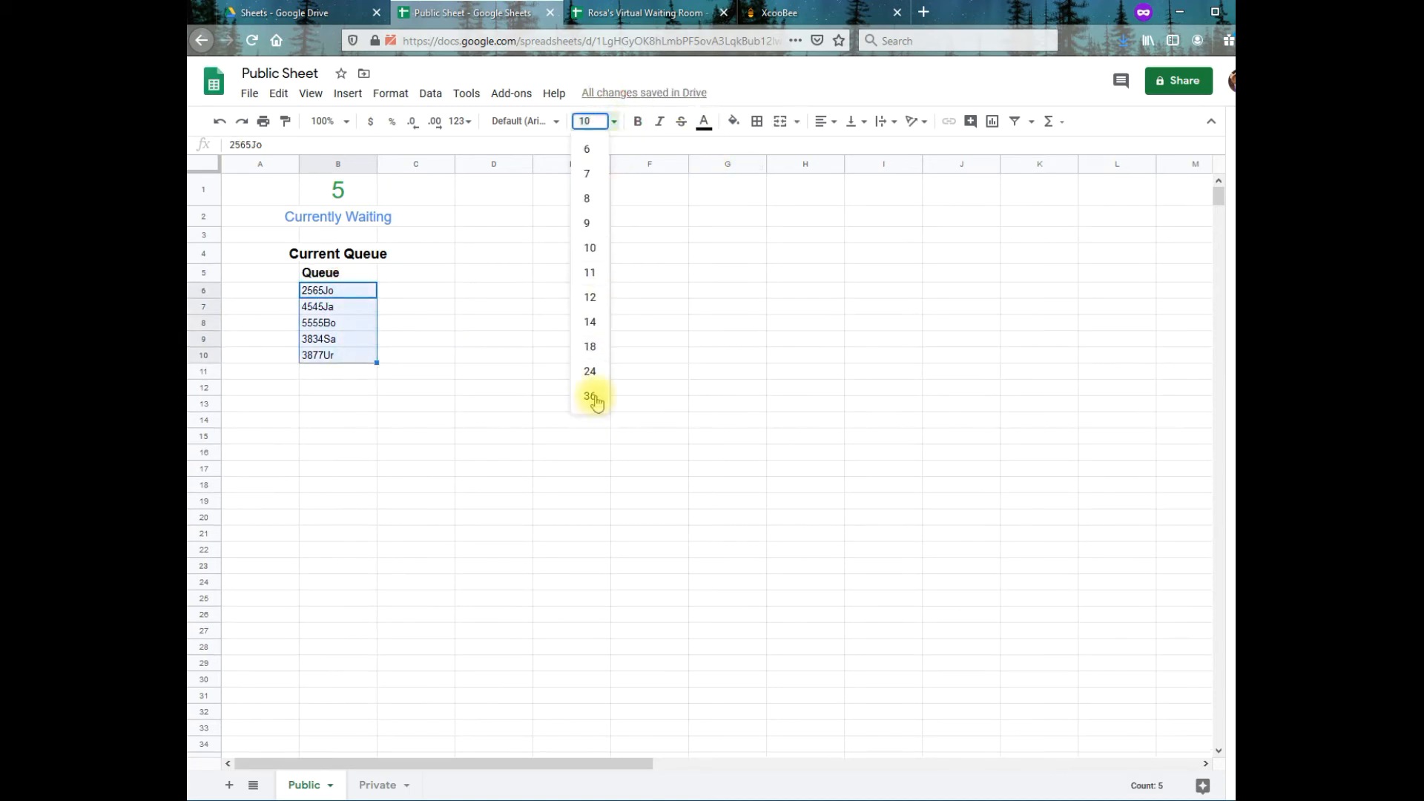
{"action": "left_click", "coordinate": [591, 372]}
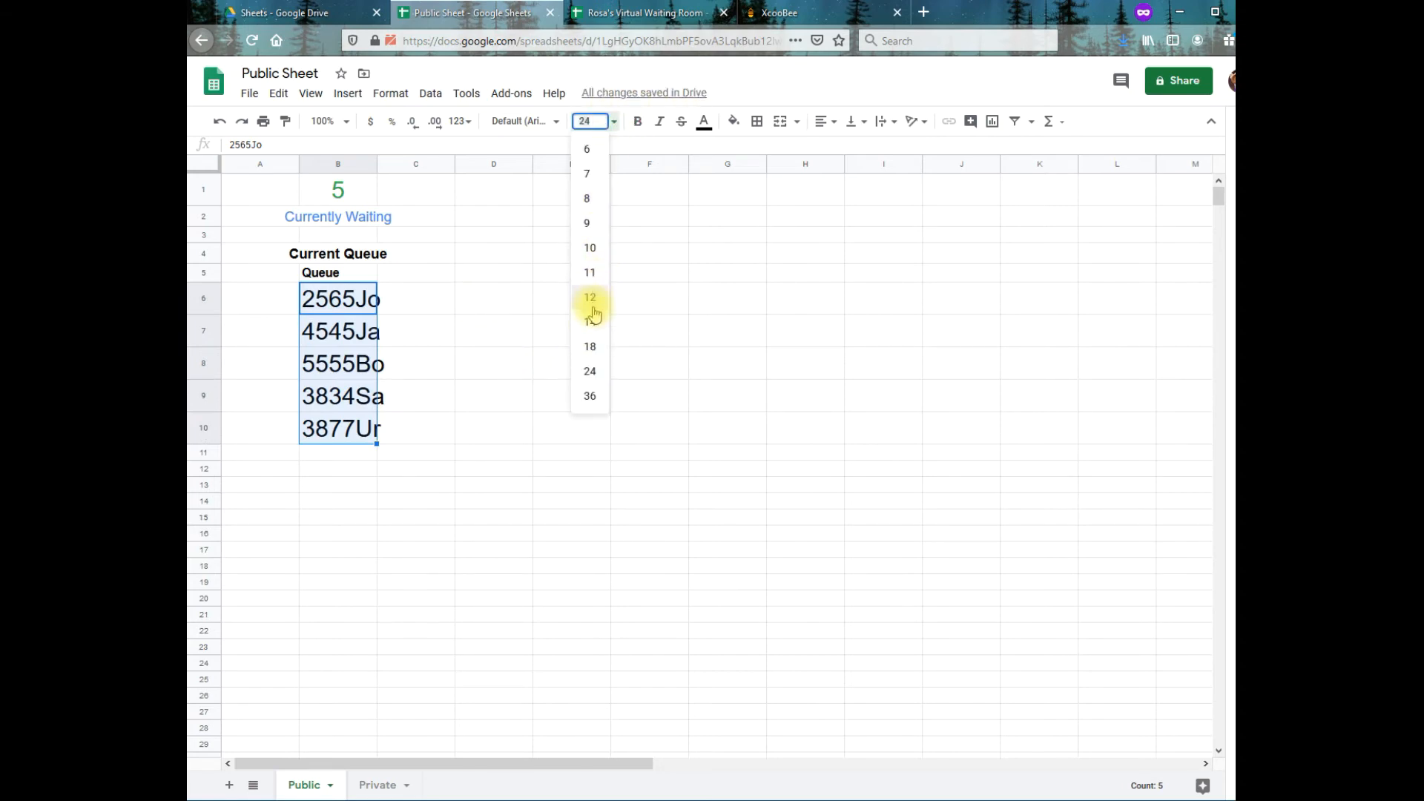
{"action": "left_click", "coordinate": [591, 321]}
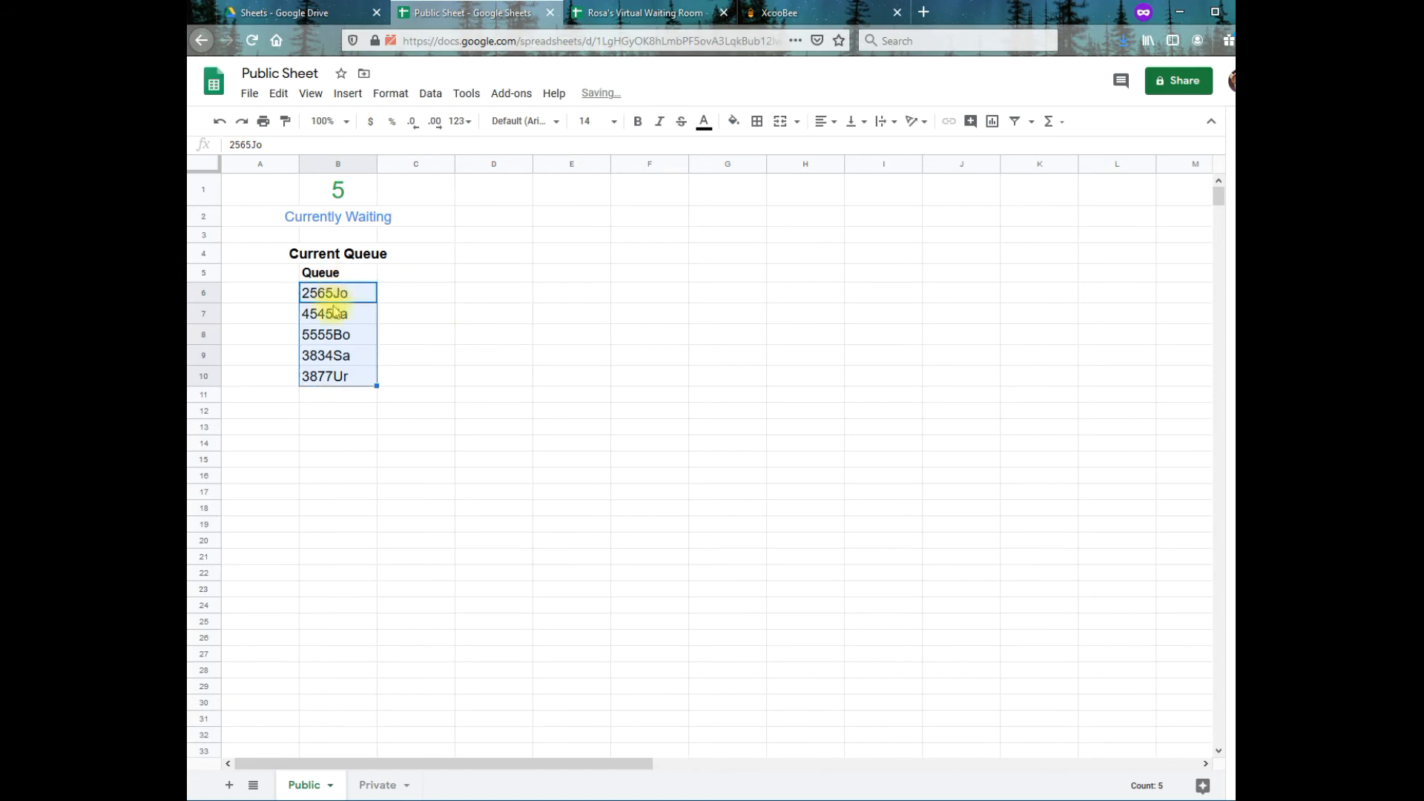
{"action": "left_click", "coordinate": [461, 380]}
{"action": "left_click", "coordinate": [255, 291]}
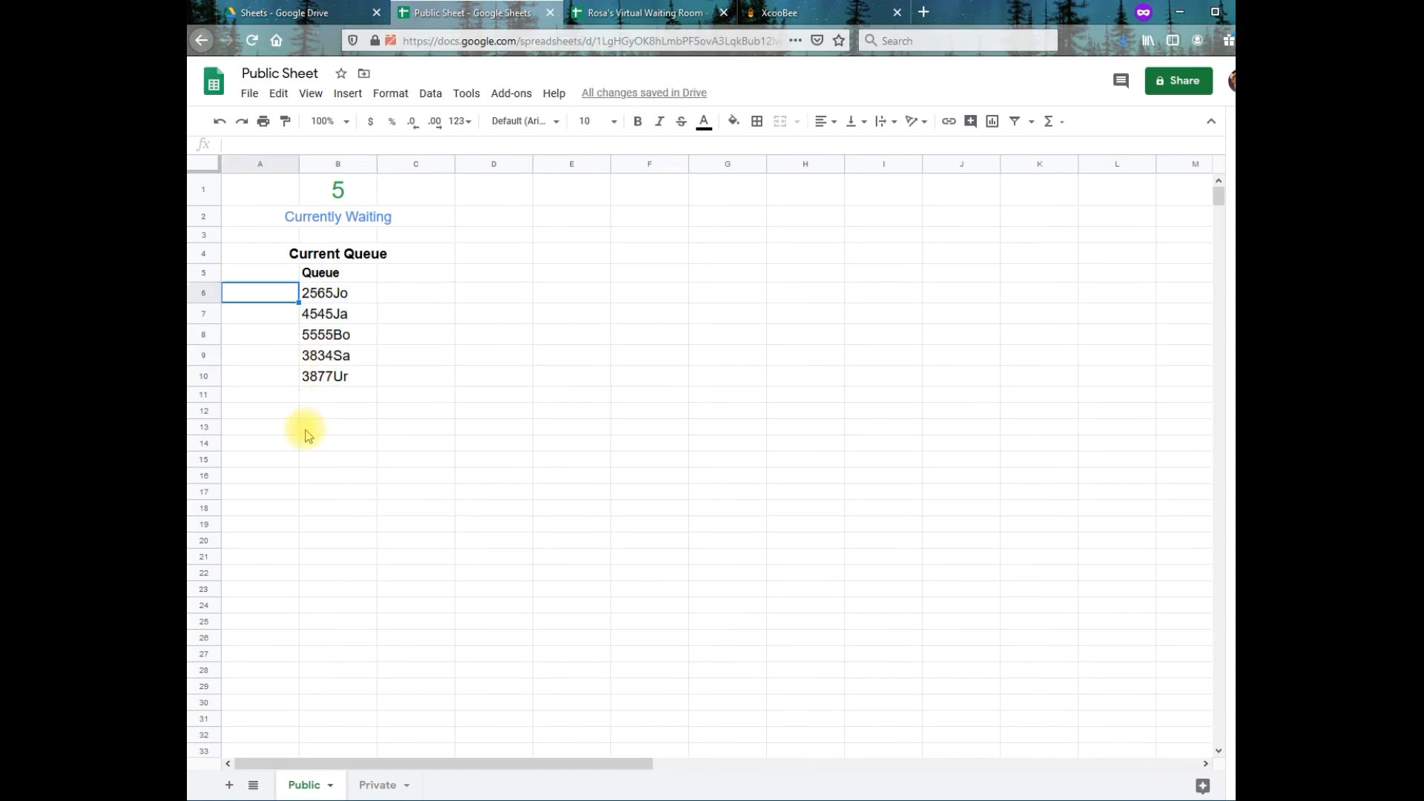
Number the queue entries 1 to 5 in cells A6:A10 of the Public sheet
{"action": "key", "text": "Return"}
{"action": "type", "text": "2"}
{"action": "key", "text": "Return"}
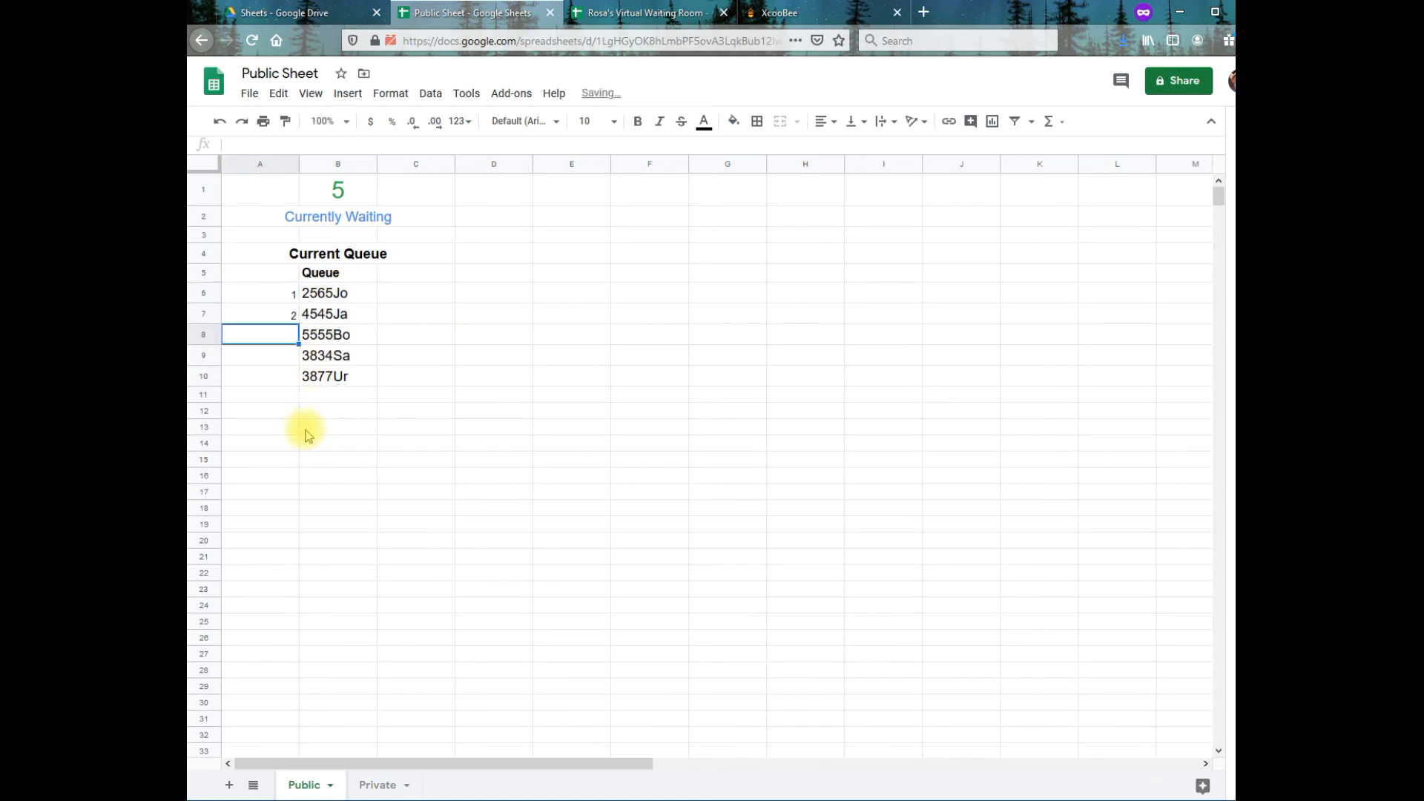
{"action": "type", "text": "3"}
{"action": "key", "text": "Return"}
{"action": "type", "text": "4"}
{"action": "key", "text": "Return"}
{"action": "type", "text": "5"}
{"action": "key", "text": "Return"}
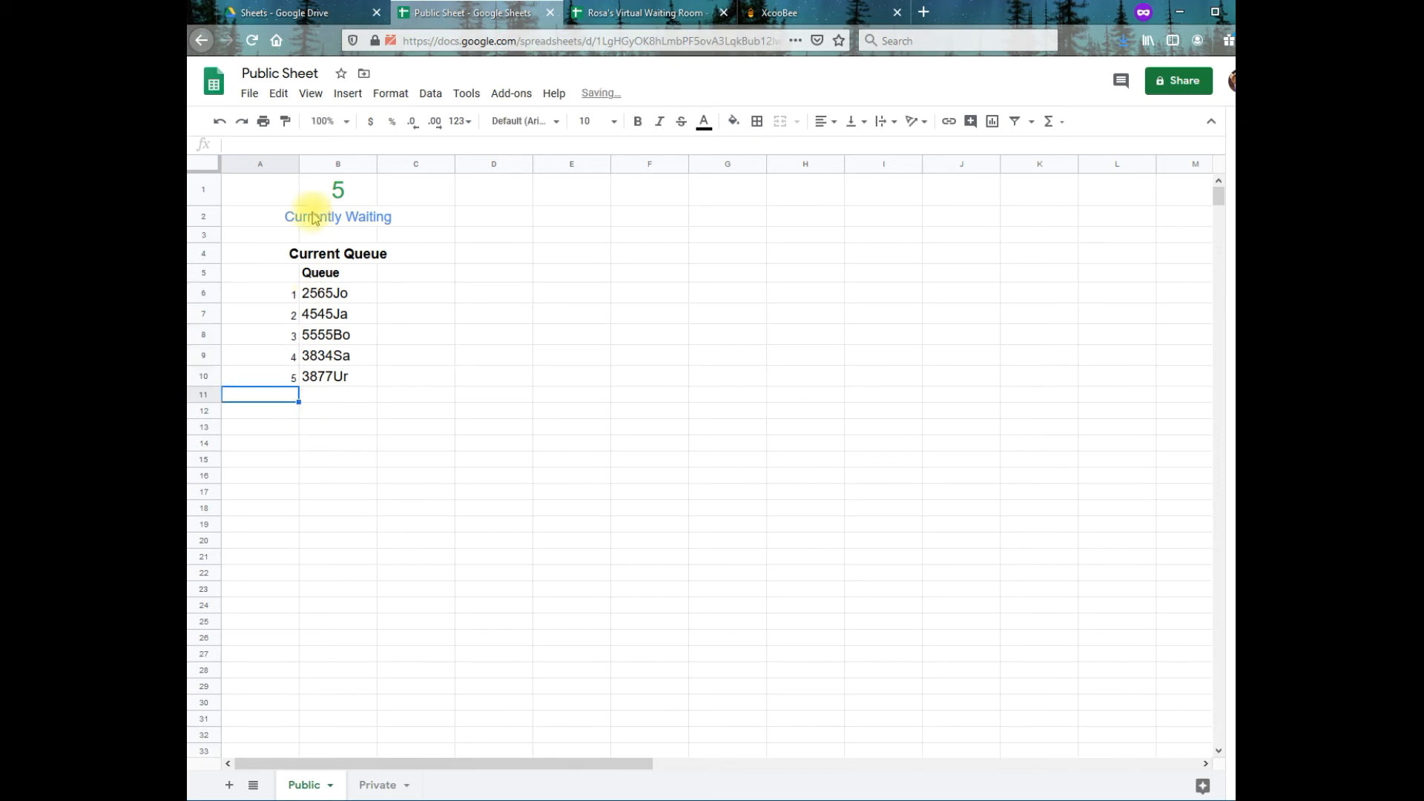
Extend the number series in column A down to 23 in row 28
{"action": "left_click", "coordinate": [282, 294]}
{"action": "left_click_drag", "start_coordinate": [279, 331], "coordinate": [309, 669]}
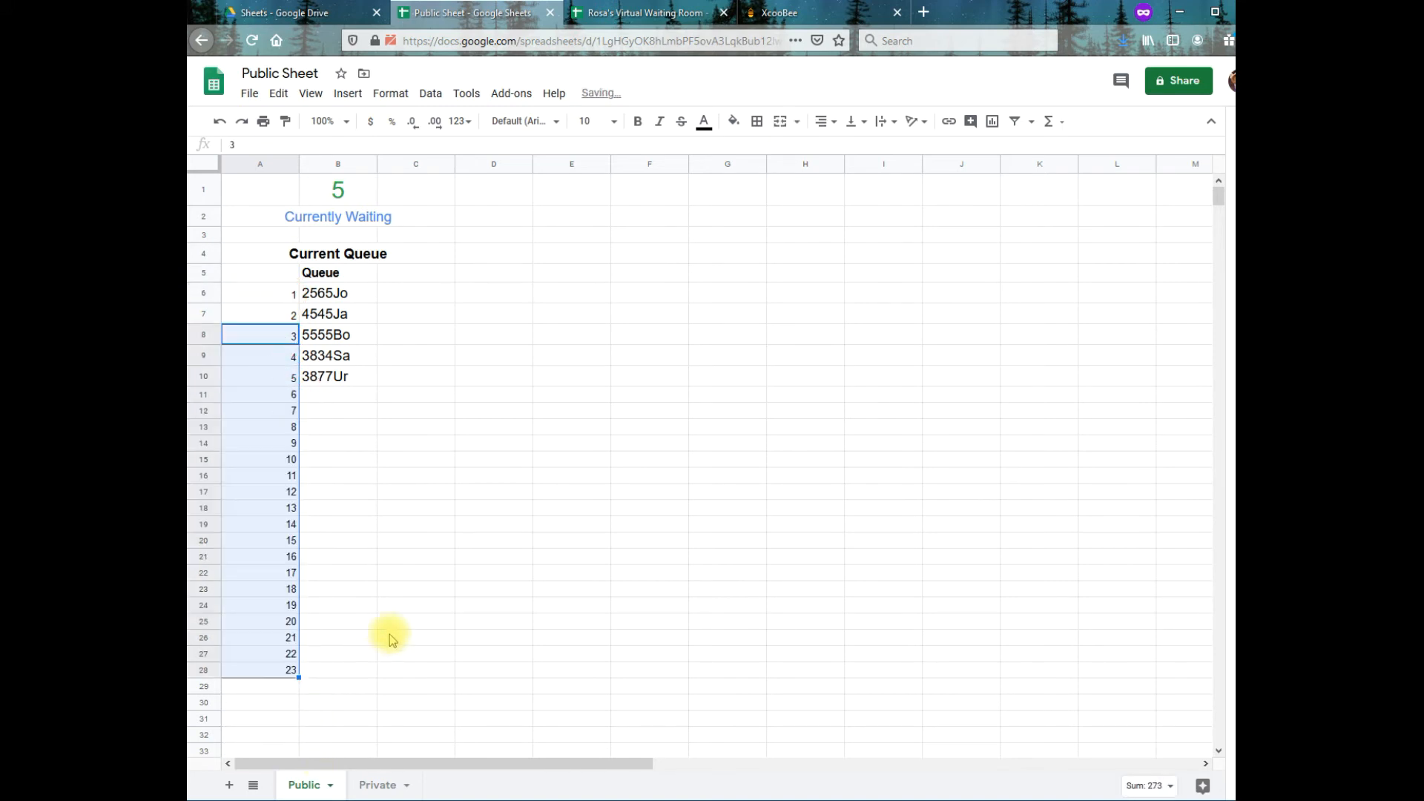
{"action": "left_click", "coordinate": [404, 589]}
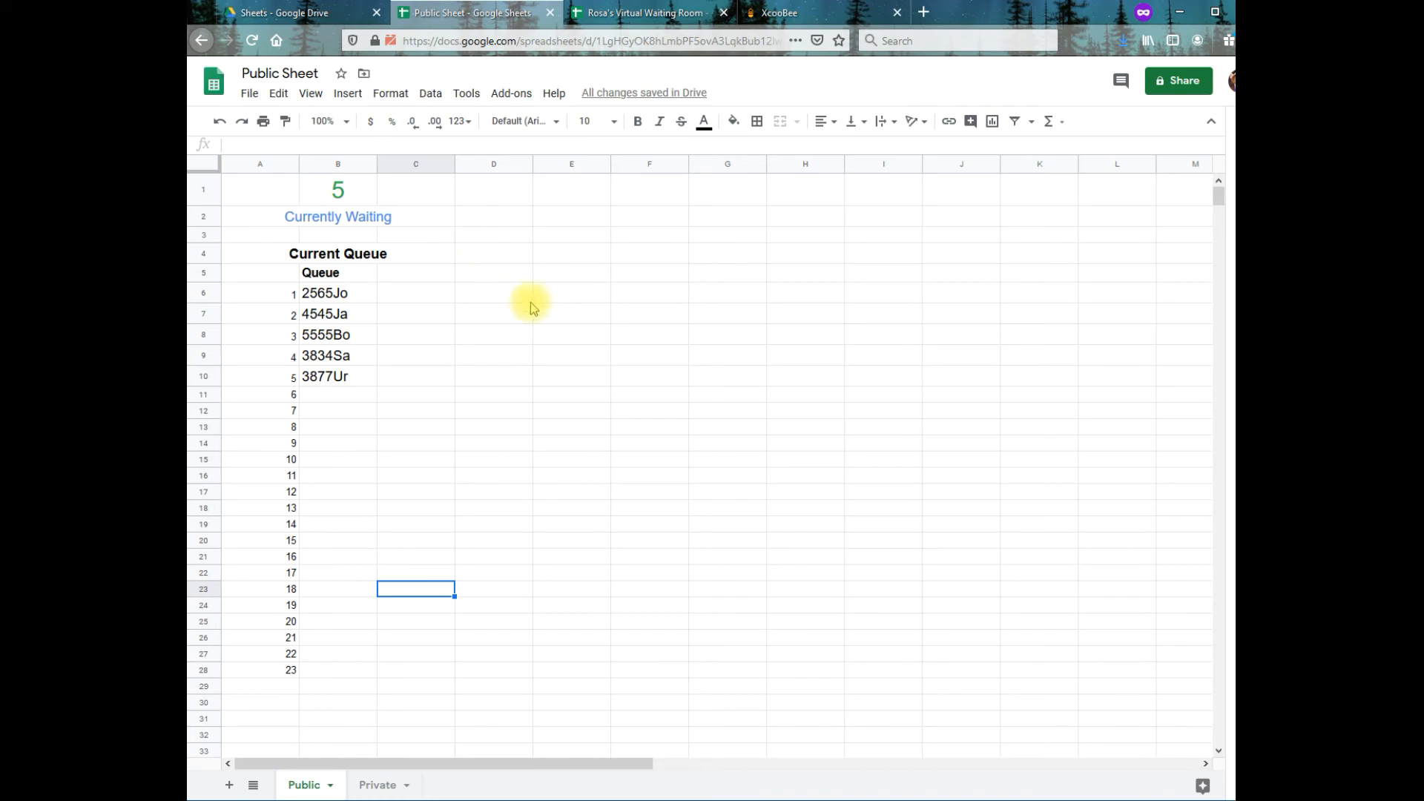
Hide the Private sheet and turn off the formula bar
{"action": "left_click", "coordinate": [399, 784]}
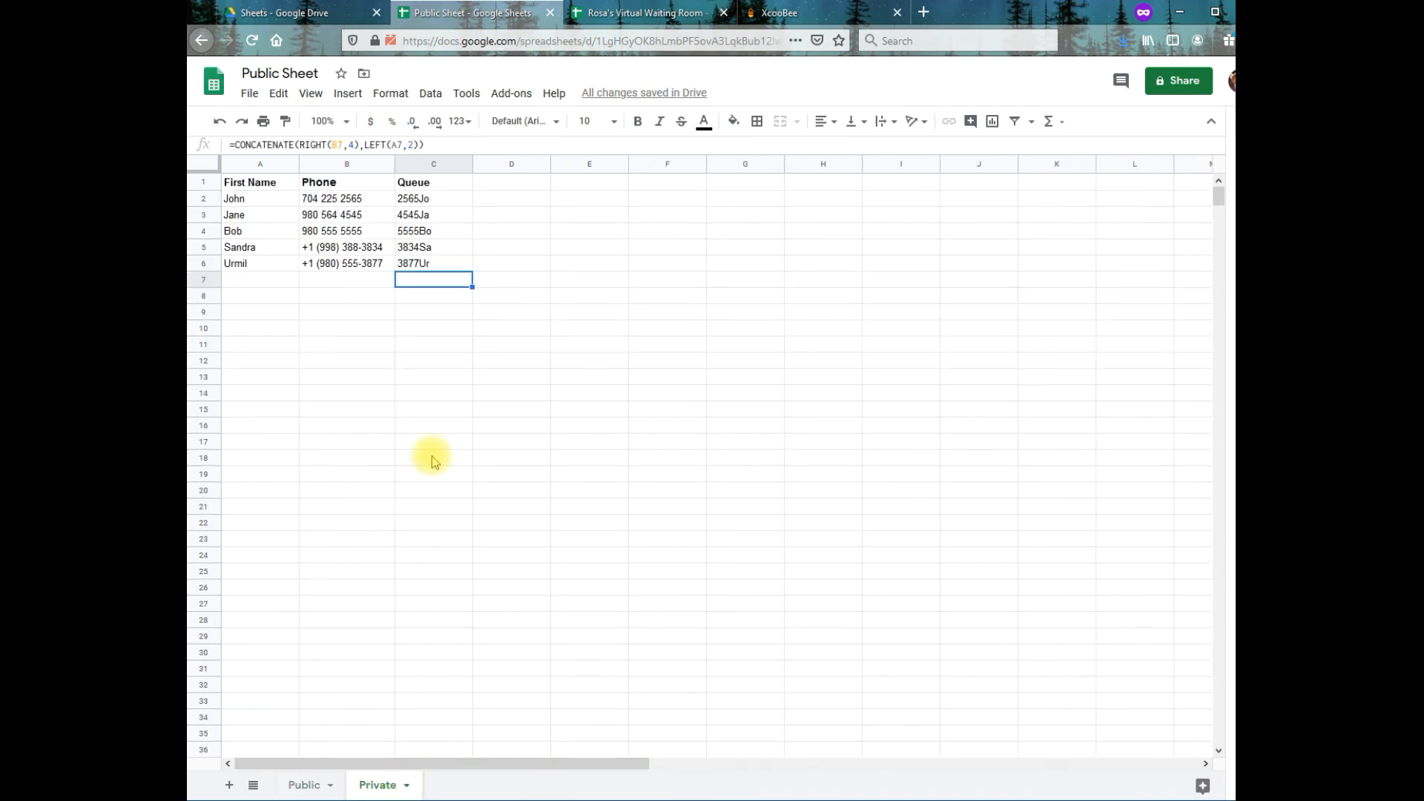
{"action": "left_click", "coordinate": [407, 785]}
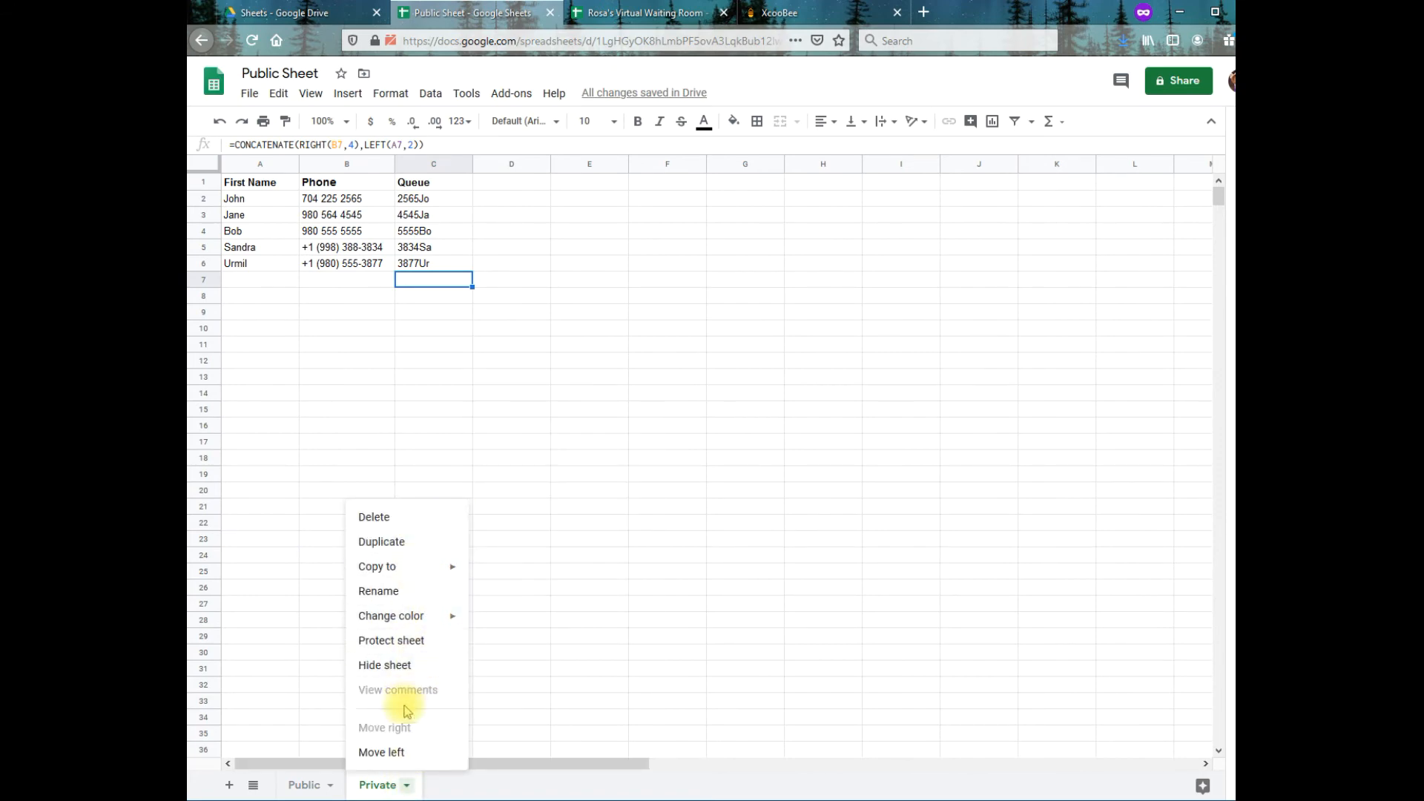
{"action": "left_click", "coordinate": [408, 678]}
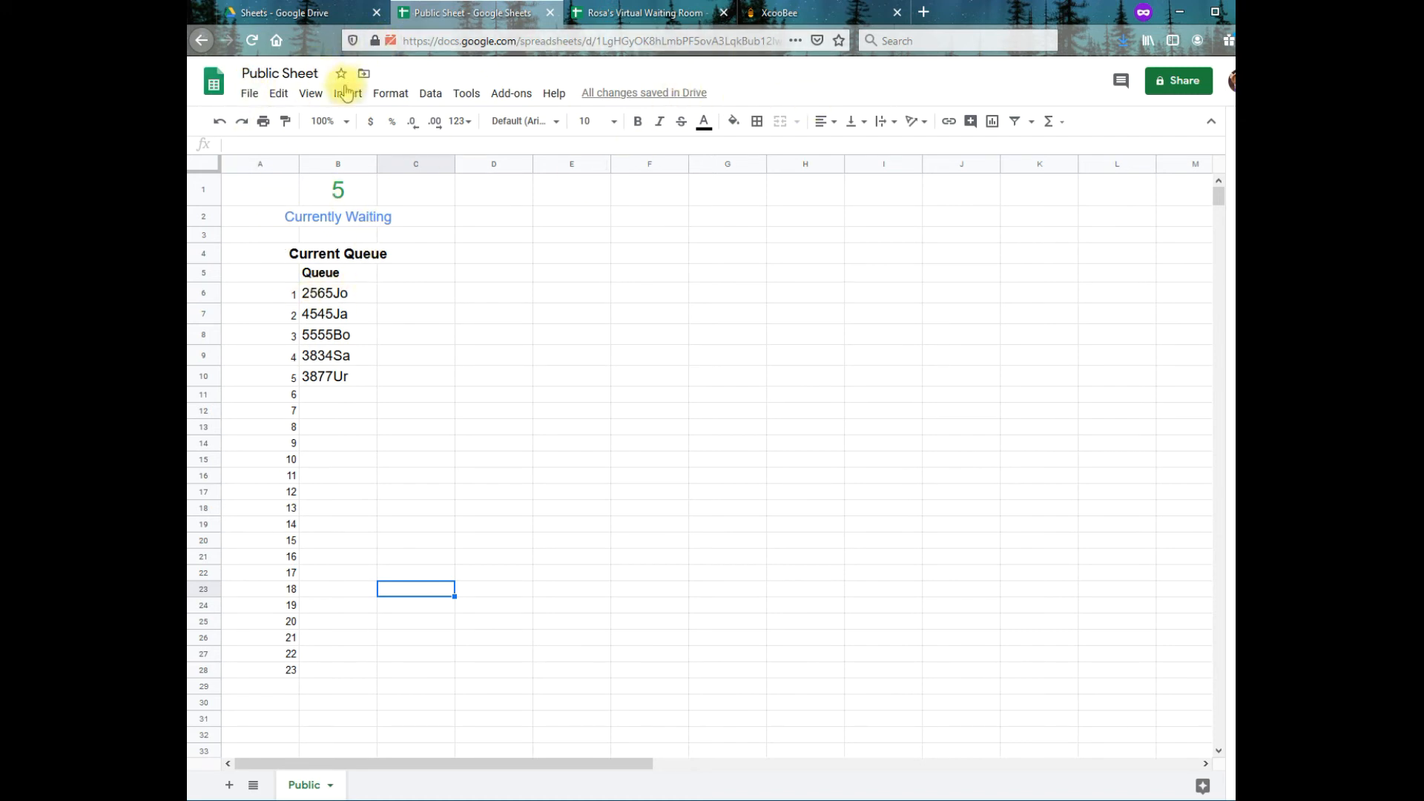
{"action": "left_click", "coordinate": [311, 93]}
{"action": "left_click", "coordinate": [336, 225]}
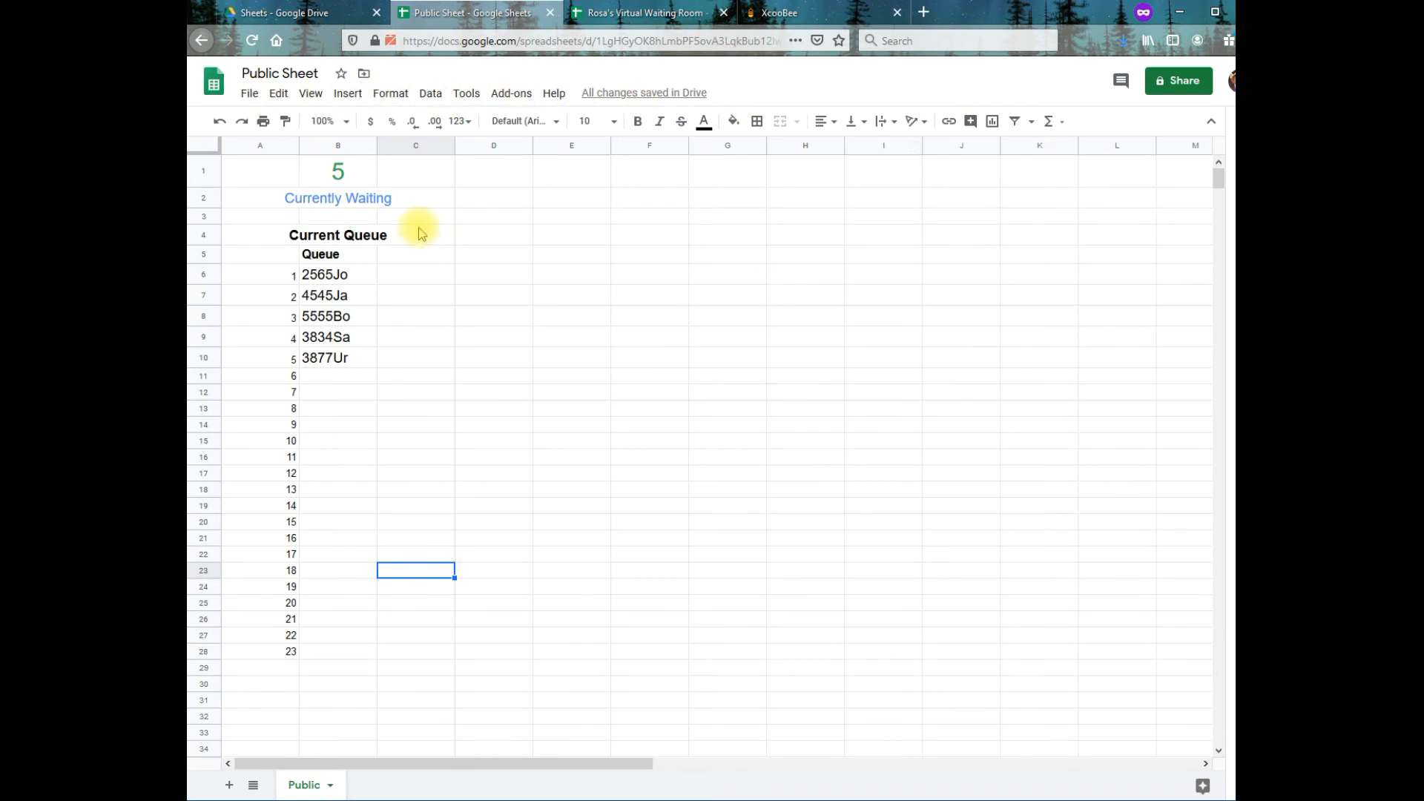
Publish only the Public sheet to the web as an embed, with automatic republishing when changes are made
{"action": "left_click", "coordinate": [250, 95]}
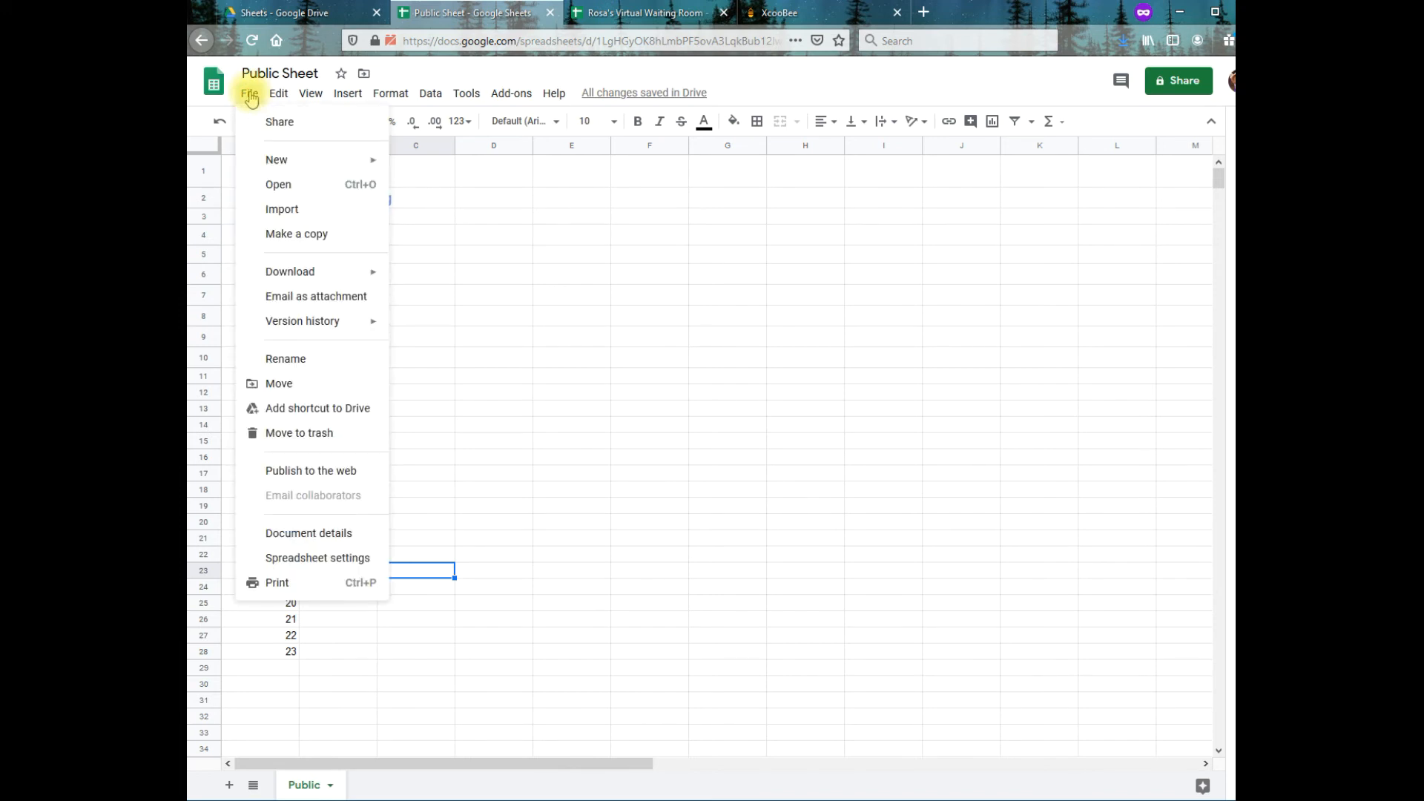
{"action": "left_click", "coordinate": [327, 475]}
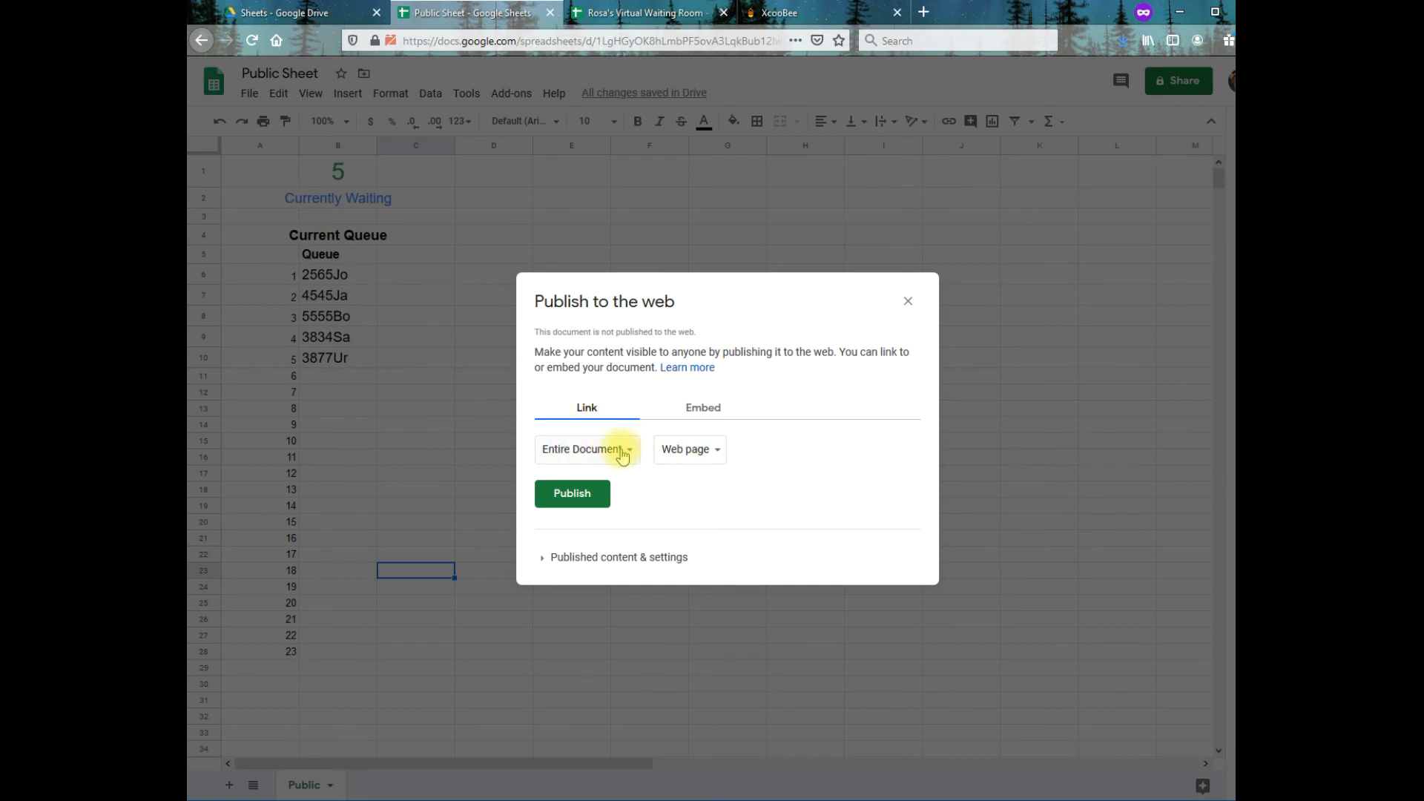
{"action": "left_click", "coordinate": [712, 408]}
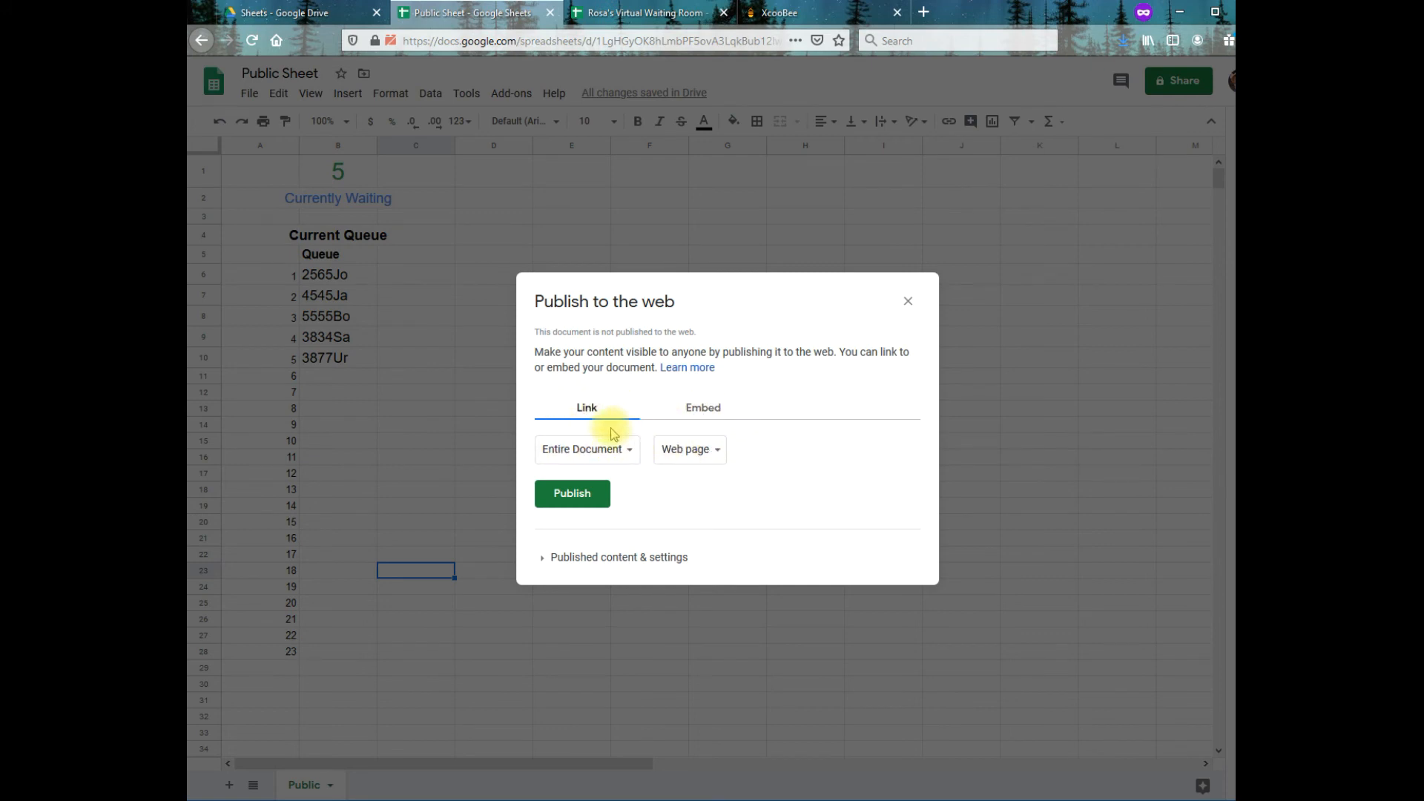
{"action": "left_click", "coordinate": [708, 407]}
{"action": "left_click", "coordinate": [621, 460]}
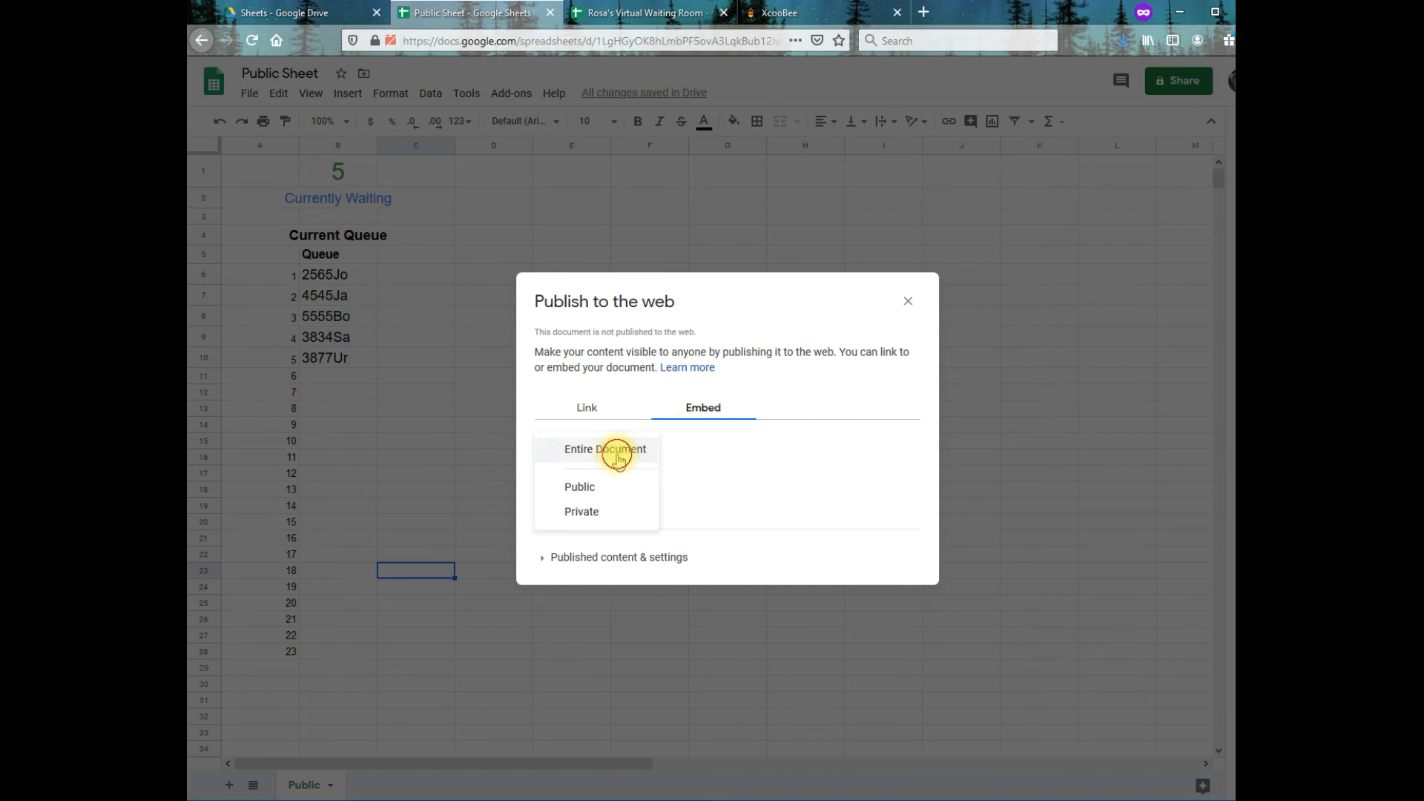
{"action": "left_click", "coordinate": [576, 490]}
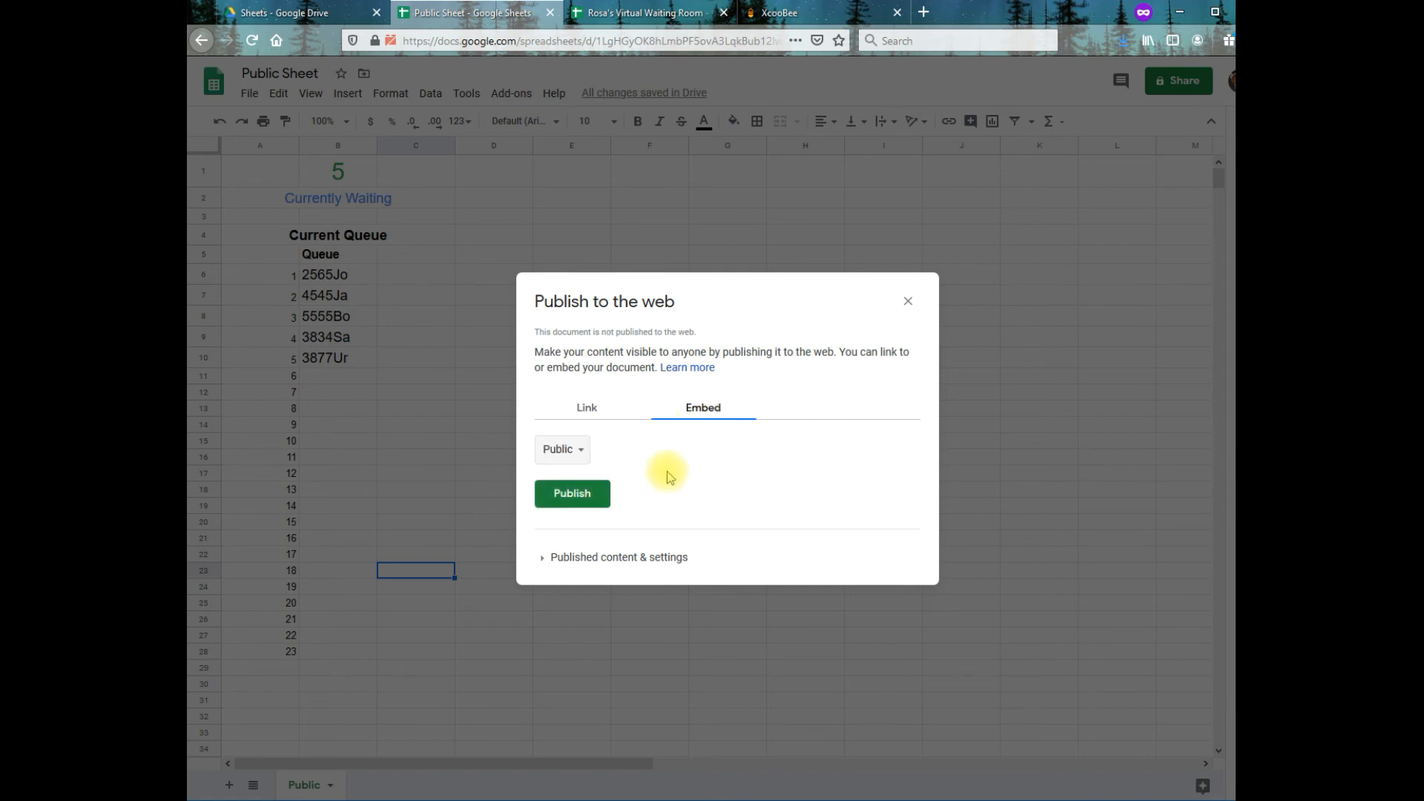
{"action": "left_click", "coordinate": [544, 558]}
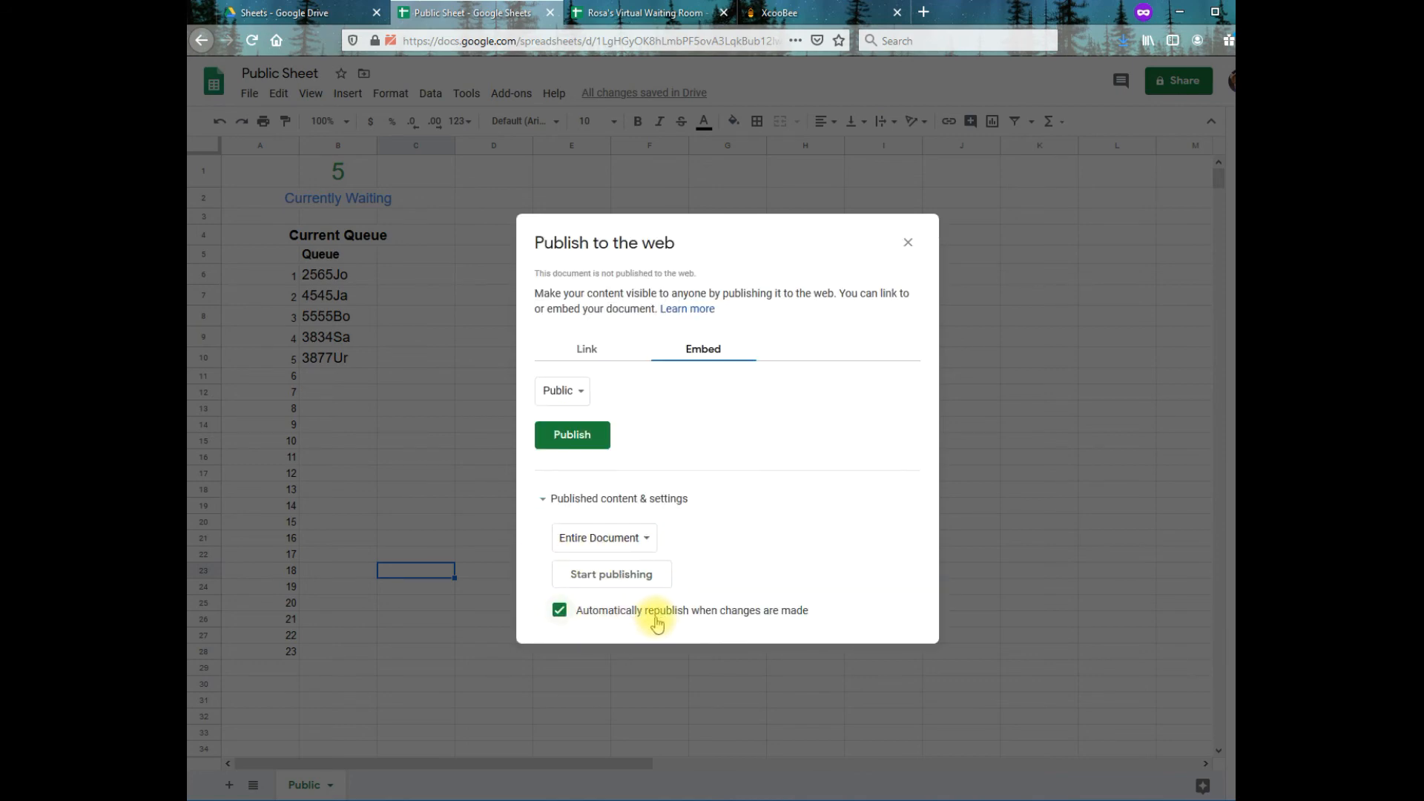
{"action": "left_click", "coordinate": [584, 439]}
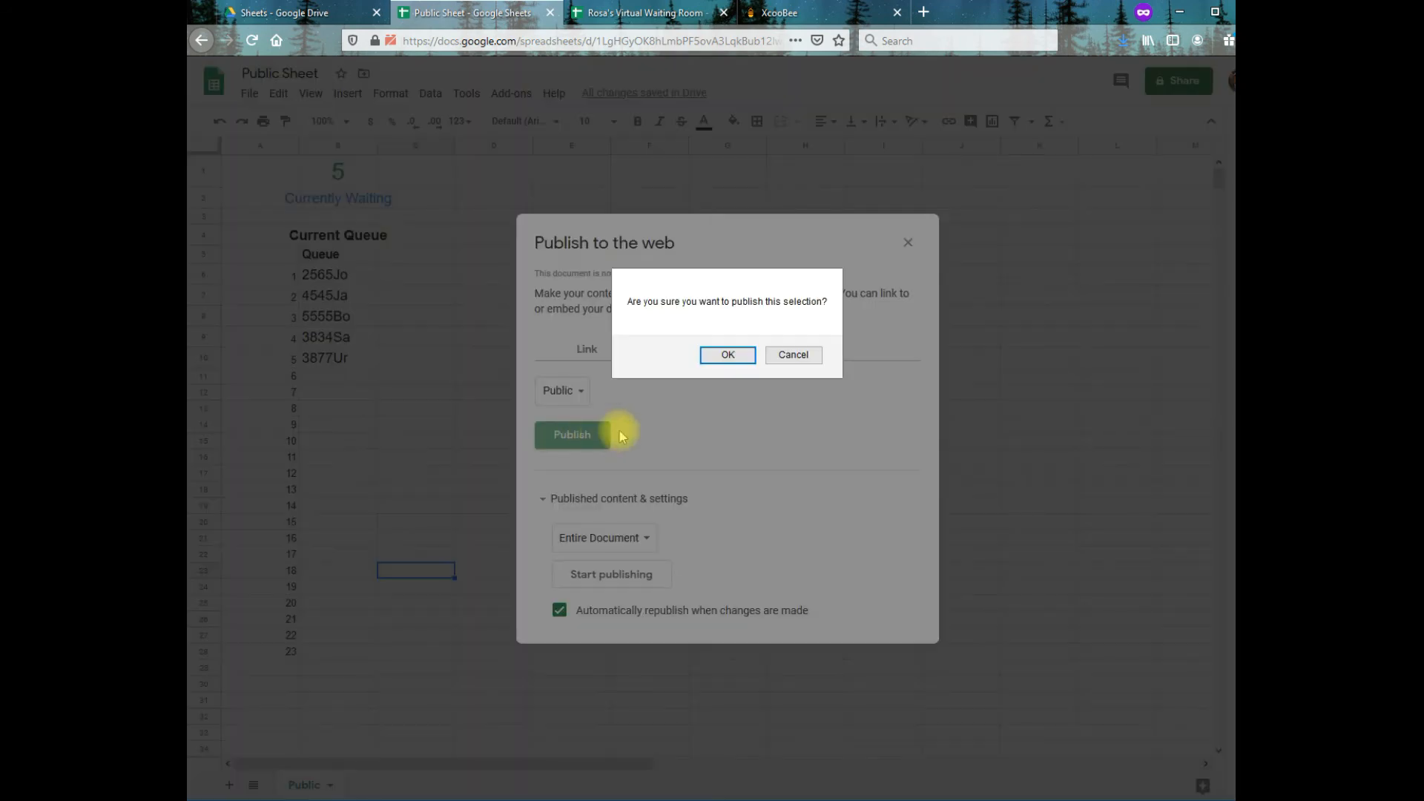
{"action": "left_click", "coordinate": [727, 355]}
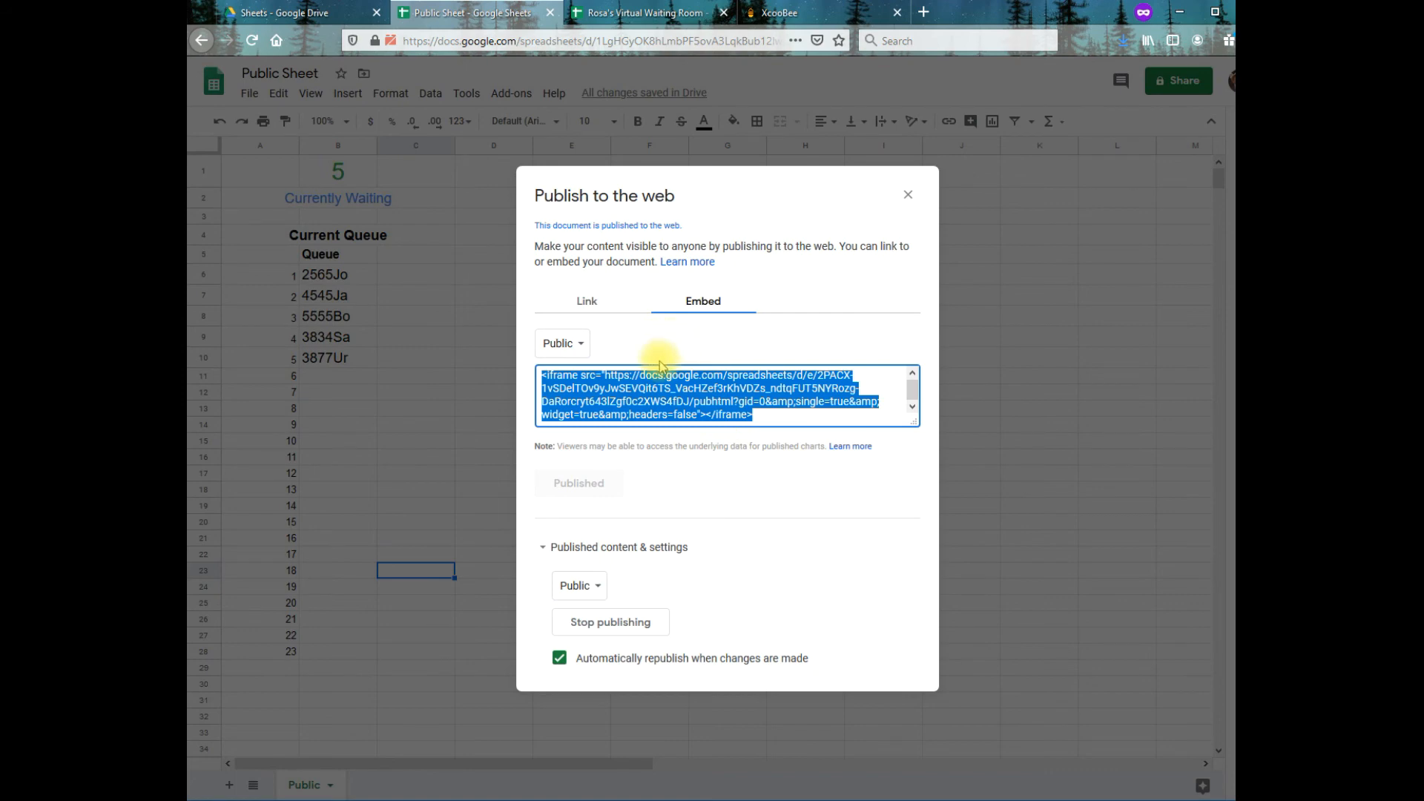
Copy the full iframe embed code of the published sheet and close the publishing dialog
{"action": "left_click_drag", "start_coordinate": [915, 428], "coordinate": [917, 567]}
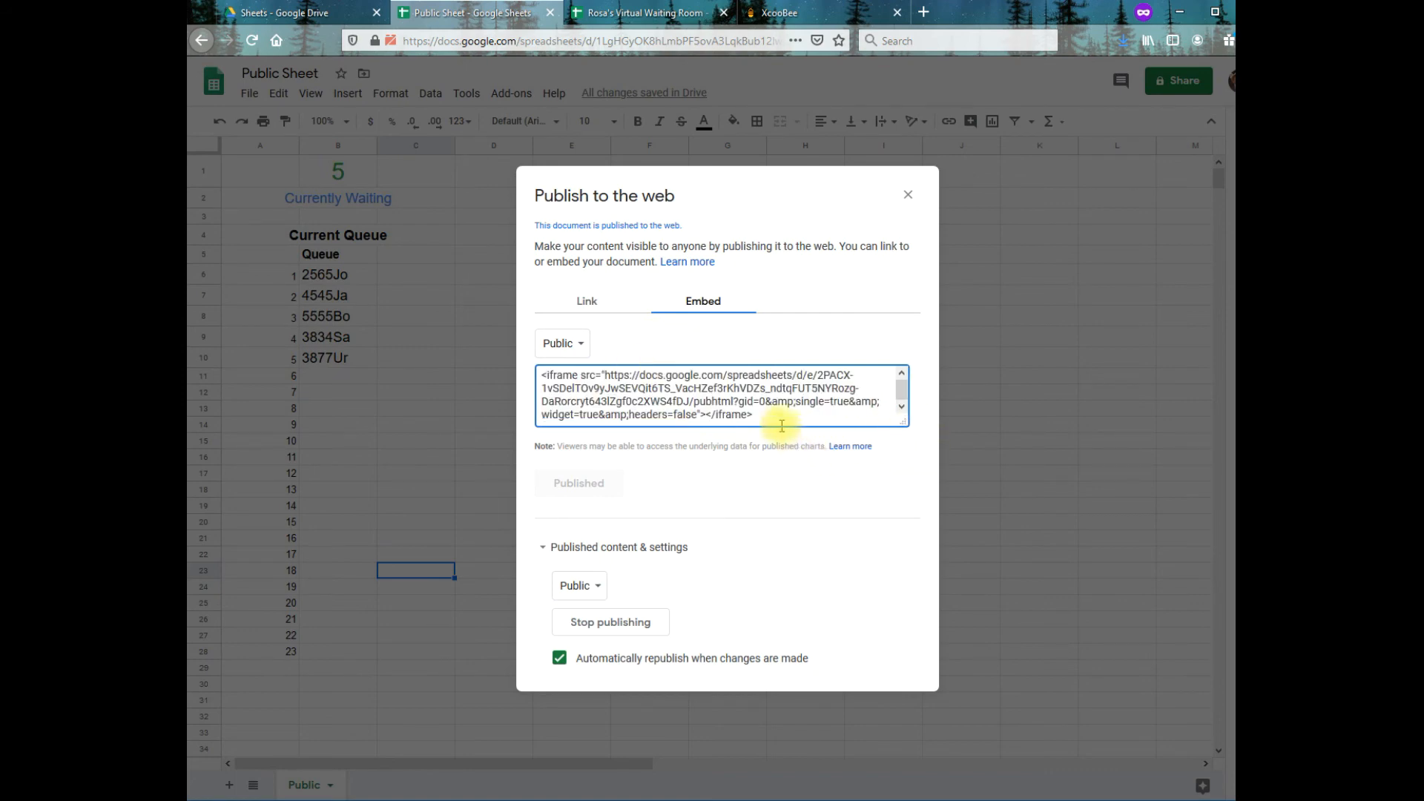
{"action": "left_click_drag", "start_coordinate": [774, 421], "coordinate": [505, 368]}
{"action": "key", "text": "ctrl+c"}
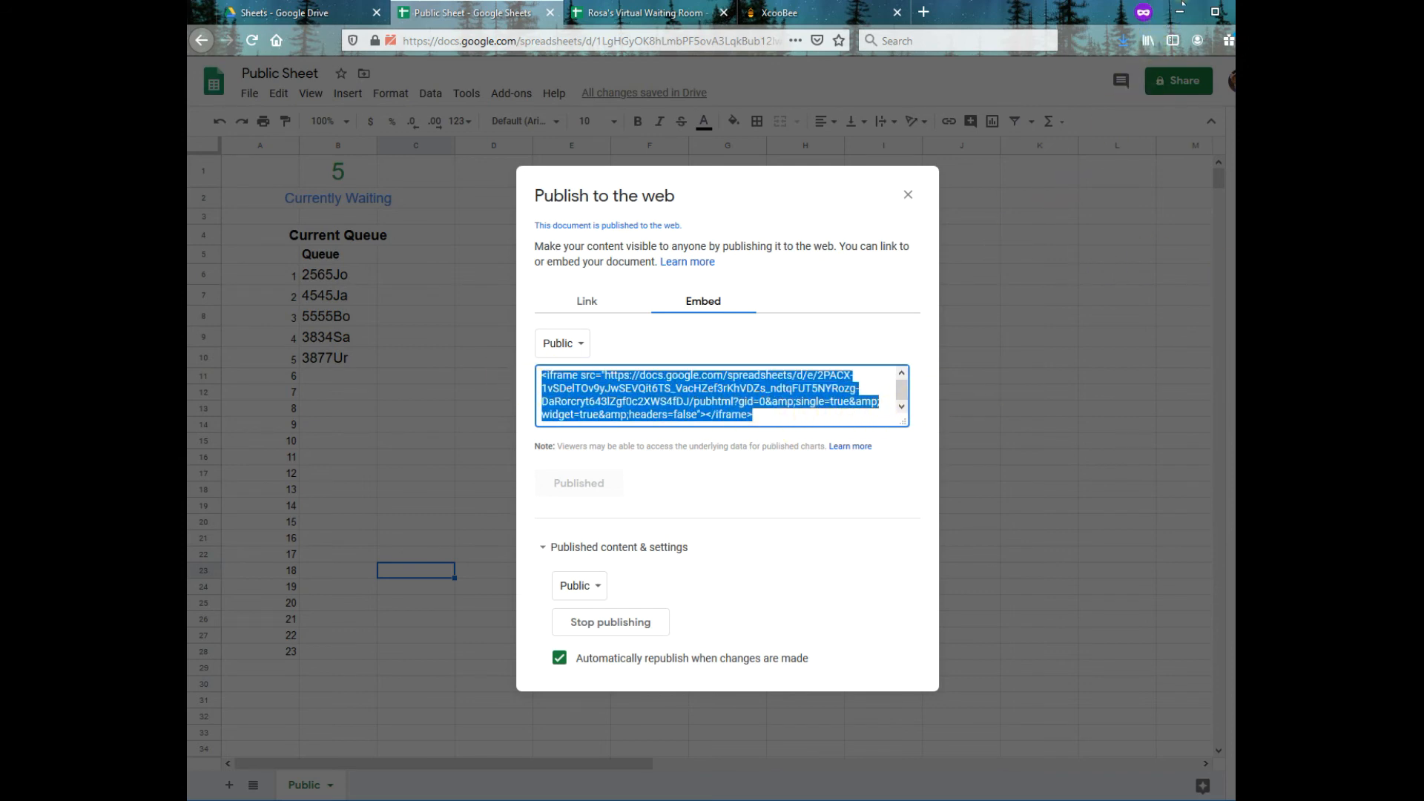
{"action": "left_click", "coordinate": [730, 497]}
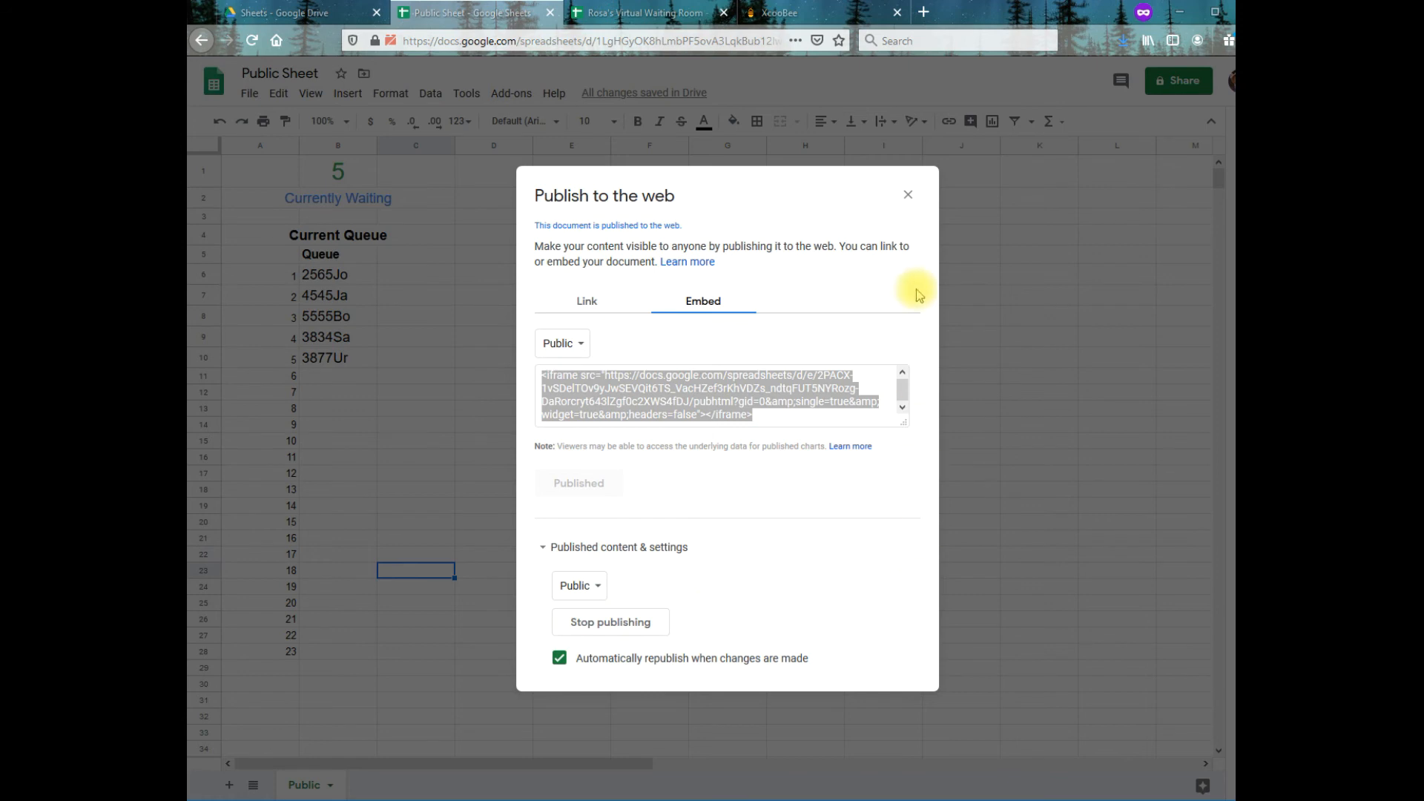
{"action": "left_click", "coordinate": [908, 196]}
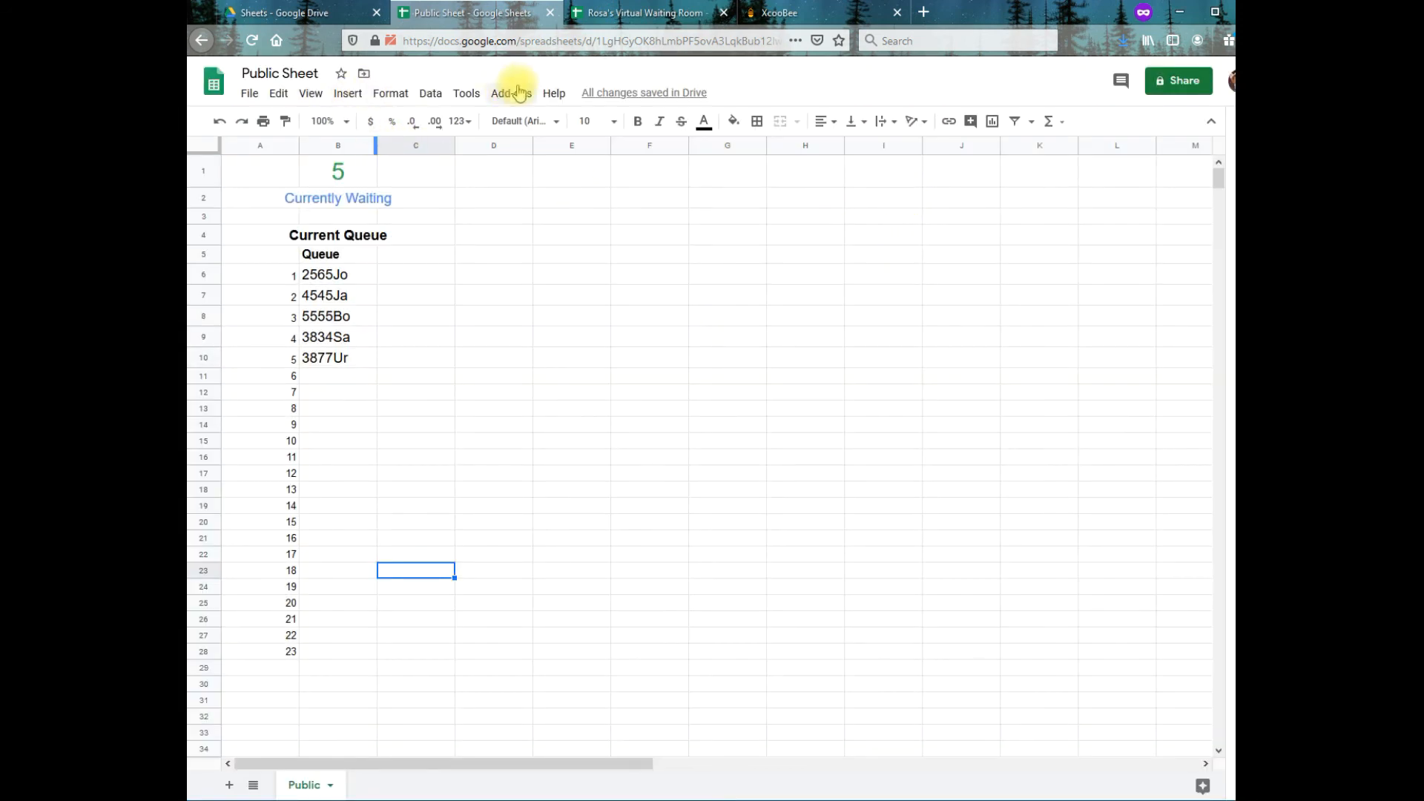
Turn off the gridlines on the Public sheet
{"action": "left_click", "coordinate": [280, 95]}
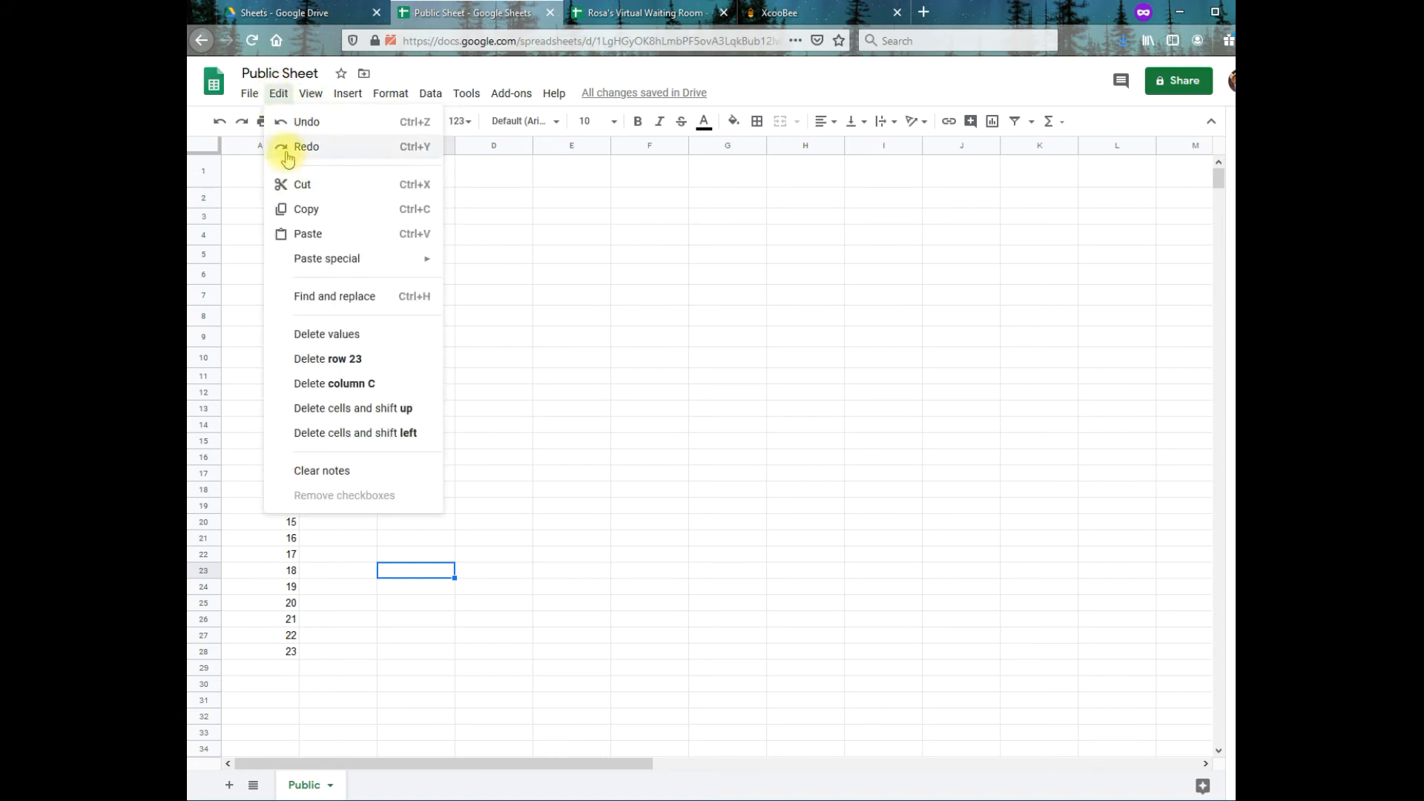
{"action": "mouse_move", "coordinate": [319, 96]}
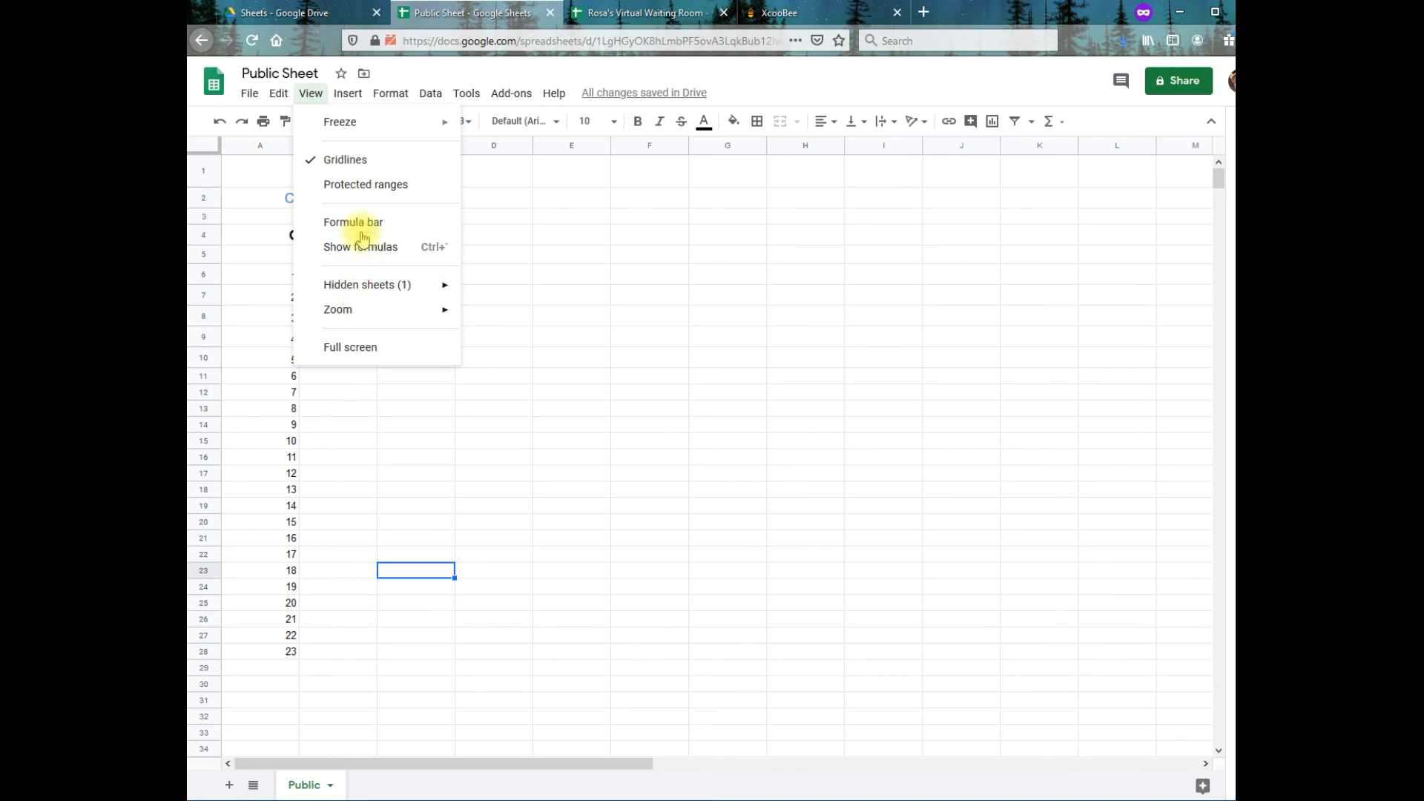
{"action": "left_click", "coordinate": [369, 165]}
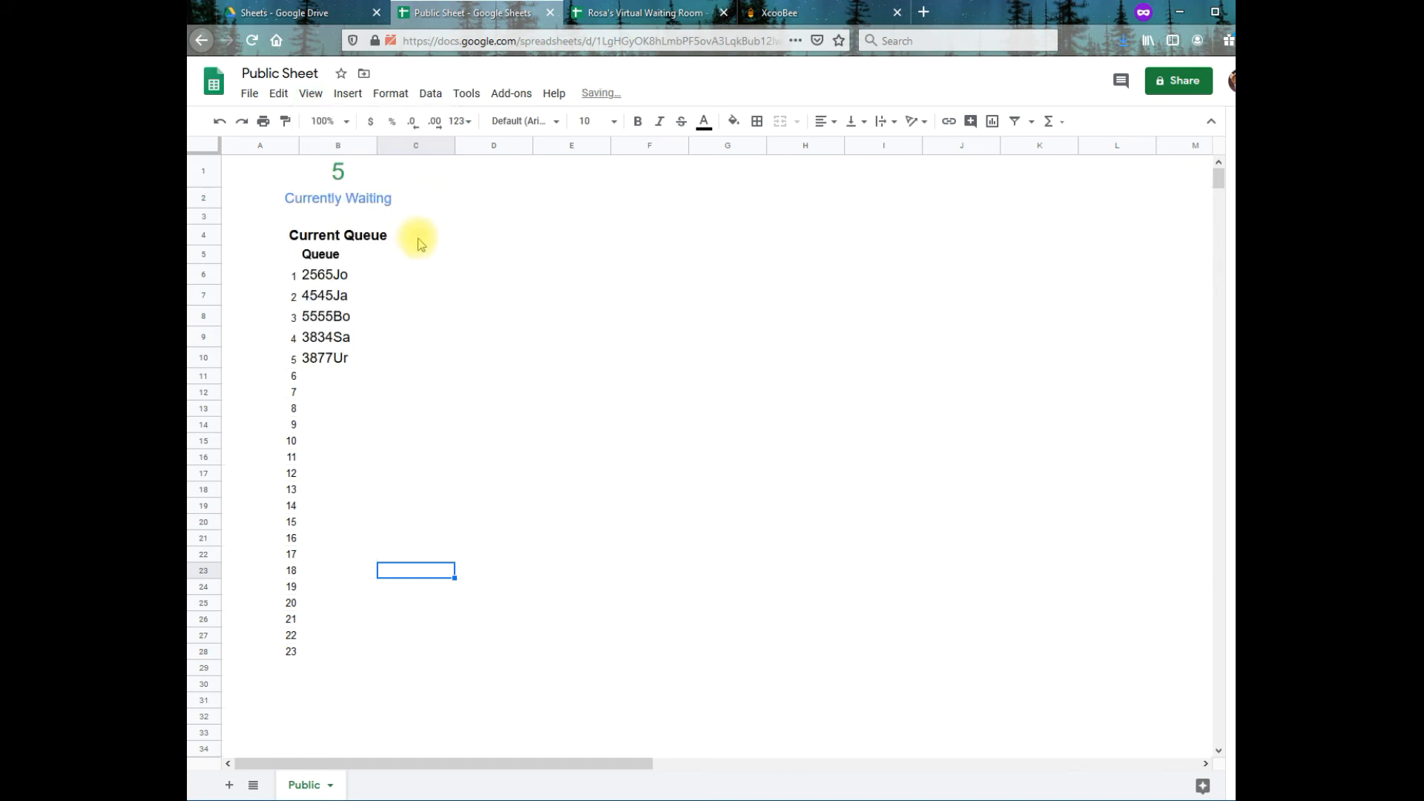
Freeze the Public sheet's rows 1 to 5 and check that the headings stay in place while scrolling
{"action": "left_click", "coordinate": [277, 95]}
{"action": "mouse_move", "coordinate": [325, 109]}
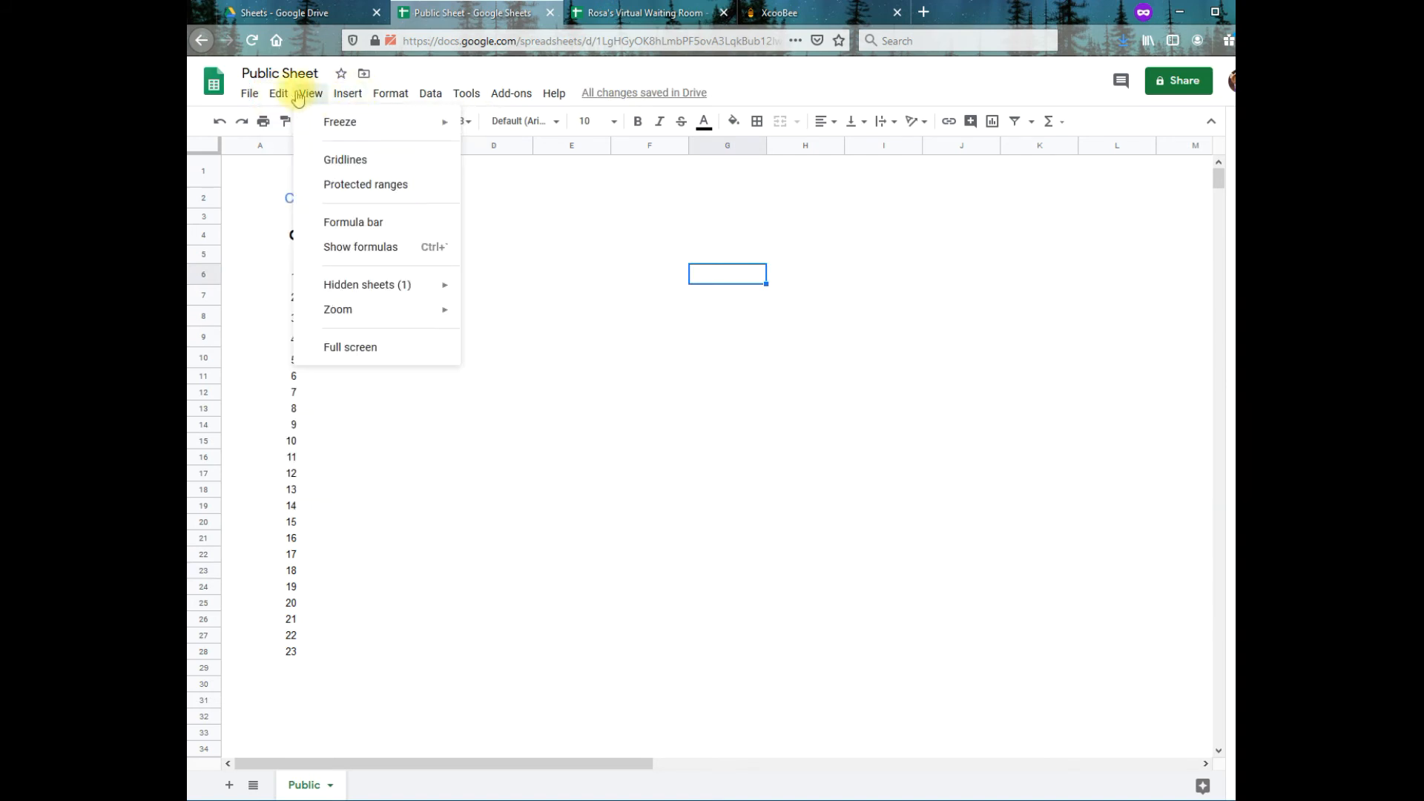
{"action": "mouse_move", "coordinate": [403, 125]}
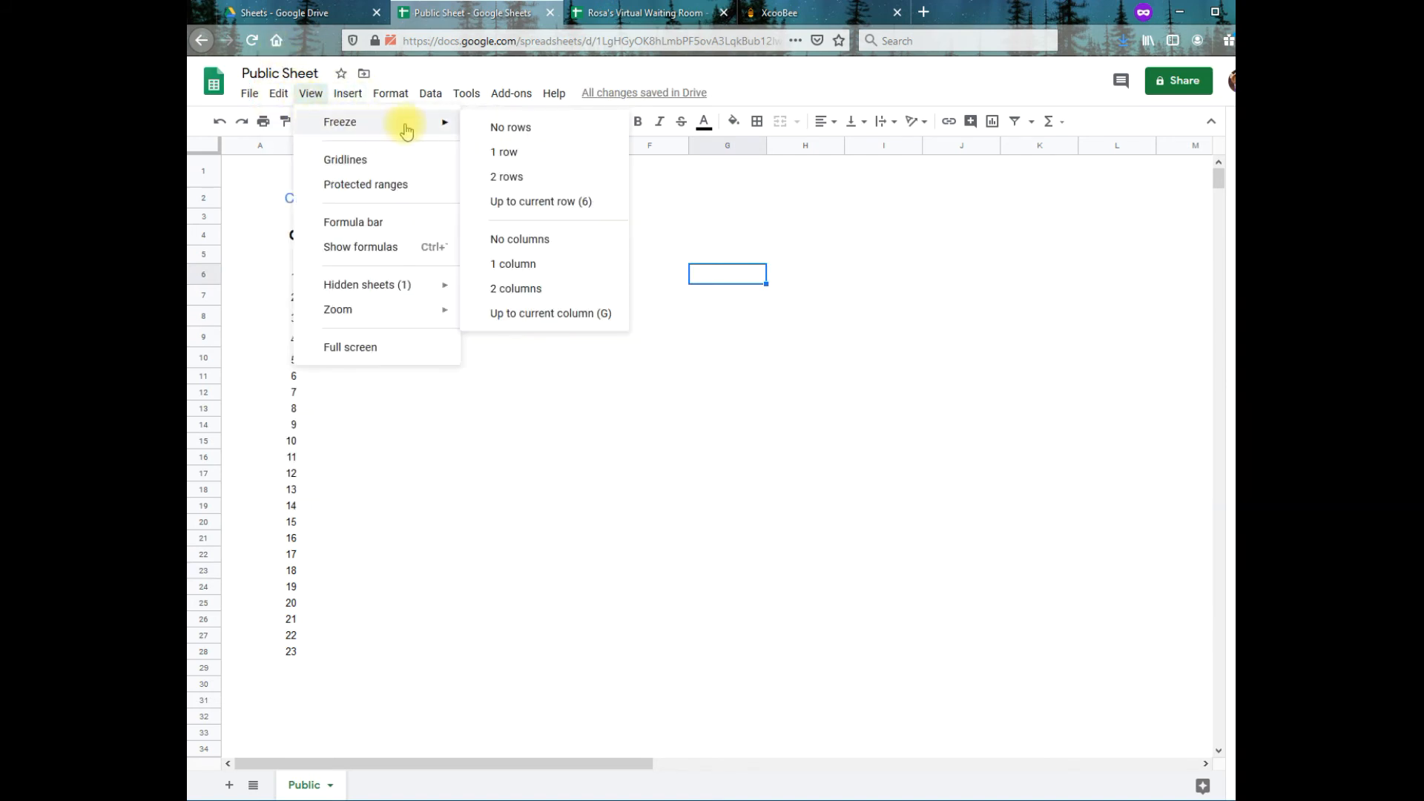
{"action": "left_click", "coordinate": [523, 204]}
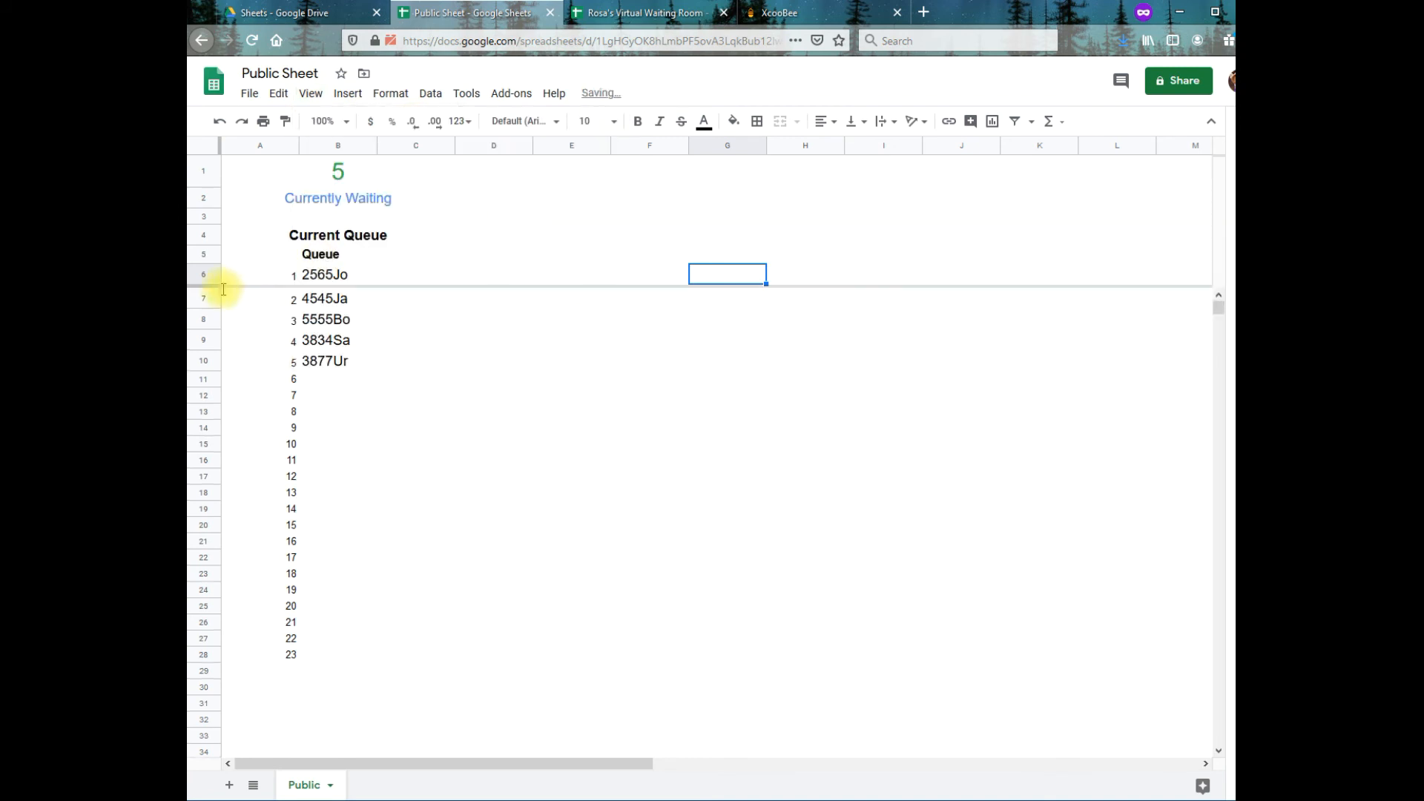
{"action": "mouse_move", "coordinate": [215, 286]}
{"action": "left_mouse_down"}
{"action": "mouse_move", "coordinate": [216, 233]}
{"action": "mouse_move", "coordinate": [218, 262]}
{"action": "left_mouse_up"}
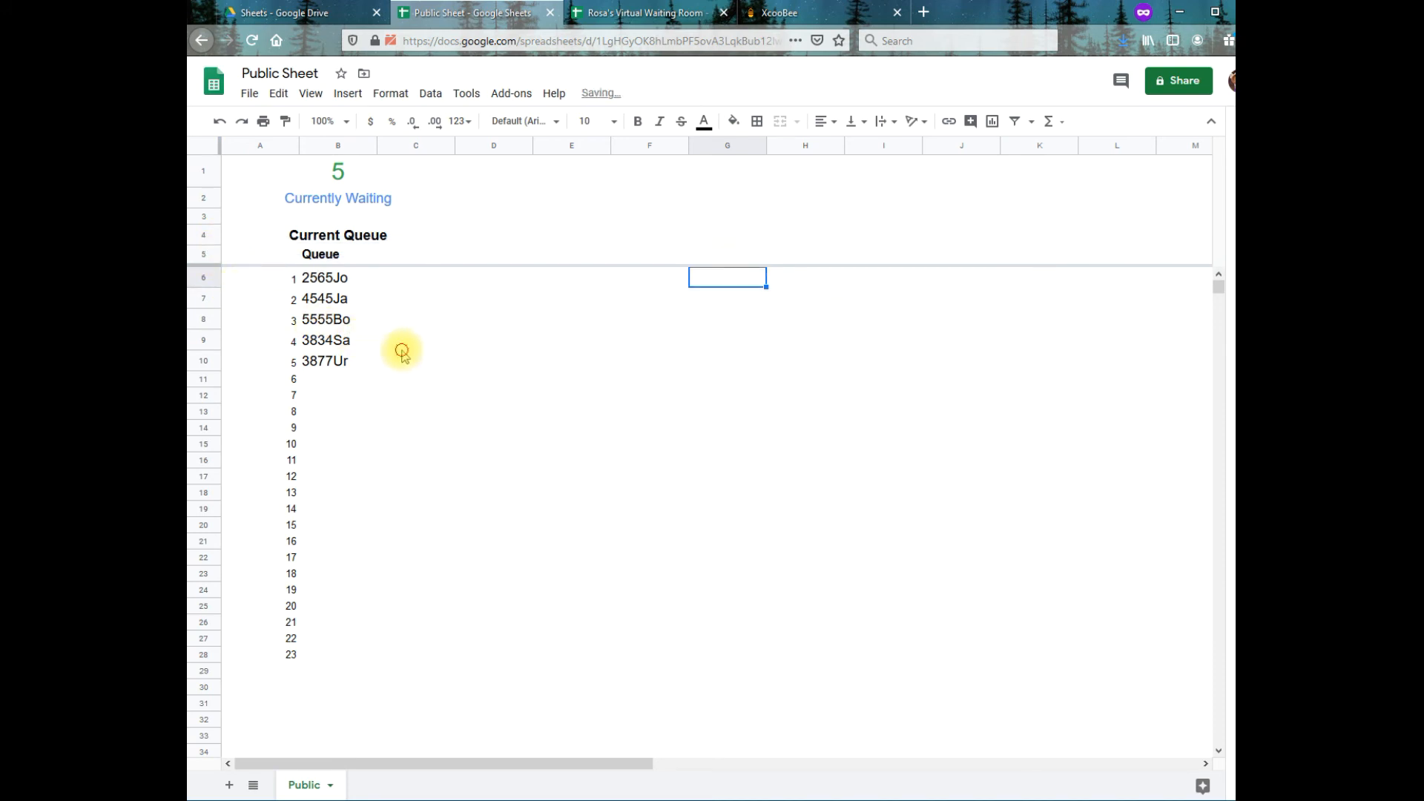
{"action": "left_click", "coordinate": [401, 343]}
{"action": "scroll", "coordinate": [356, 430], "scroll_direction": "down", "scroll_amount": 5}
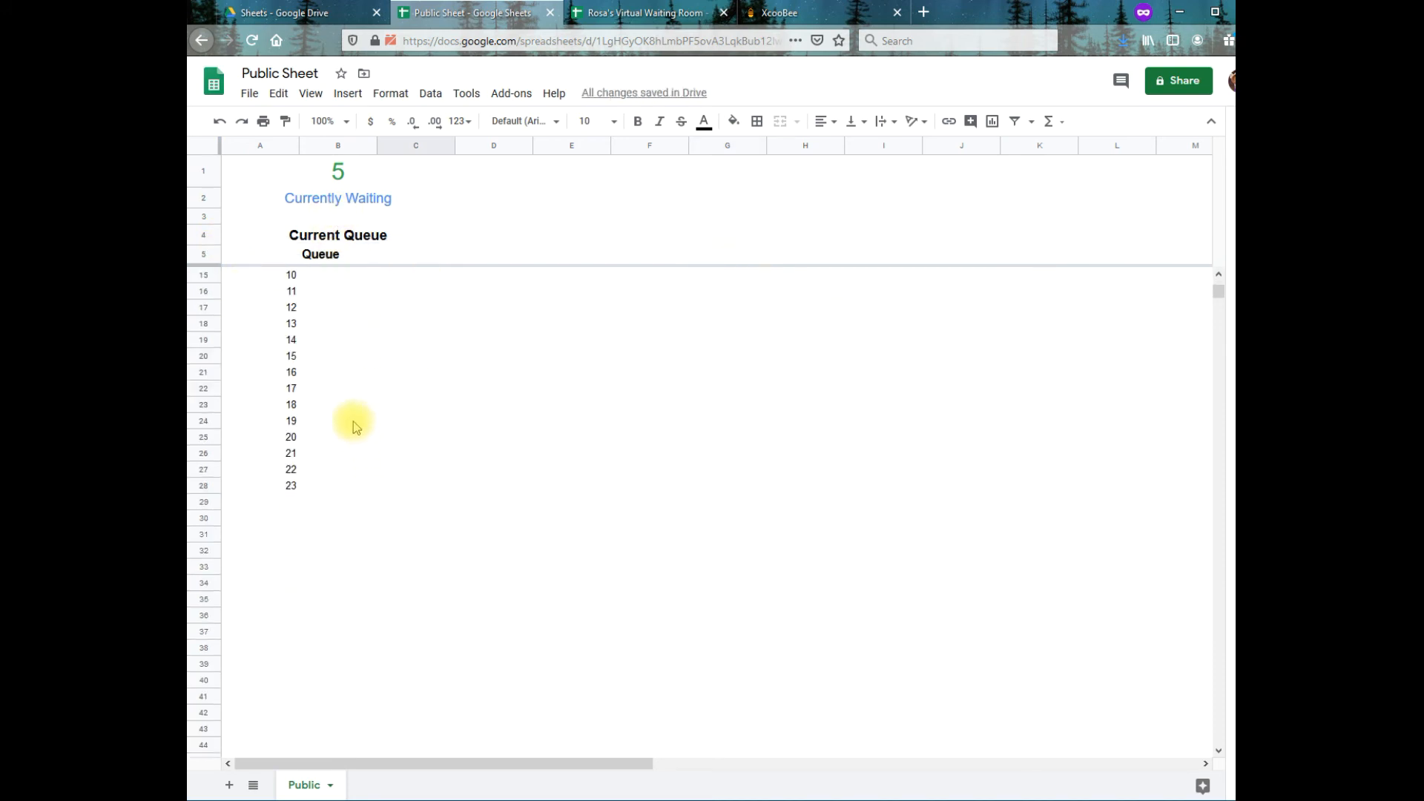
{"action": "scroll", "coordinate": [349, 401], "scroll_direction": "up", "scroll_amount": 5}
{"action": "scroll", "coordinate": [356, 384], "scroll_direction": "down", "scroll_amount": 3}
{"action": "scroll", "coordinate": [344, 312], "scroll_direction": "up", "scroll_amount": 3}
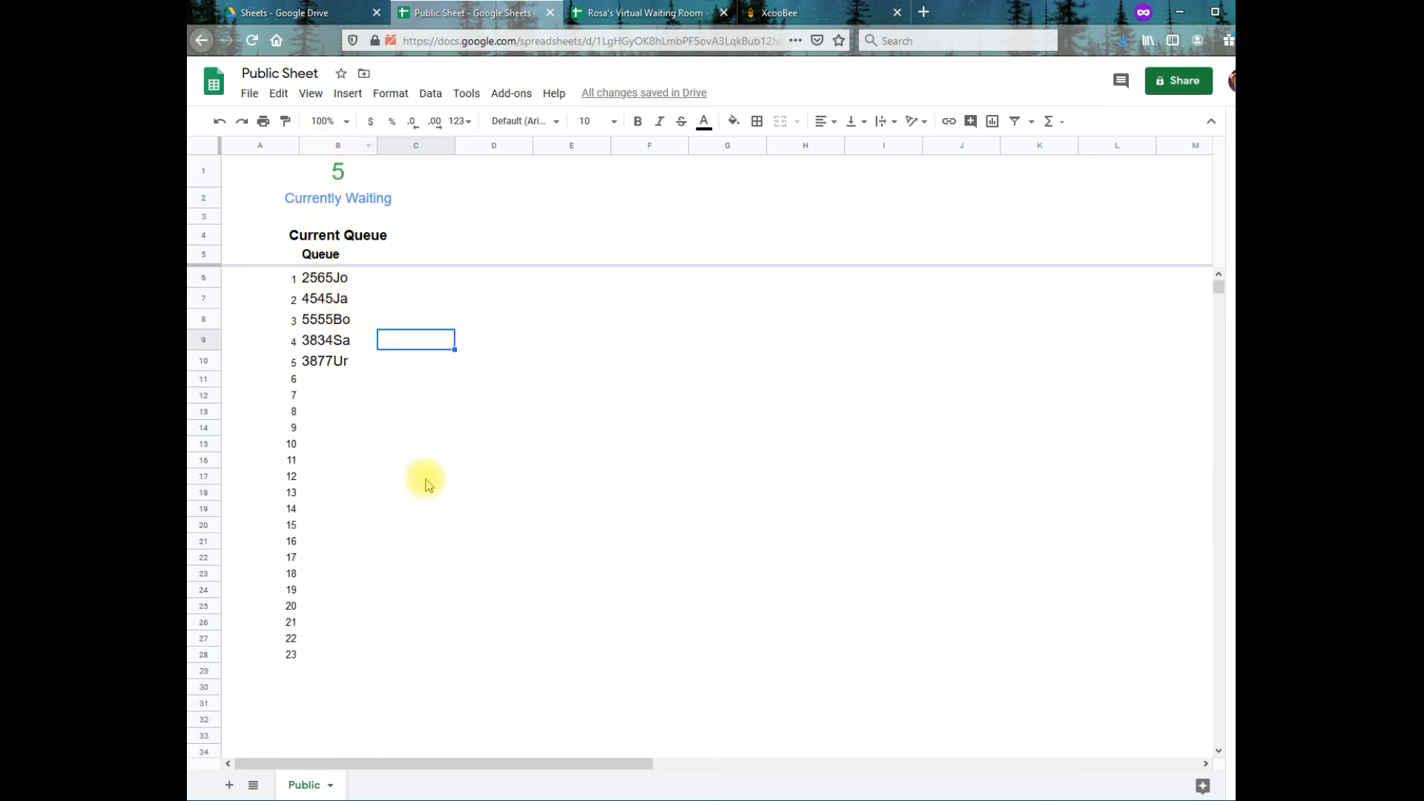
Collapse the menus above the Public sheet
{"action": "left_click", "coordinate": [883, 379]}
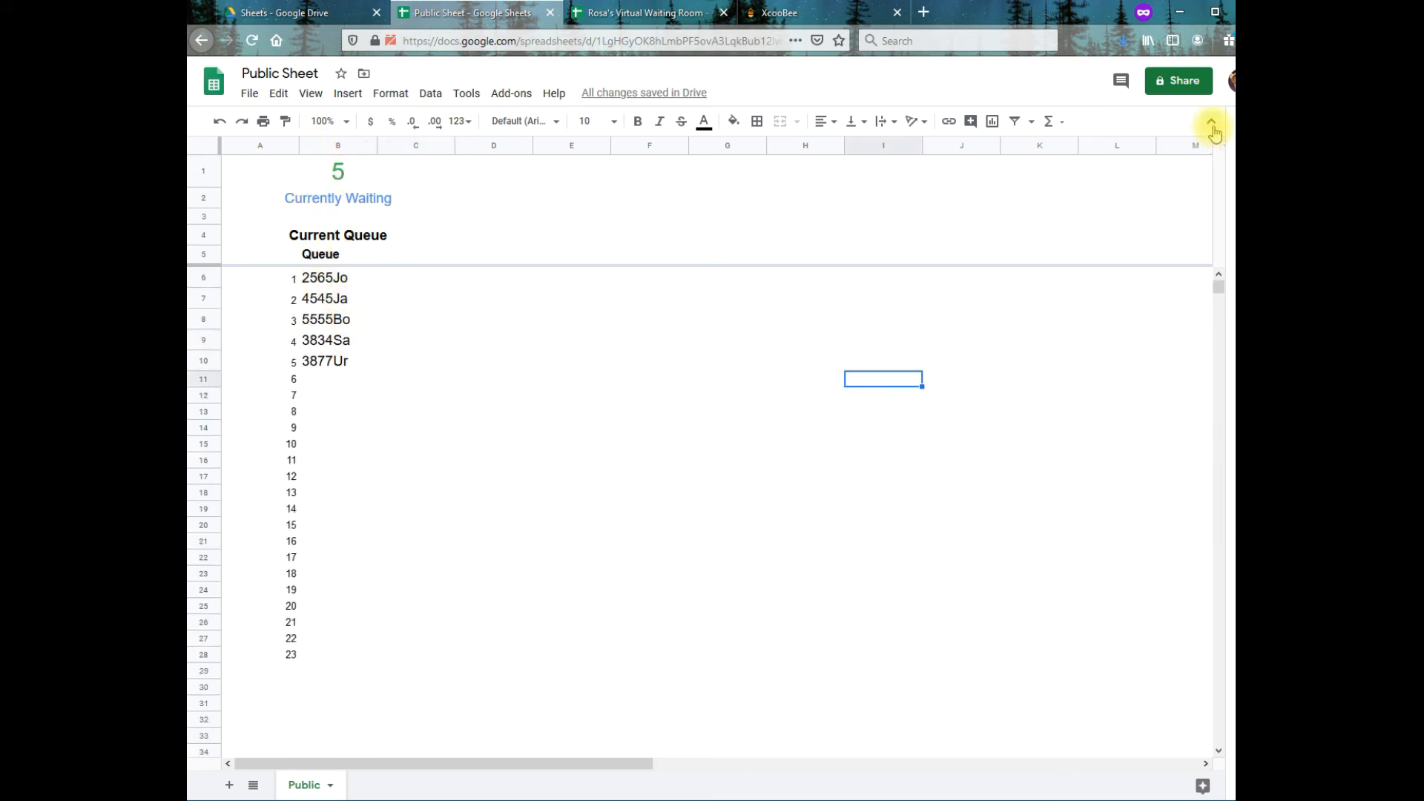
{"action": "left_click", "coordinate": [1212, 121]}
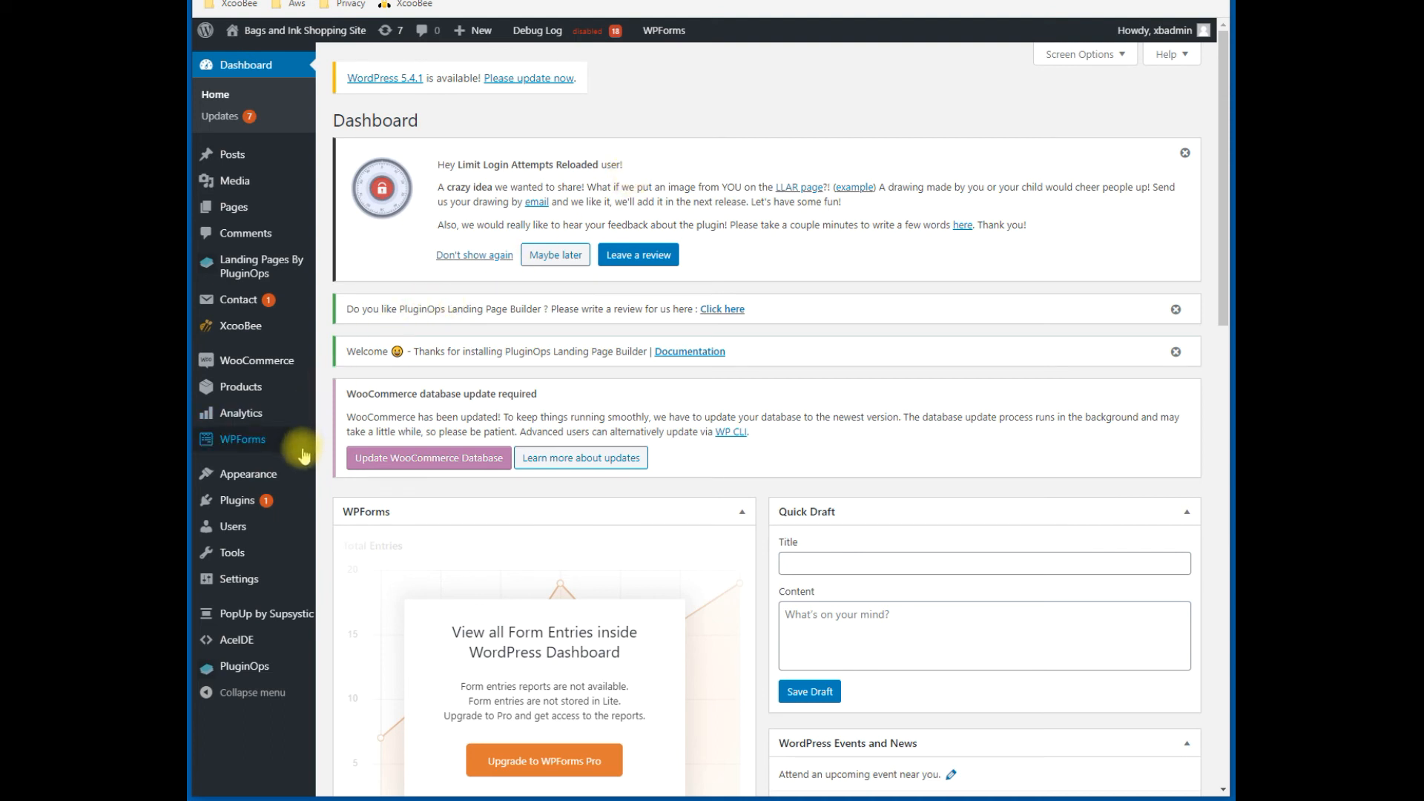
In the WordPress admin, search the pages for "waiting" and open the Waiting Room page for editing
{"action": "mouse_move", "coordinate": [256, 419]}
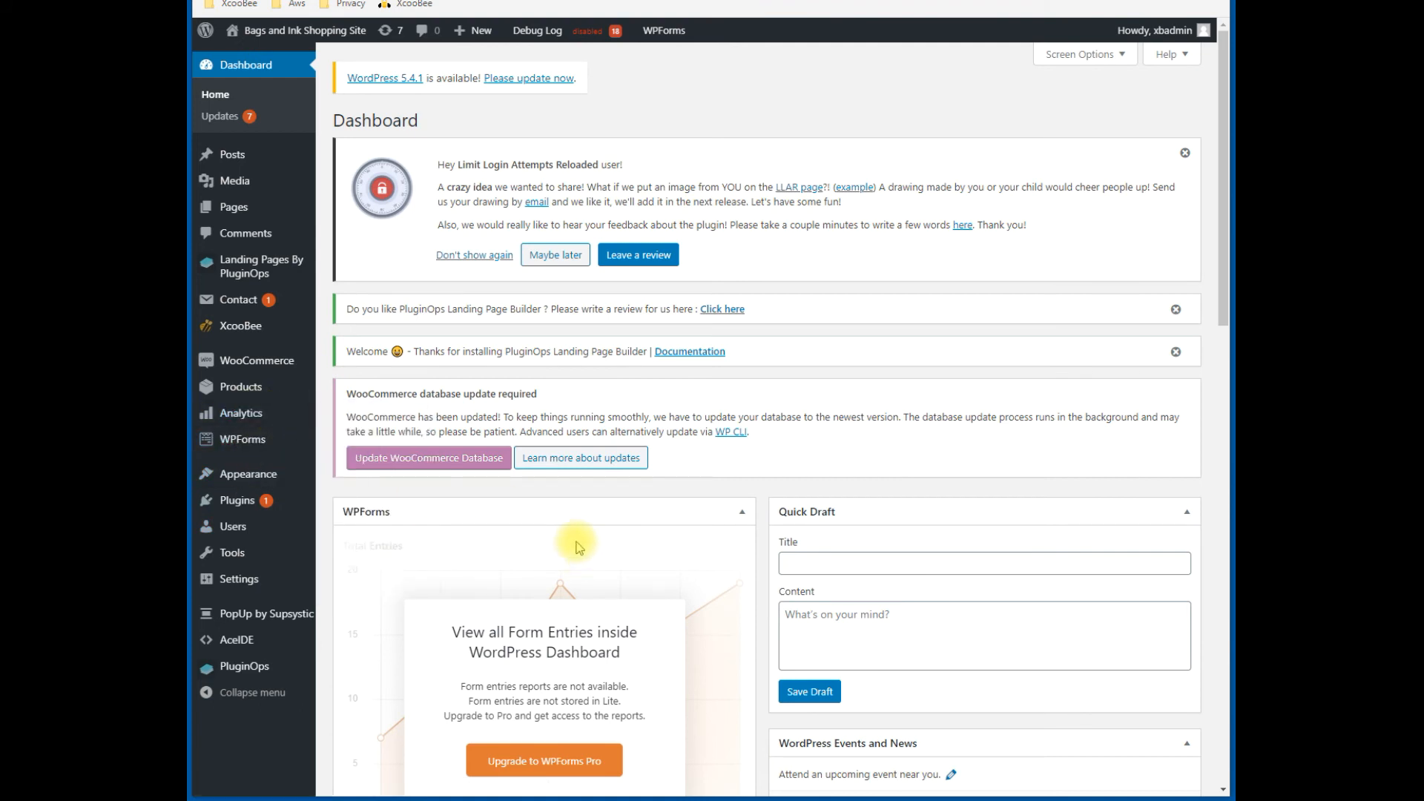
{"action": "mouse_move", "coordinate": [275, 211]}
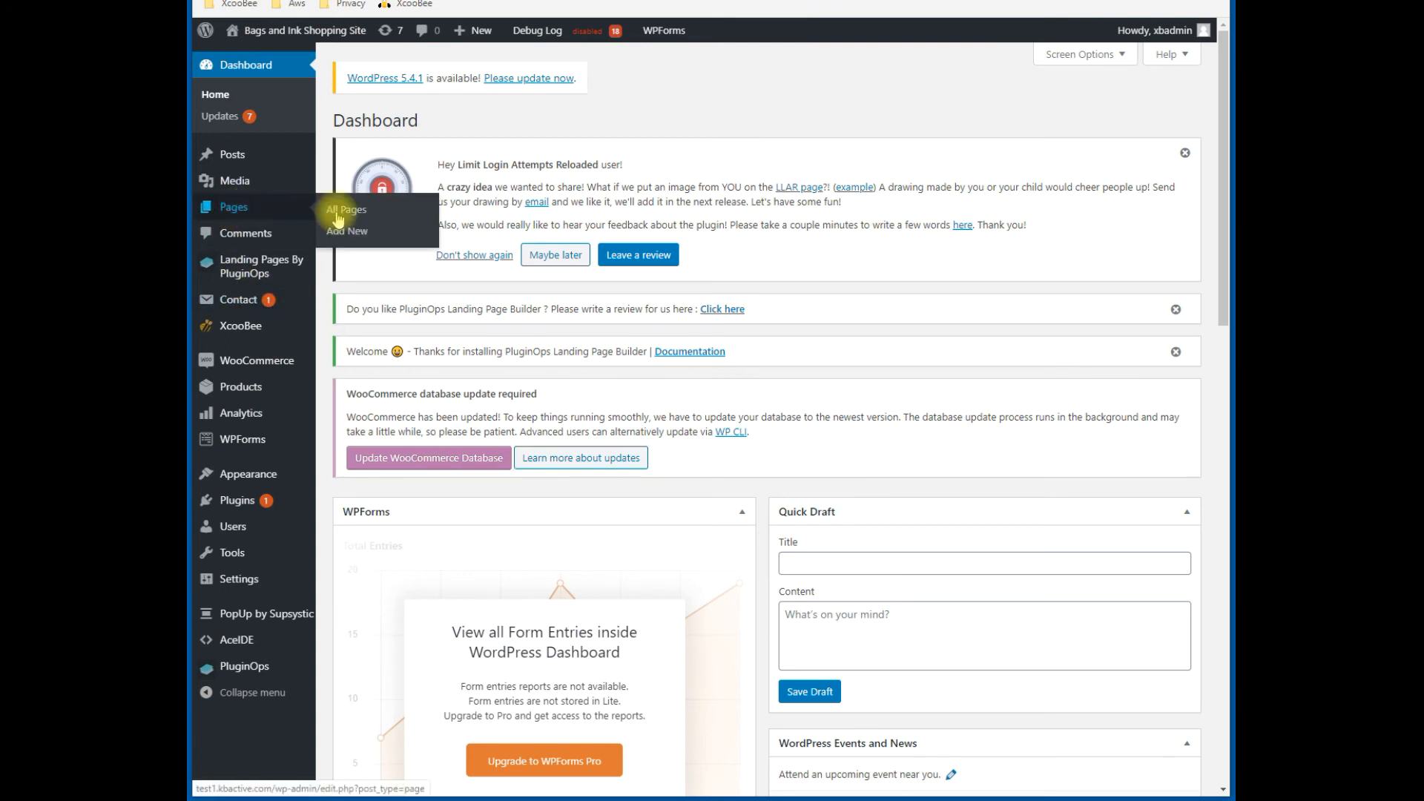
{"action": "left_click", "coordinate": [363, 217]}
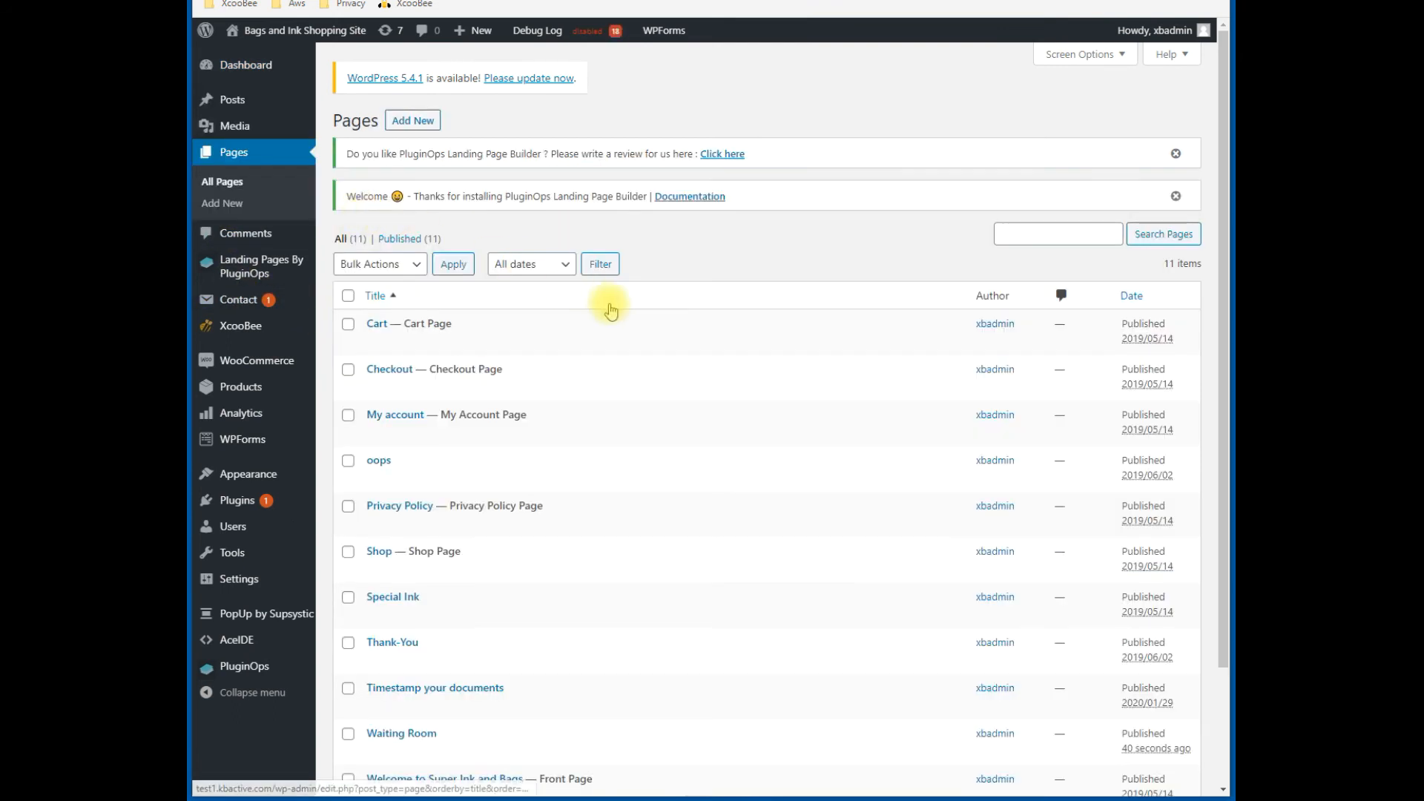
{"action": "left_click", "coordinate": [1050, 235]}
{"action": "type", "text": "waiting"}
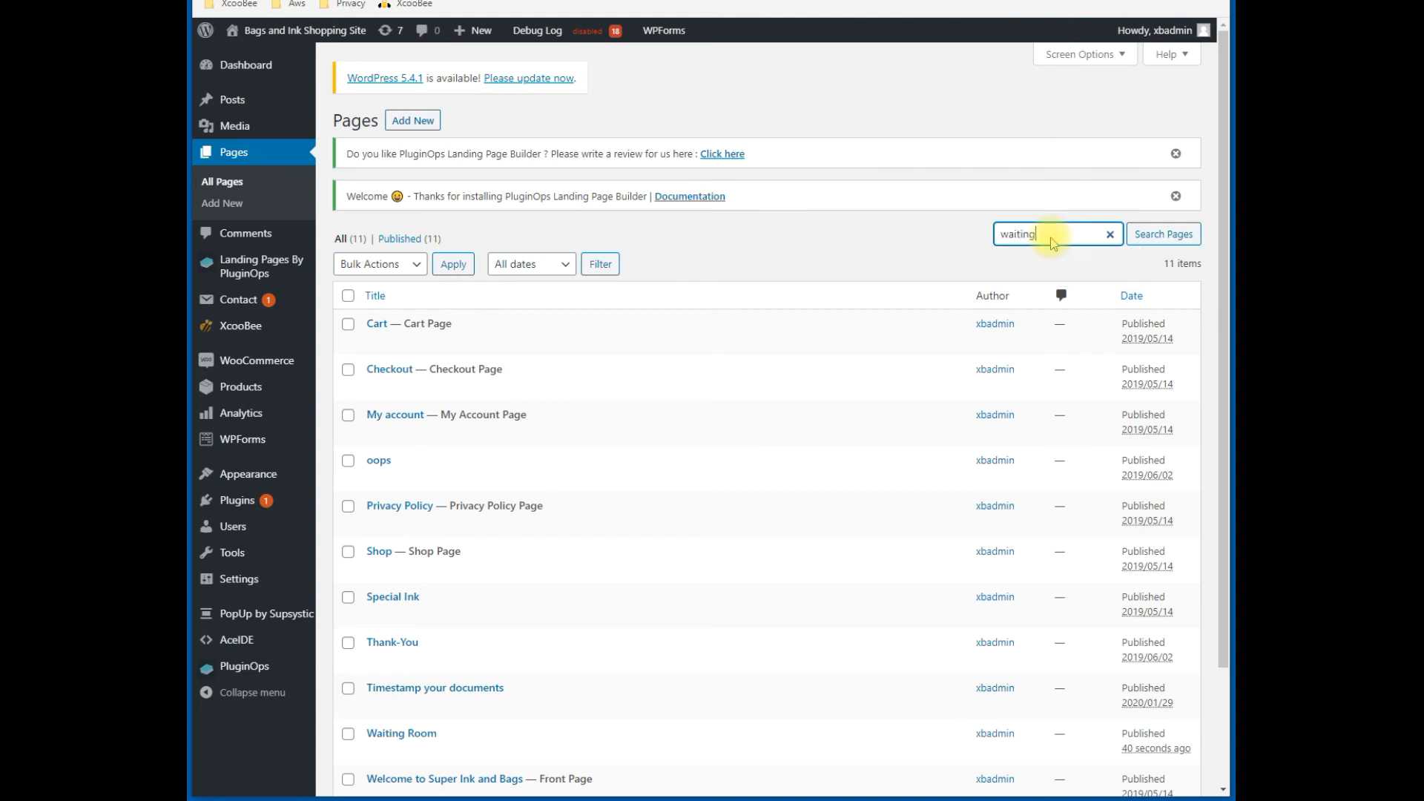
{"action": "key", "text": "Return"}
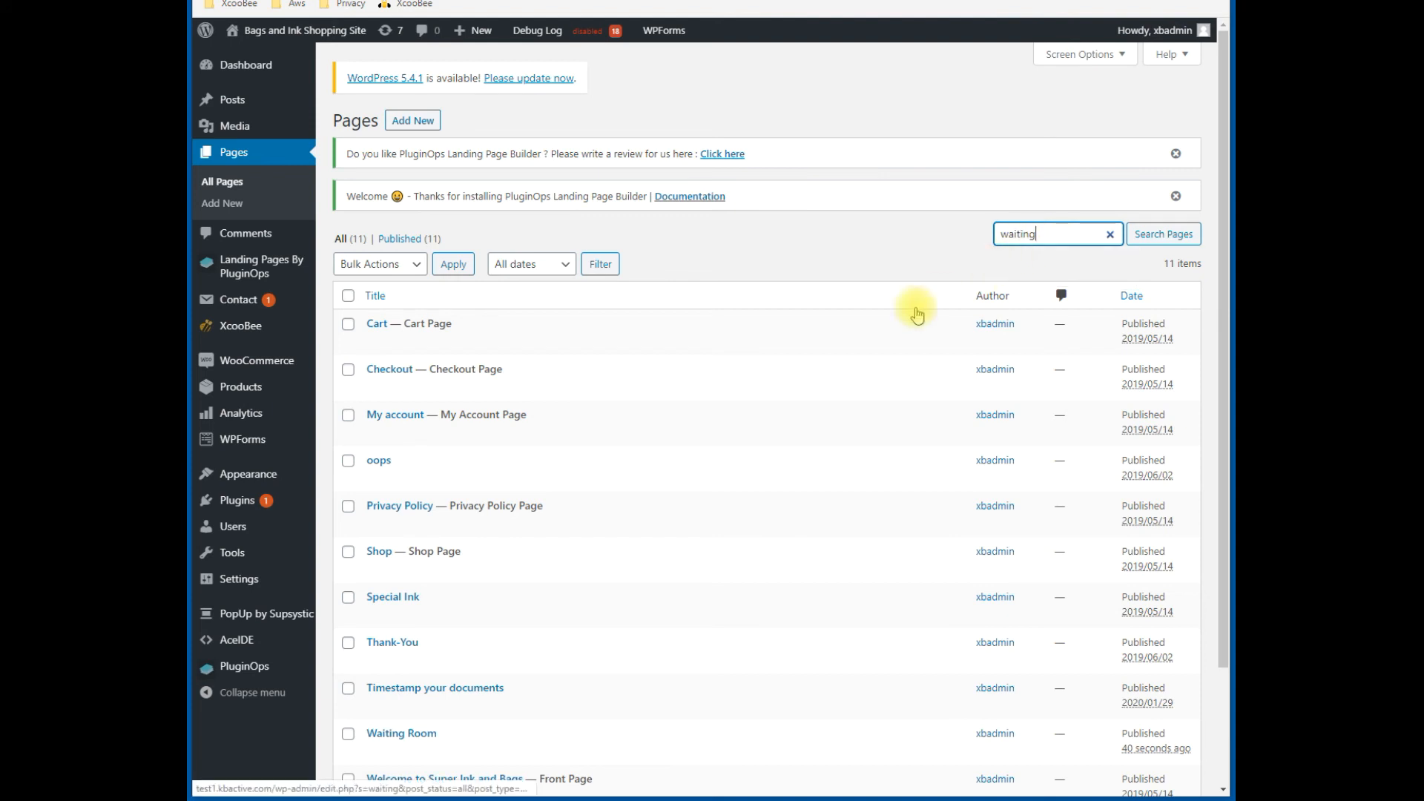
{"action": "left_click", "coordinate": [372, 343]}
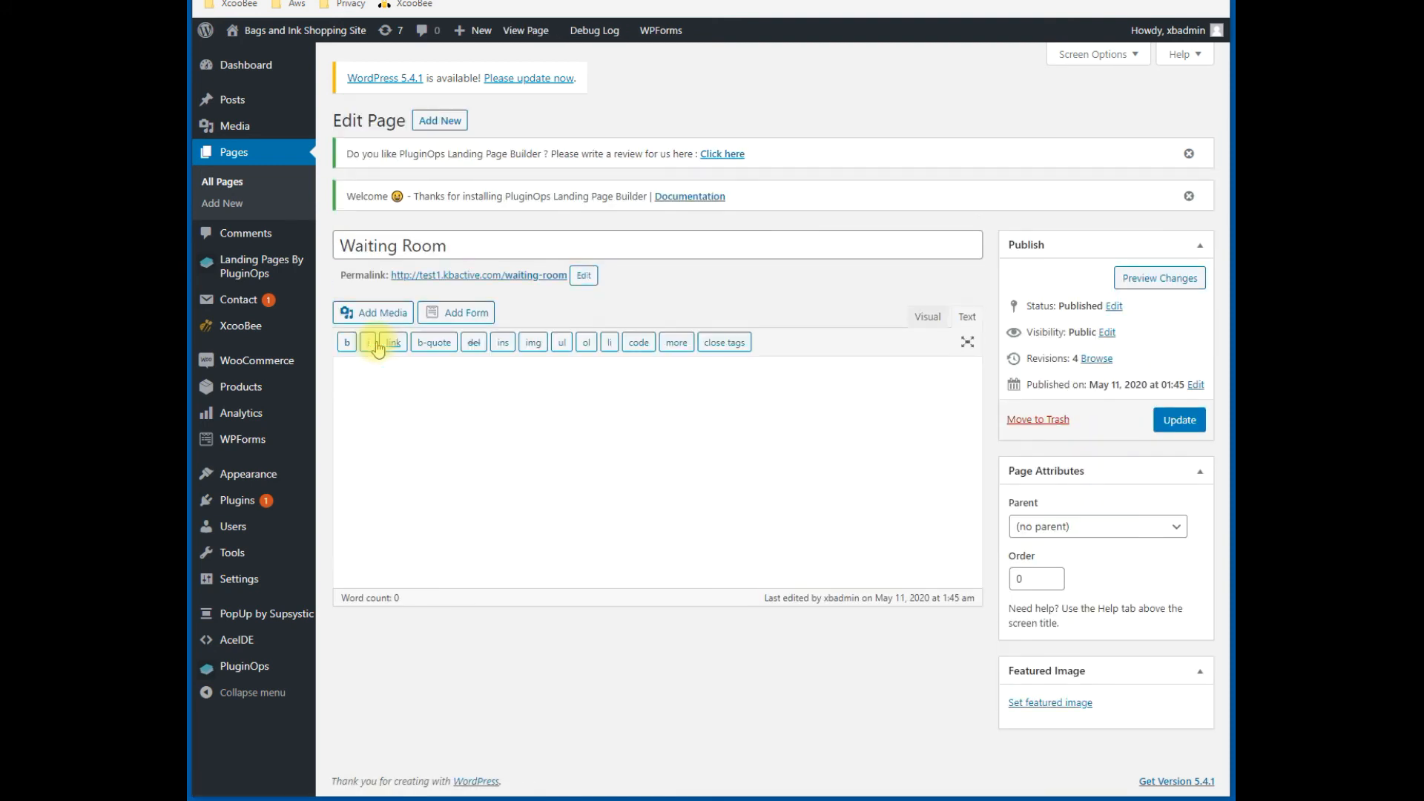
Paste the sheet's iframe code into the page's text view, add width="600" and height="800" before src, and update the page
{"action": "left_click", "coordinate": [933, 324]}
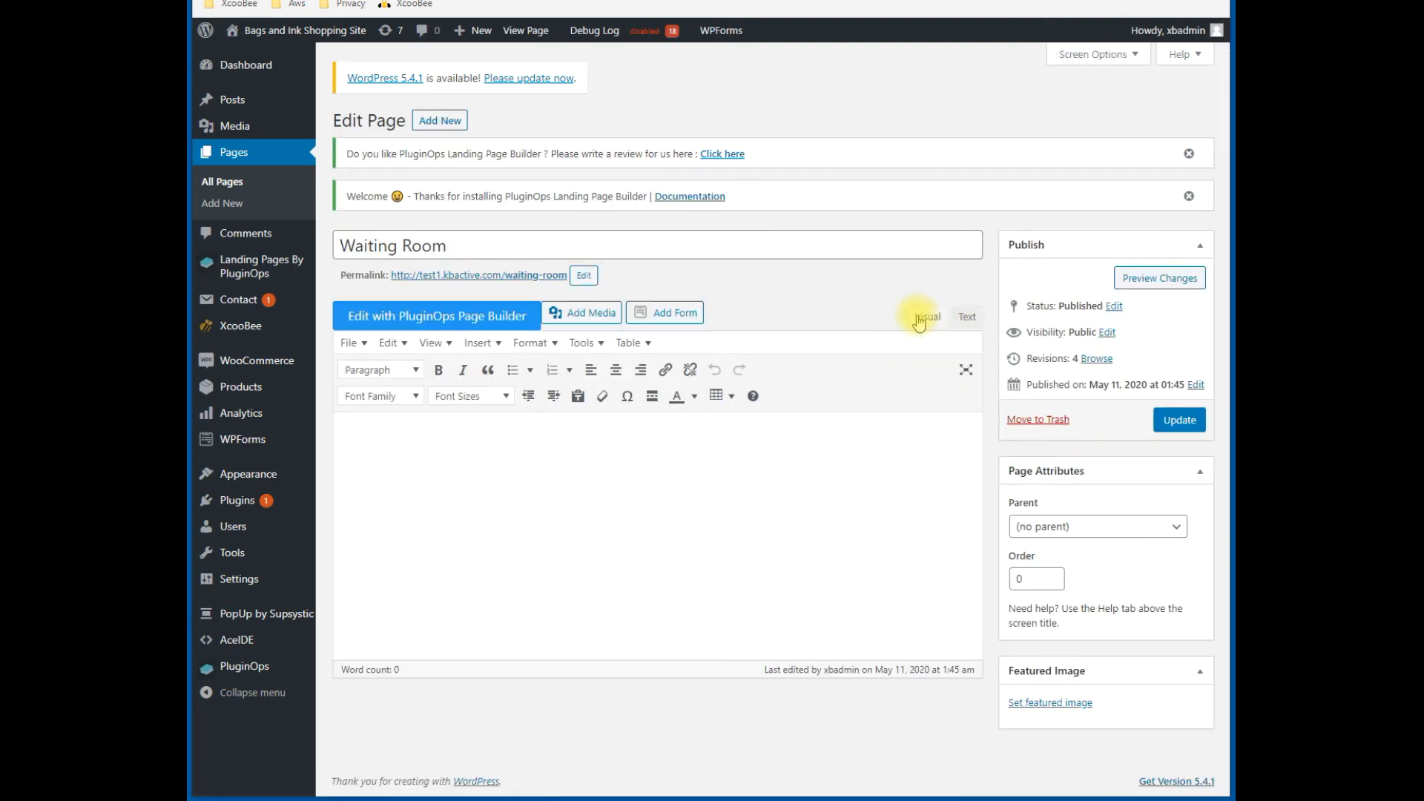
{"action": "left_click", "coordinate": [966, 318]}
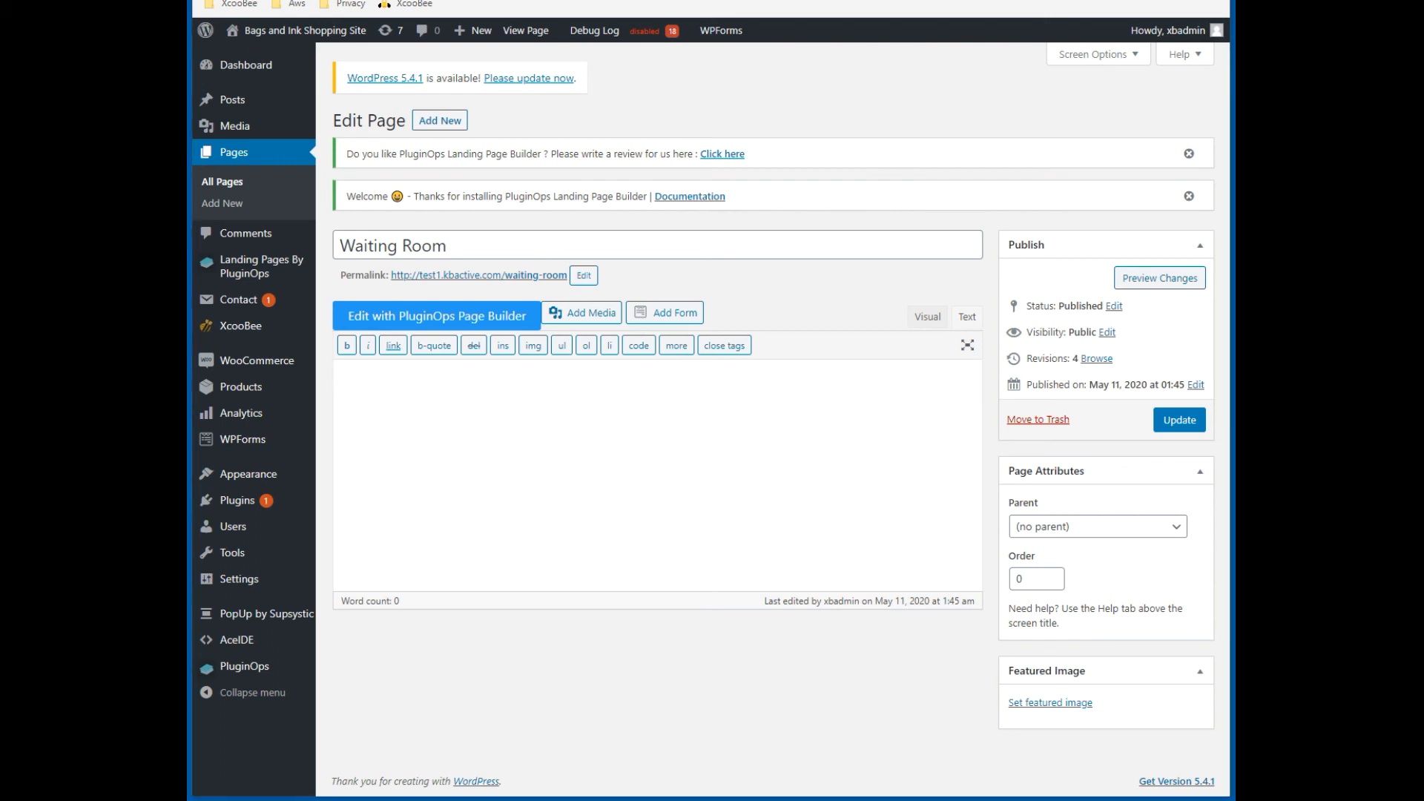
{"action": "left_click", "coordinate": [404, 388]}
{"action": "key", "text": "ctrl+v"}
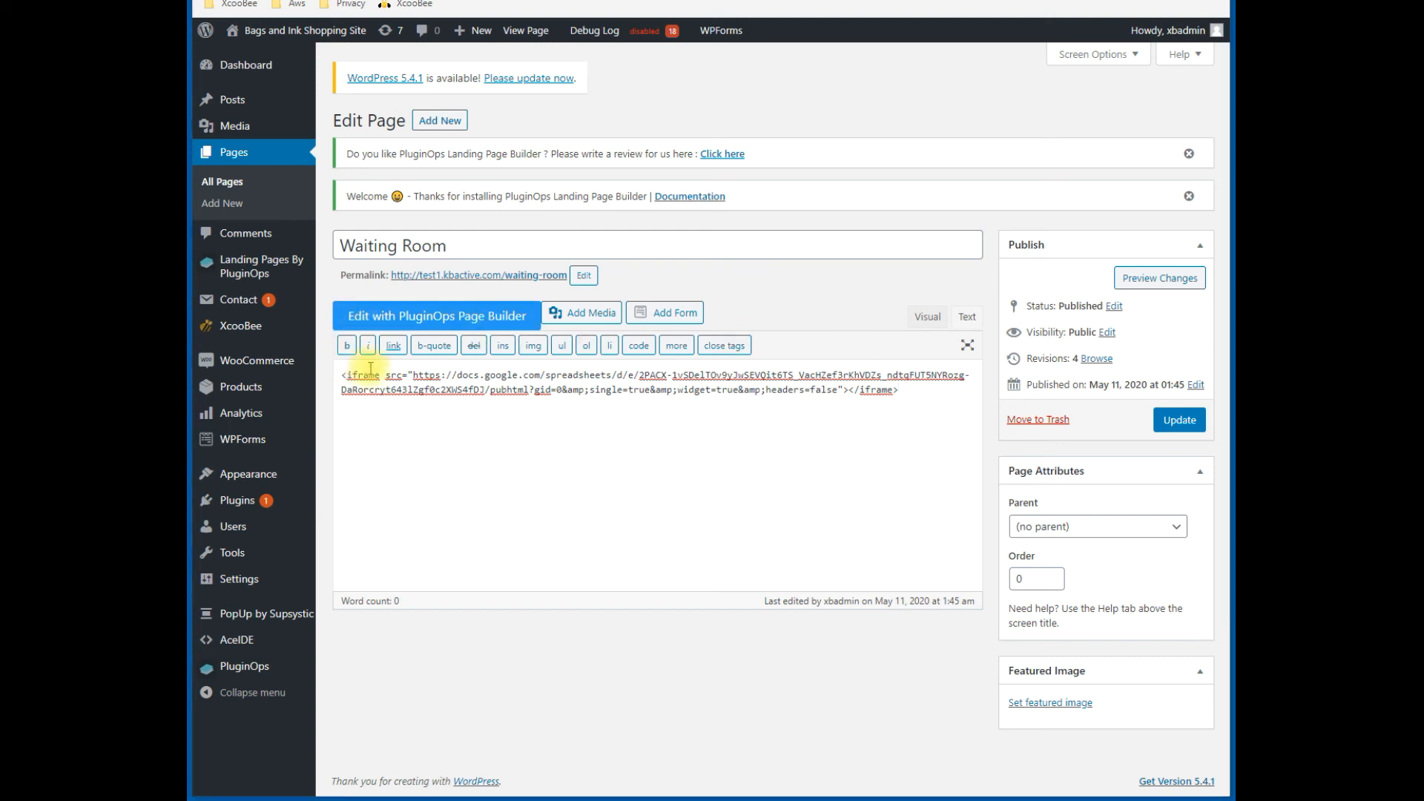
{"action": "type", "text": "width=\"600\" height=\"800\""}
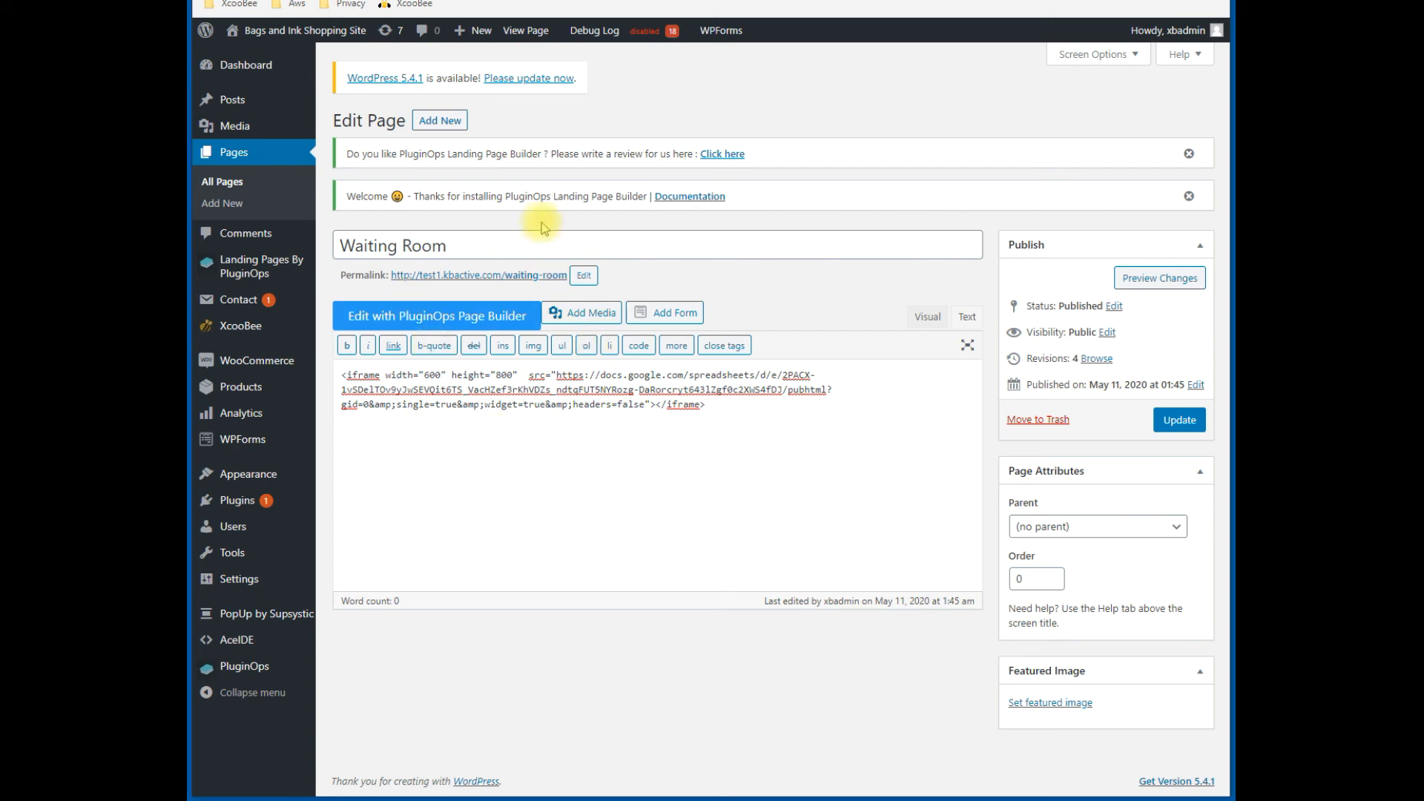
{"action": "left_click", "coordinate": [1180, 419]}
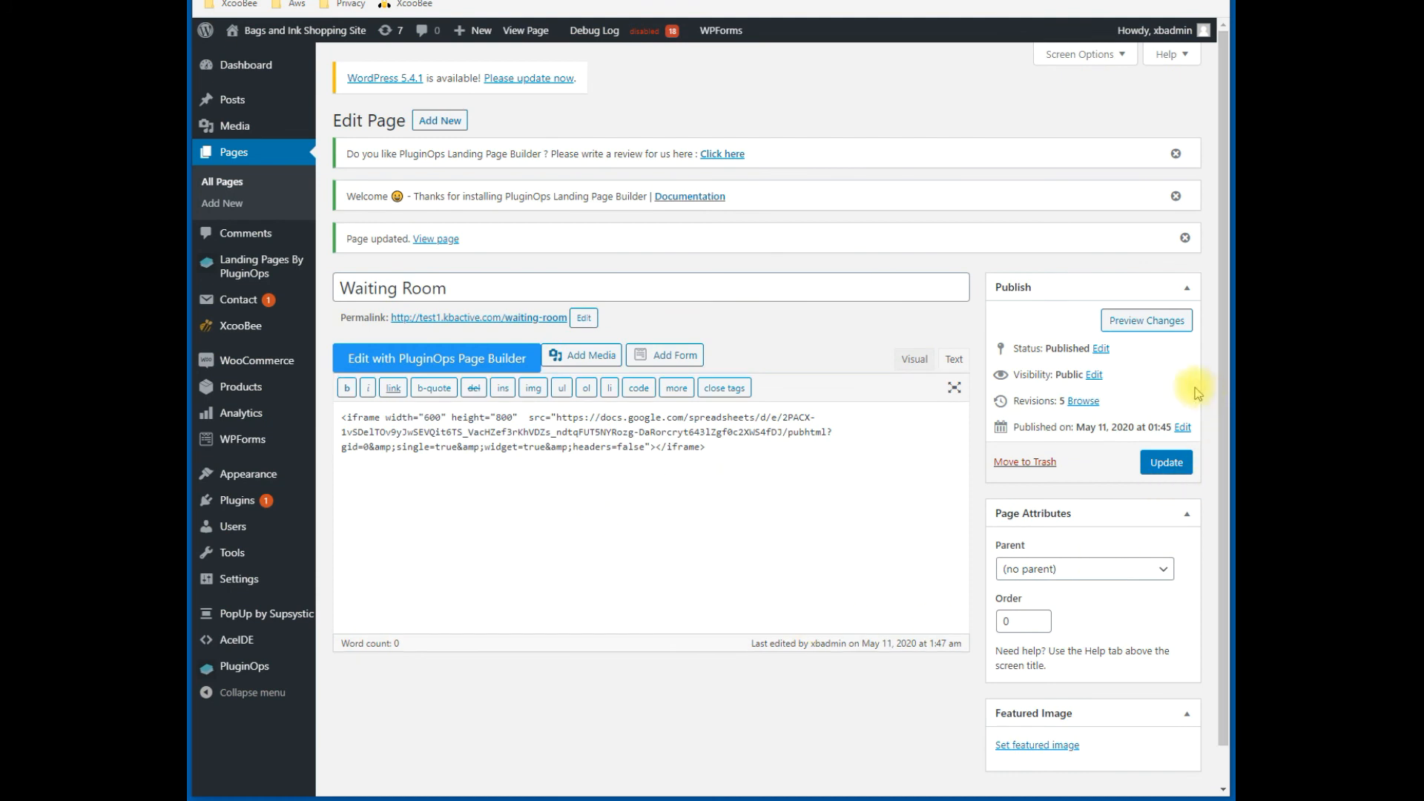
View the published Waiting Room page, check the embedded Public sheet and dismiss the pop-up
{"action": "left_click", "coordinate": [434, 242]}
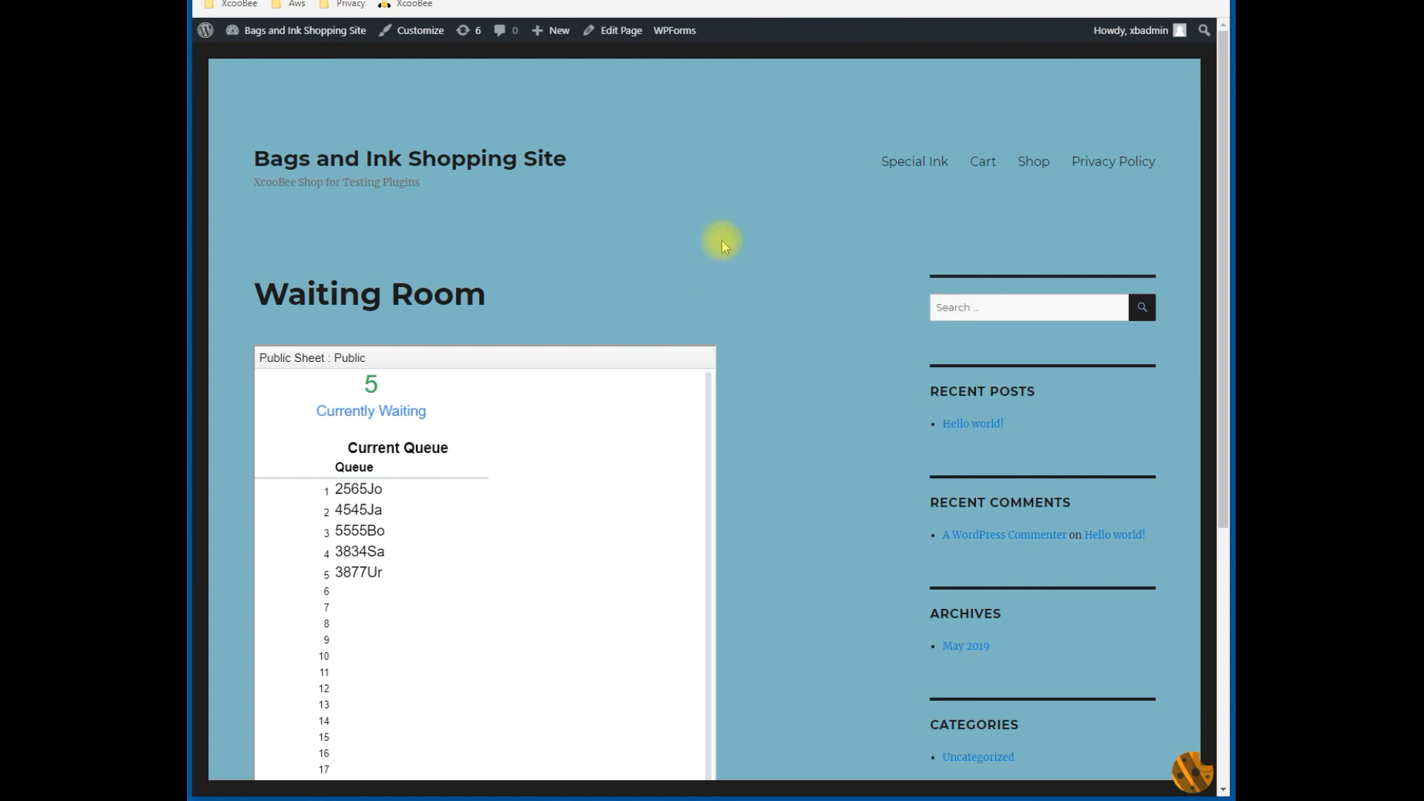
{"action": "scroll", "coordinate": [726, 240], "scroll_direction": "down", "scroll_amount": 2}
{"action": "scroll", "coordinate": [730, 240], "scroll_direction": "up", "scroll_amount": 1}
{"action": "scroll", "coordinate": [730, 240], "scroll_direction": "down", "scroll_amount": 1}
{"action": "scroll", "coordinate": [731, 241], "scroll_direction": "up", "scroll_amount": 1}
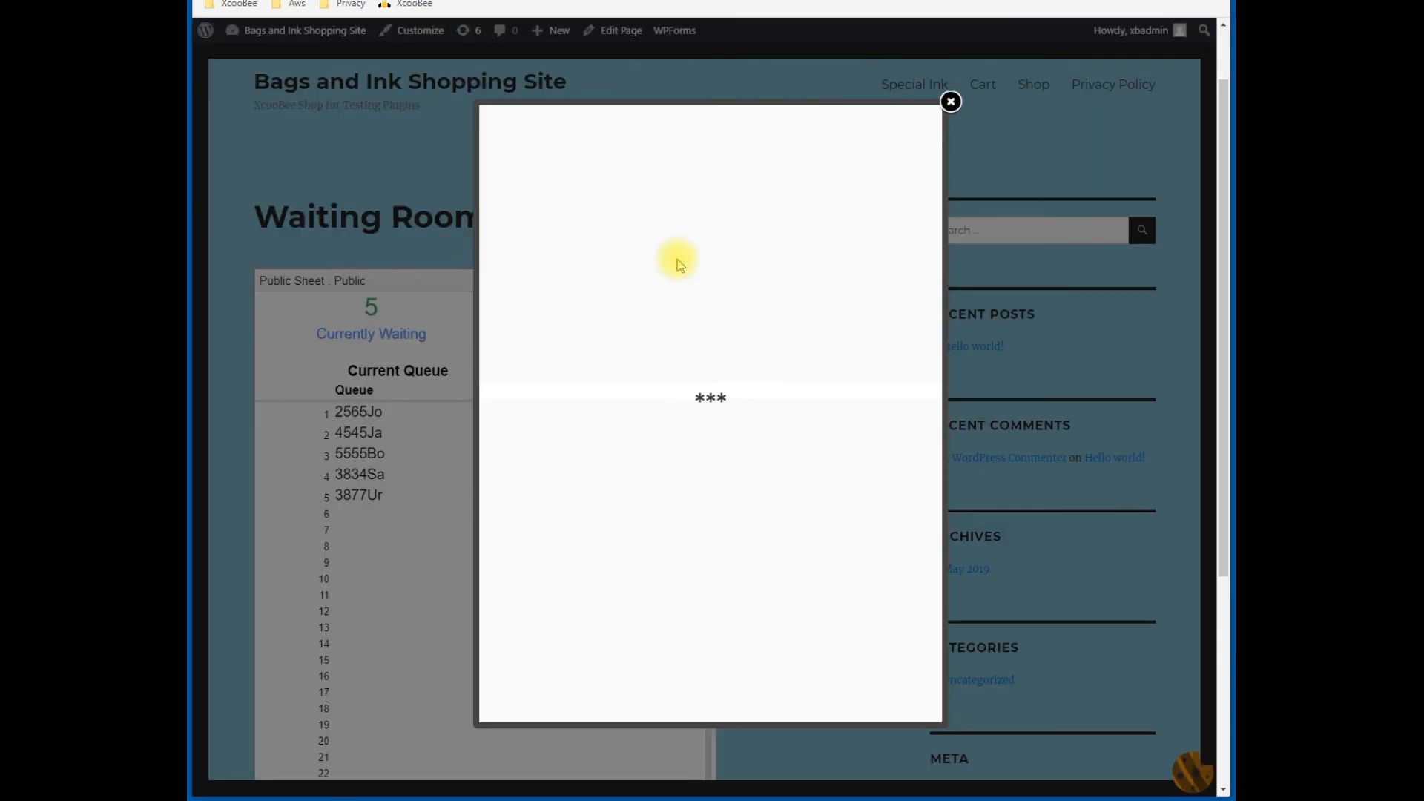
{"action": "left_click", "coordinate": [952, 104]}
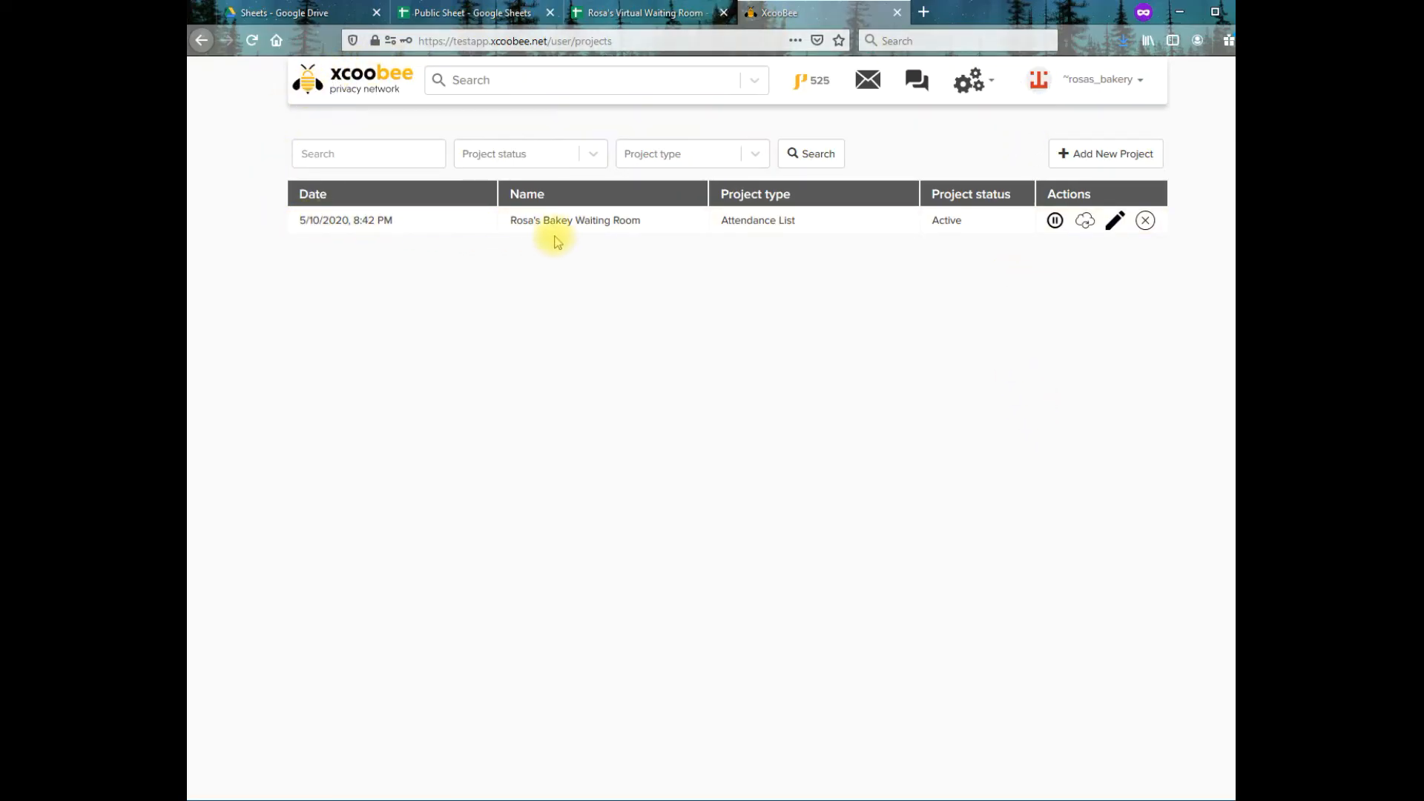
In XcooBee, copy the registration URL of the Rosa's Bakey Waiting Room project and close the URL dialog
{"action": "left_click", "coordinate": [1086, 221]}
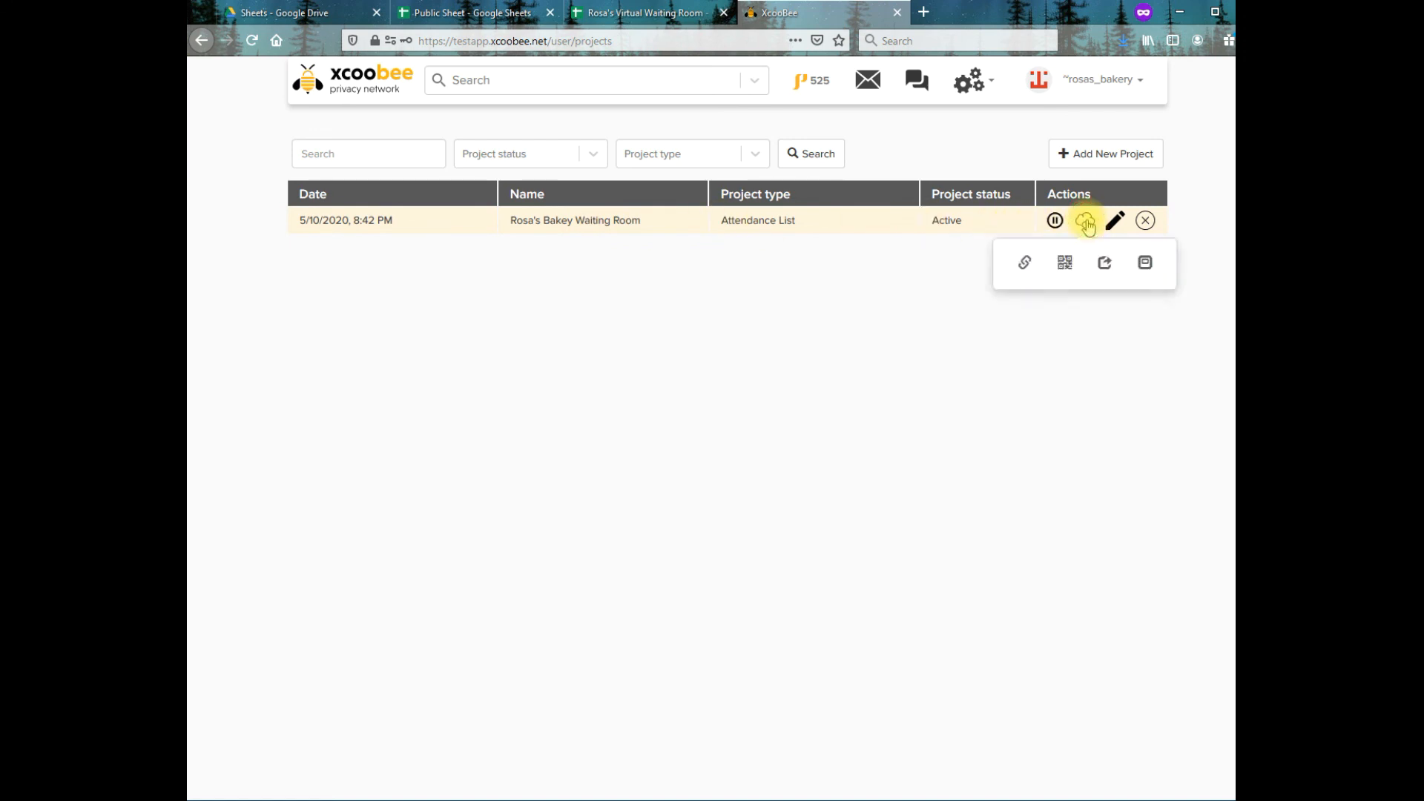
{"action": "left_click", "coordinate": [1021, 261]}
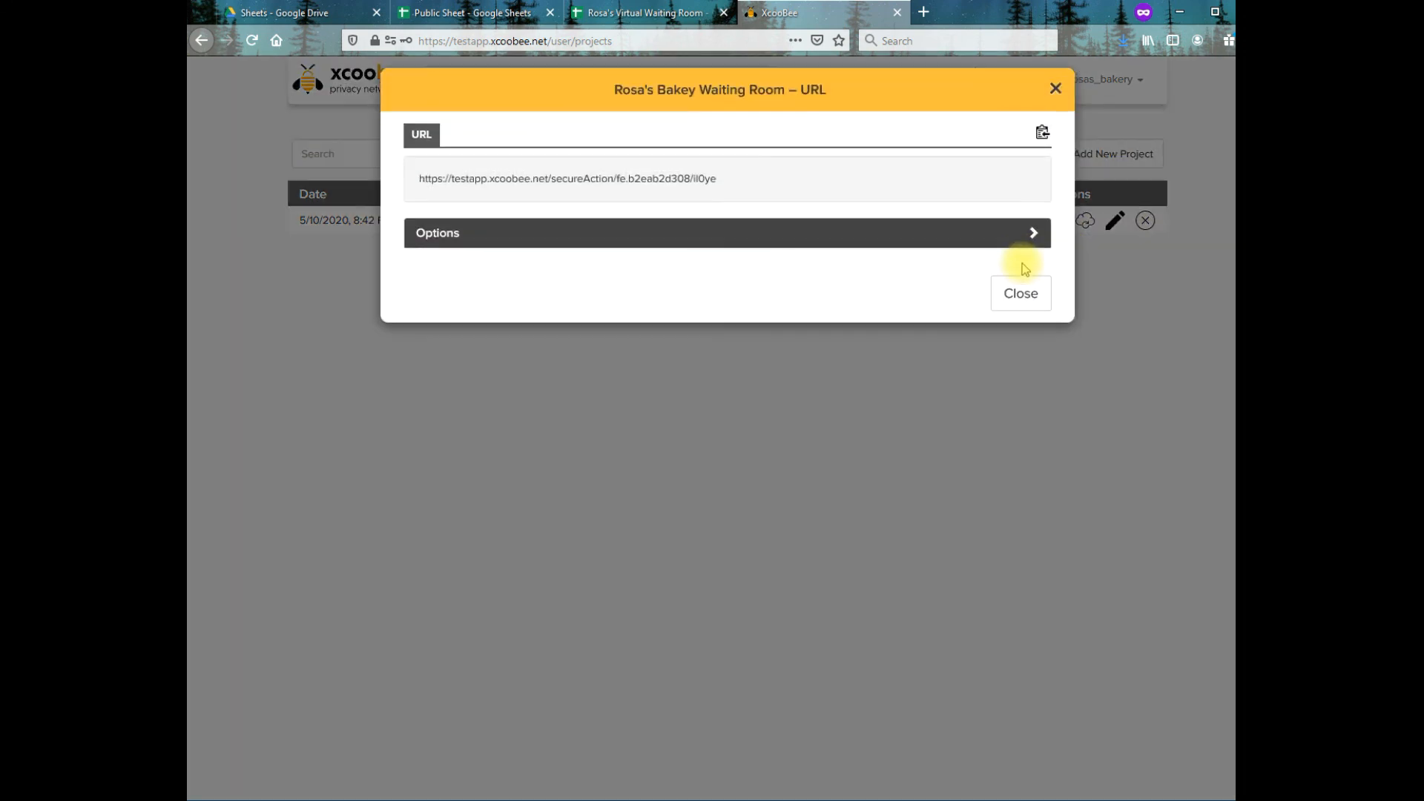
{"action": "left_click", "coordinate": [1043, 146]}
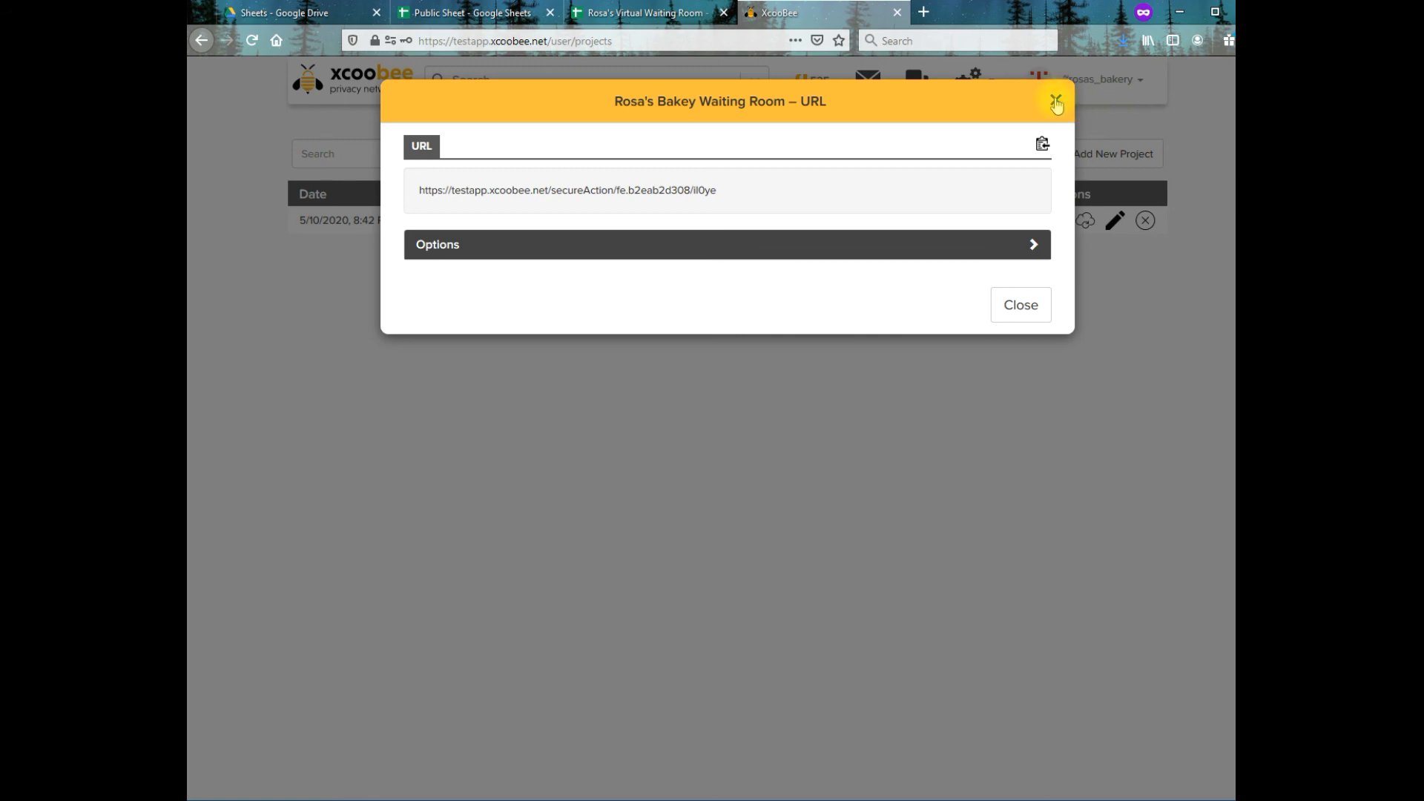
{"action": "left_click", "coordinate": [1056, 101]}
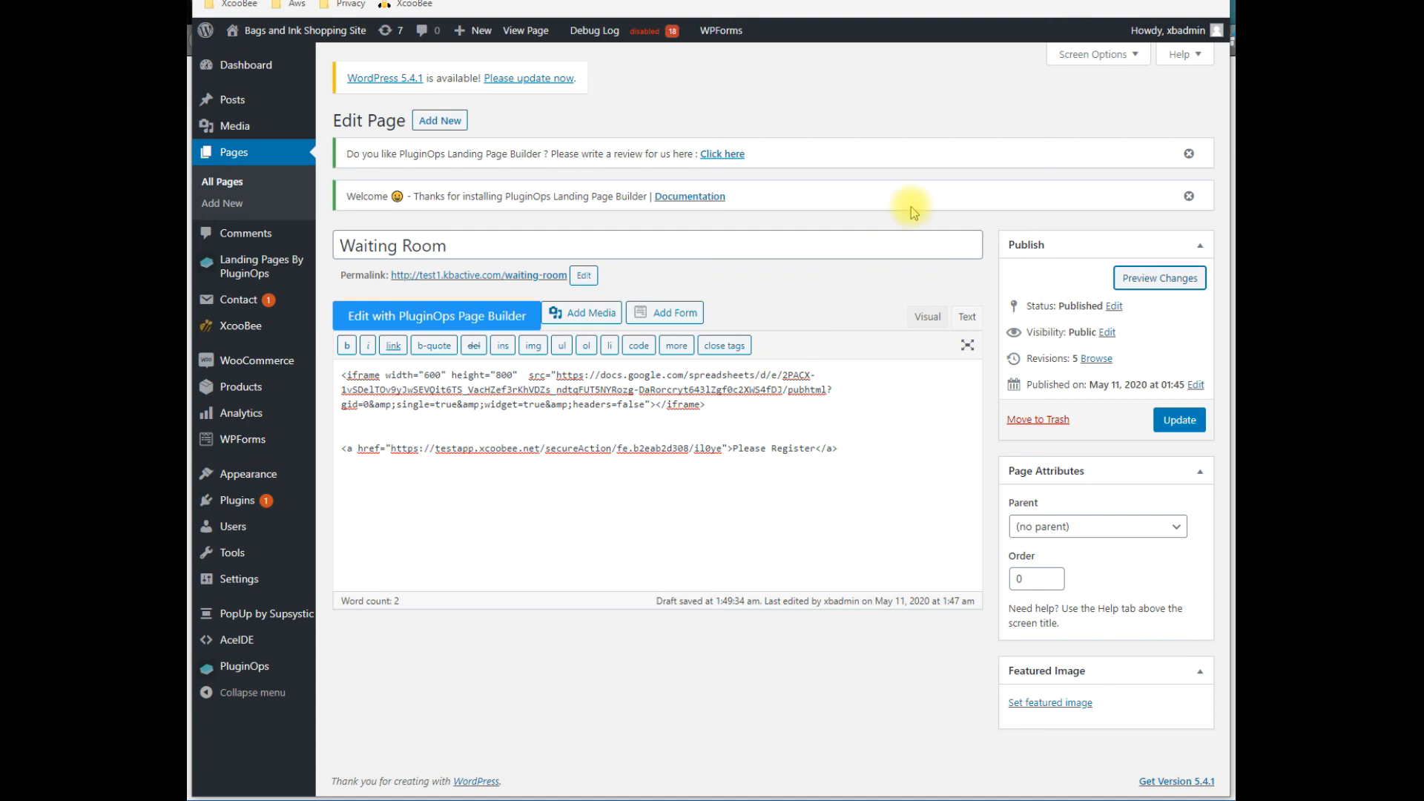
In WordPress, add a "Please Register" link to the copied URL below the iframe, update the page and view it, dismissing the pop-up
{"action": "left_click", "coordinate": [1179, 420]}
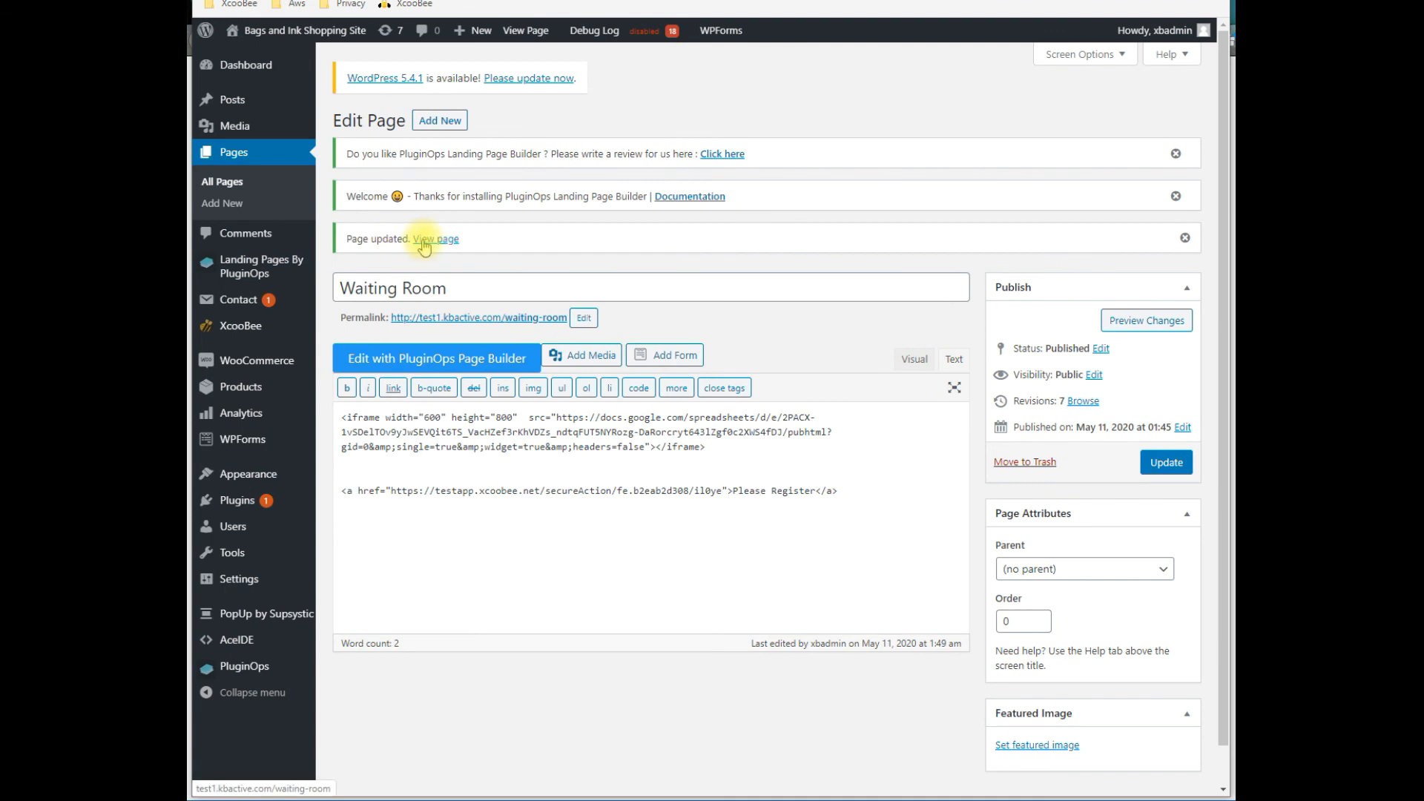
{"action": "left_click", "coordinate": [432, 240]}
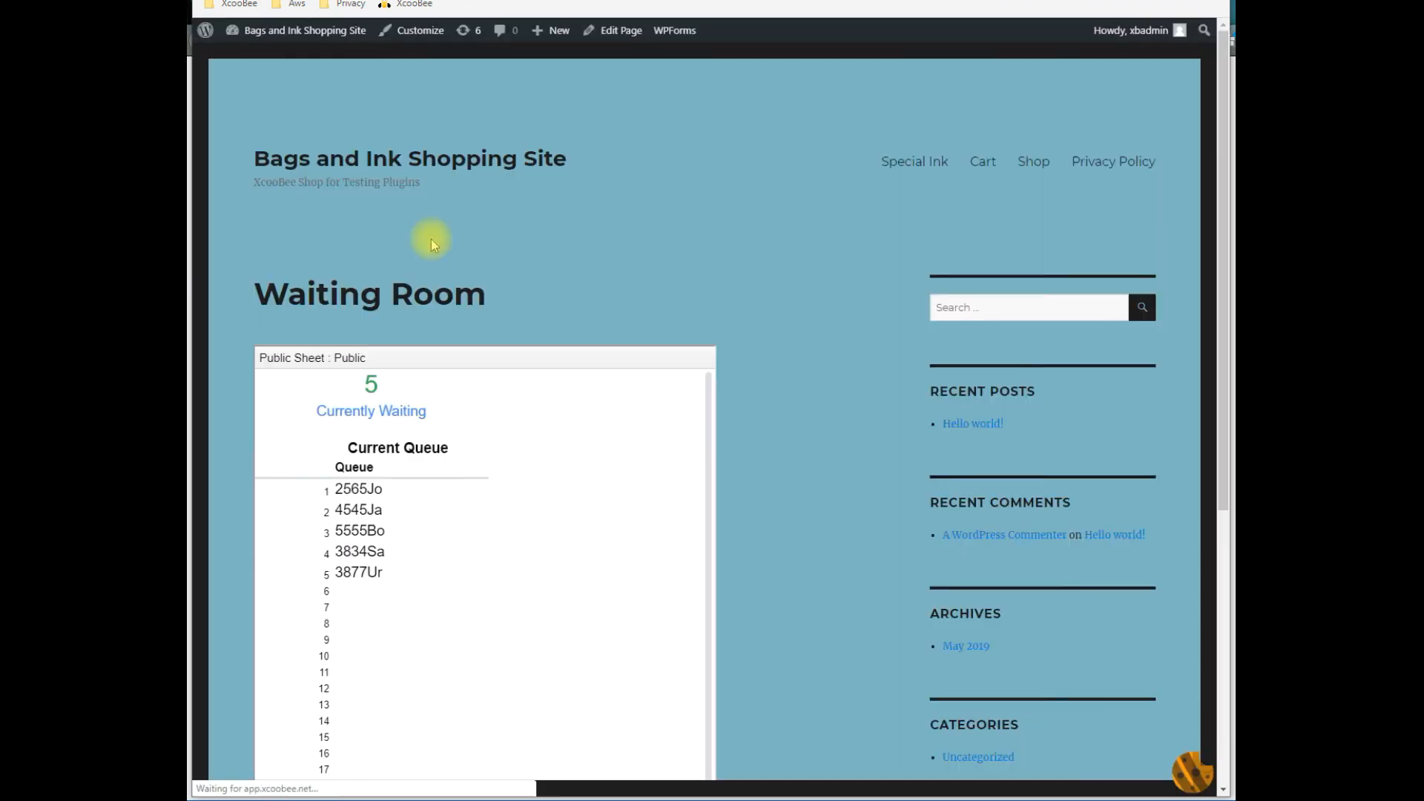
{"action": "scroll", "coordinate": [849, 251], "scroll_direction": "down", "scroll_amount": 4}
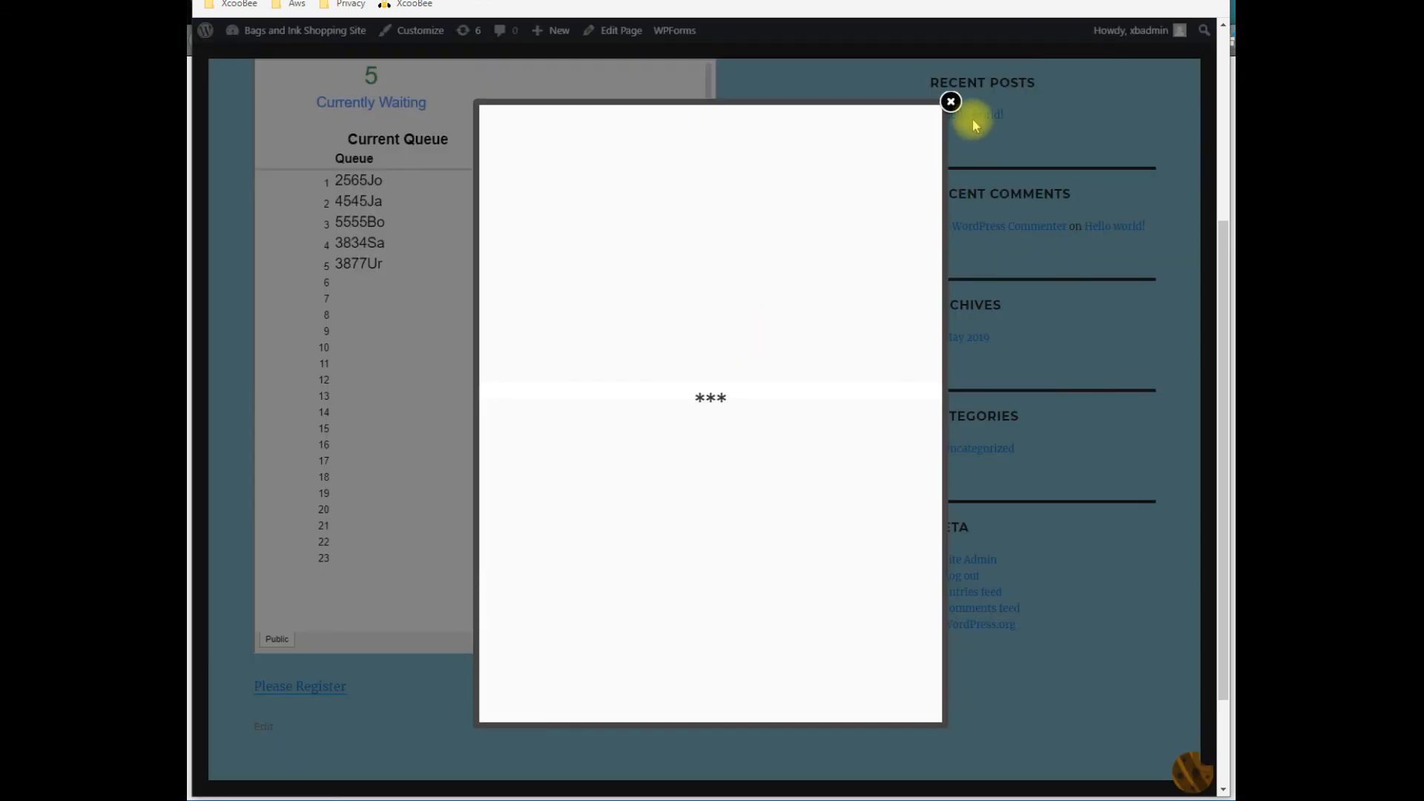
{"action": "left_click", "coordinate": [948, 103]}
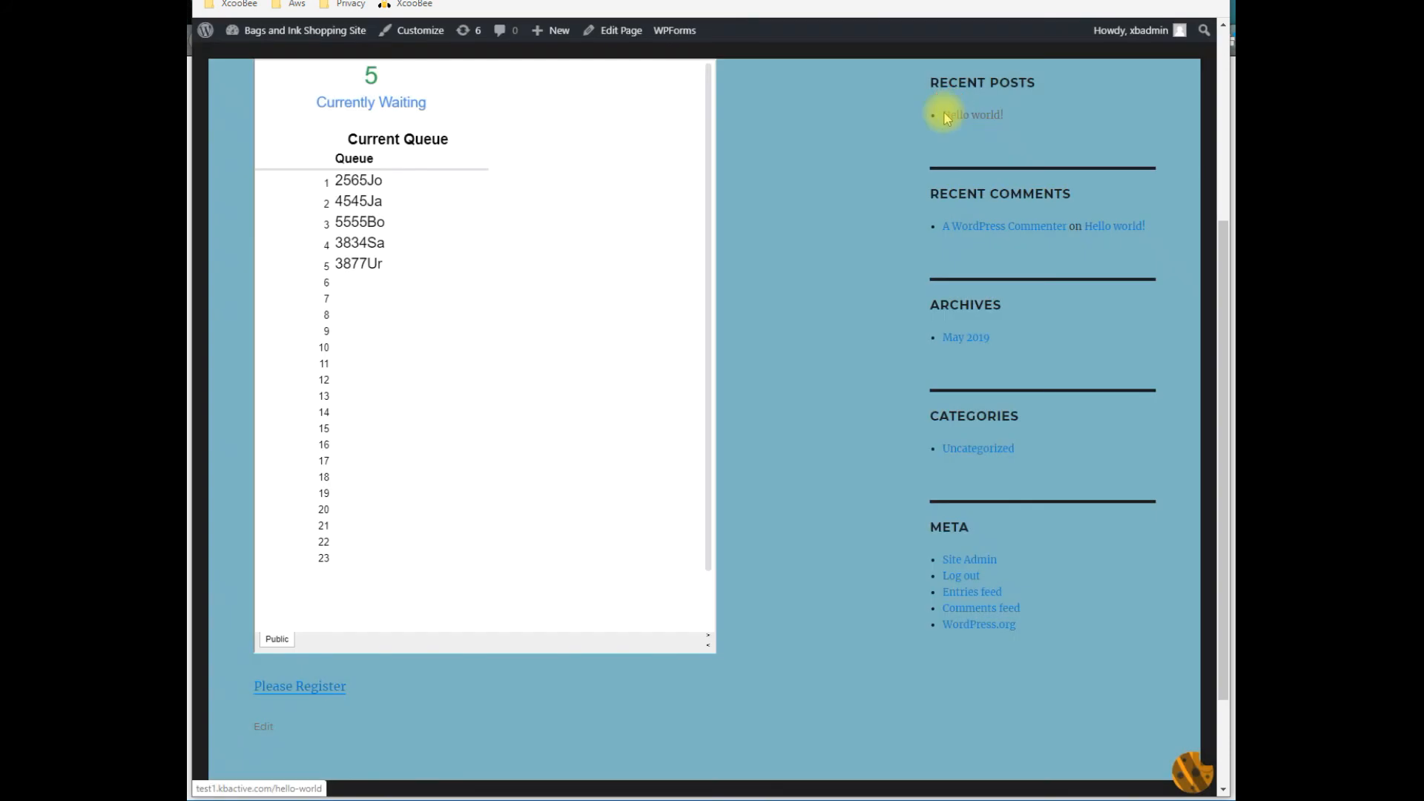
Open the Please Register link, fill in the visitor's first name, last name, company, email and phone number, and submit the form
{"action": "left_click", "coordinate": [302, 684]}
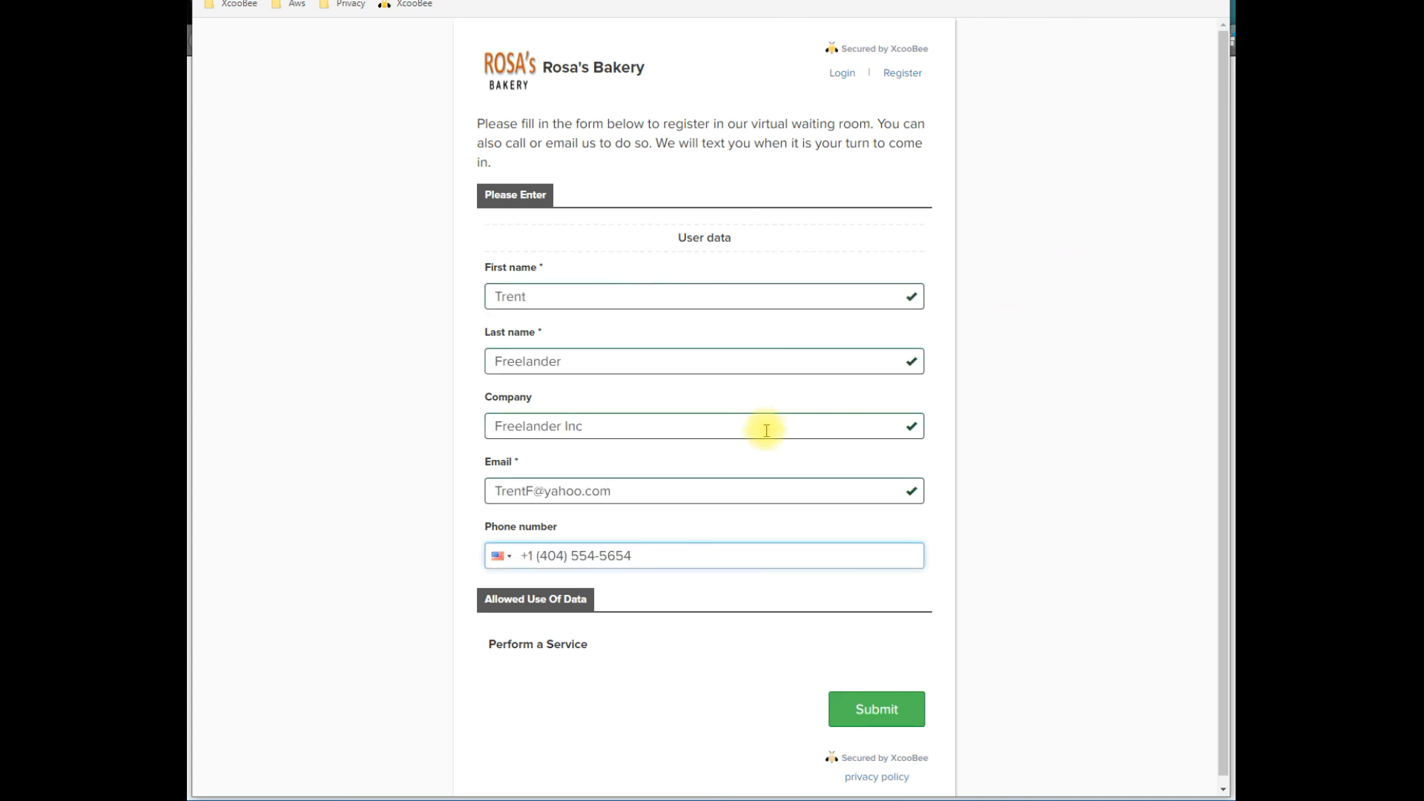
{"action": "left_click", "coordinate": [885, 713]}
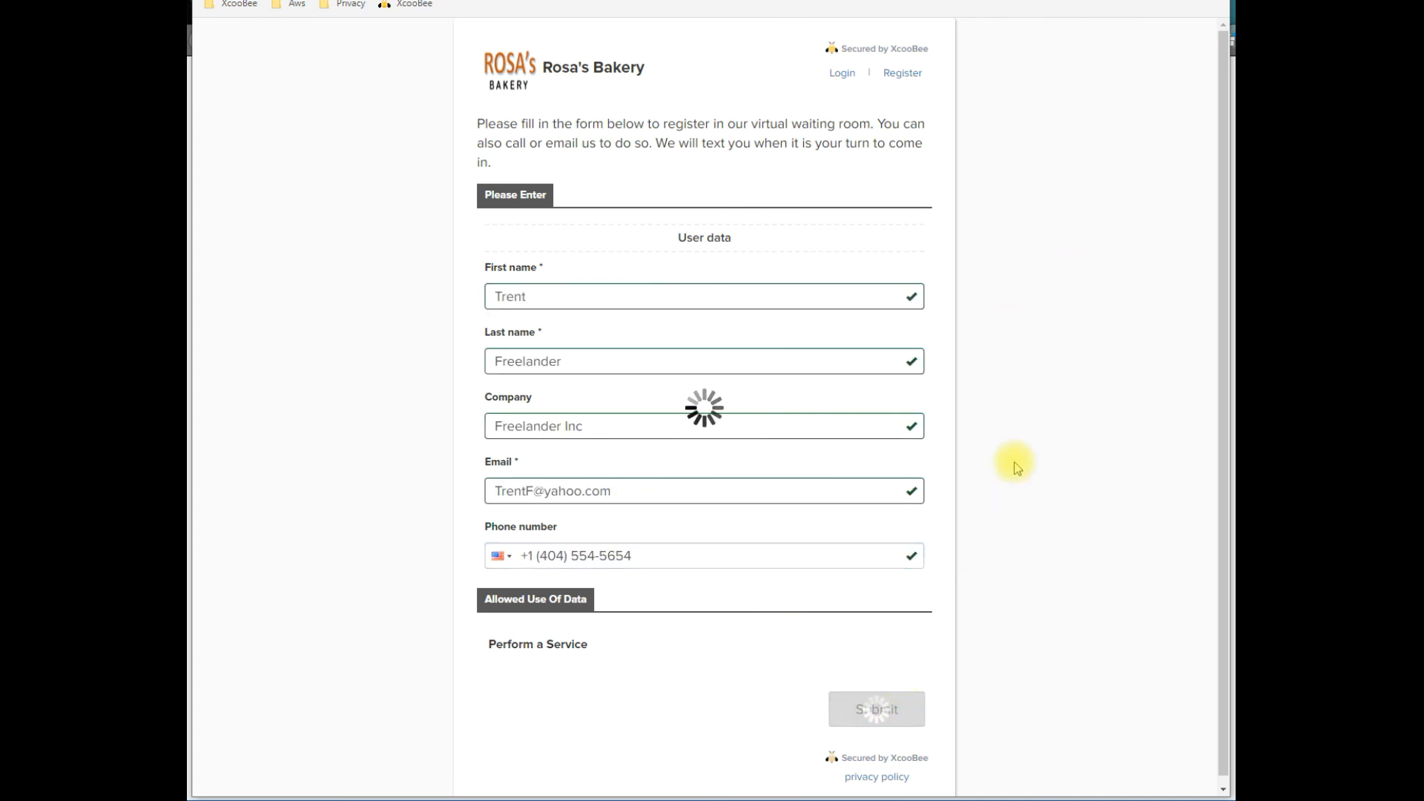